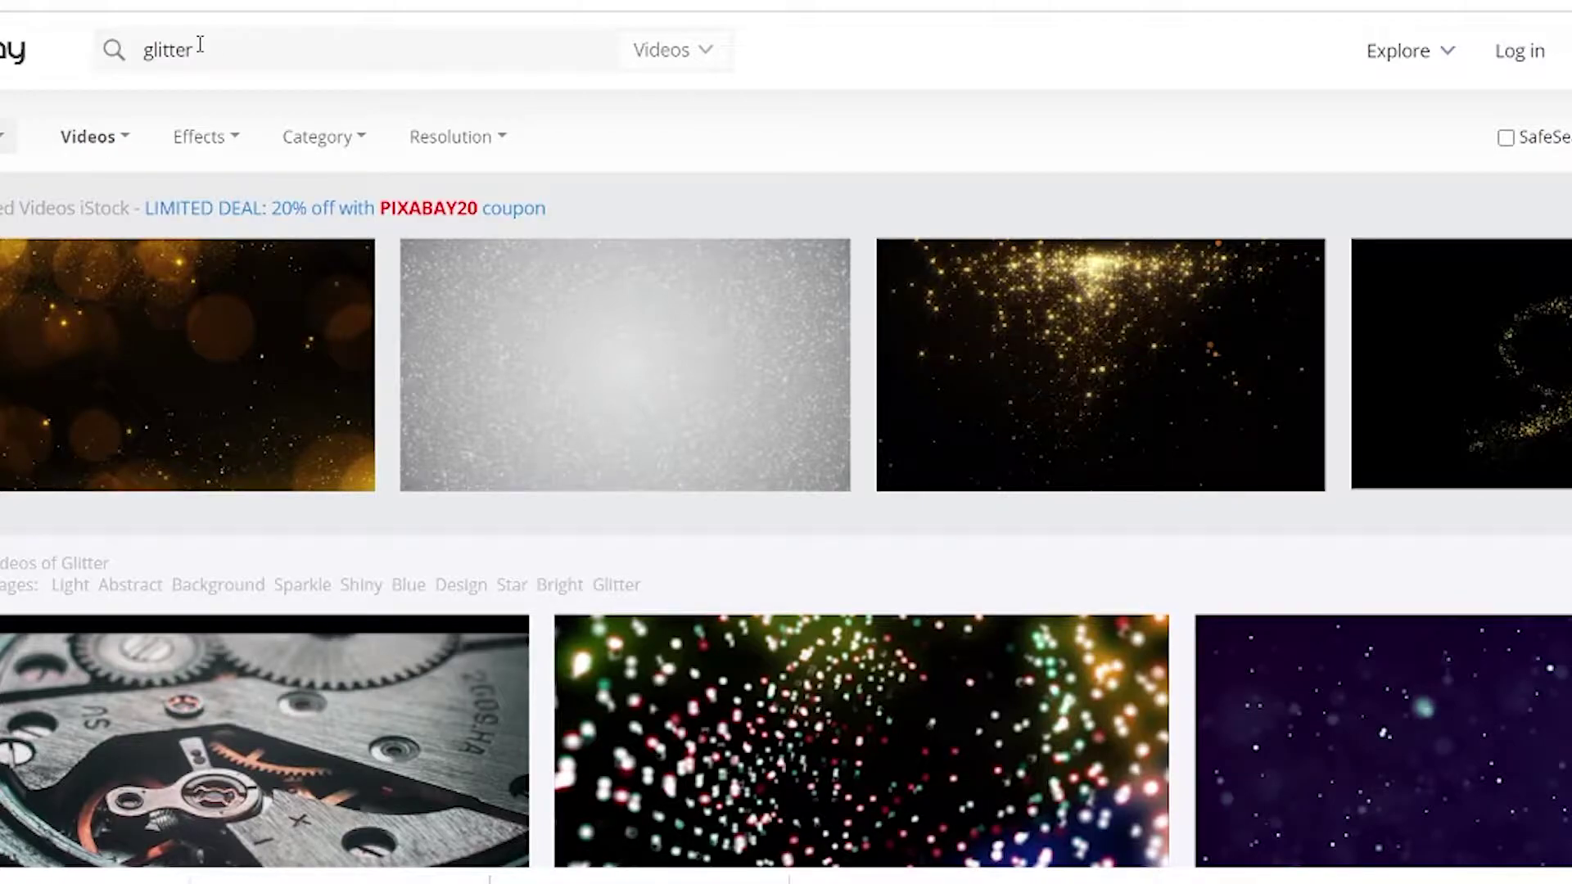
Step: Download the turquoise sparkle background video from the glitter results at 1920×1080 and copy its credit text
scroll(1392, 365, "down", 6)
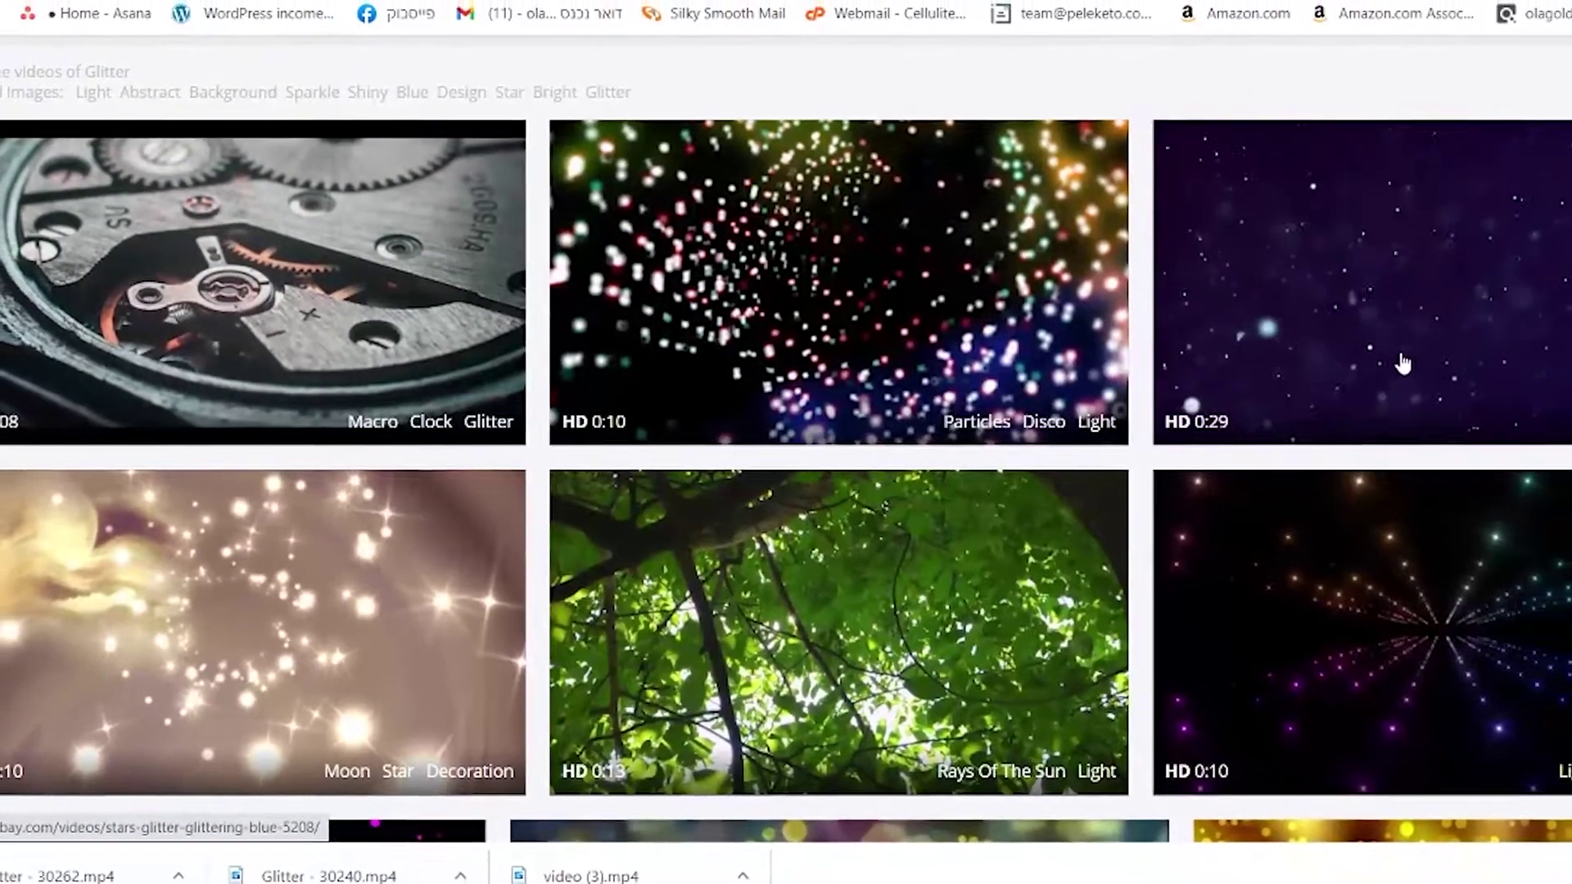
scroll(1228, 392, "down", 2)
scroll(860, 508, "down", 15)
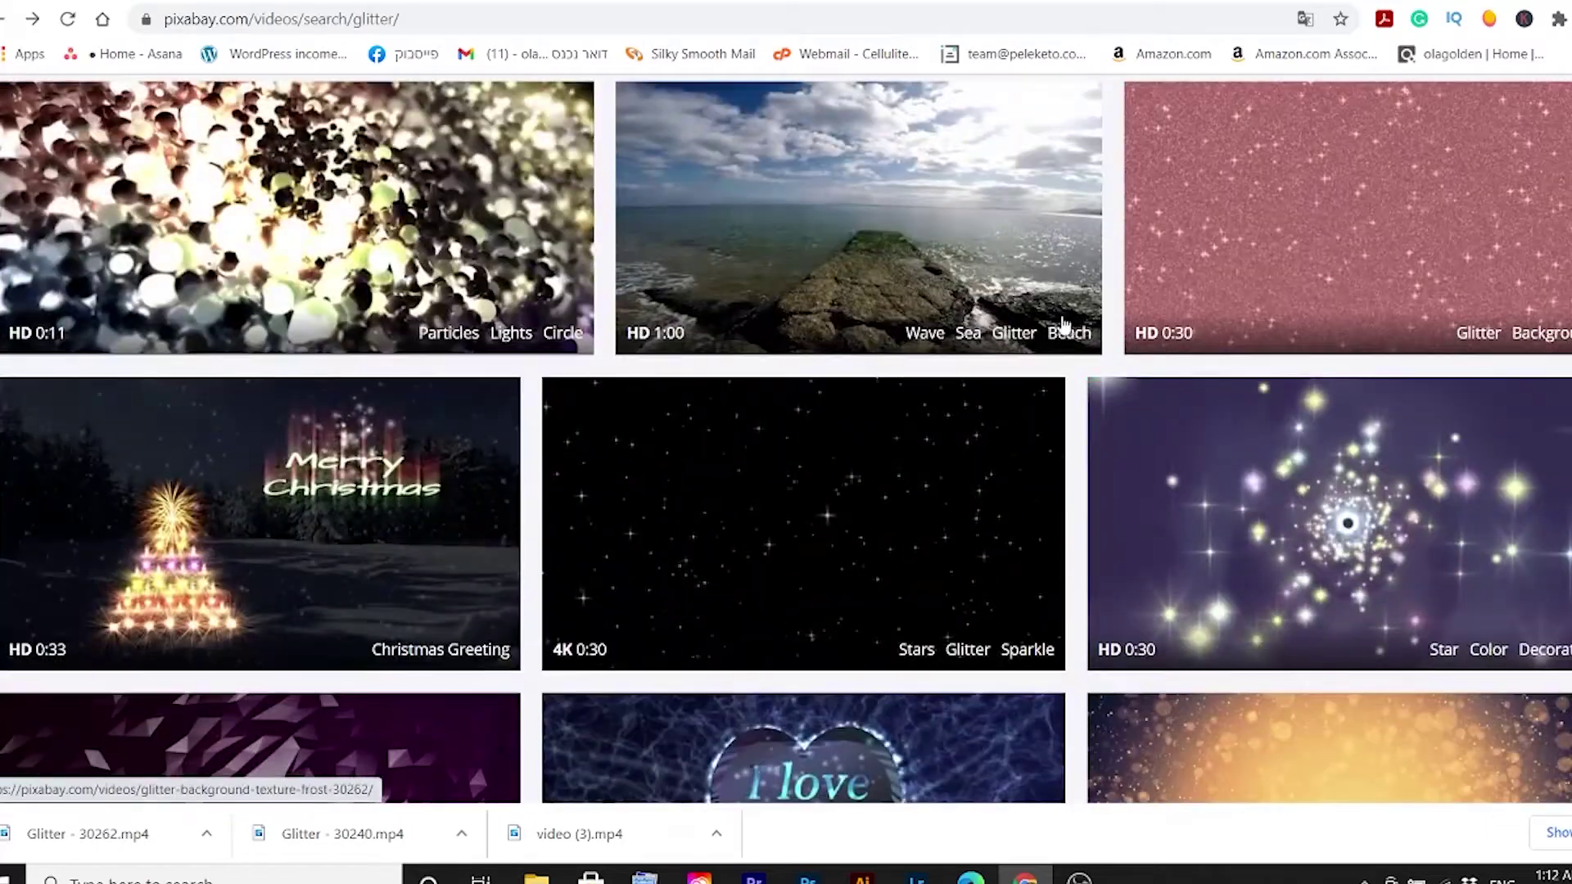
scroll(819, 410, "down", 15)
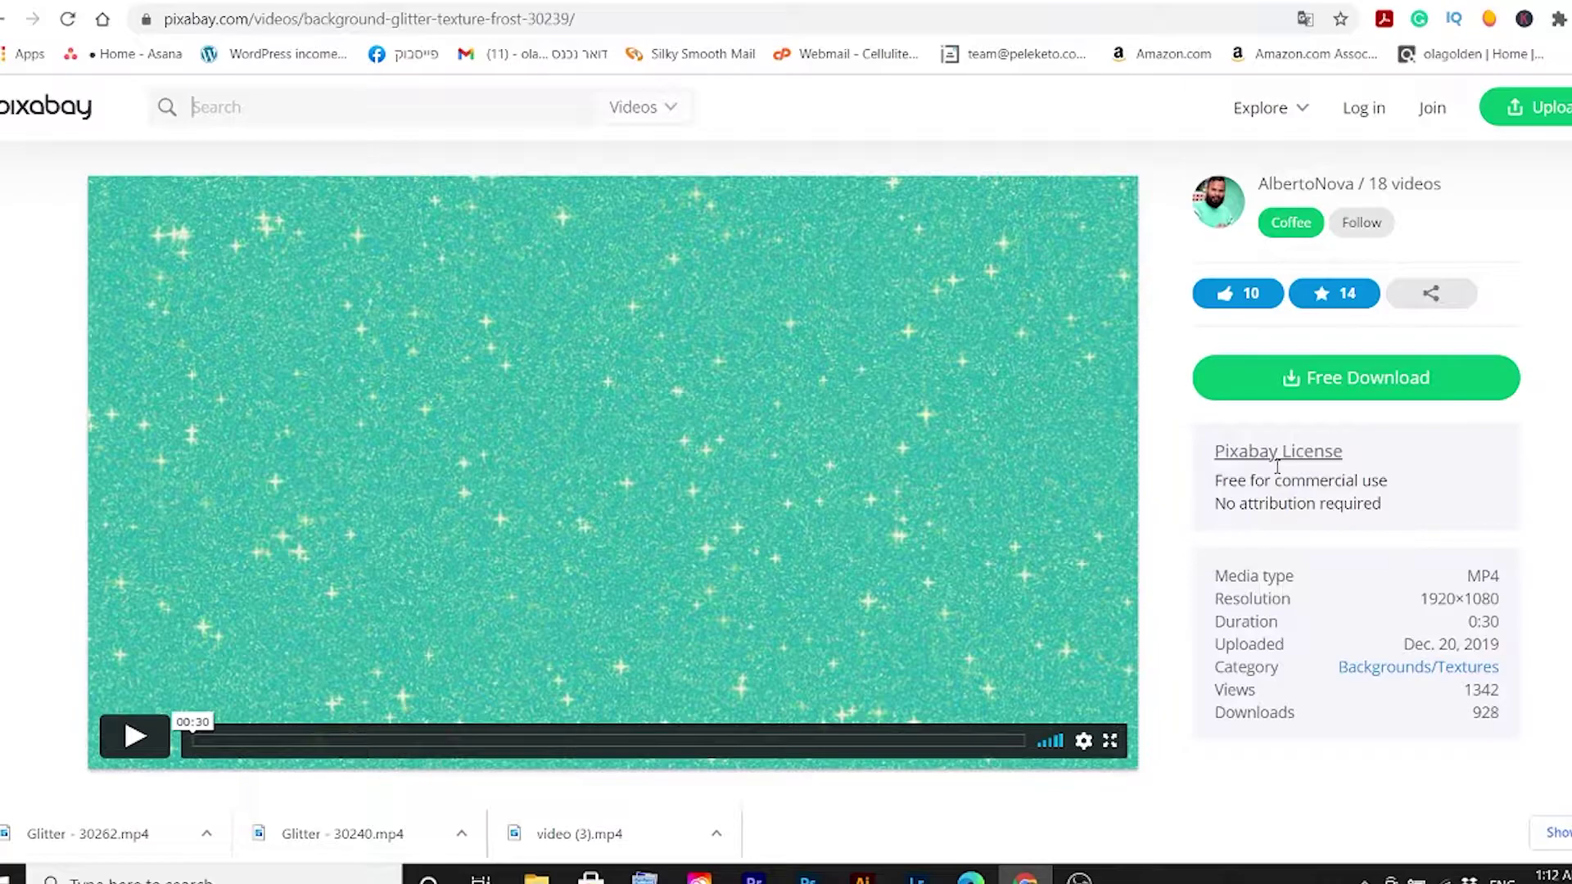
left_click(1372, 393)
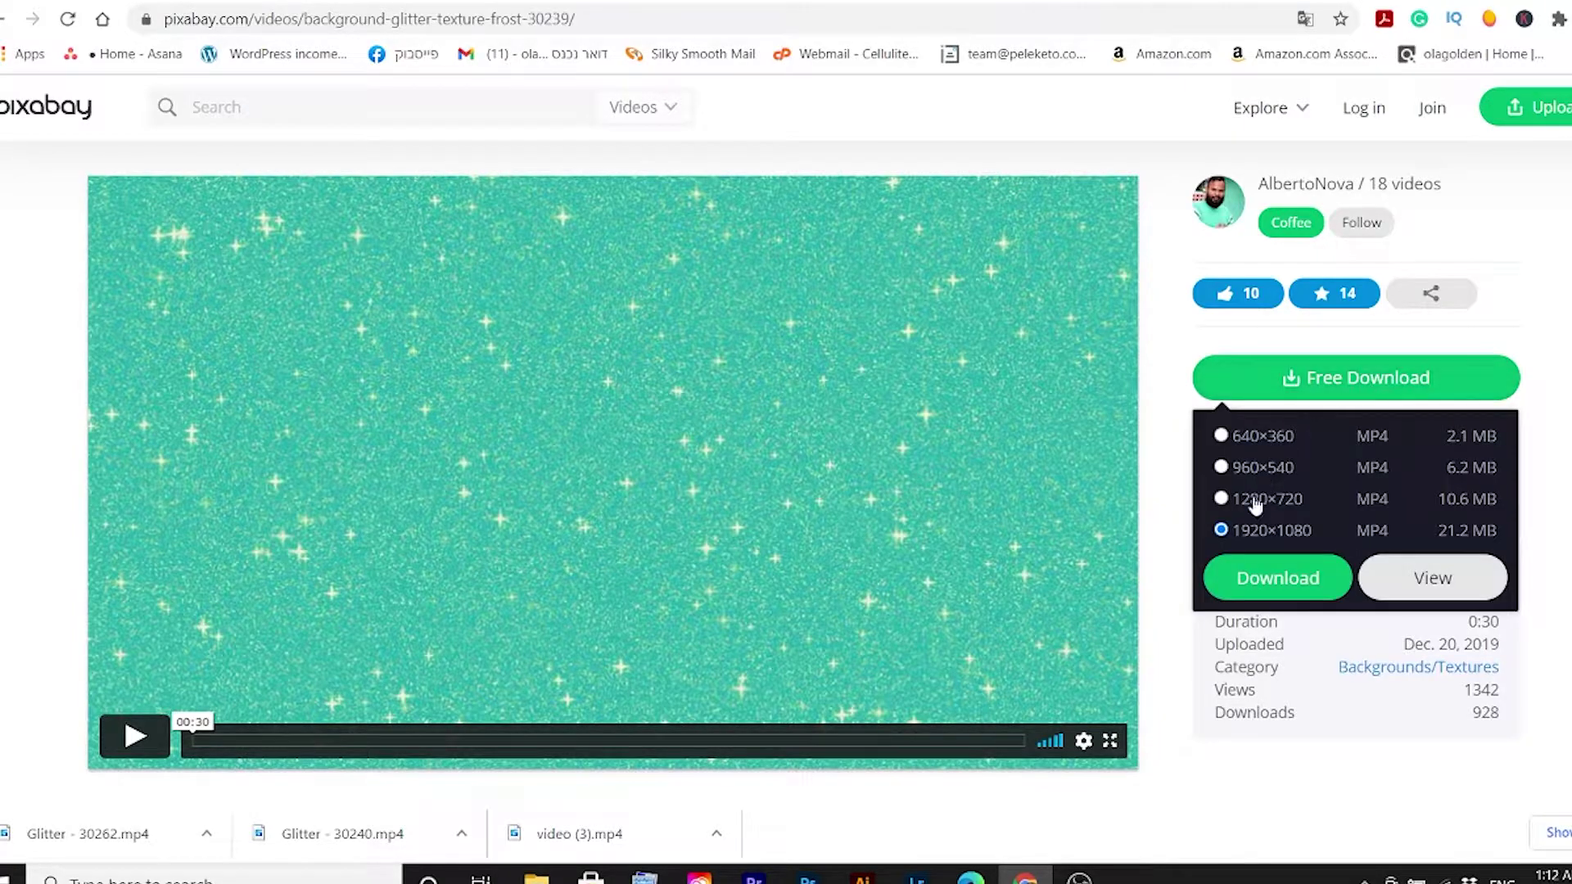
left_click(1282, 565)
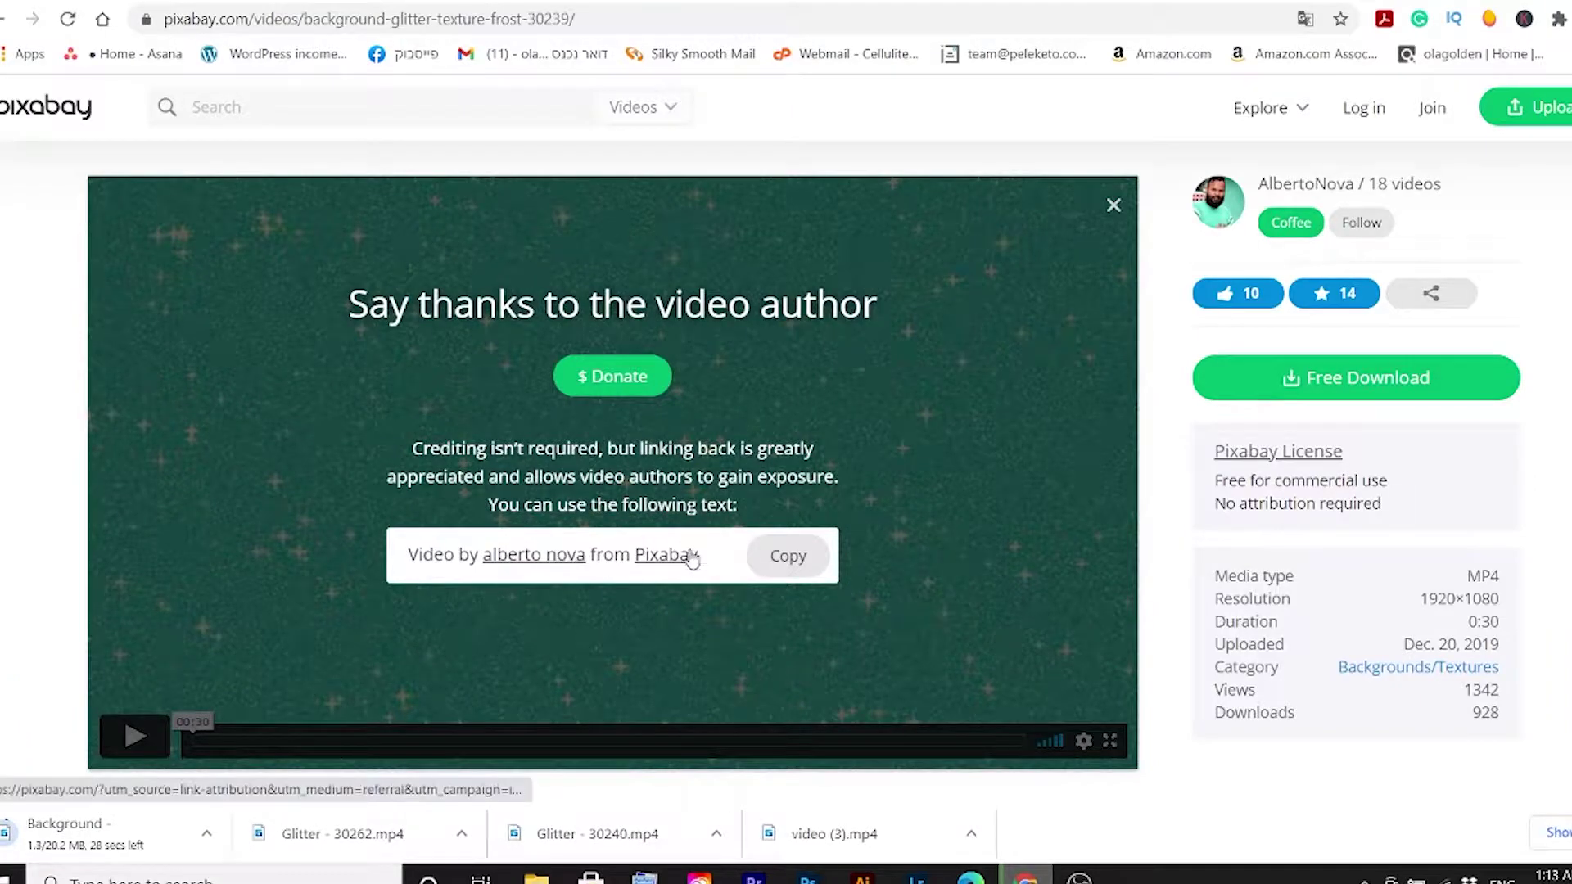
left_click(789, 557)
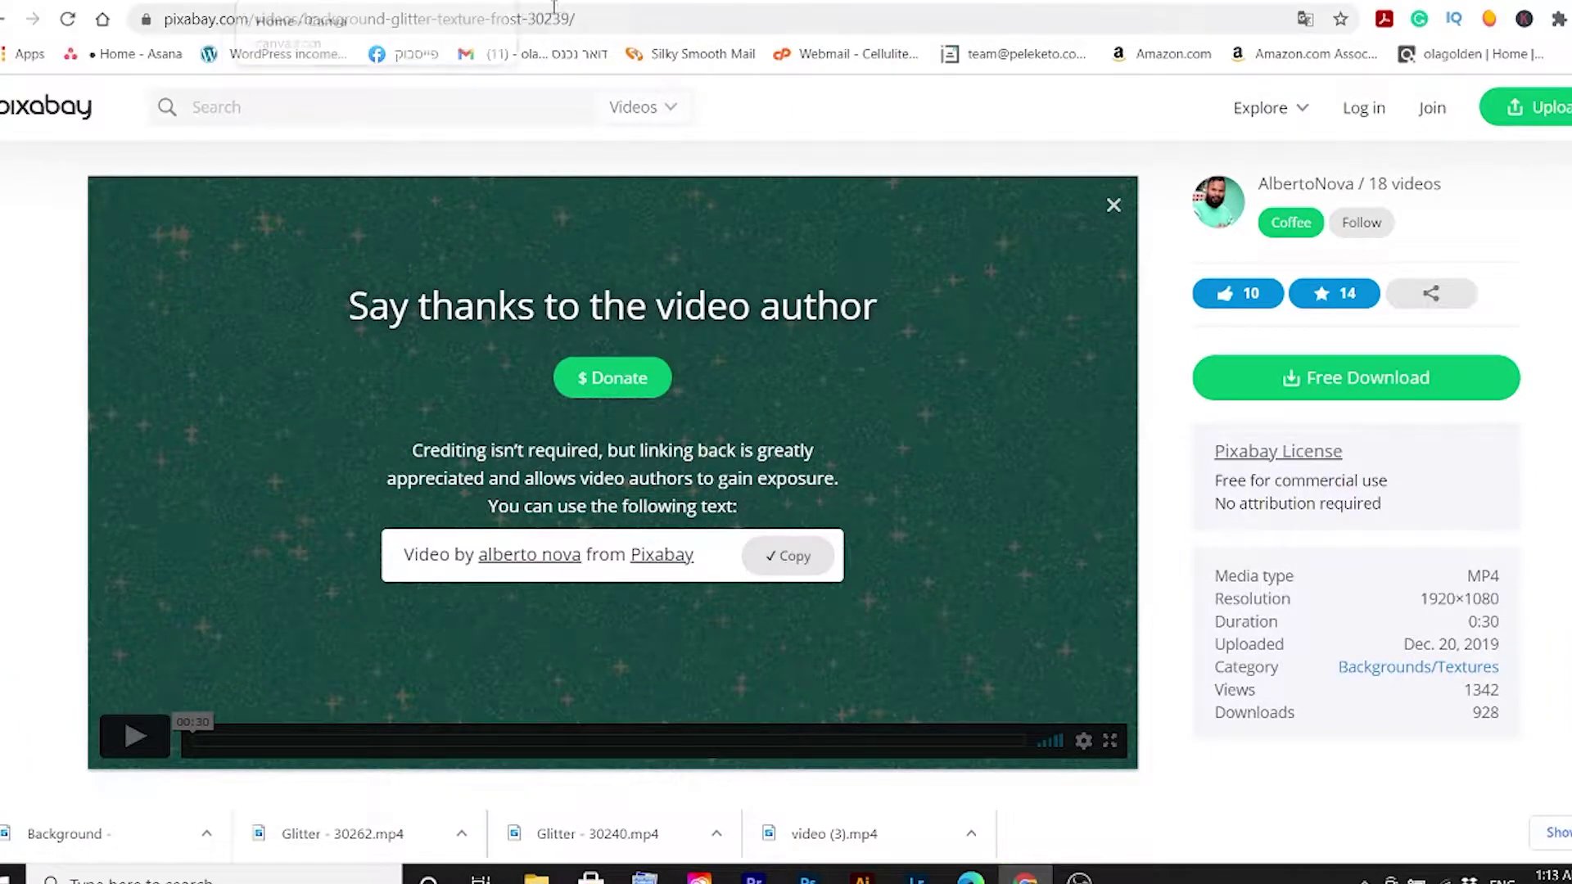
Step: Switch to the Canva design and upload the downloaded video "Background - 30239"
left_click(554, 6)
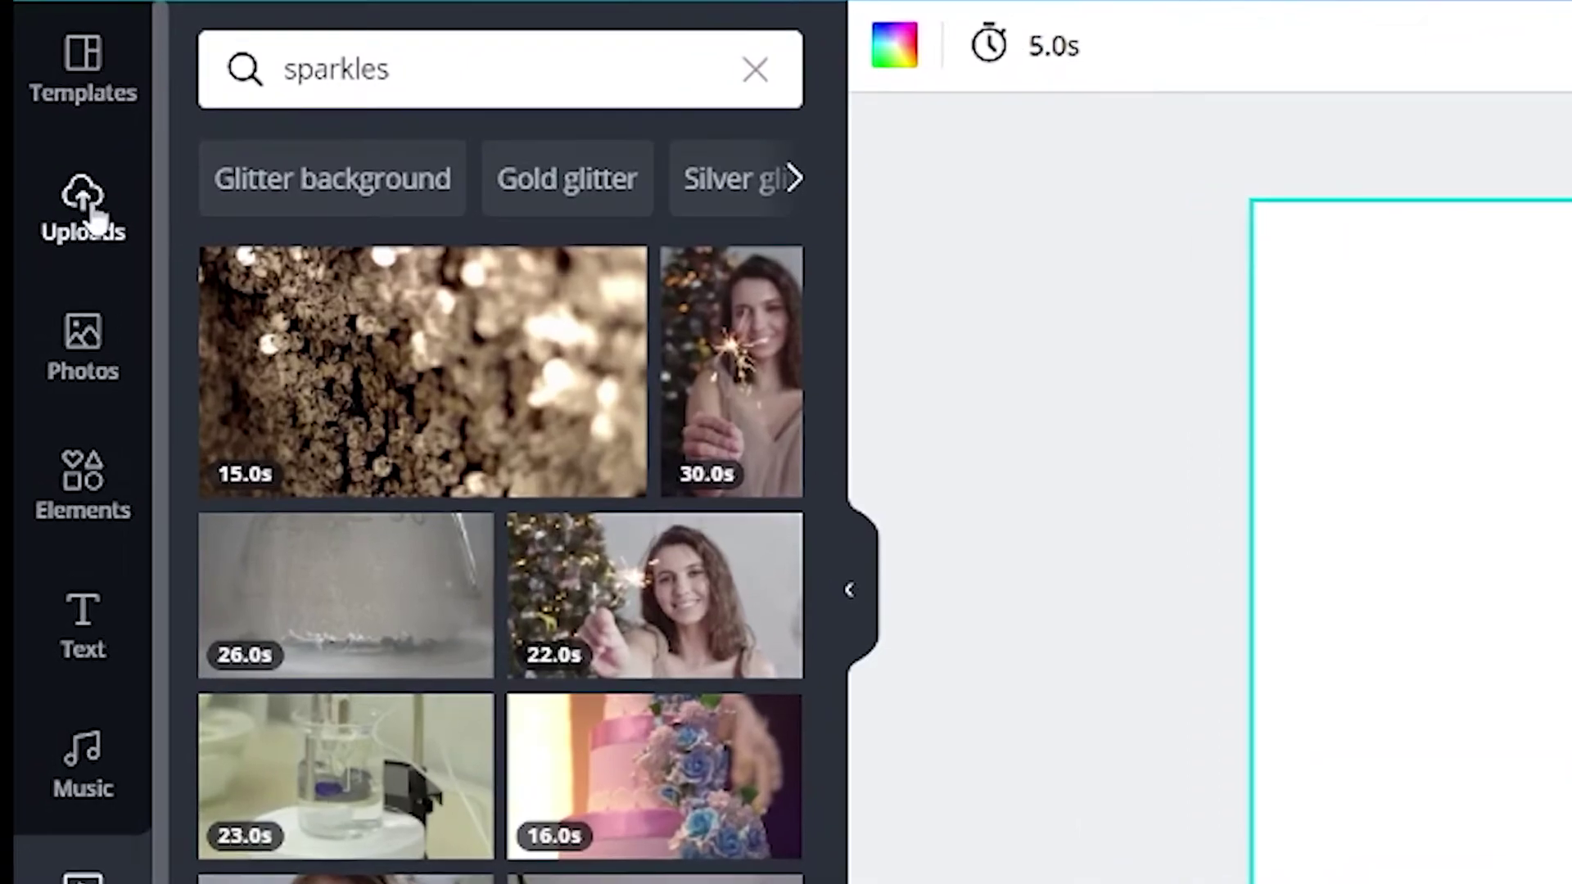
left_click(92, 219)
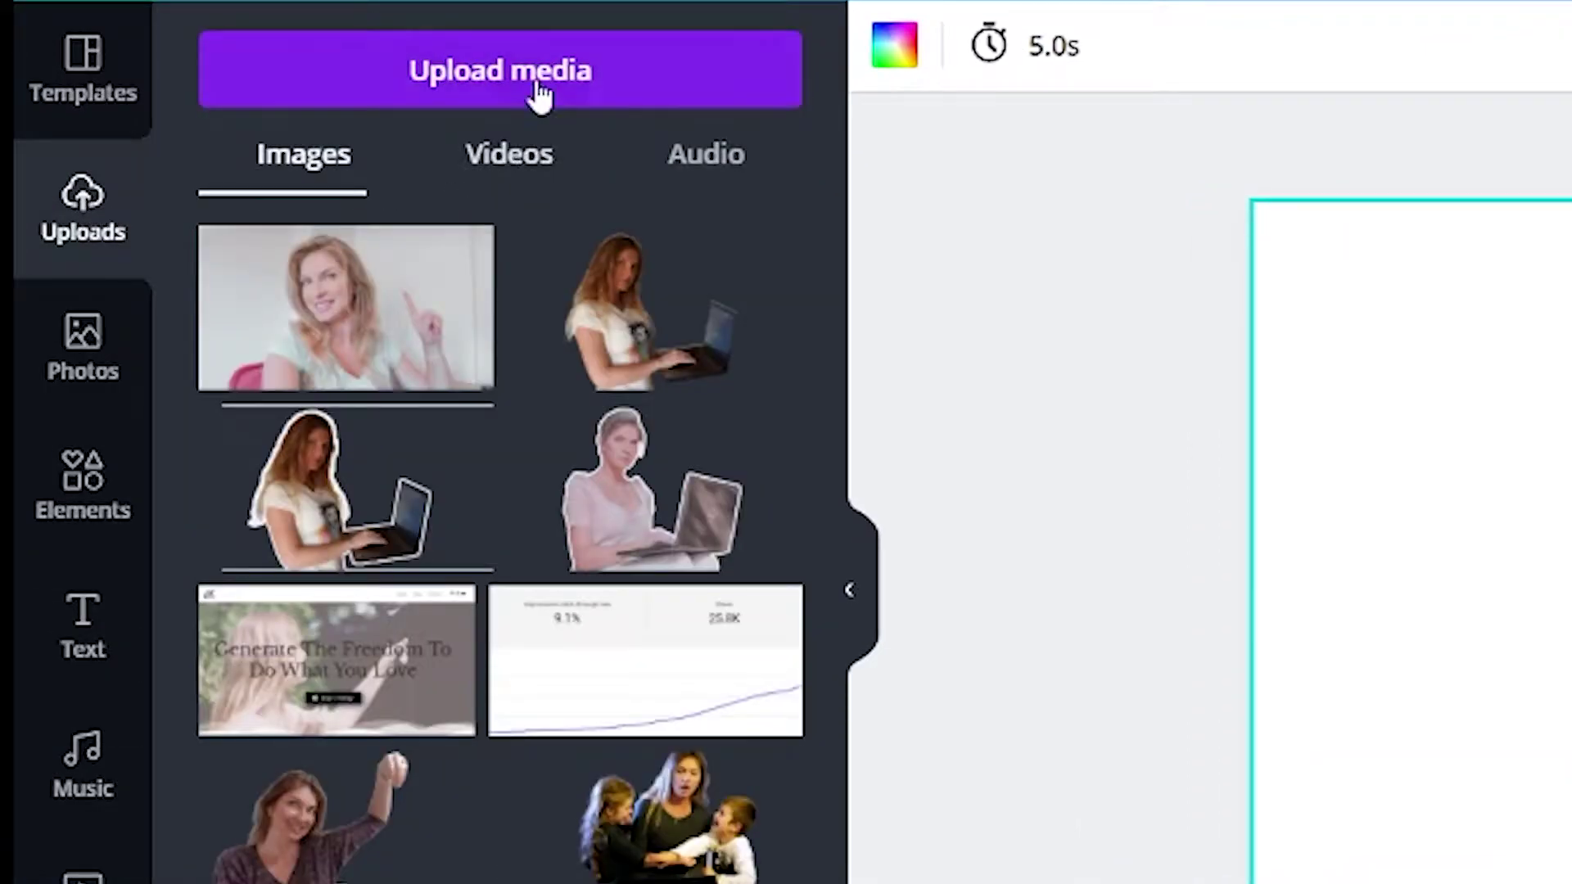
left_click(540, 91)
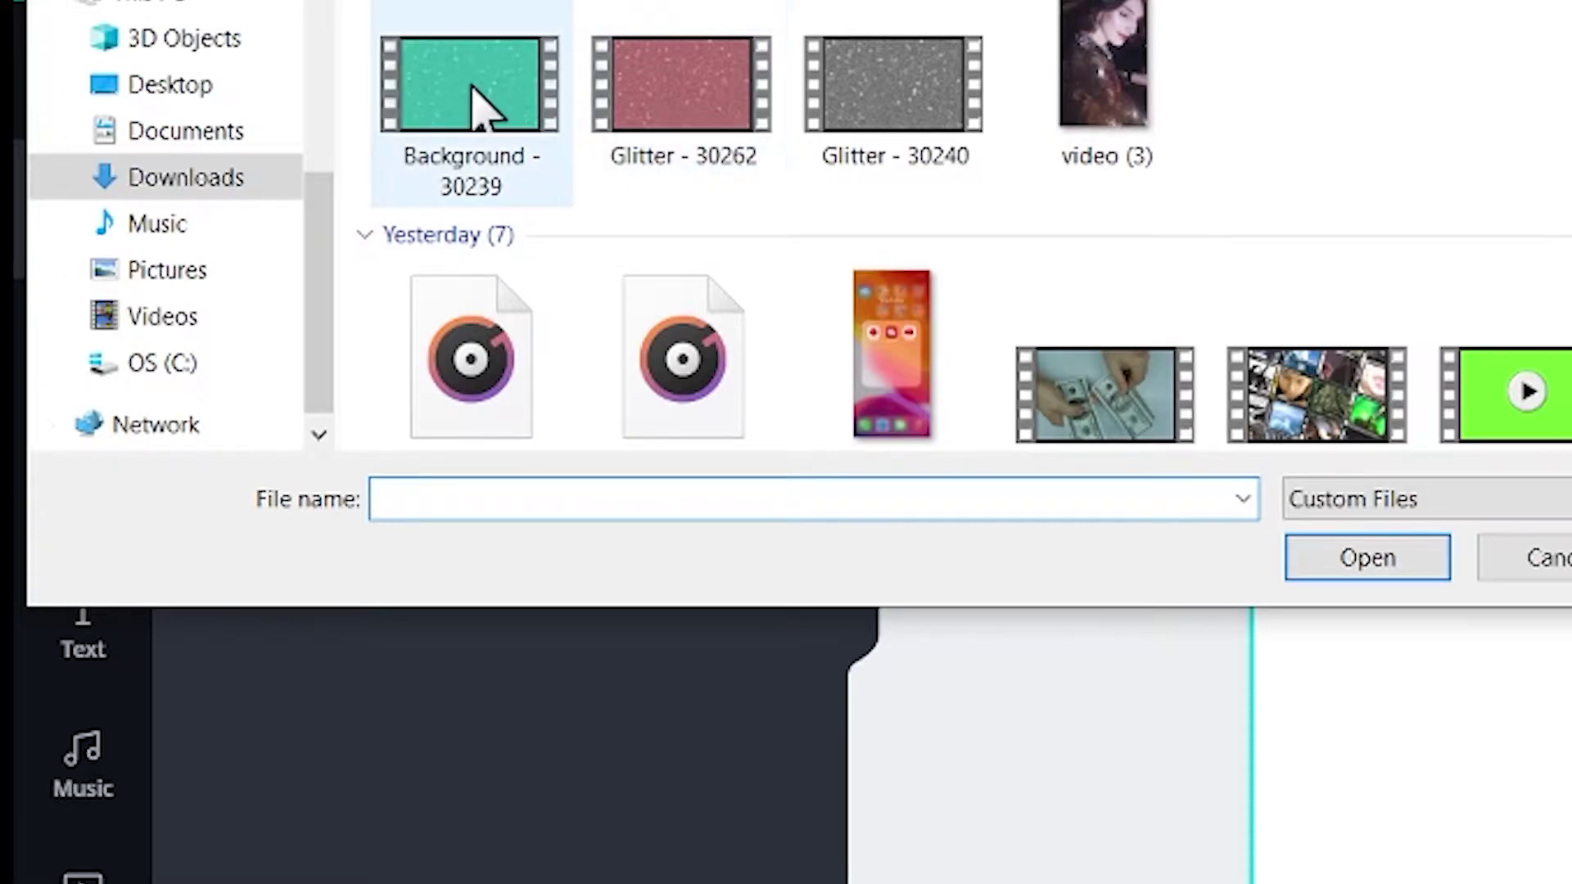
left_click(487, 114)
left_click(1404, 562)
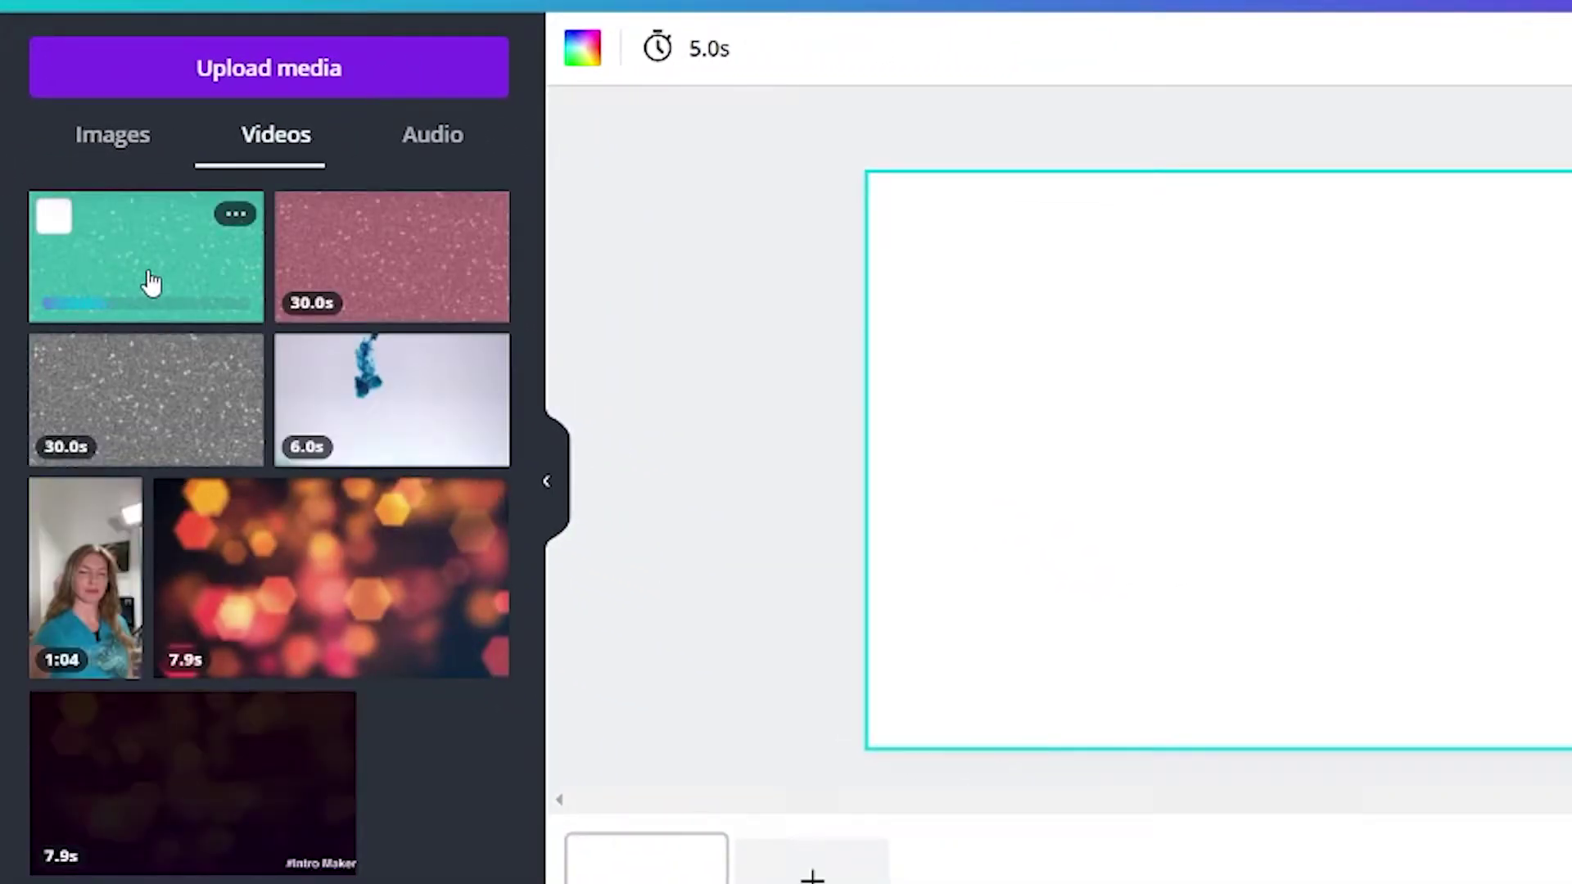
Step: Place the uploaded turquoise glitter video on the blank page and enlarge it to cover the whole page
left_click(151, 282)
left_click_drag(964, 230, 855, 176)
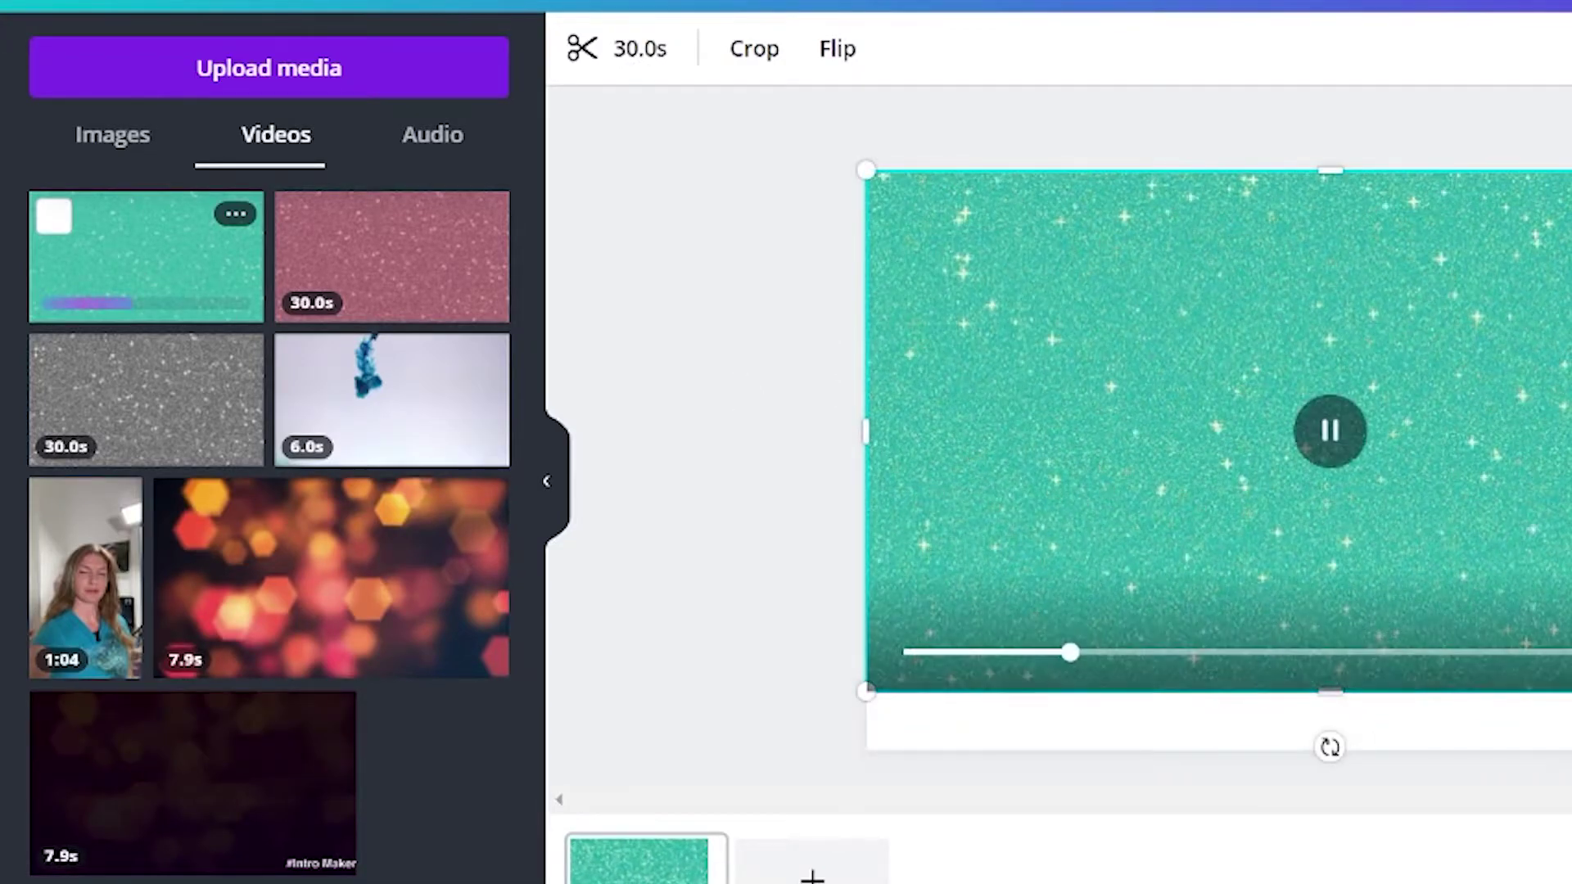
left_click_drag(1571, 693, 1571, 747)
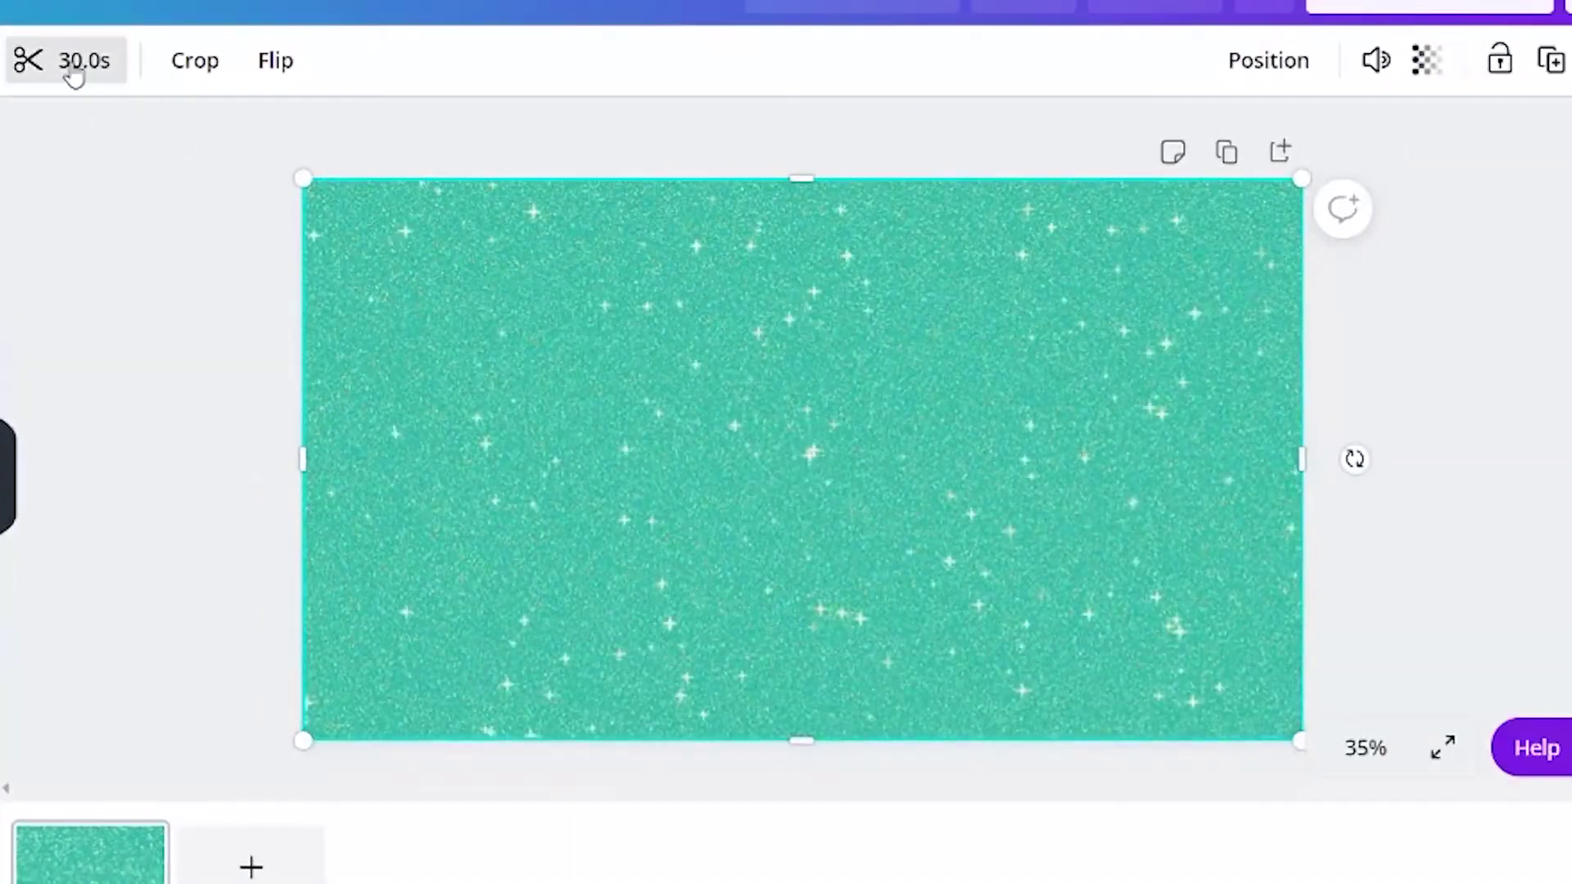
Step: Trim the turquoise background video to 4.0 seconds
left_click(175, 59)
left_click_drag(1519, 59, 292, 60)
left_click(1565, 60)
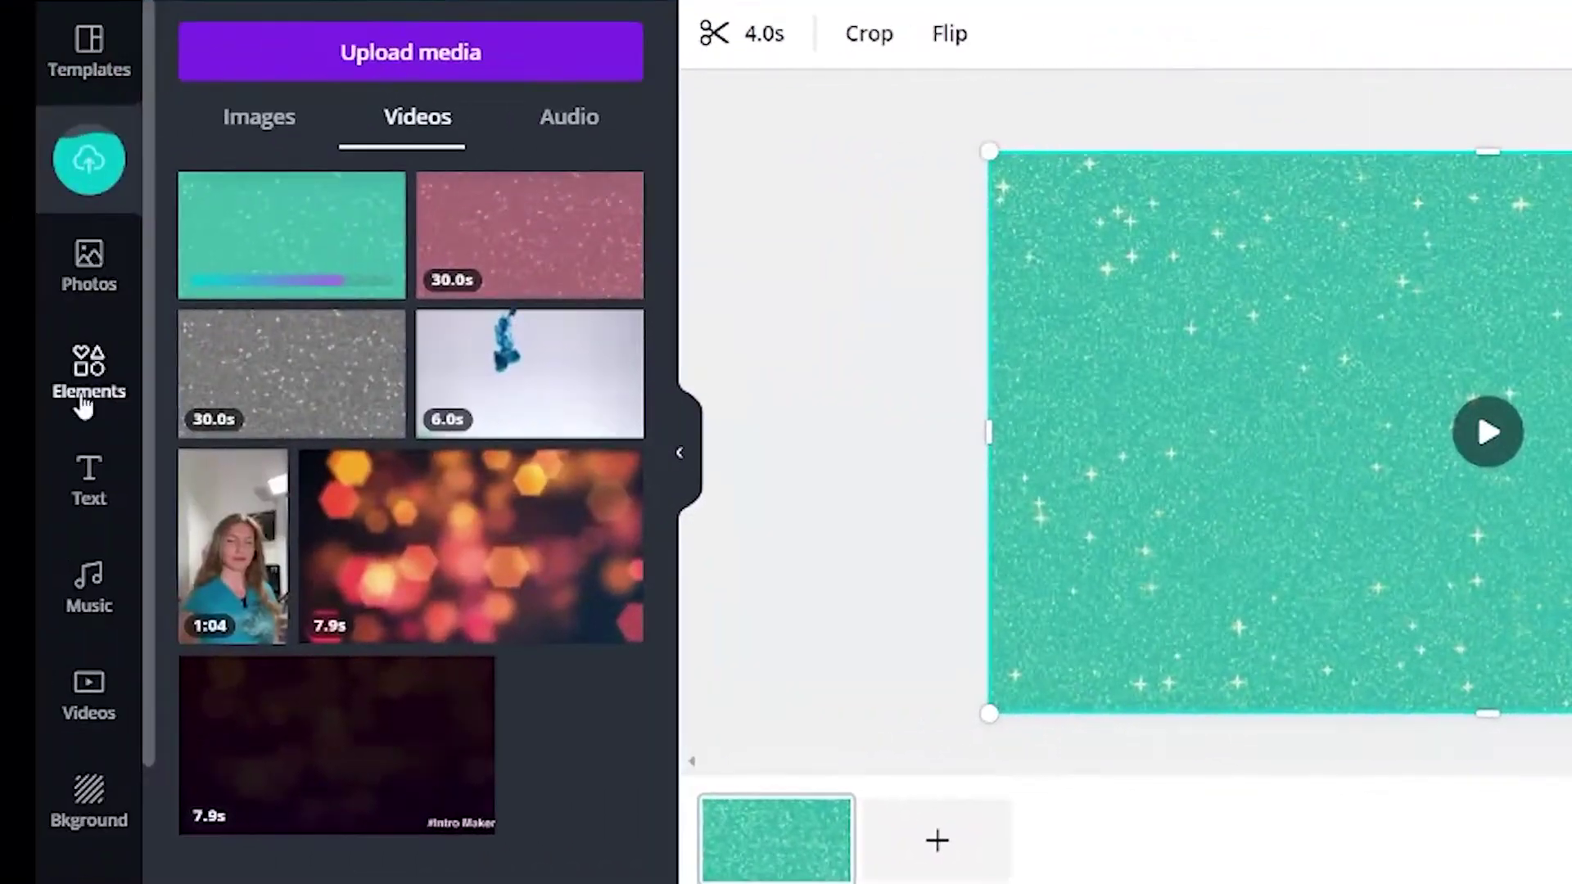
Step: Add a circle frame over the glitter background, enlarge it to nearly the page height and centre it
left_click(82, 378)
scroll(526, 579, "down", 5)
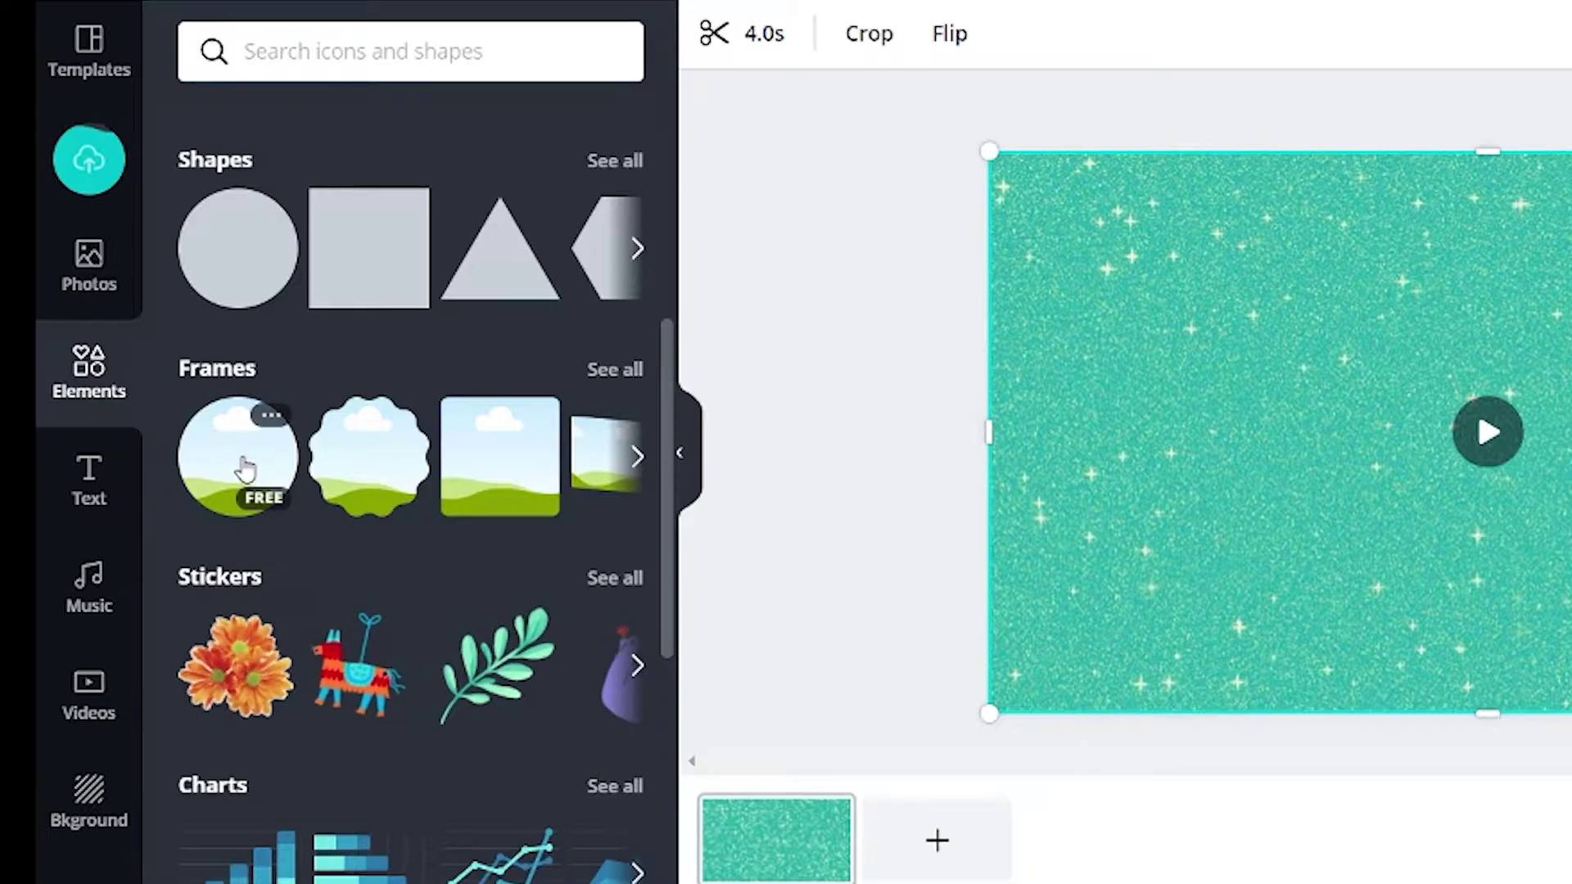
left_click(245, 467)
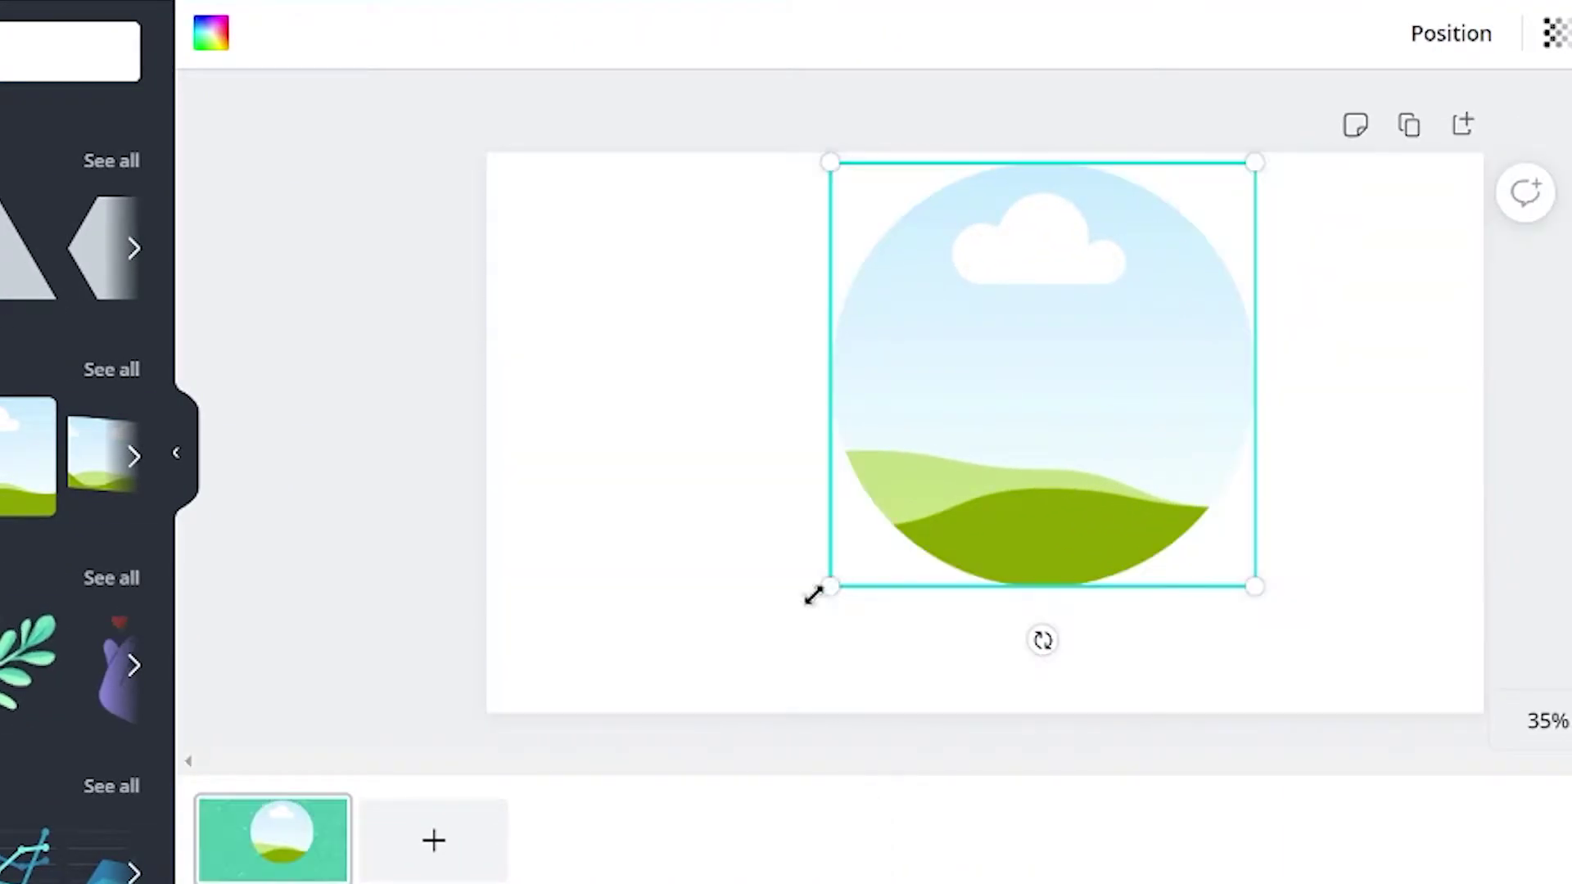
left_click_drag(819, 591, 715, 704)
left_click_drag(974, 458, 976, 461)
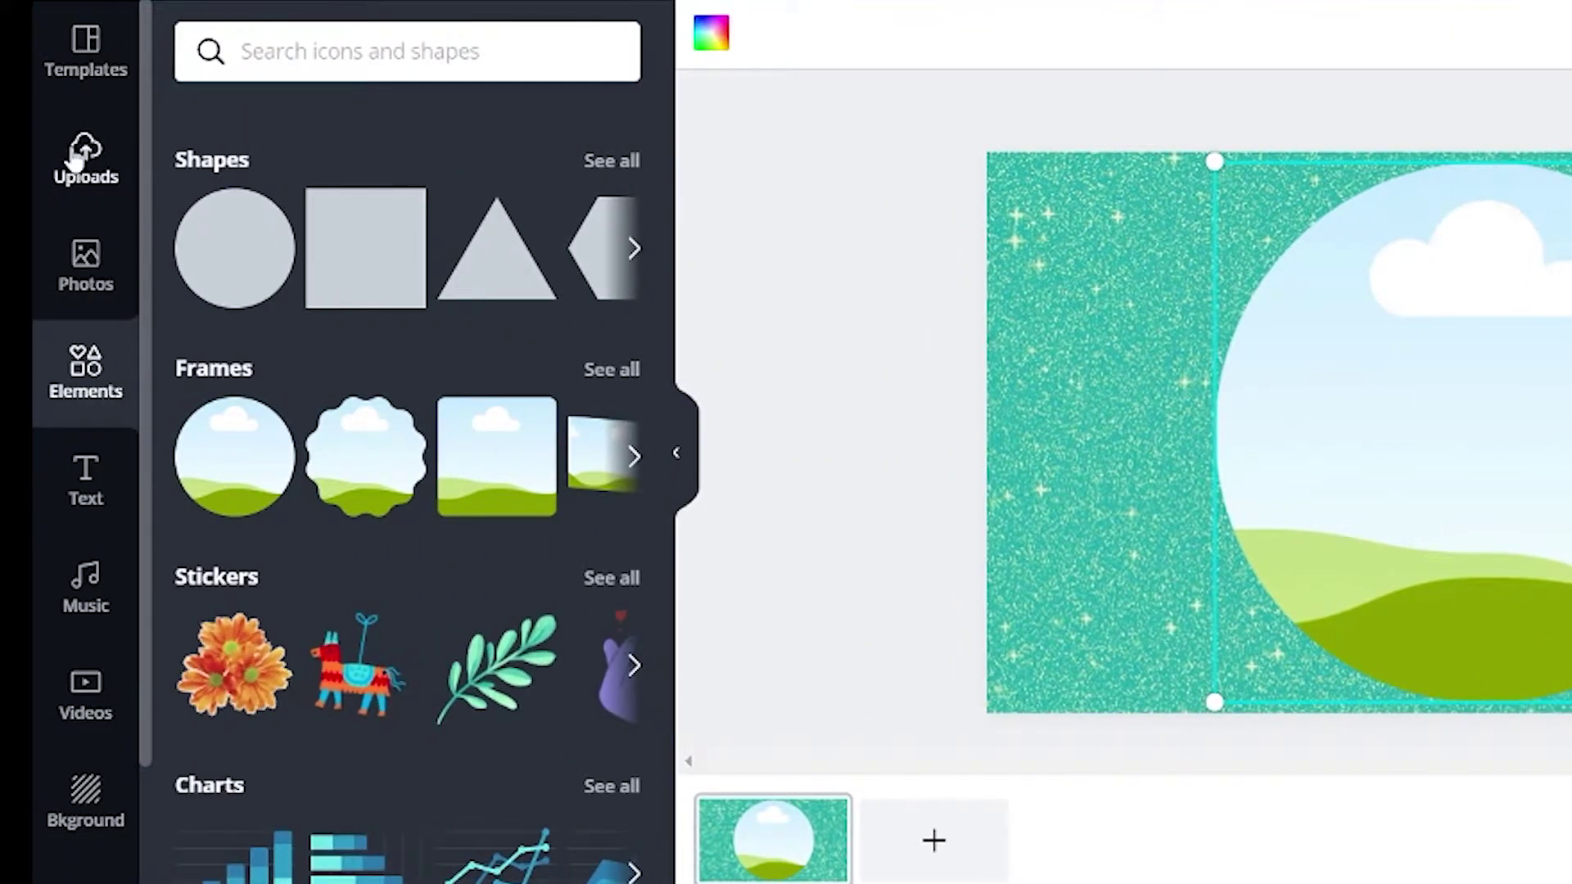
Step: Fill the large circle frame with the uploaded grey glitter video
left_click(78, 157)
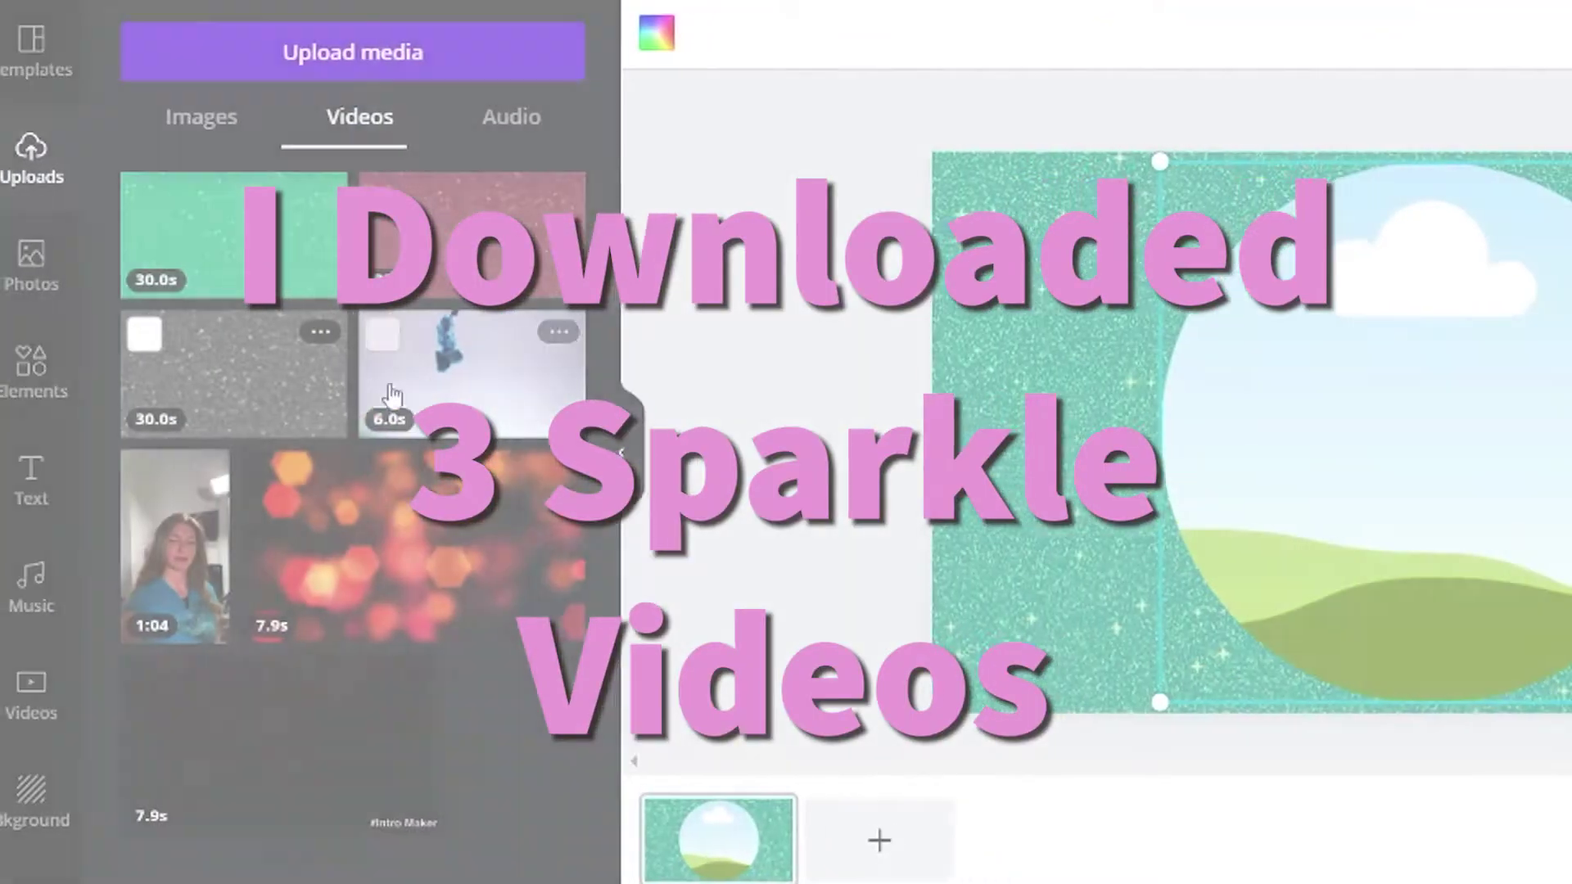
left_click(331, 393)
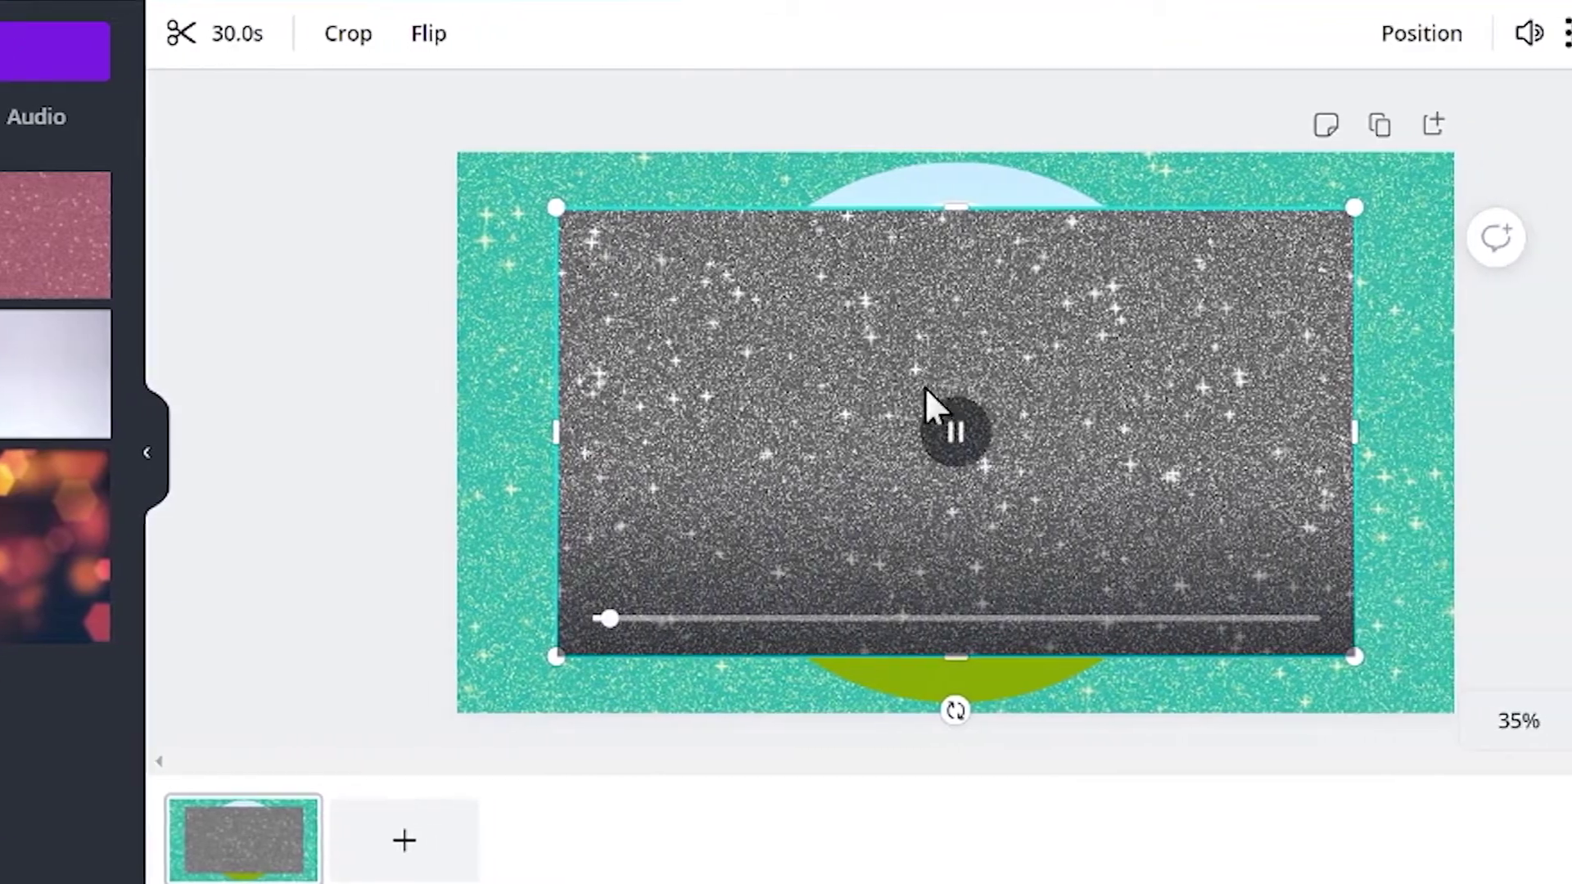
left_click(925, 386)
left_click_drag(1074, 397, 1070, 390)
left_click_drag(940, 390, 947, 407)
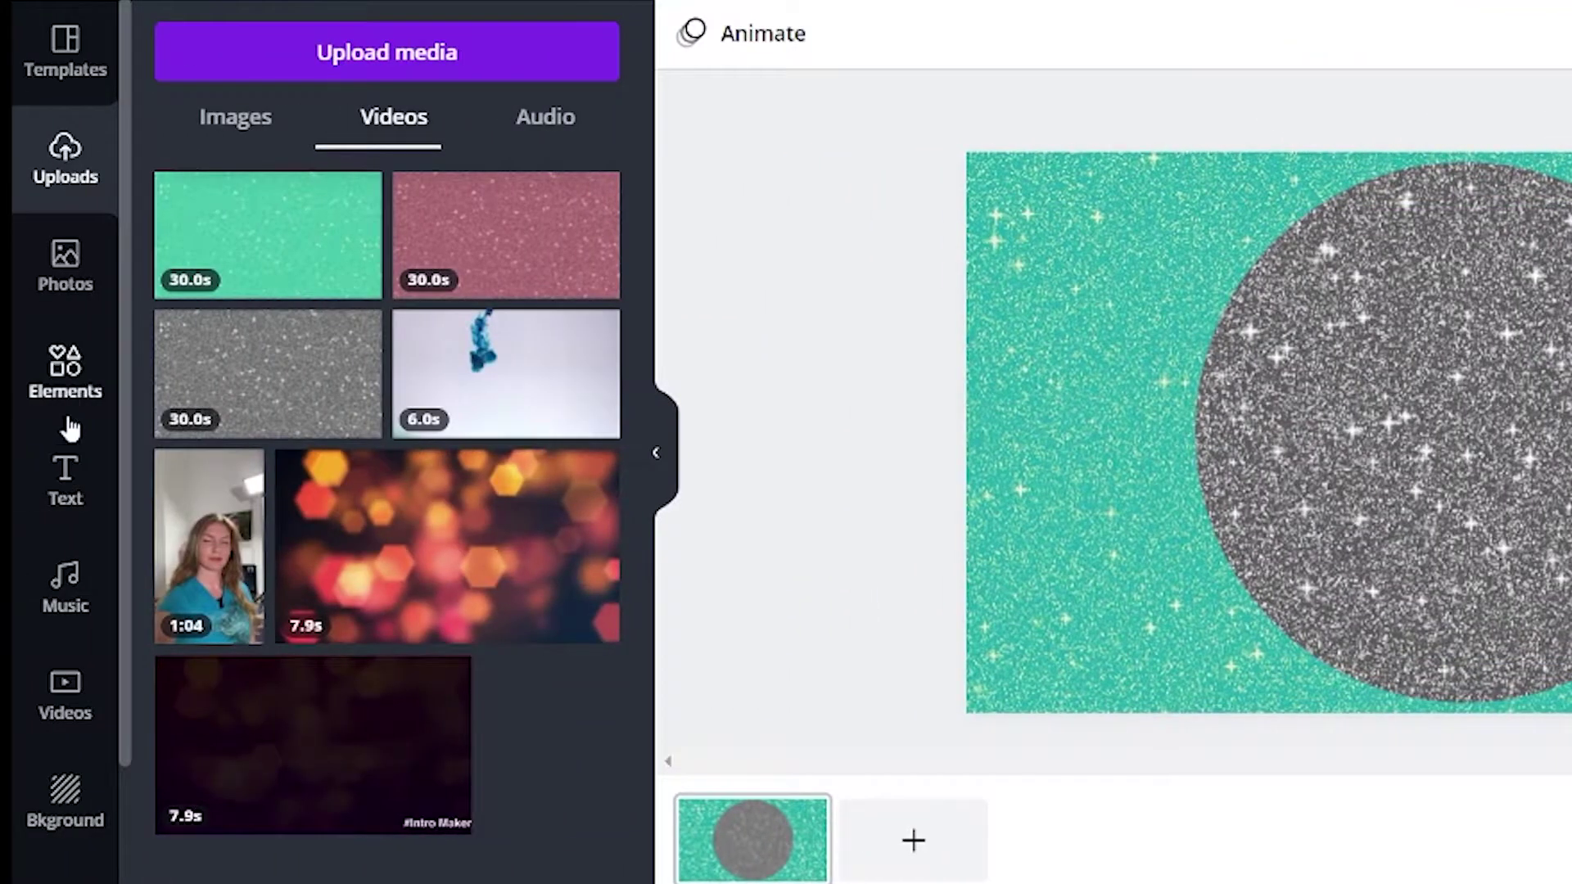
Step: Centre a second, slightly smaller circle frame inside the grey circle, leaving a narrow ring, and fill it with the turquoise glitter video
left_click(67, 383)
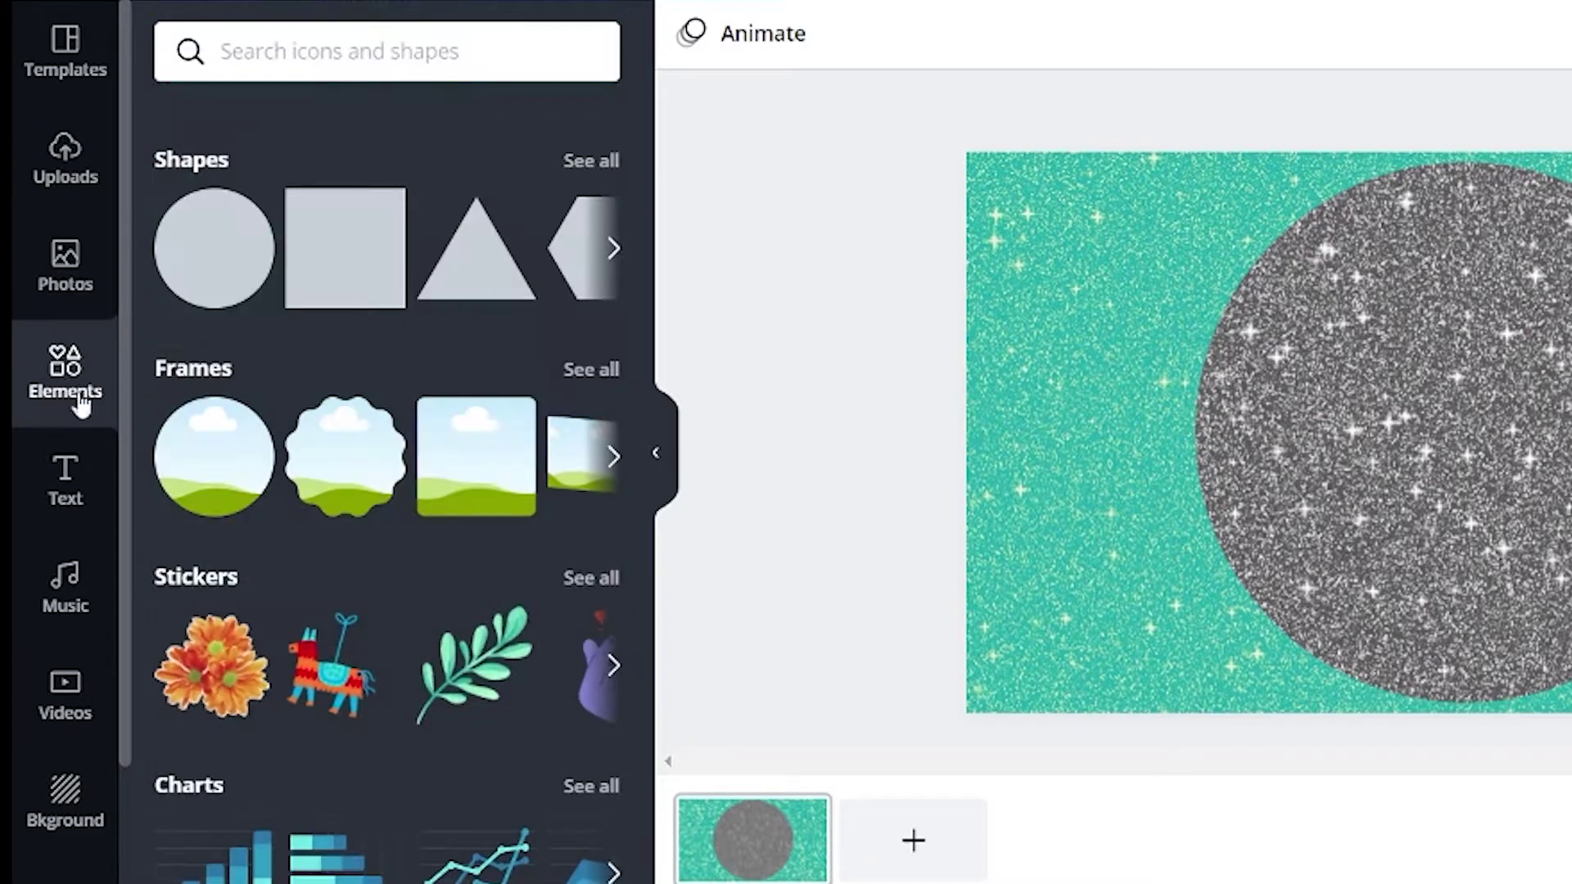
left_click(207, 463)
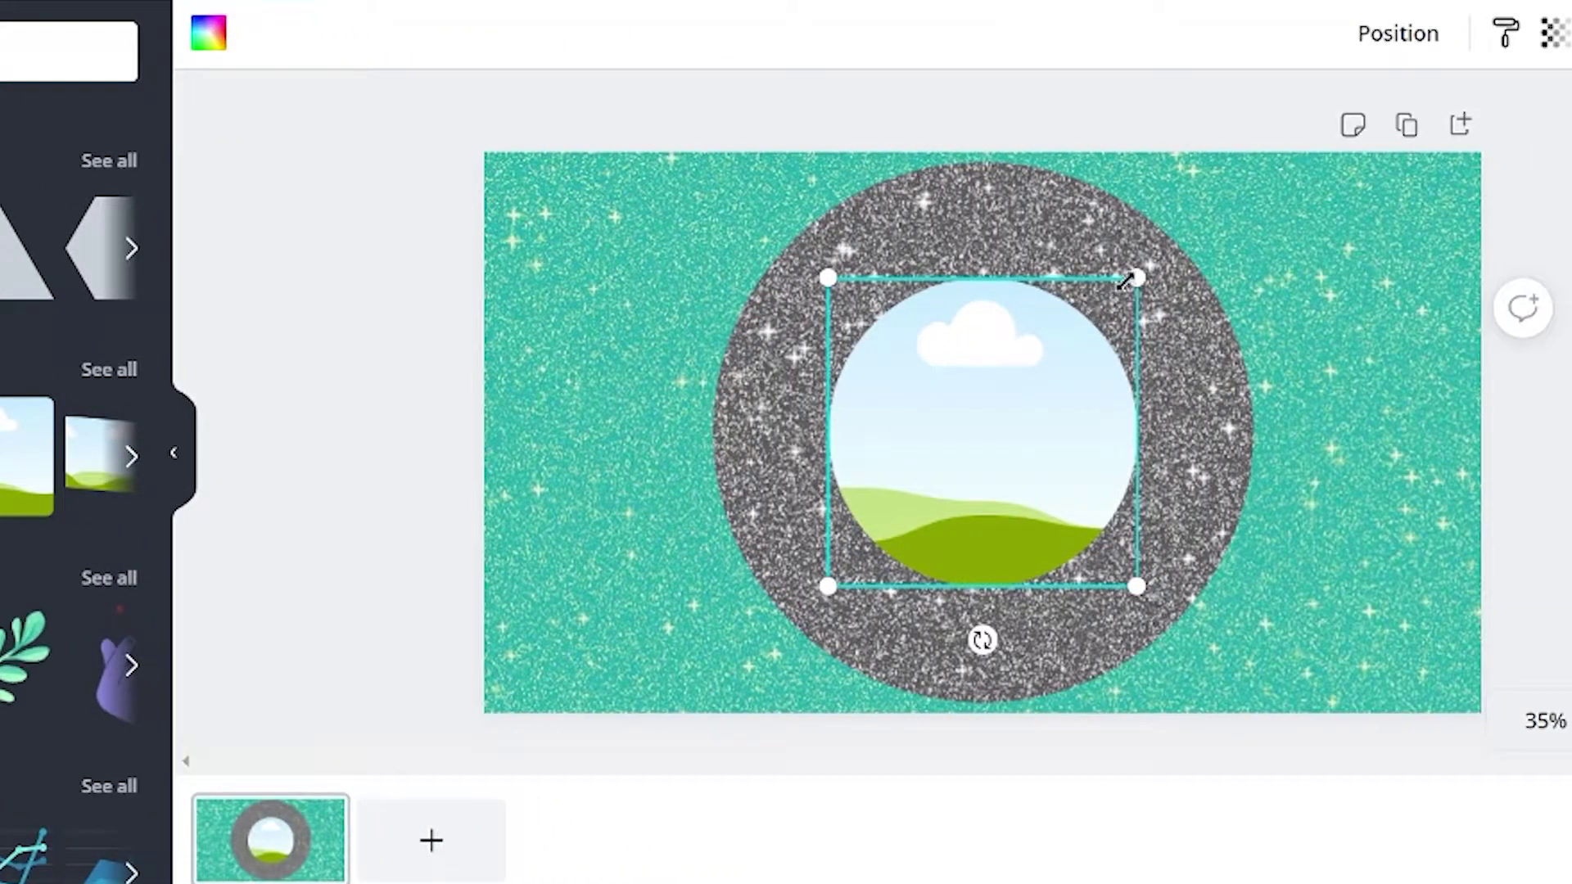
left_click_drag(1138, 273, 1210, 206)
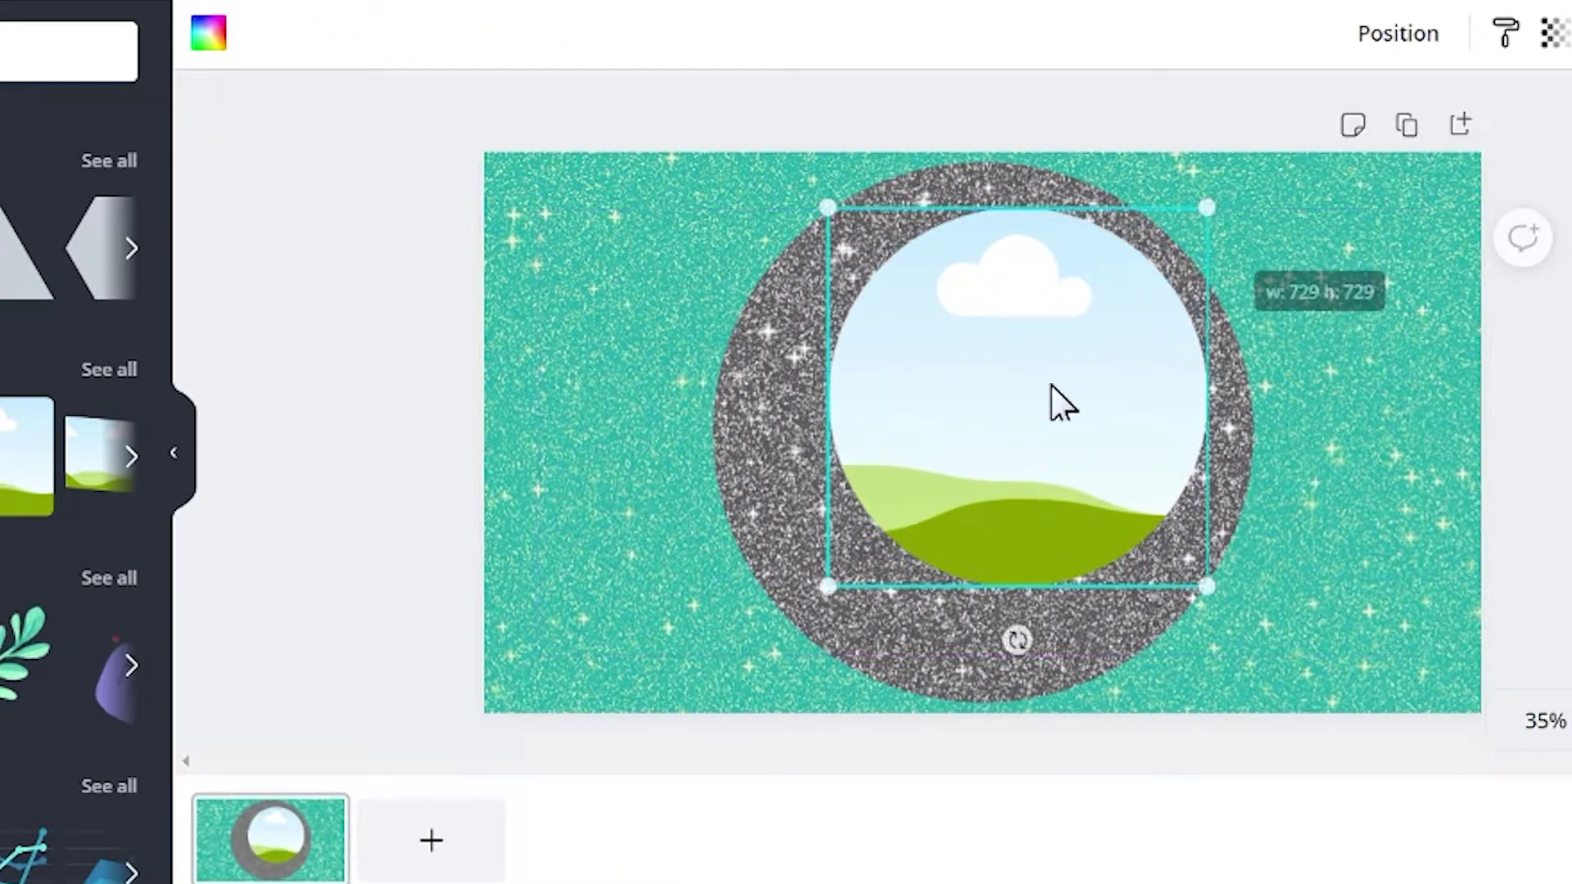
left_click_drag(825, 584, 741, 643)
left_click_drag(974, 434, 987, 413)
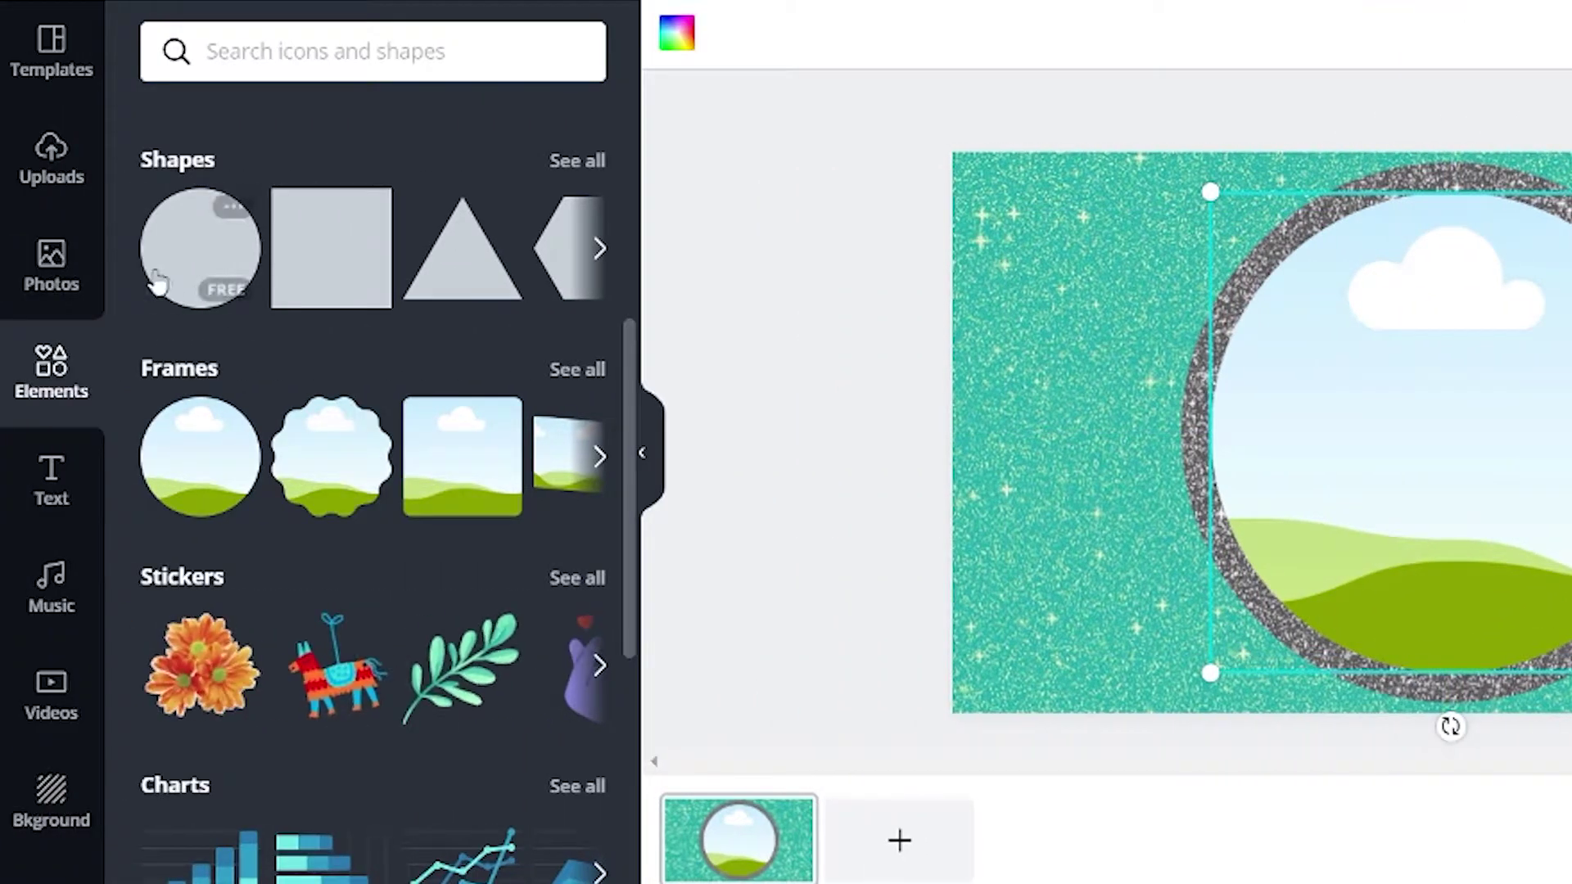
left_click(51, 164)
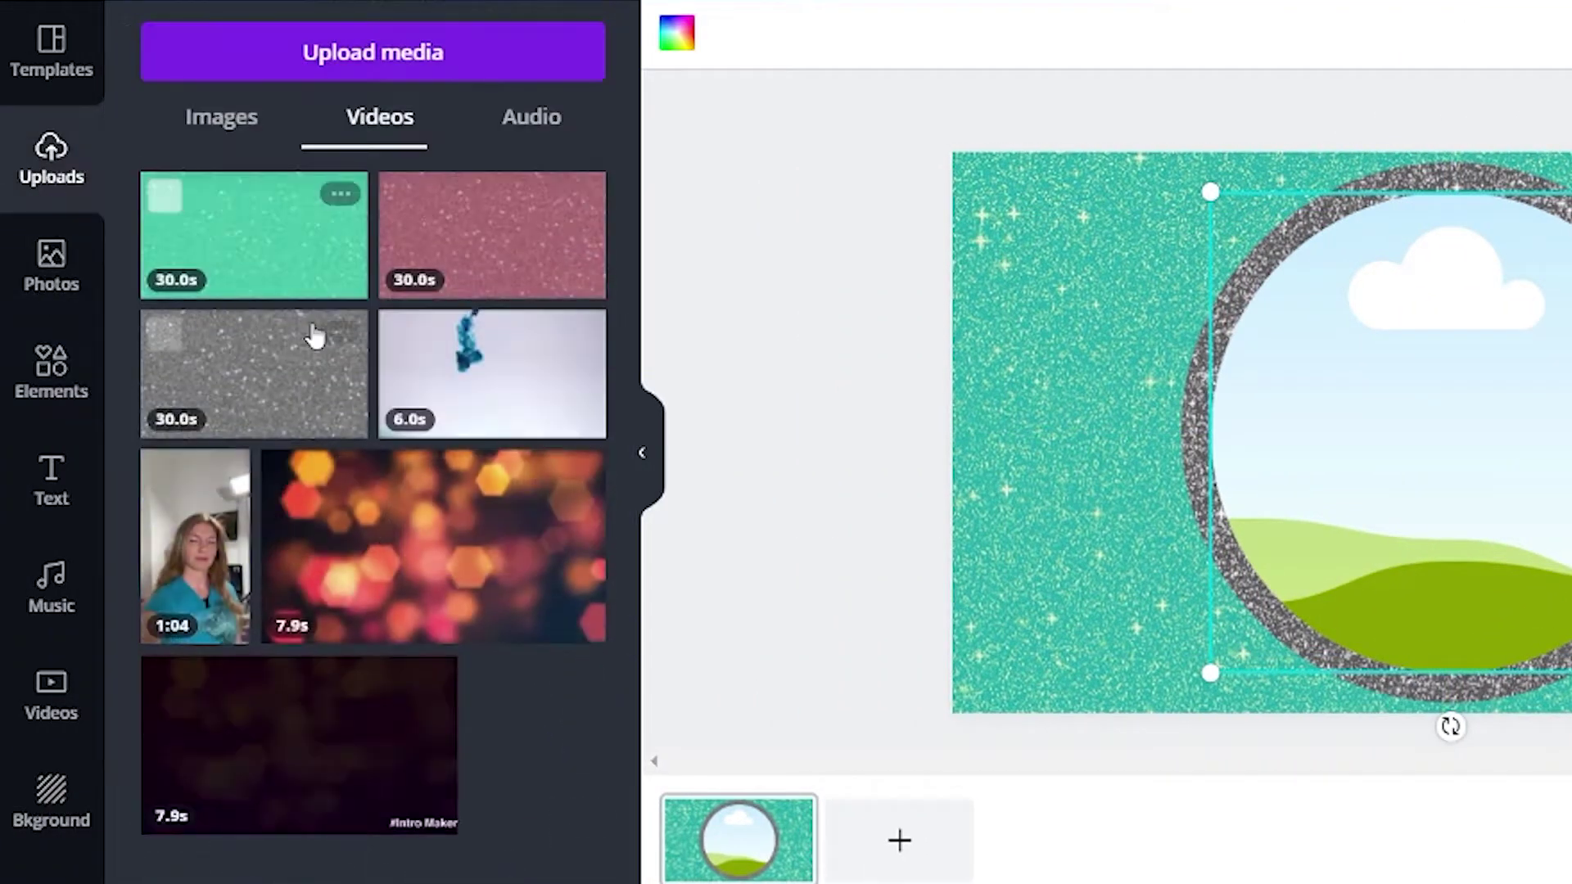
left_click_drag(264, 239, 1530, 410)
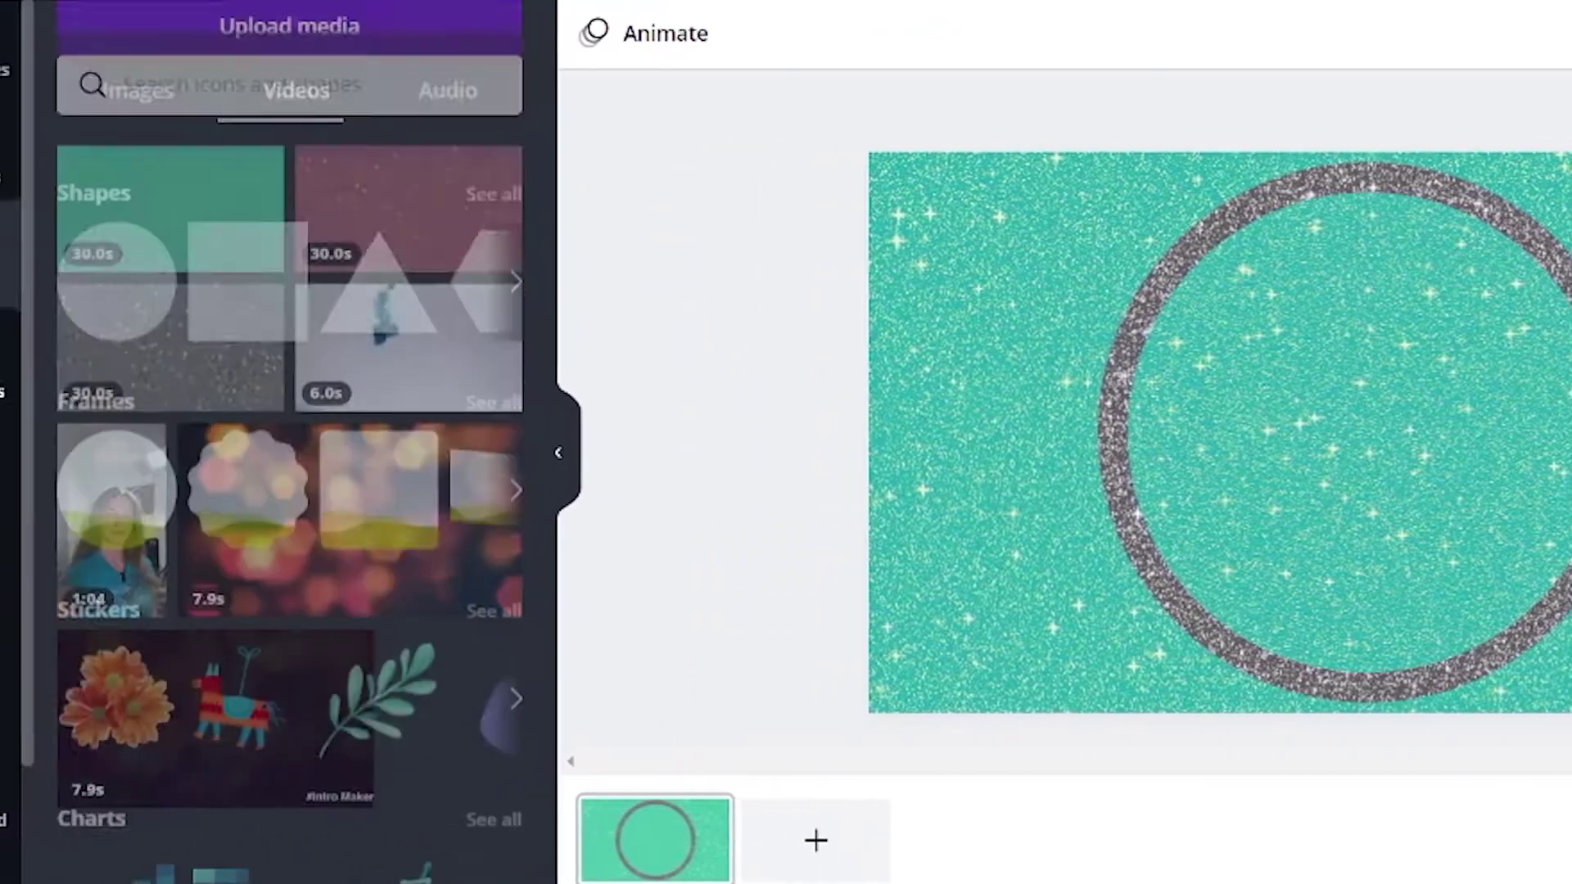
Step: Add a third circle frame, enlarge it to slightly less than the inner turquoise circle and centre it within the grey ring
left_click(43, 370)
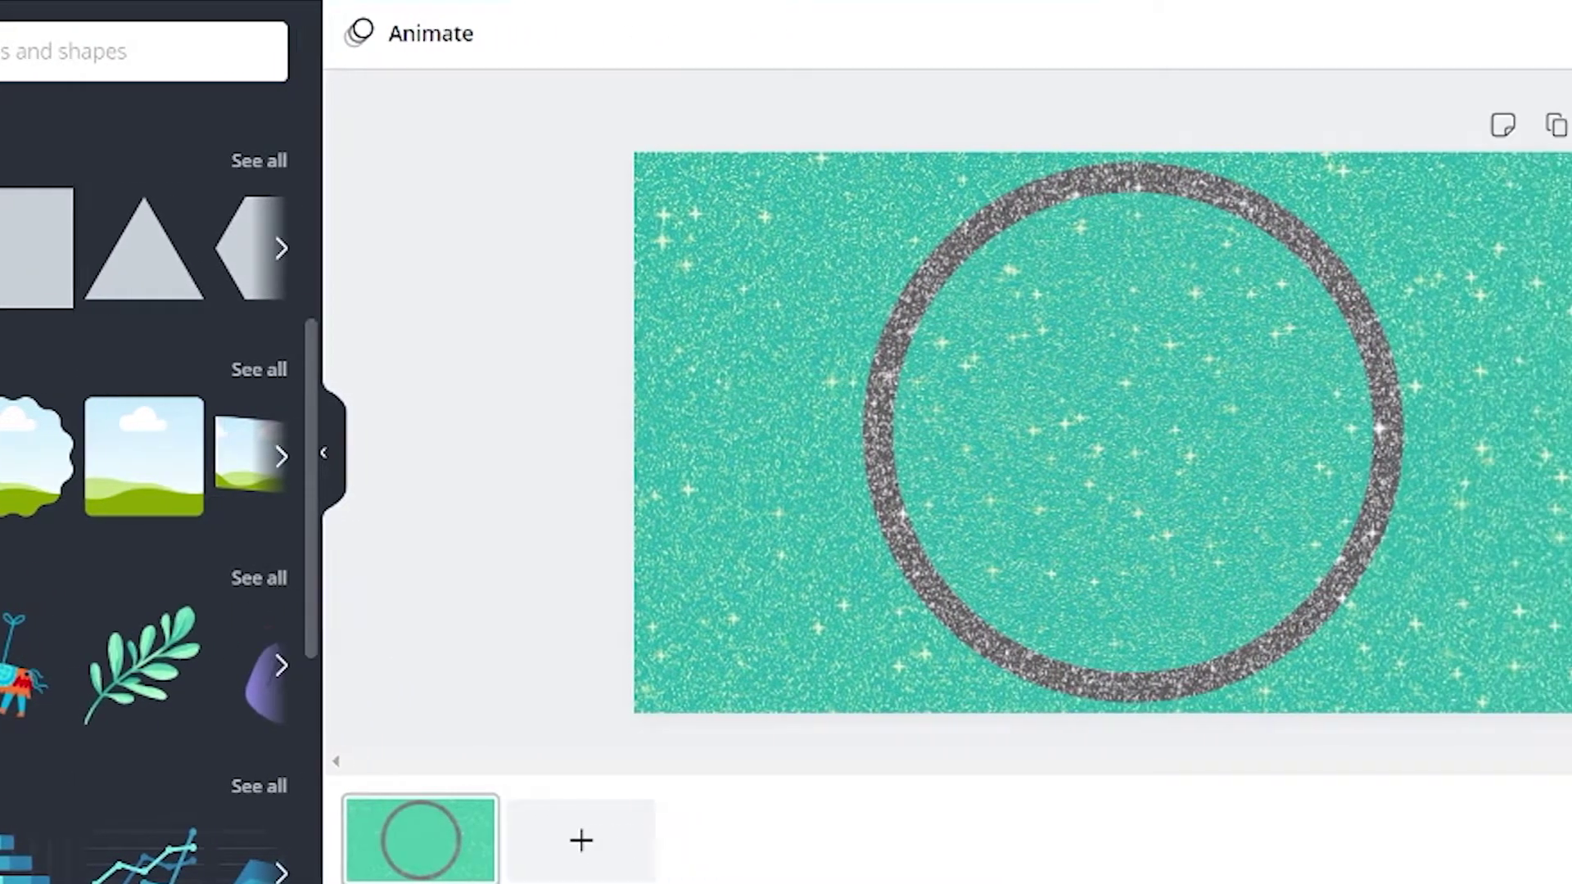
left_click(193, 467)
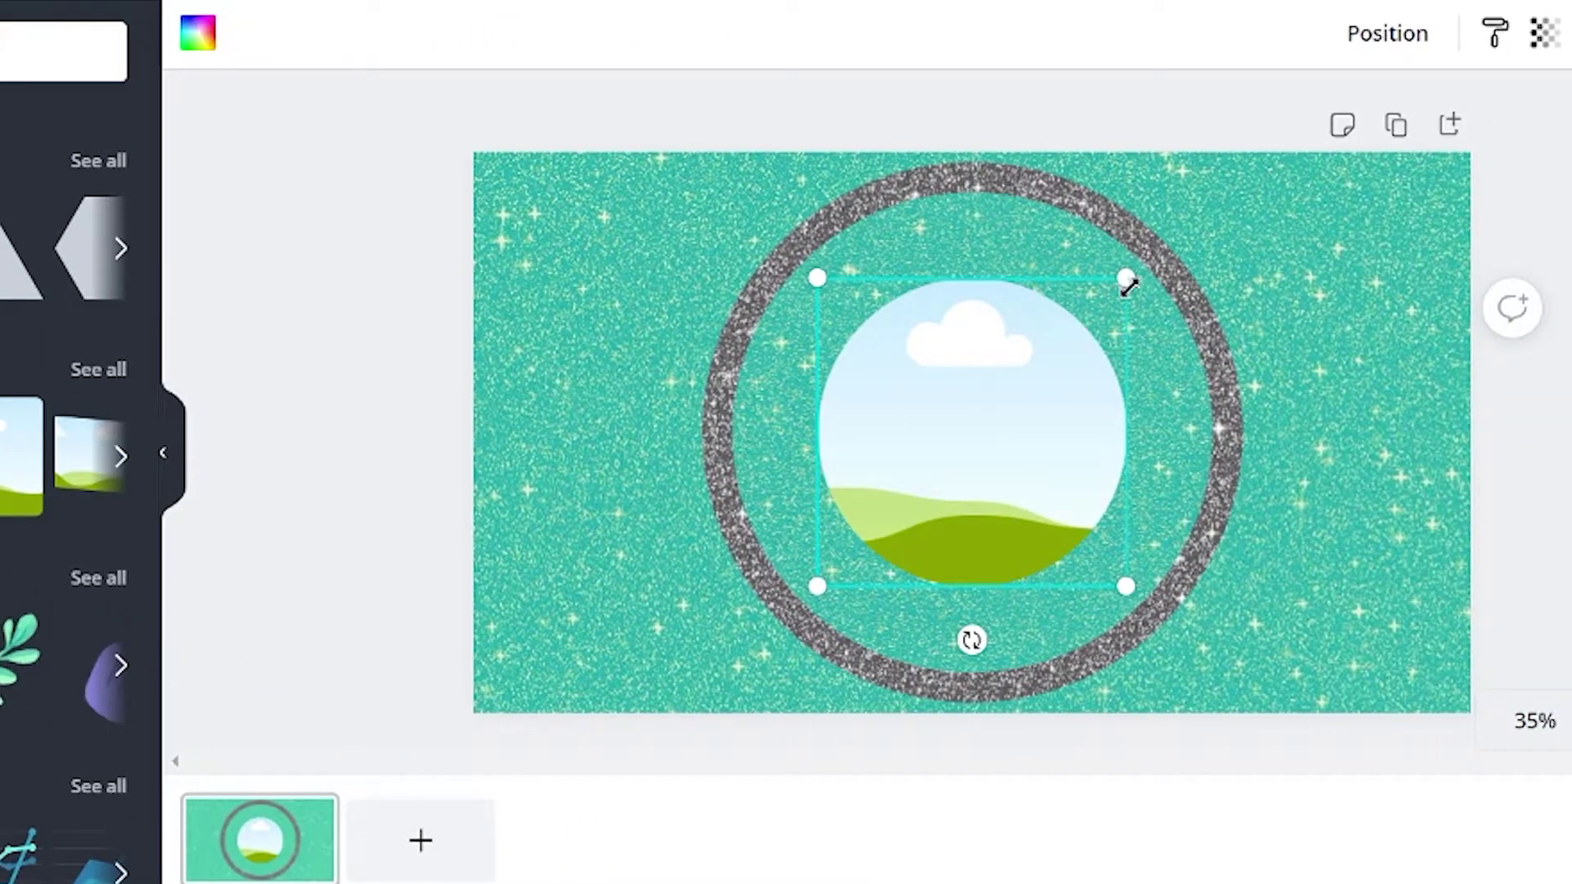
left_click_drag(1129, 286, 1184, 236)
left_click_drag(819, 584, 730, 658)
left_click_drag(931, 457, 947, 444)
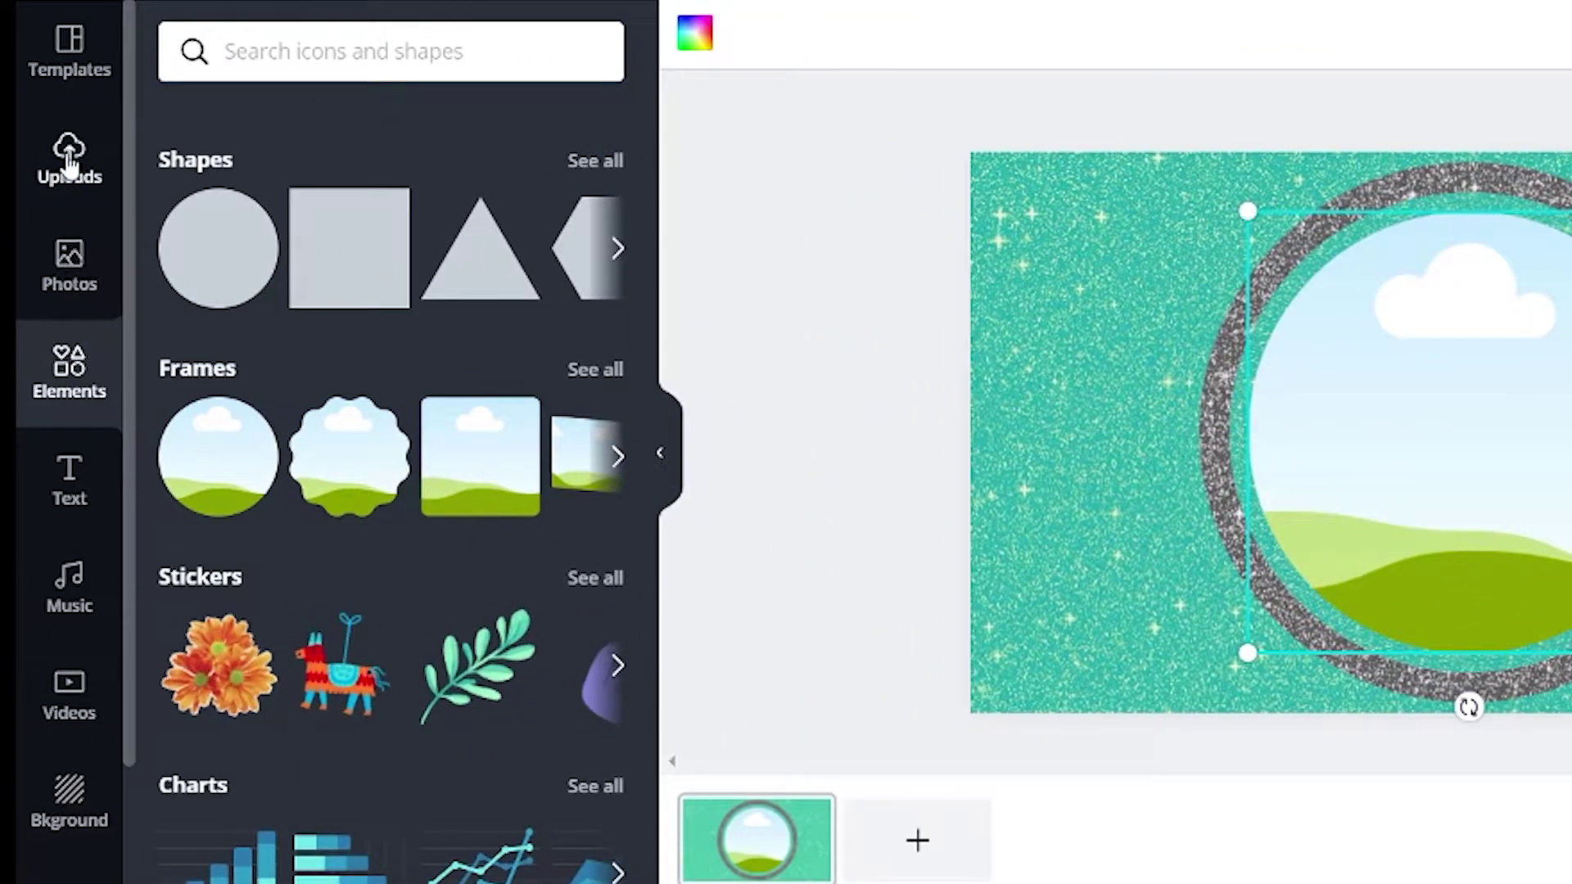
Step: Fill the innermost circle frame with the uploaded photo of the woman in sunglasses holding a laptop outdoors
left_click(69, 152)
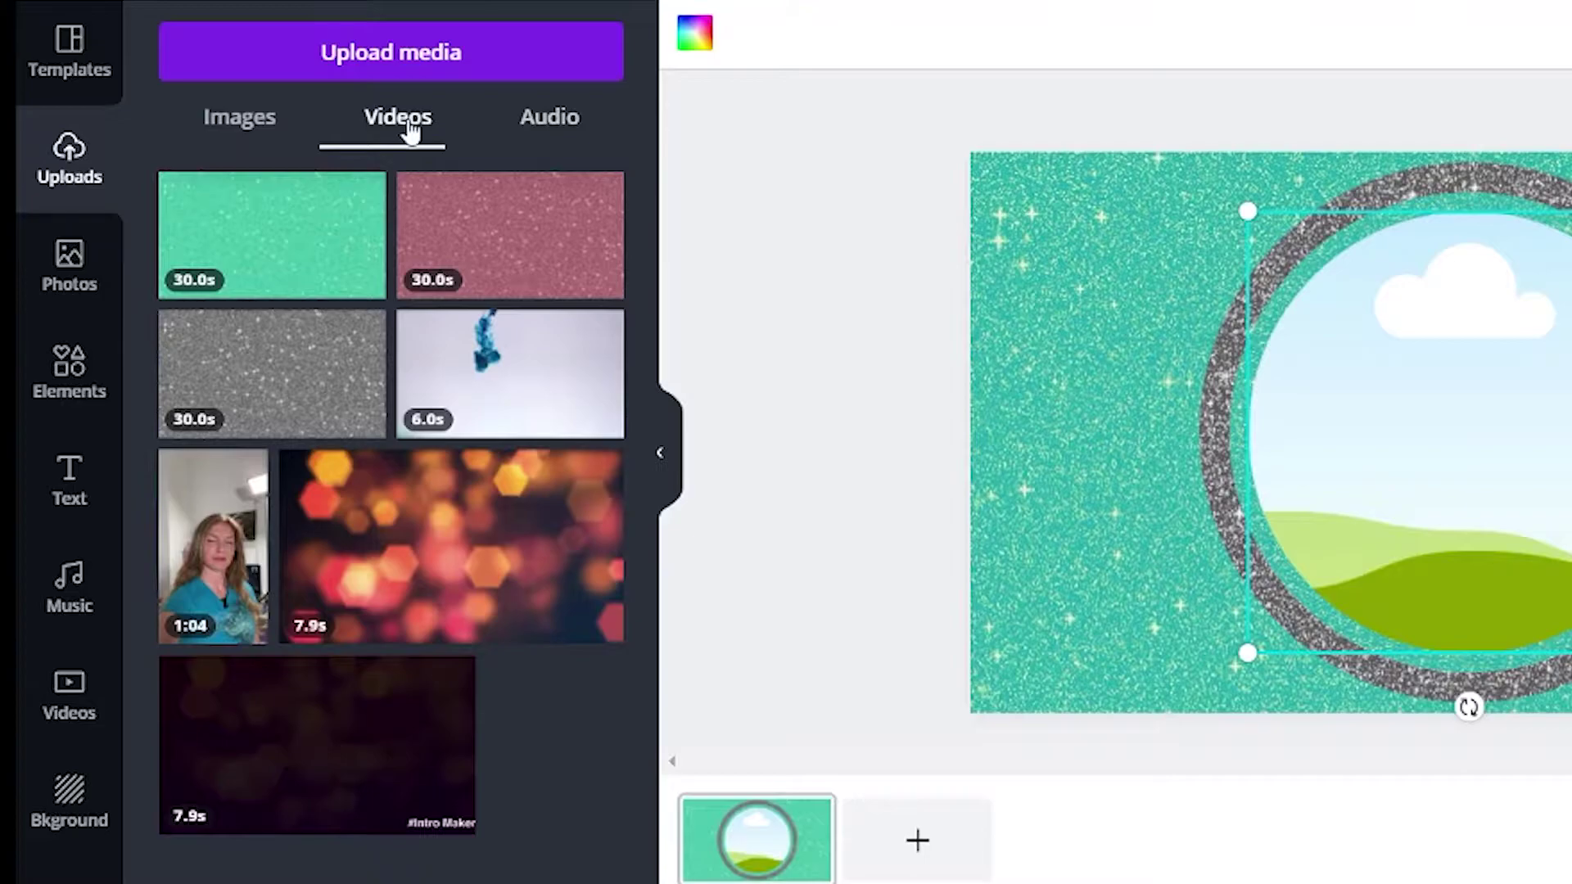
left_click(266, 127)
scroll(491, 466, "down", 10)
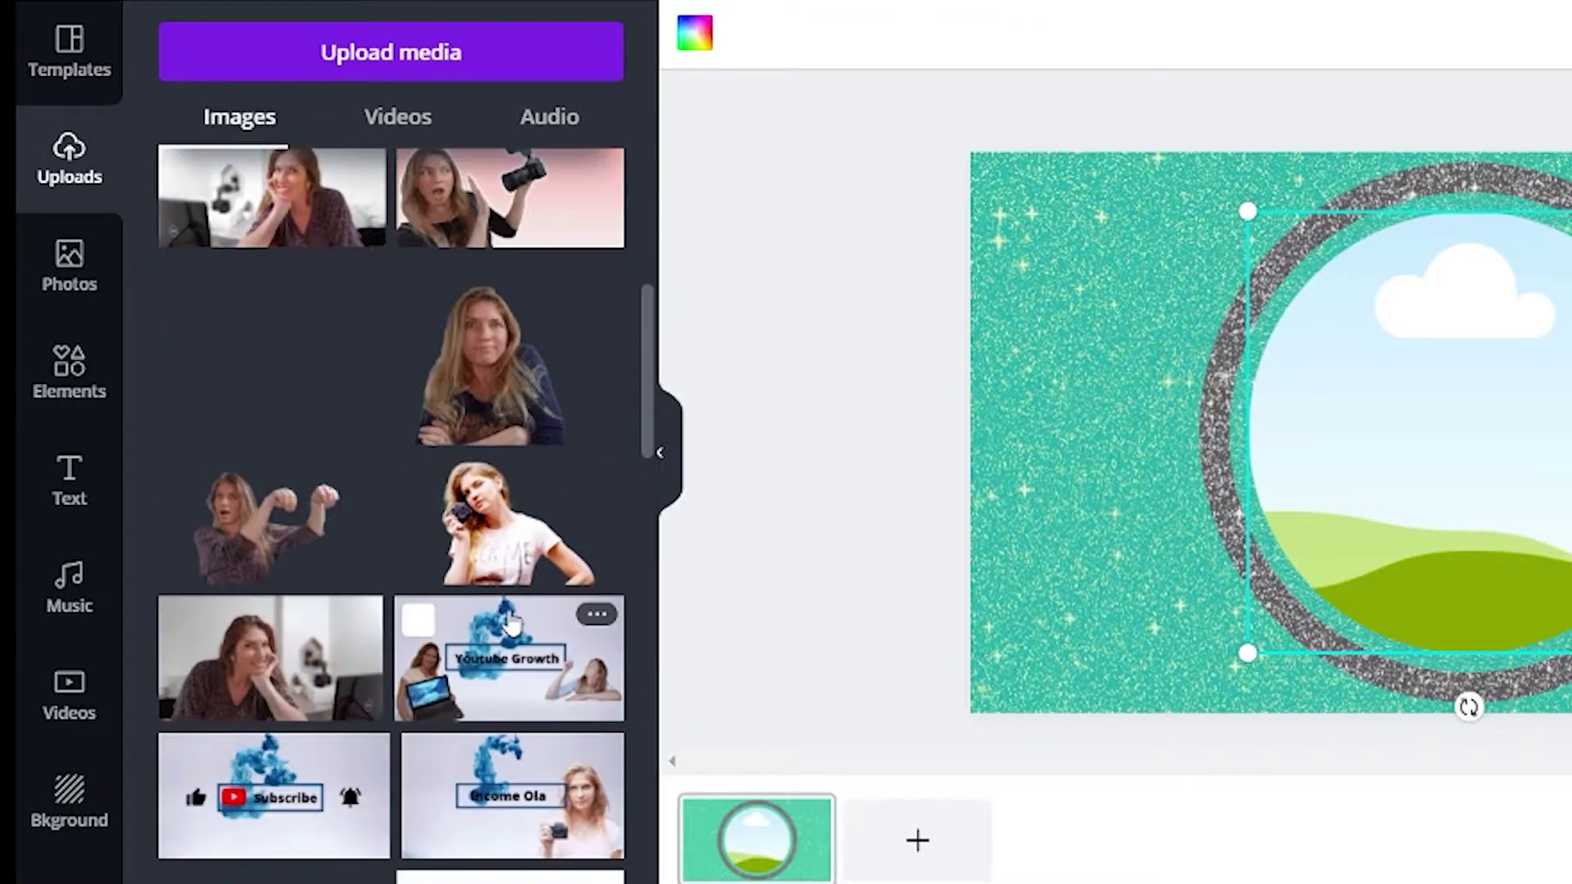
scroll(502, 651, "down", 15)
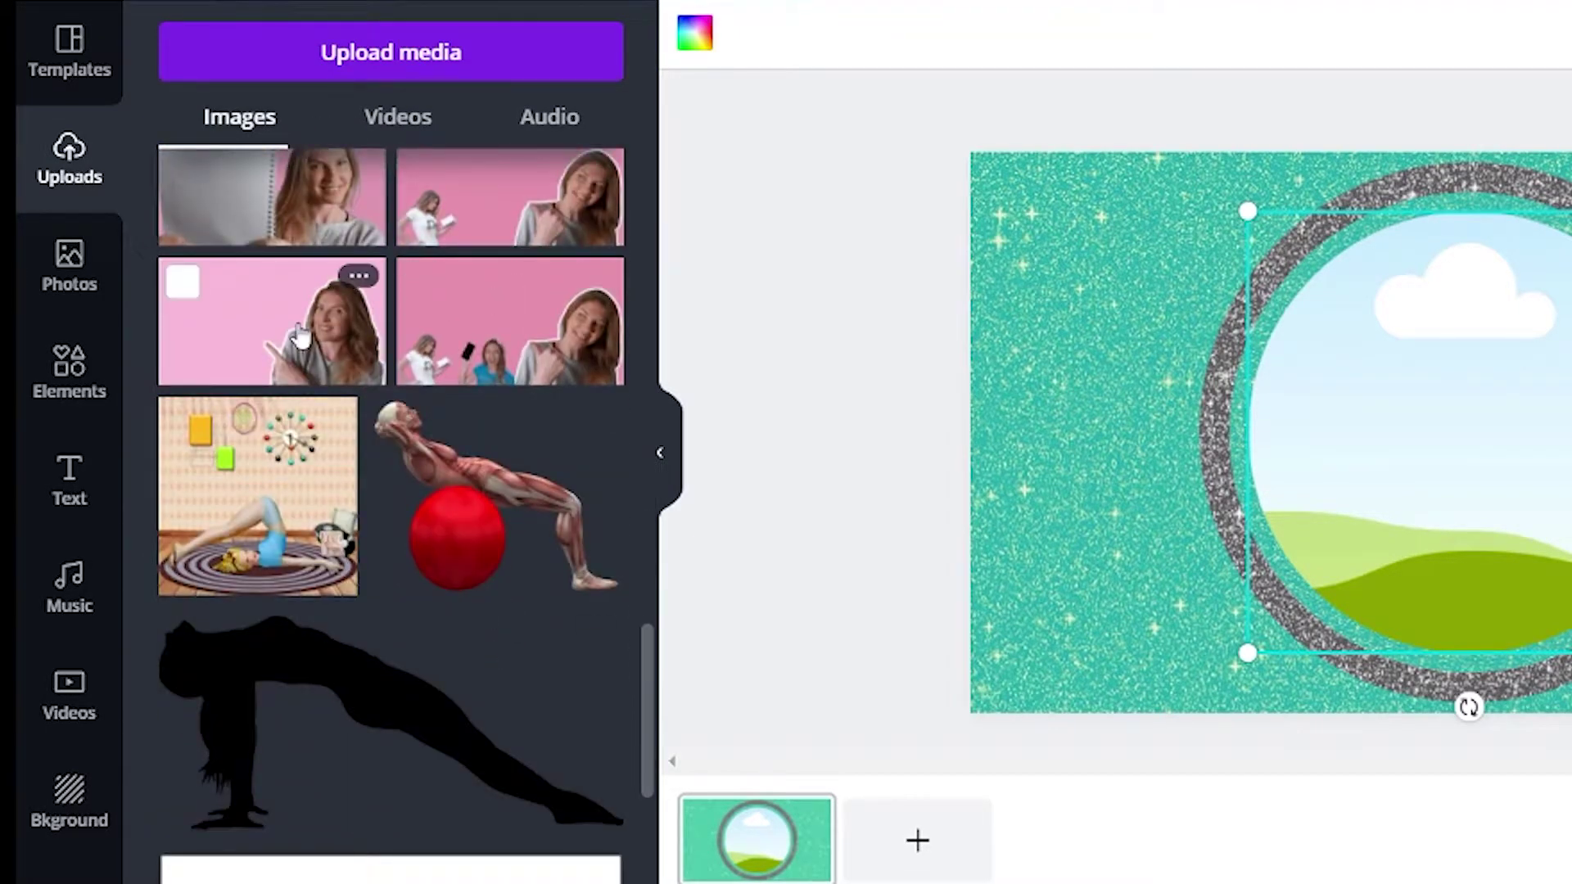
scroll(501, 409, "down", 12)
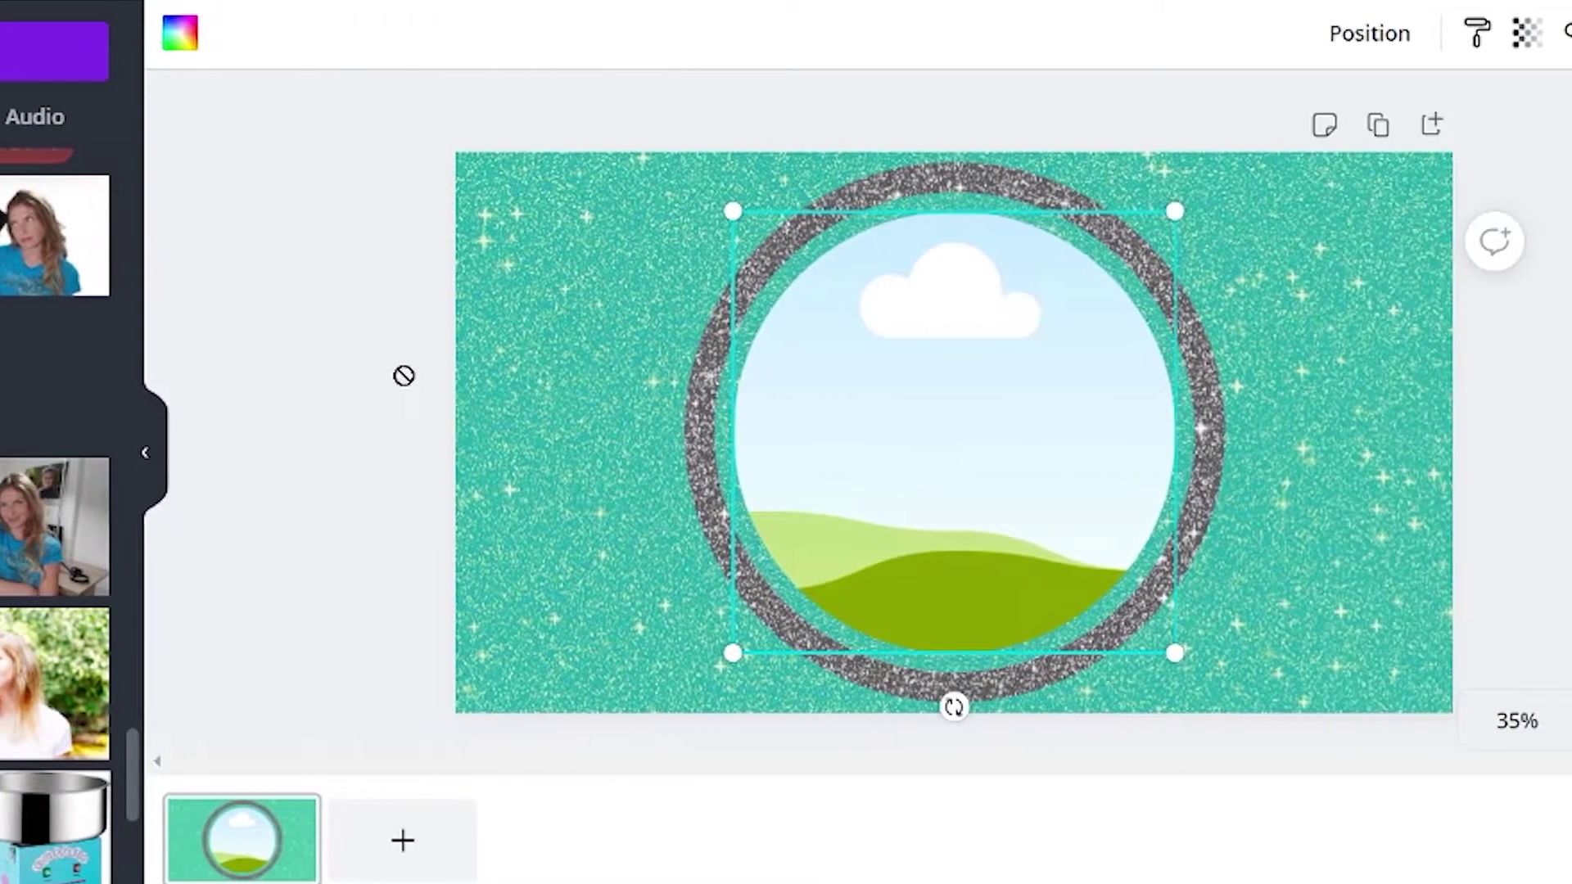
left_click_drag(528, 395, 1300, 385)
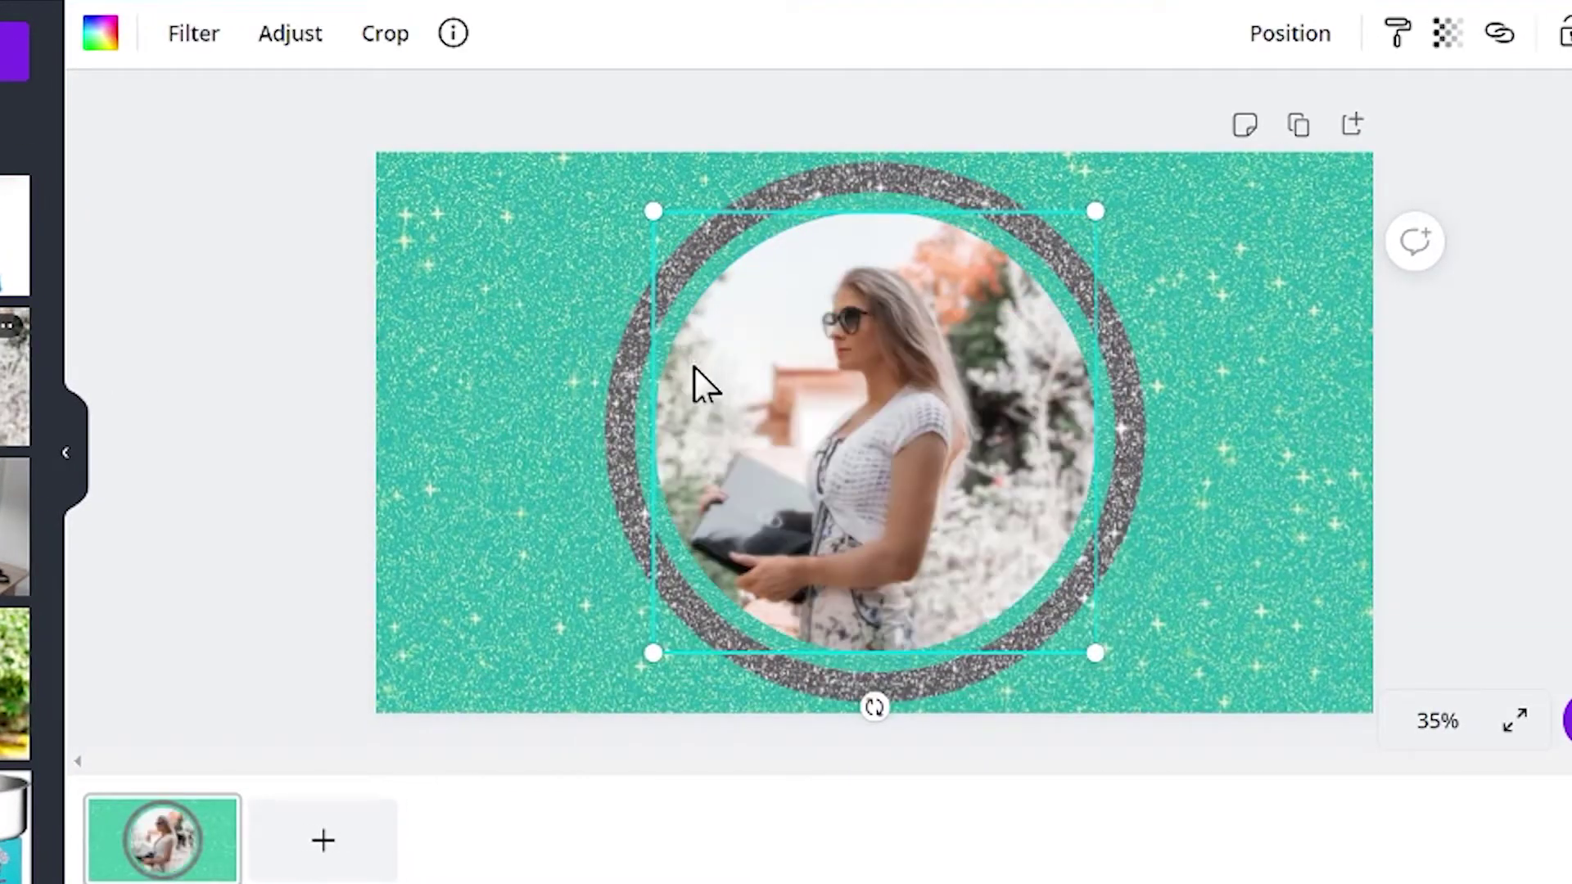
Step: Enlarge the photo within its circle frame so the woman fills more of the circle, and apply the crop
double_click(900, 396)
left_click_drag(1207, 211, 1256, 164)
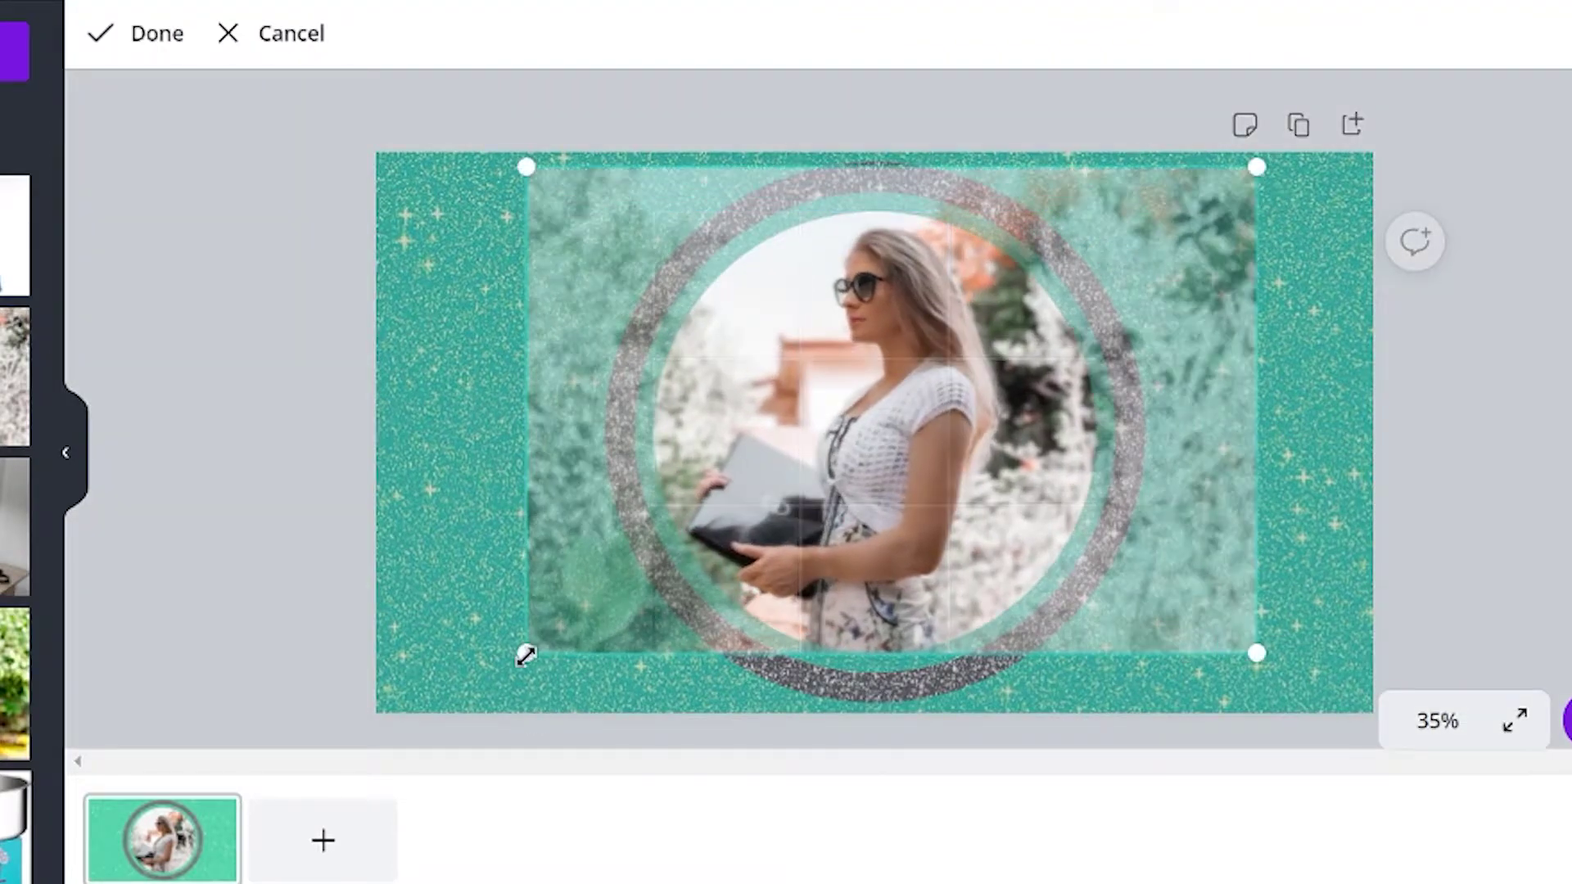
left_click_drag(526, 653, 499, 680)
left_click(1028, 224)
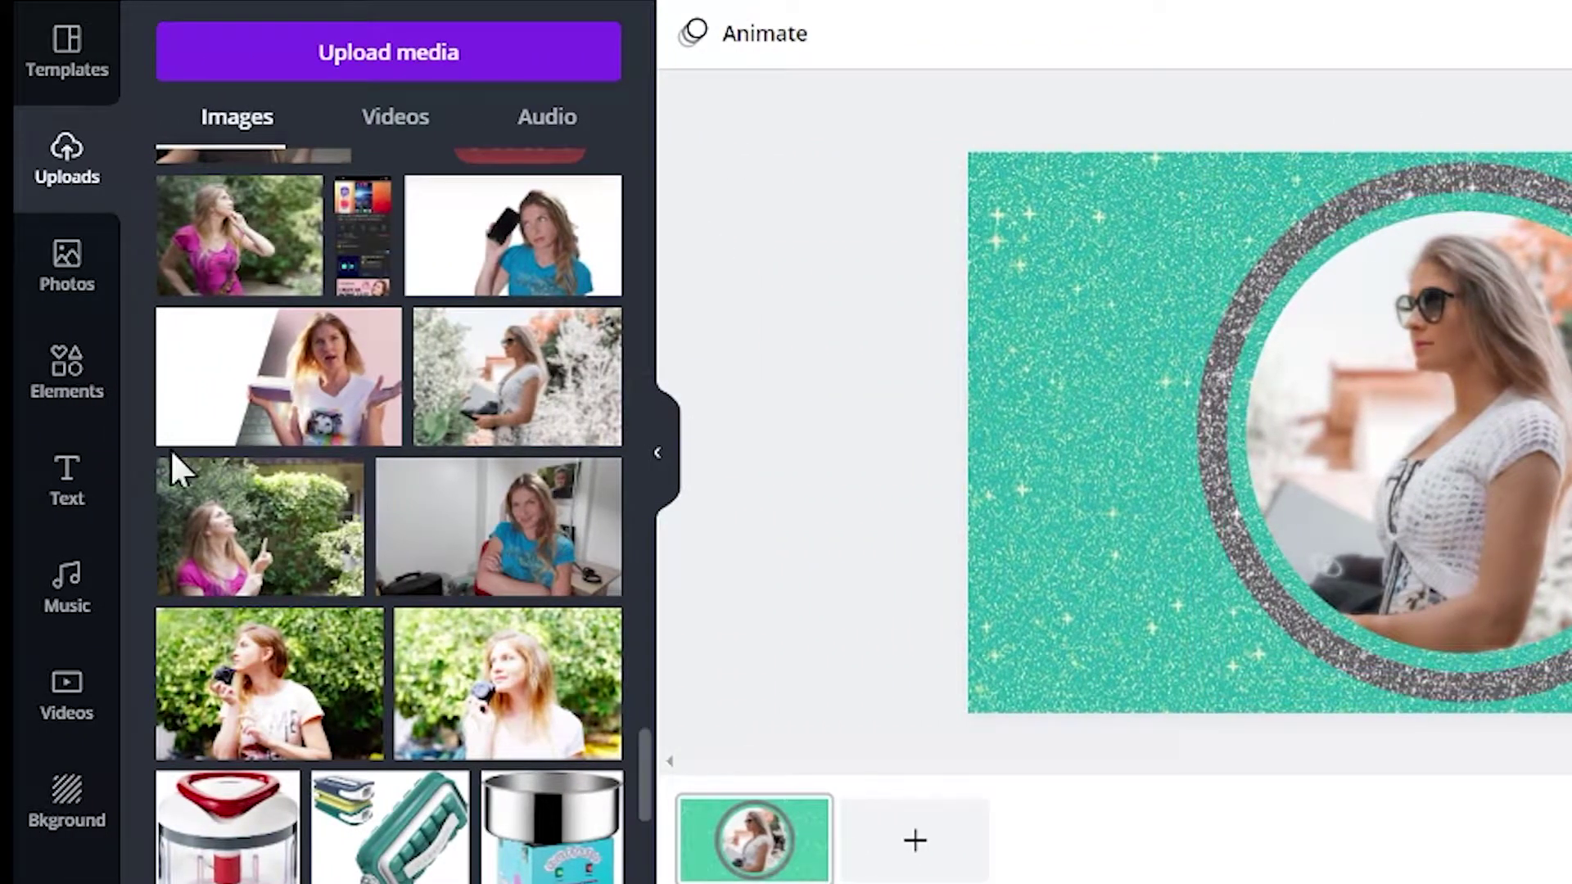
Step: Search the elements for "animated youtube", add the black glitch-style SUBSCRIBE sticker, and place it at reduced size over the ring's lower edge
left_click(66, 366)
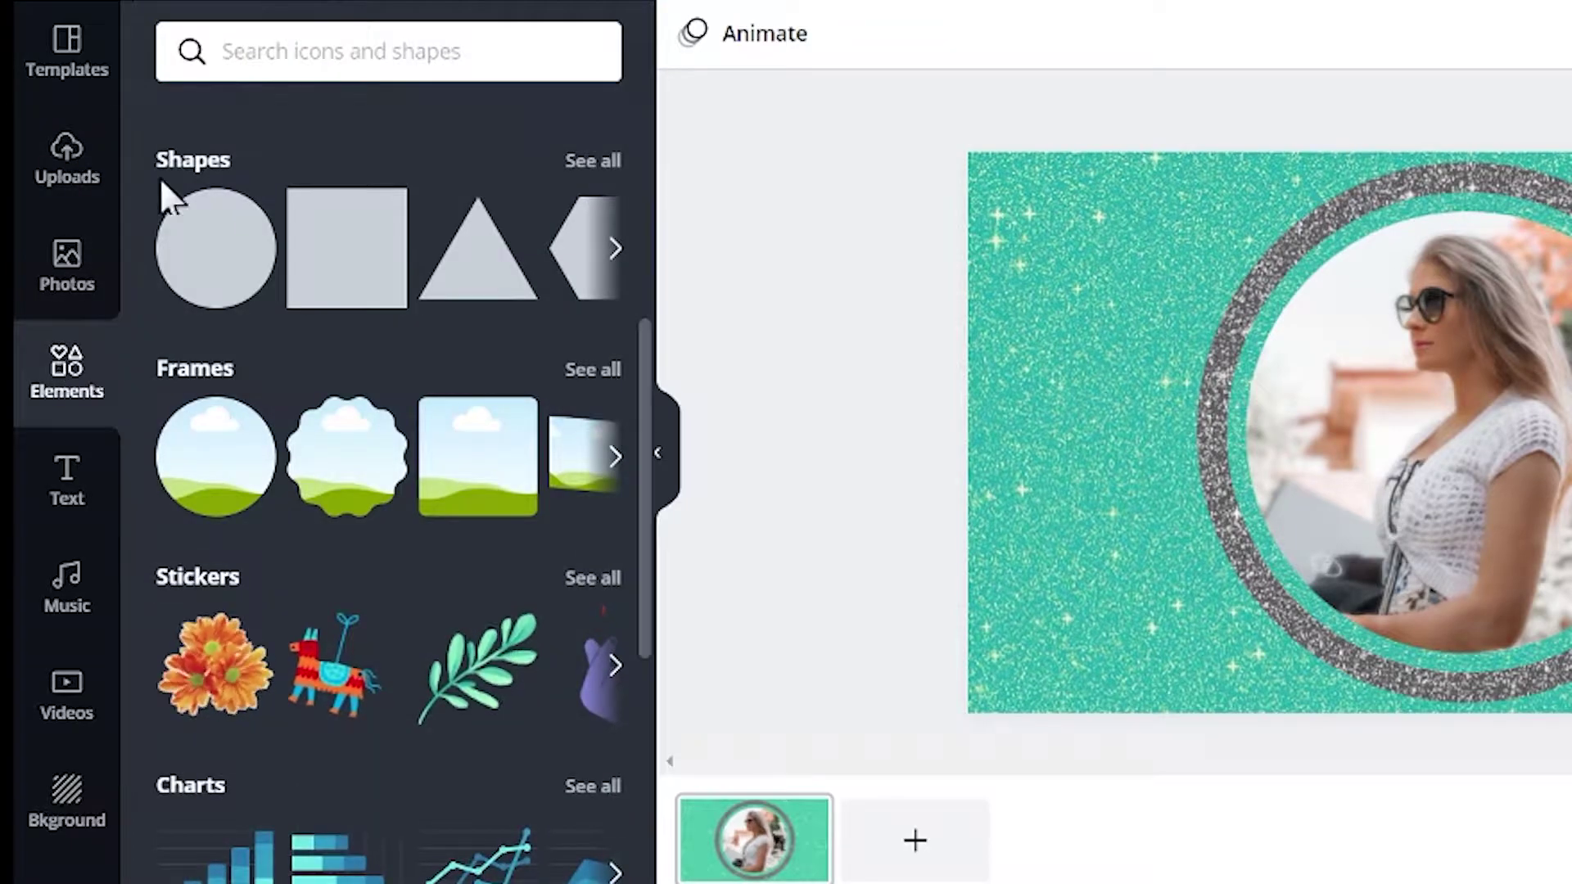
left_click(379, 51)
type("animated youtube")
key("Return")
scroll(200, 368, "down", 15)
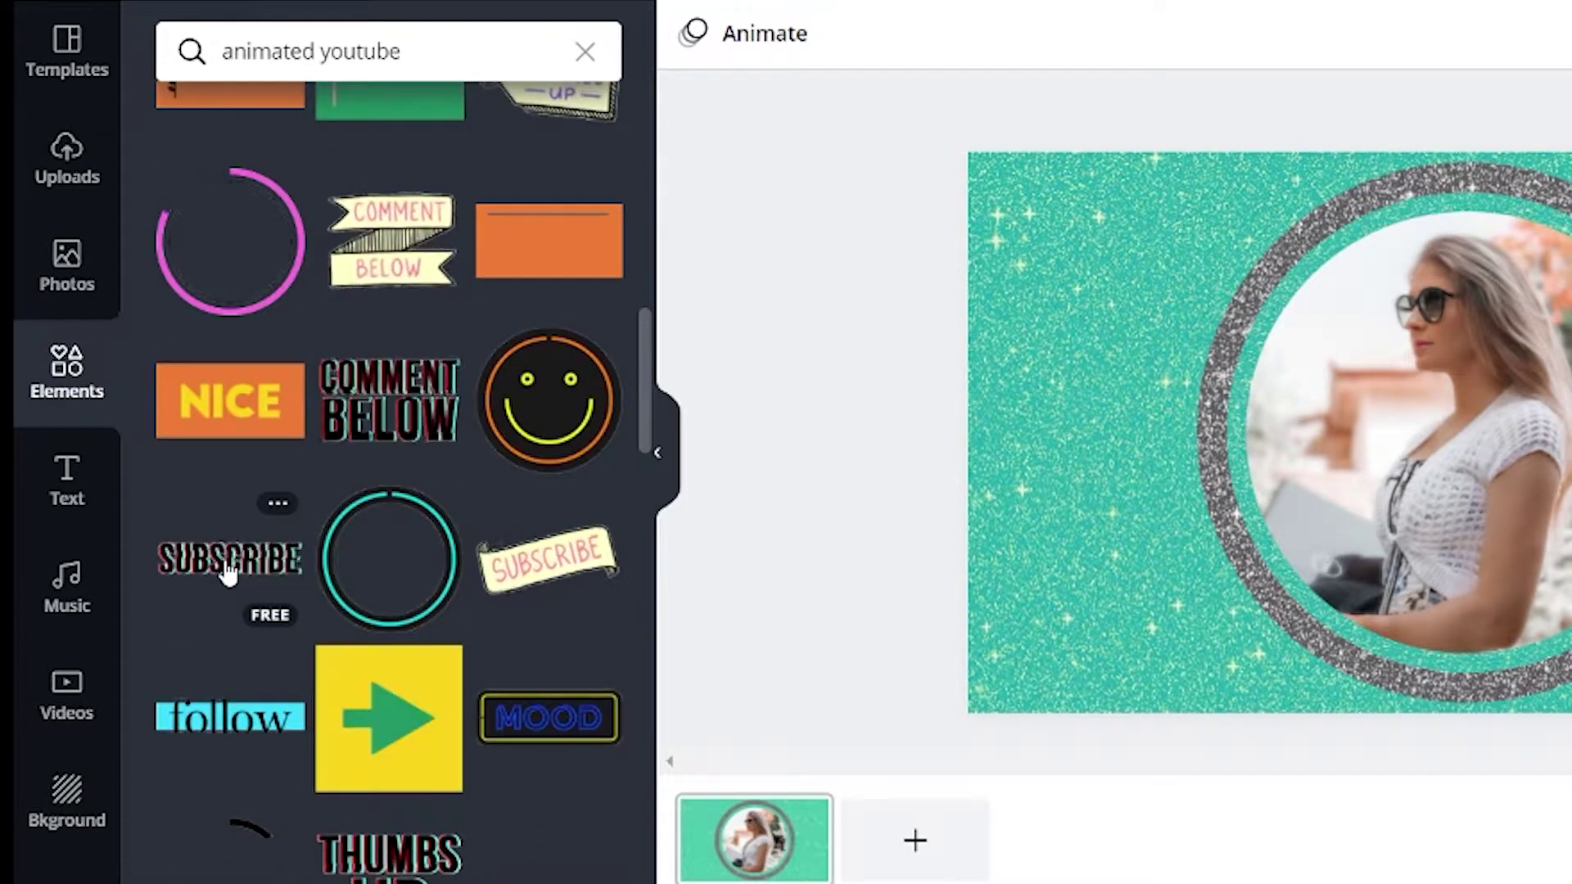
left_click(205, 573)
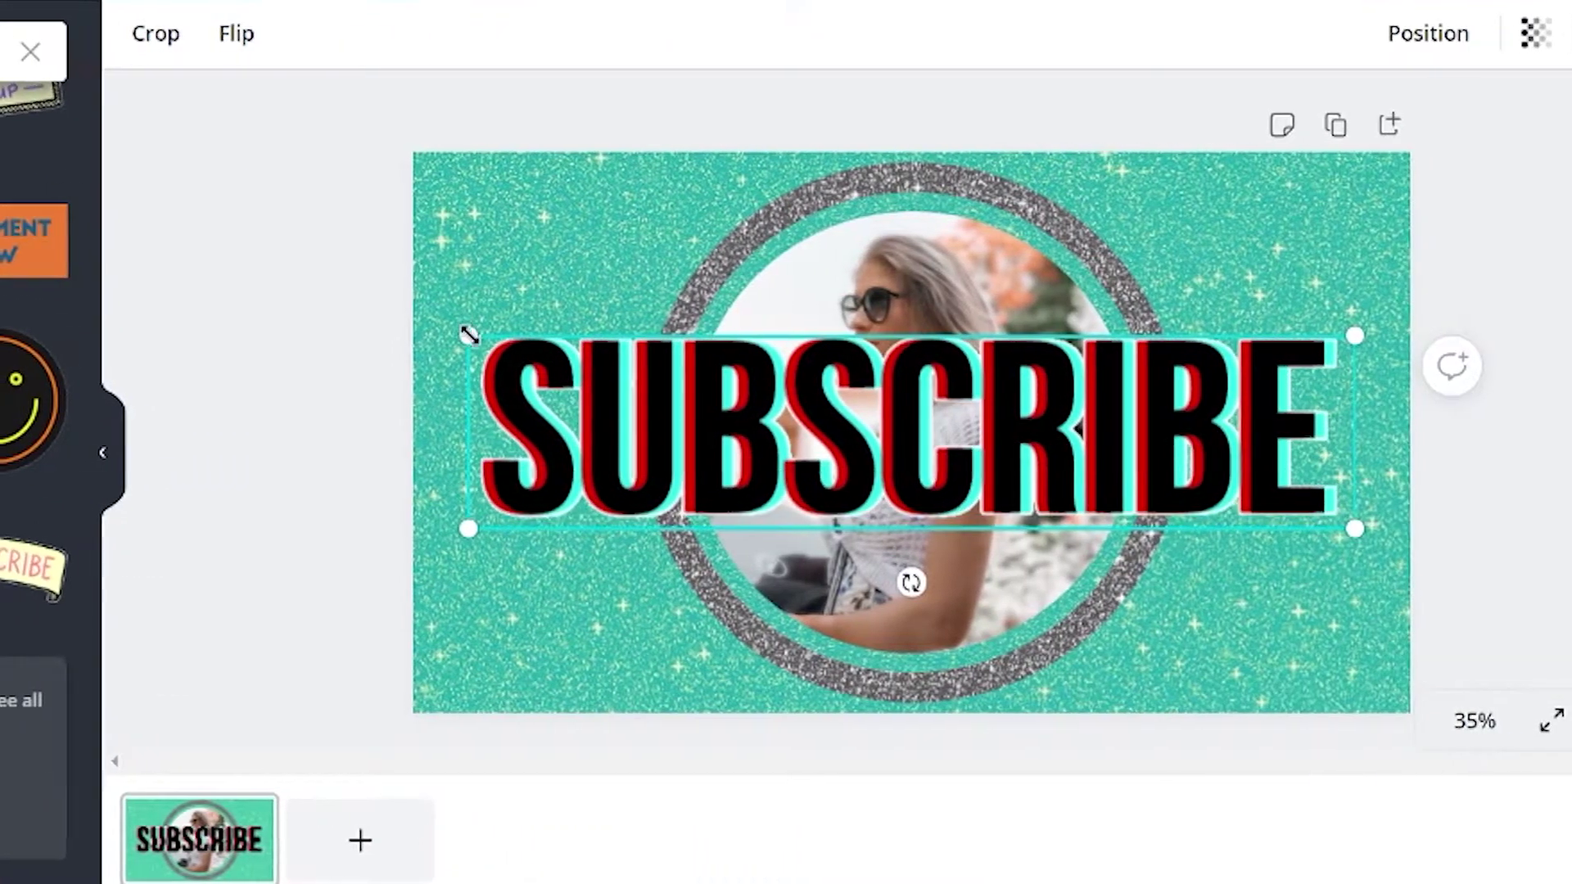
left_click_drag(977, 336, 1233, 391)
left_click_drag(1026, 452, 910, 610)
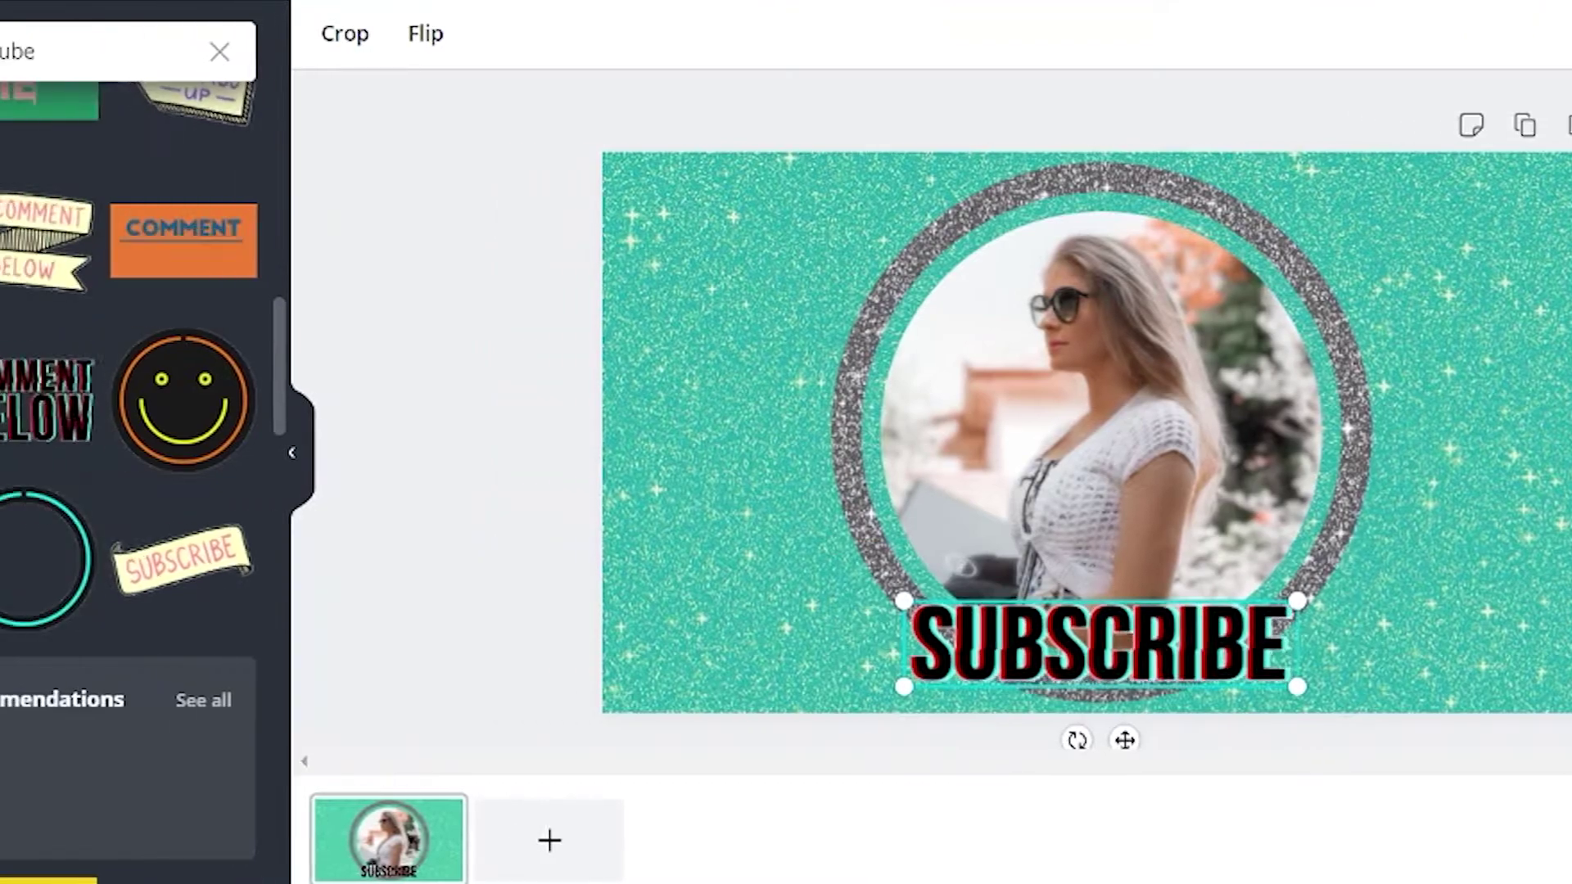
Step: Add the HUGE SALE font combination to the page and colour both of its text lines black
left_click(76, 483)
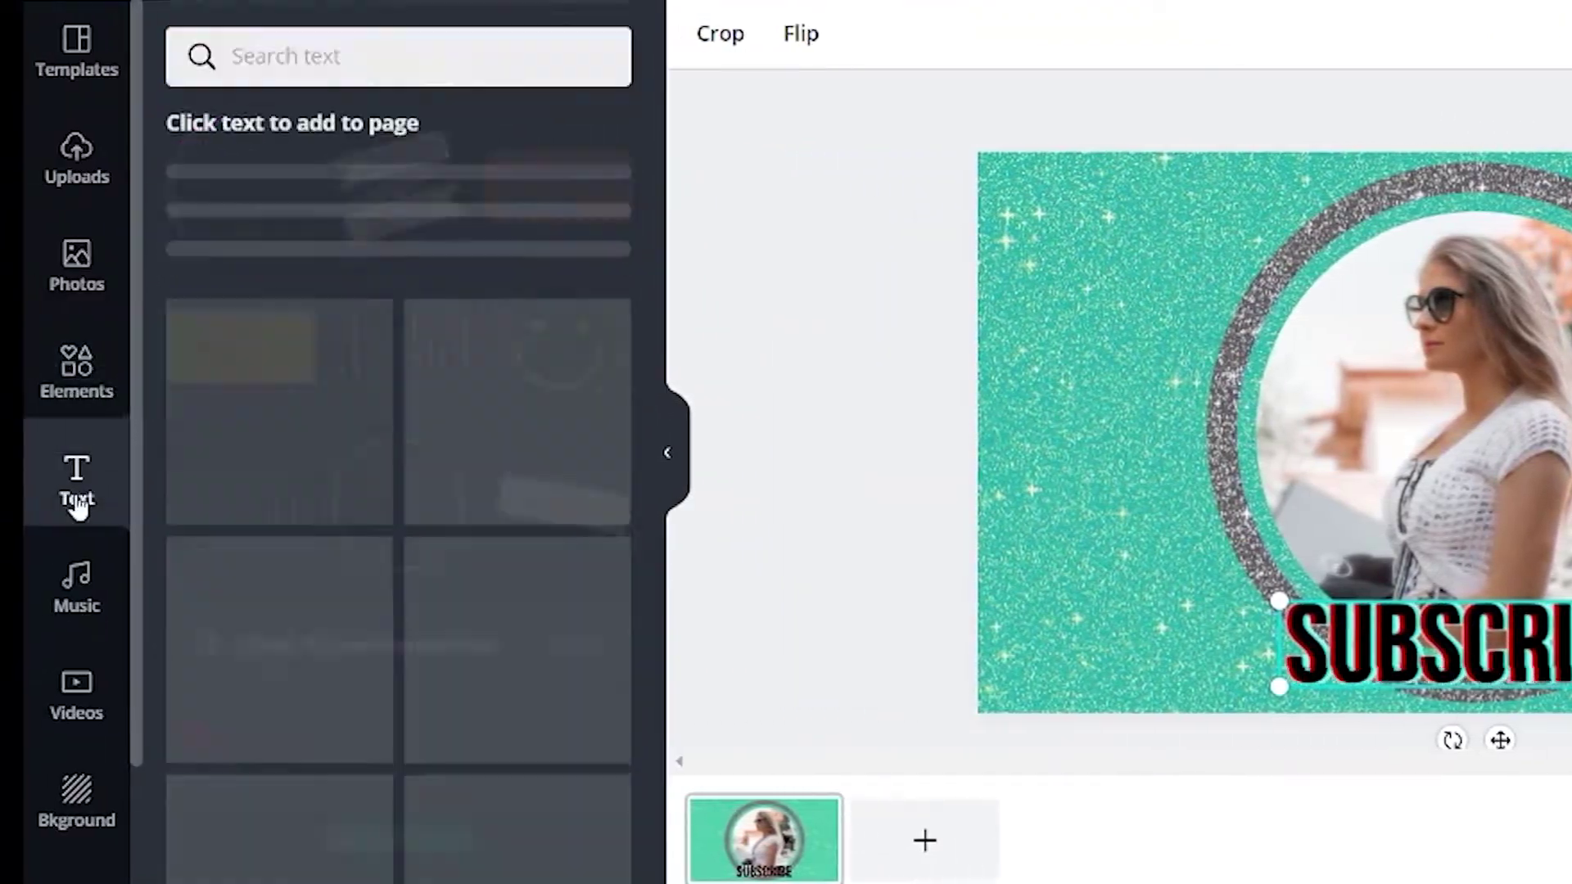
scroll(327, 507, "down", 15)
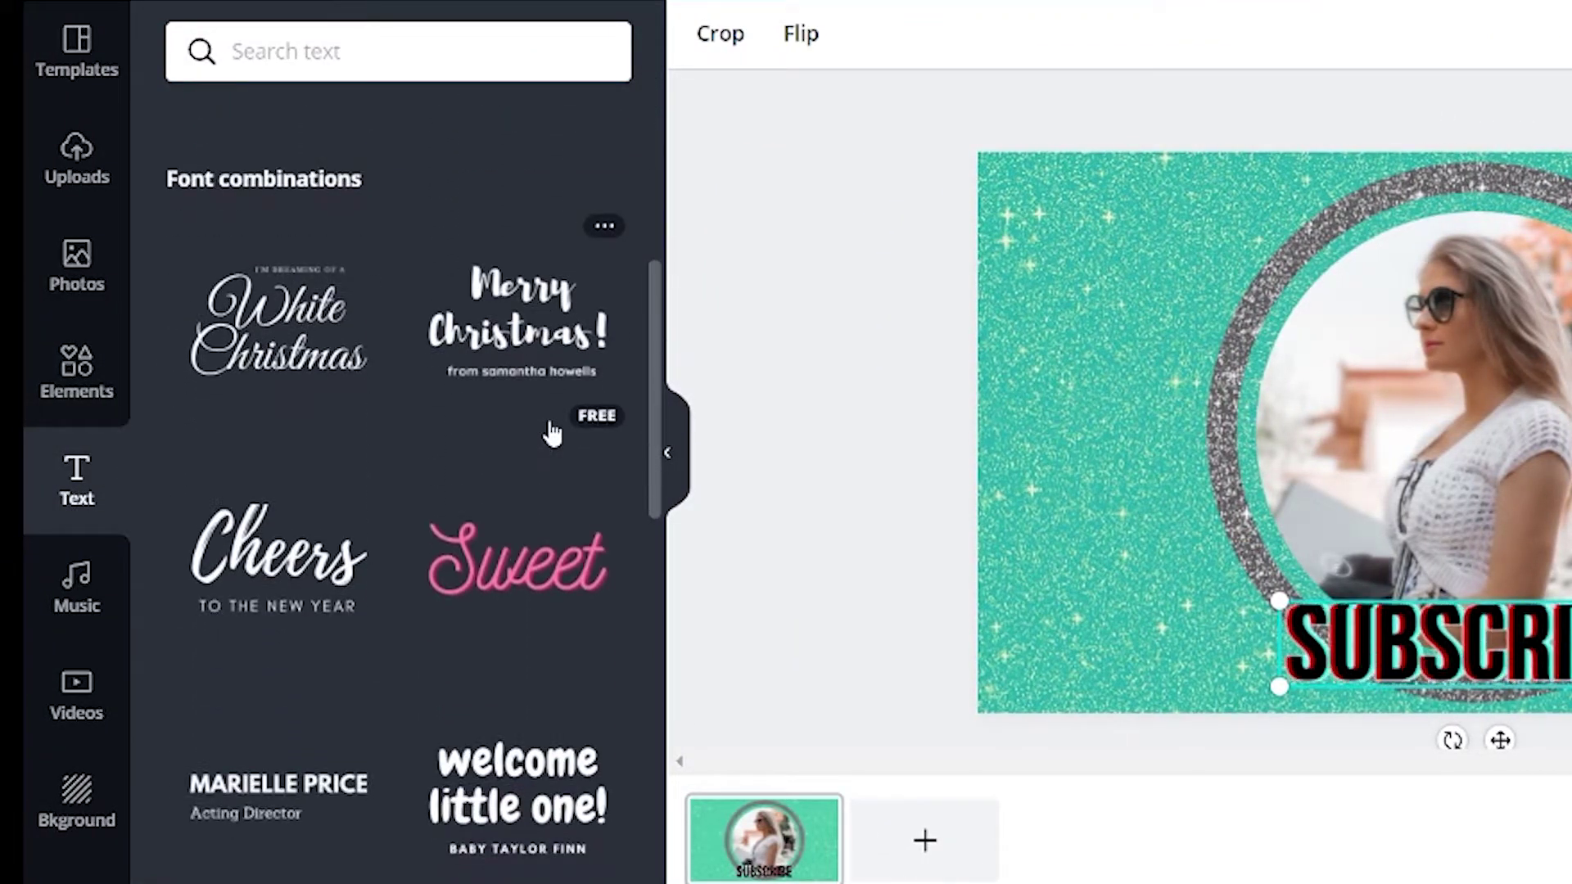
scroll(522, 392, "down", 15)
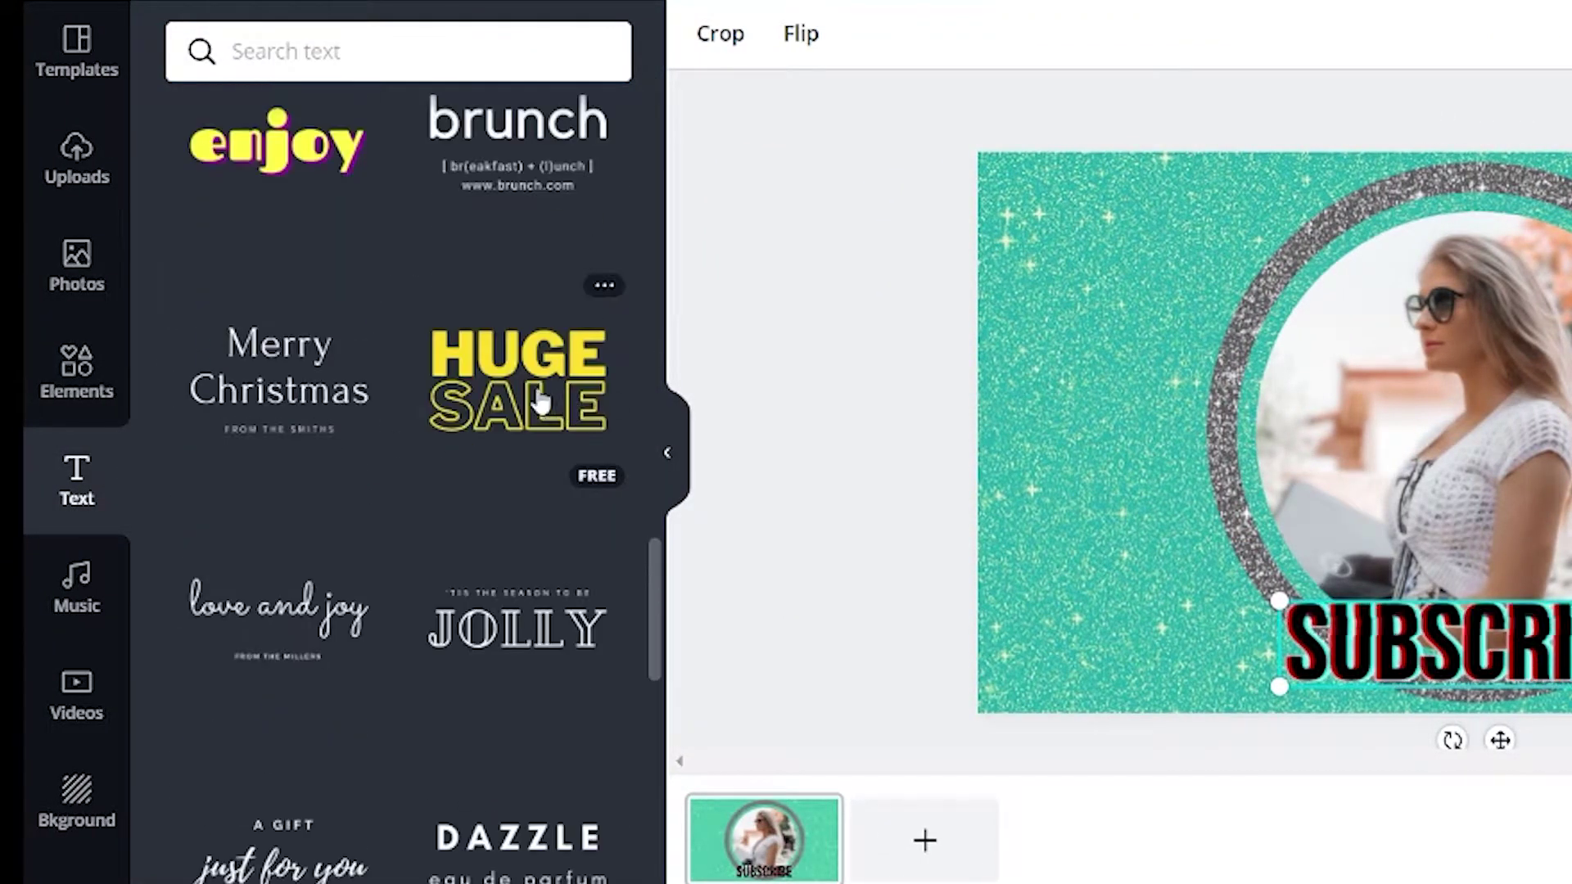
left_click(499, 401)
left_click(1095, 37)
left_click(274, 483)
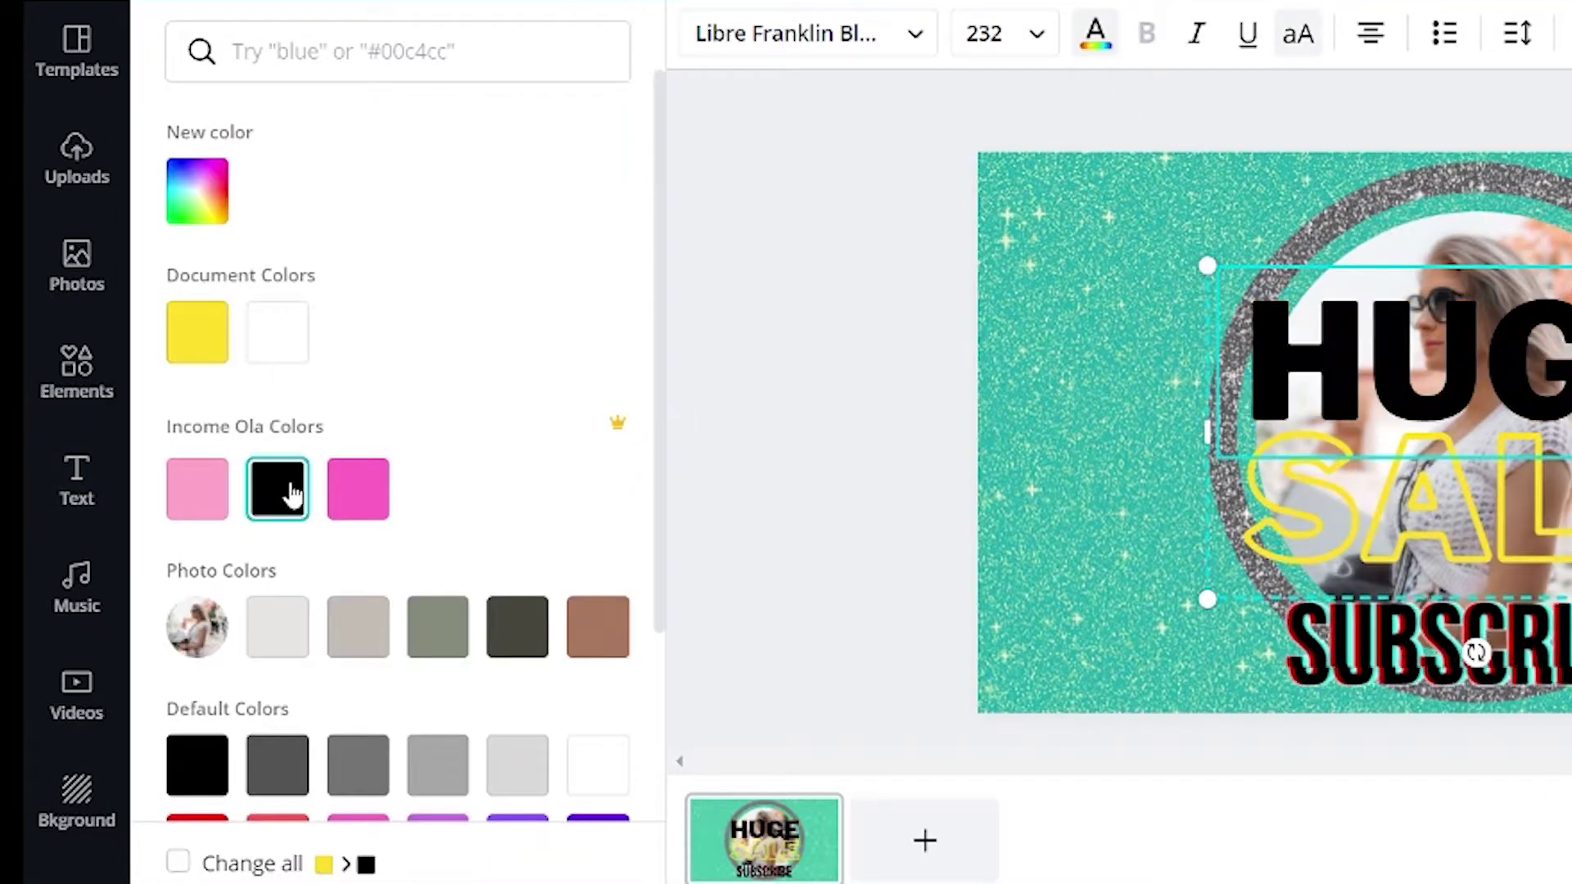
left_click(1102, 512)
left_click(262, 499)
Step: Replace the two text lines with INCOME and OLA, and reduce the INCOME line to font size 120
left_click(1165, 358)
key("BackSpace")
key("BackSpace")
key("BackSpace")
key("BackSpace")
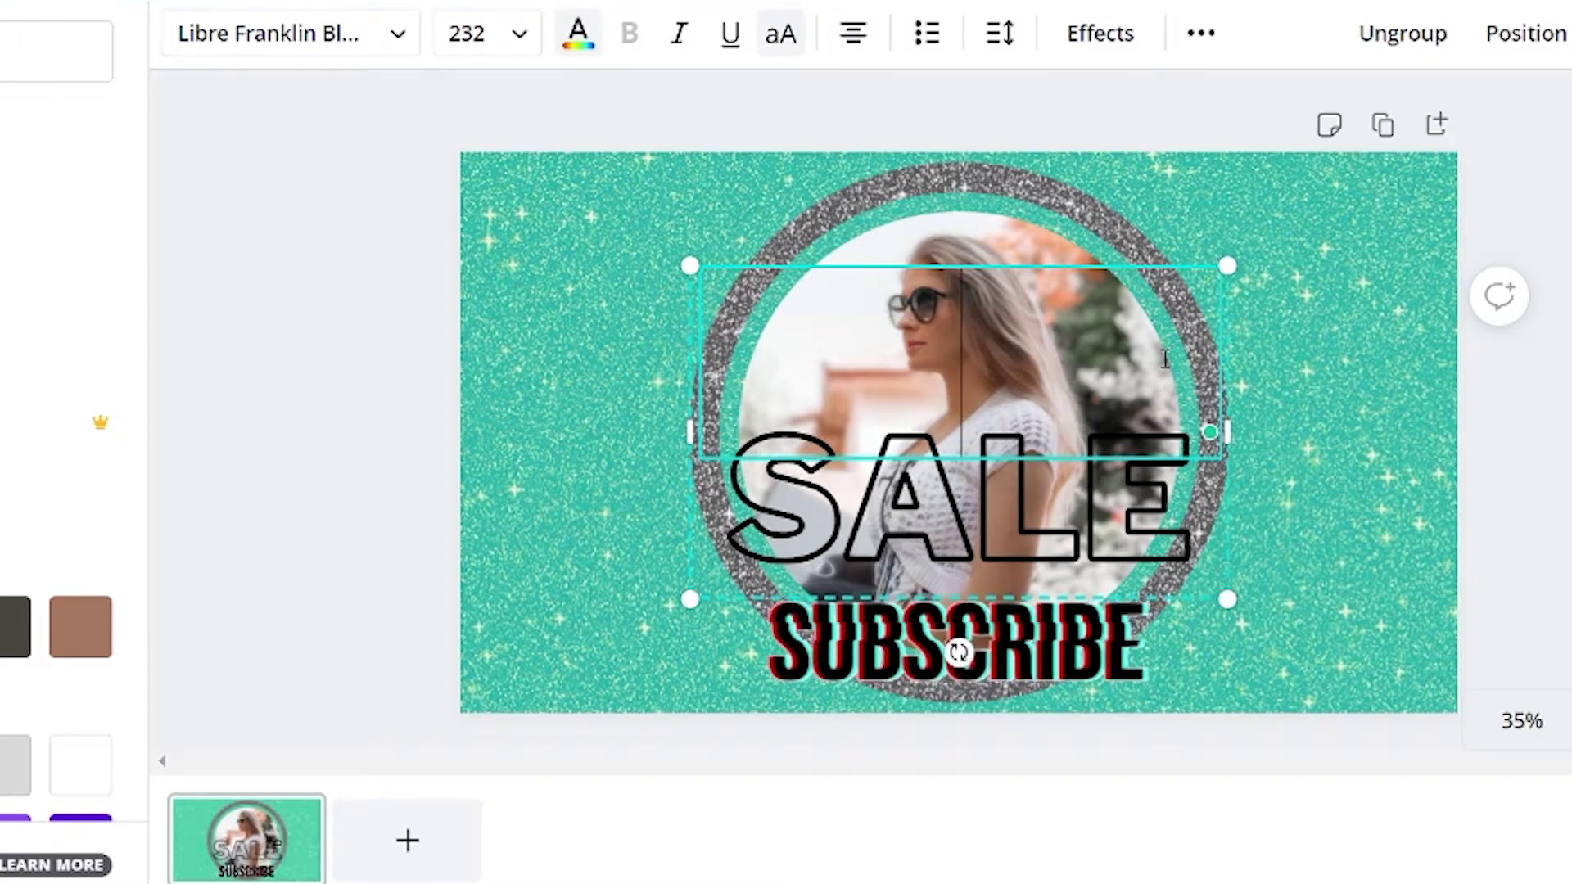
type("INCOME")
left_click(466, 33)
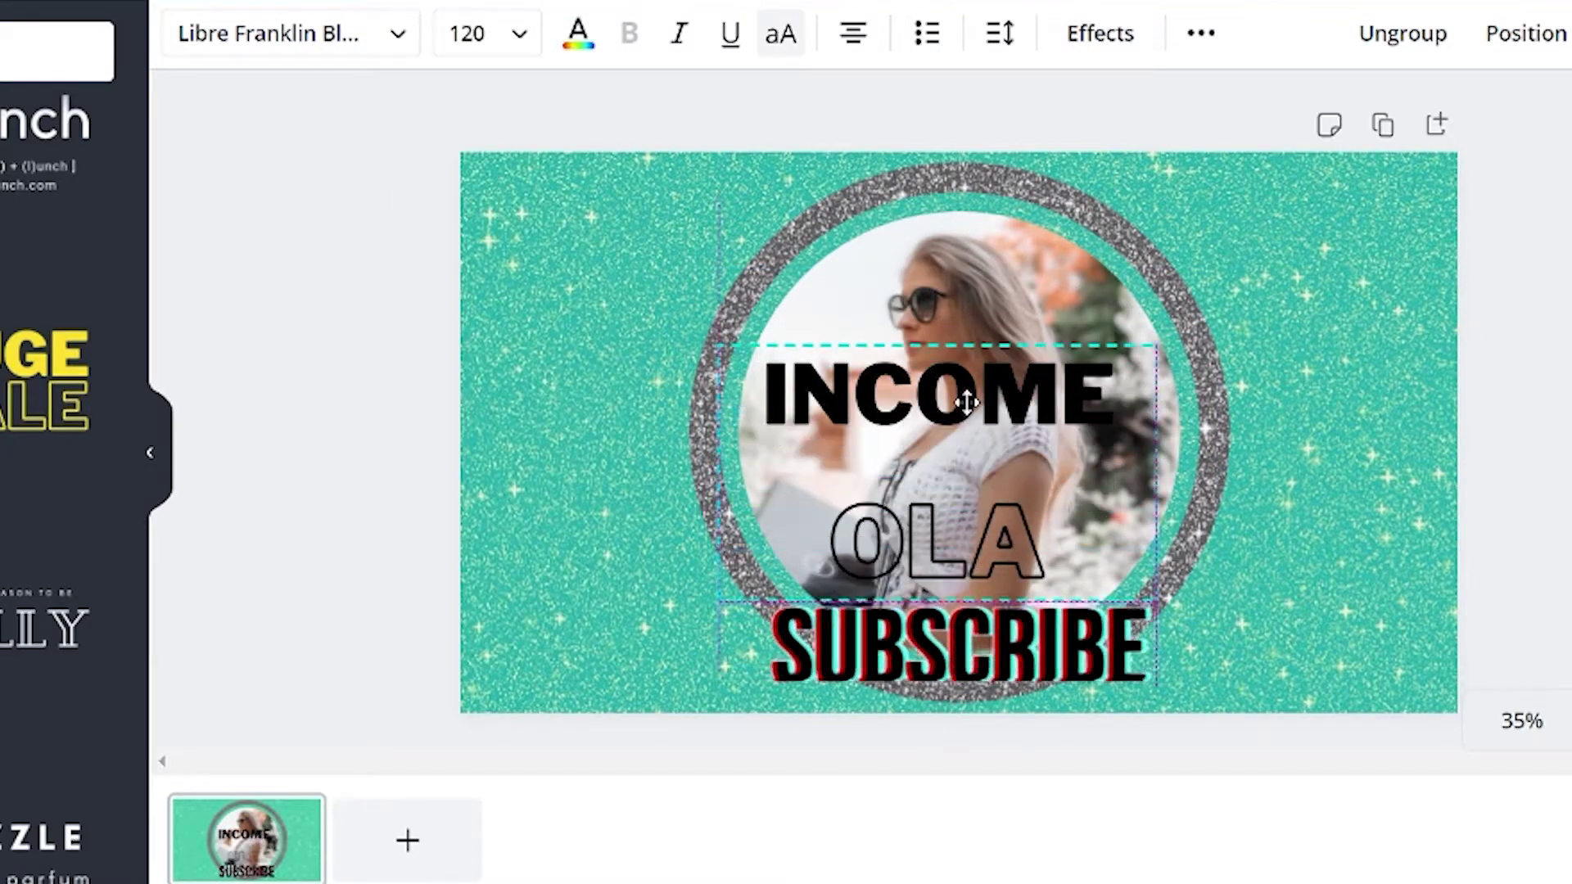
Step: Merge the two words into a single INCOMEOLA line in a widened text box and centre it just above SUBSCRIBE
left_click_drag(959, 397, 987, 258)
key("ctrl+x")
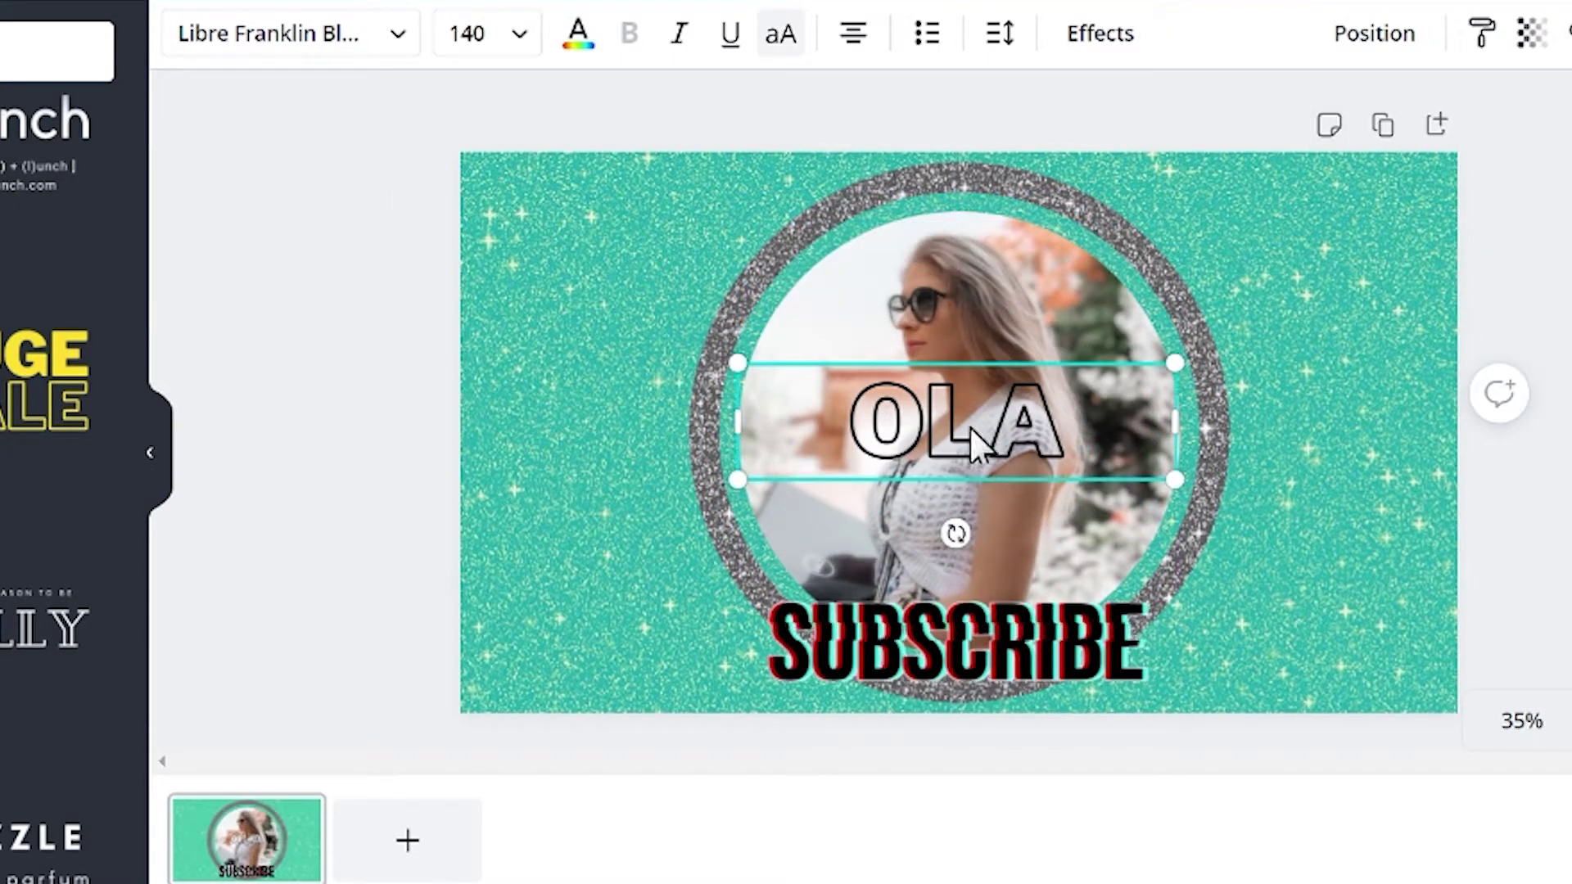
key("ctrl+v")
left_click_drag(1212, 561, 1407, 456)
left_click_drag(1277, 422, 1146, 520)
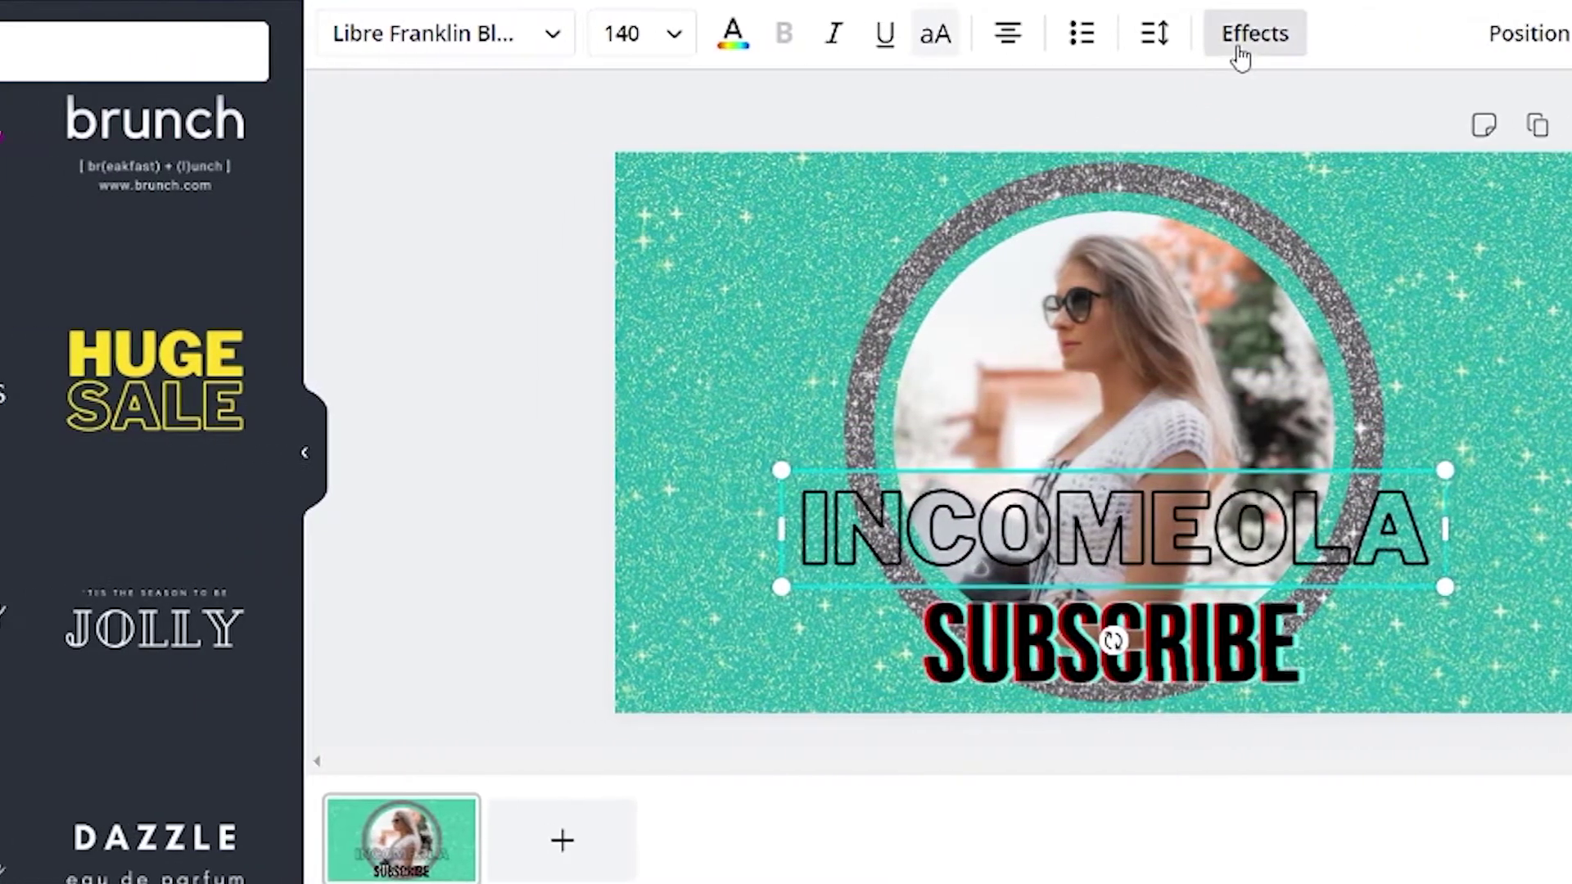
Step: Apply the Splice effect to the INCOMEOLA text with the light pink brand colour
left_click(1240, 50)
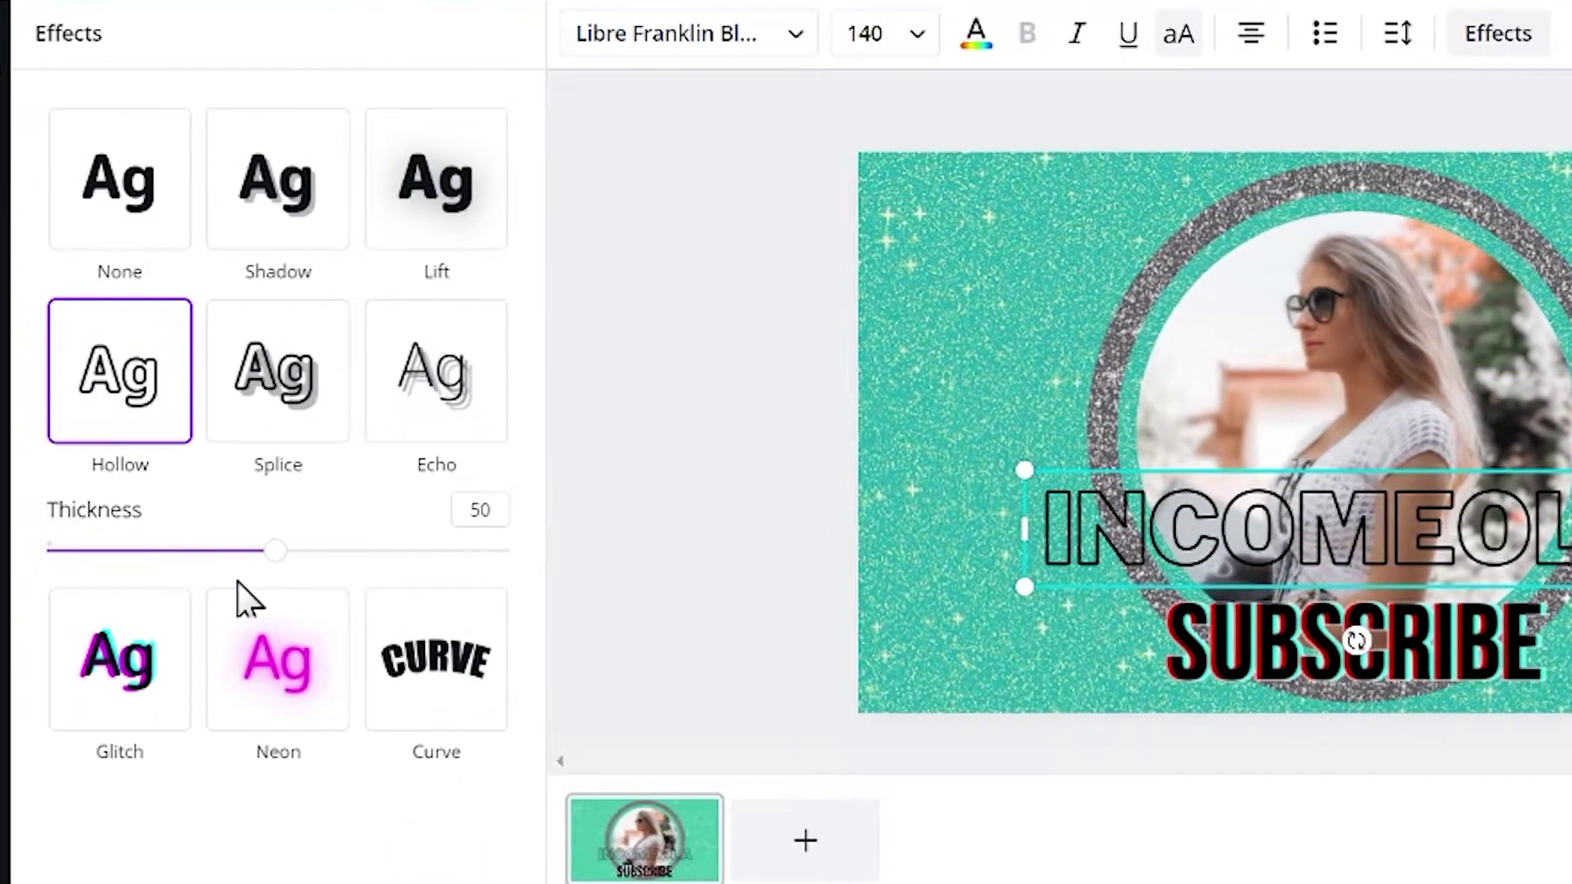
left_click(278, 375)
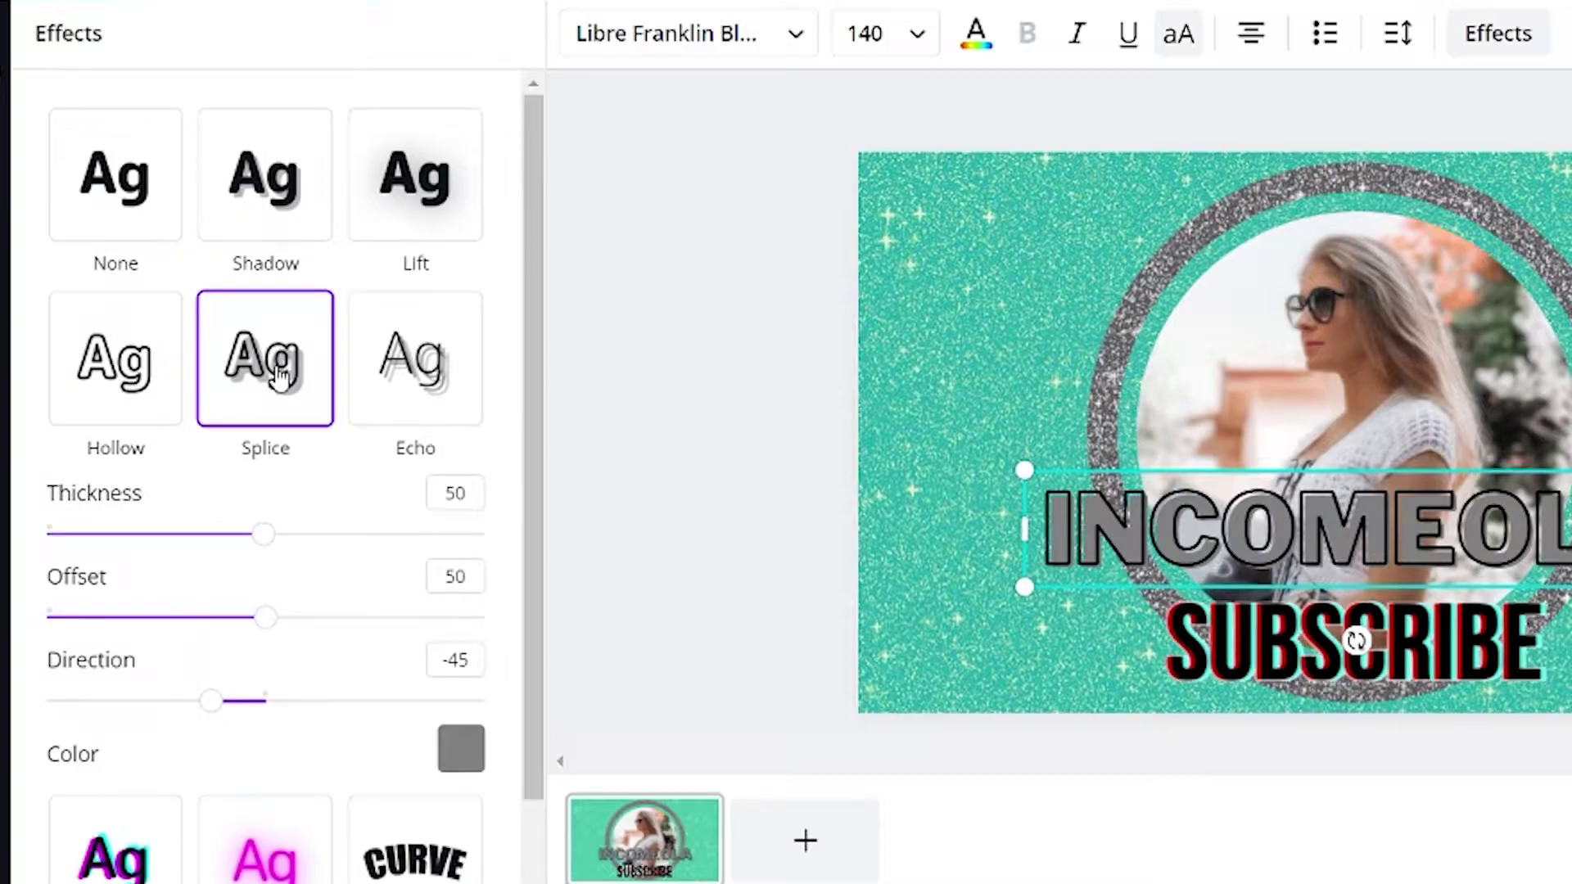
left_click(461, 748)
scroll(344, 573, "down", 2)
left_click(211, 446)
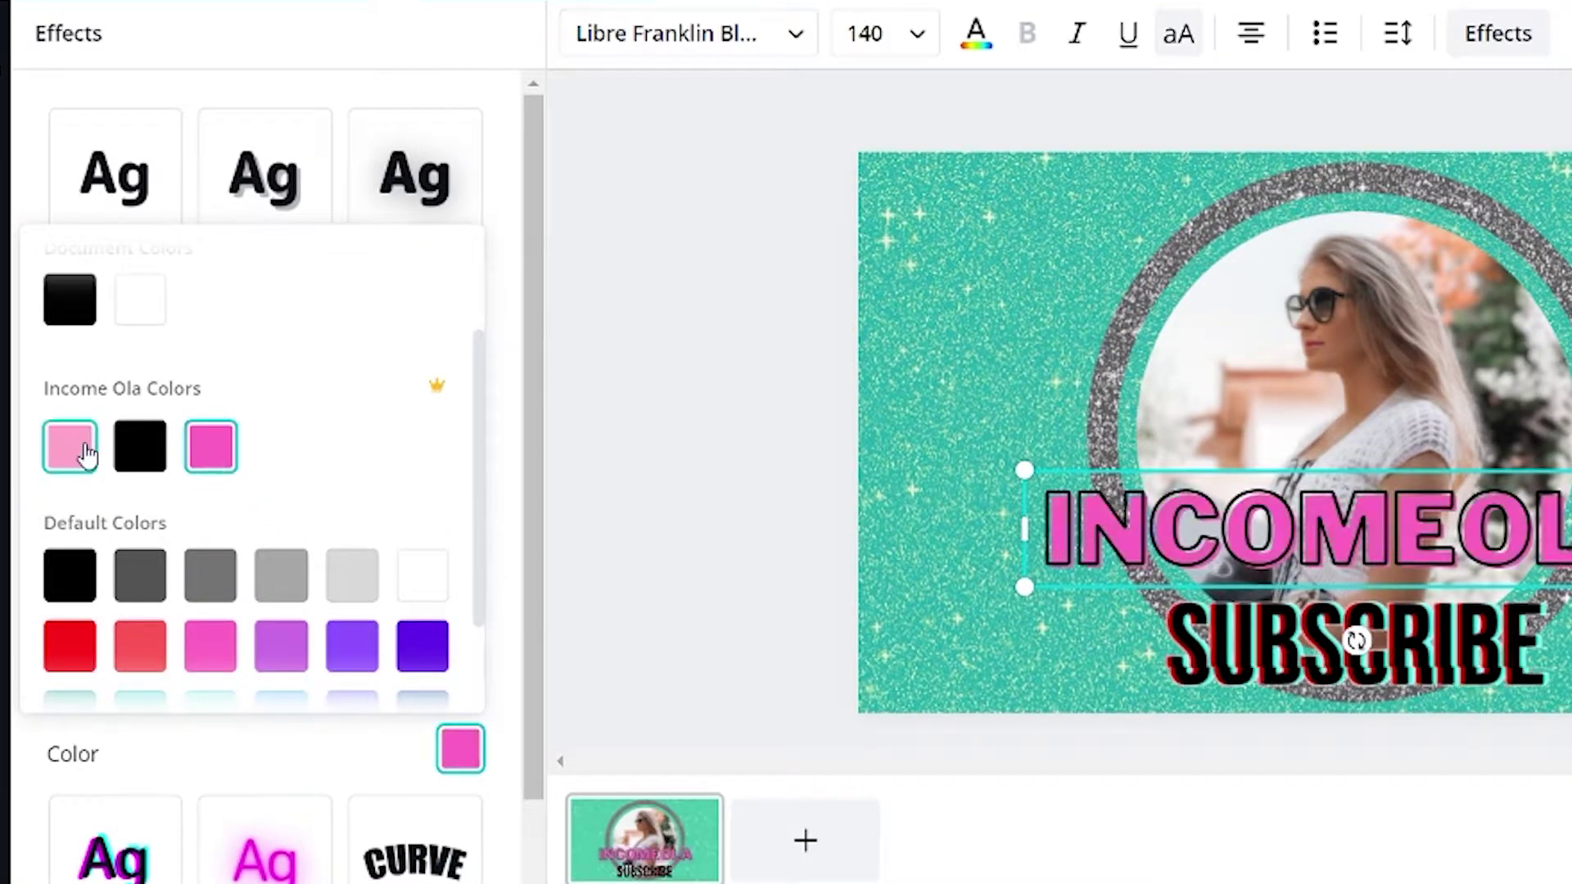
left_click(86, 453)
scroll(316, 491, "down", 1)
left_click(1039, 377)
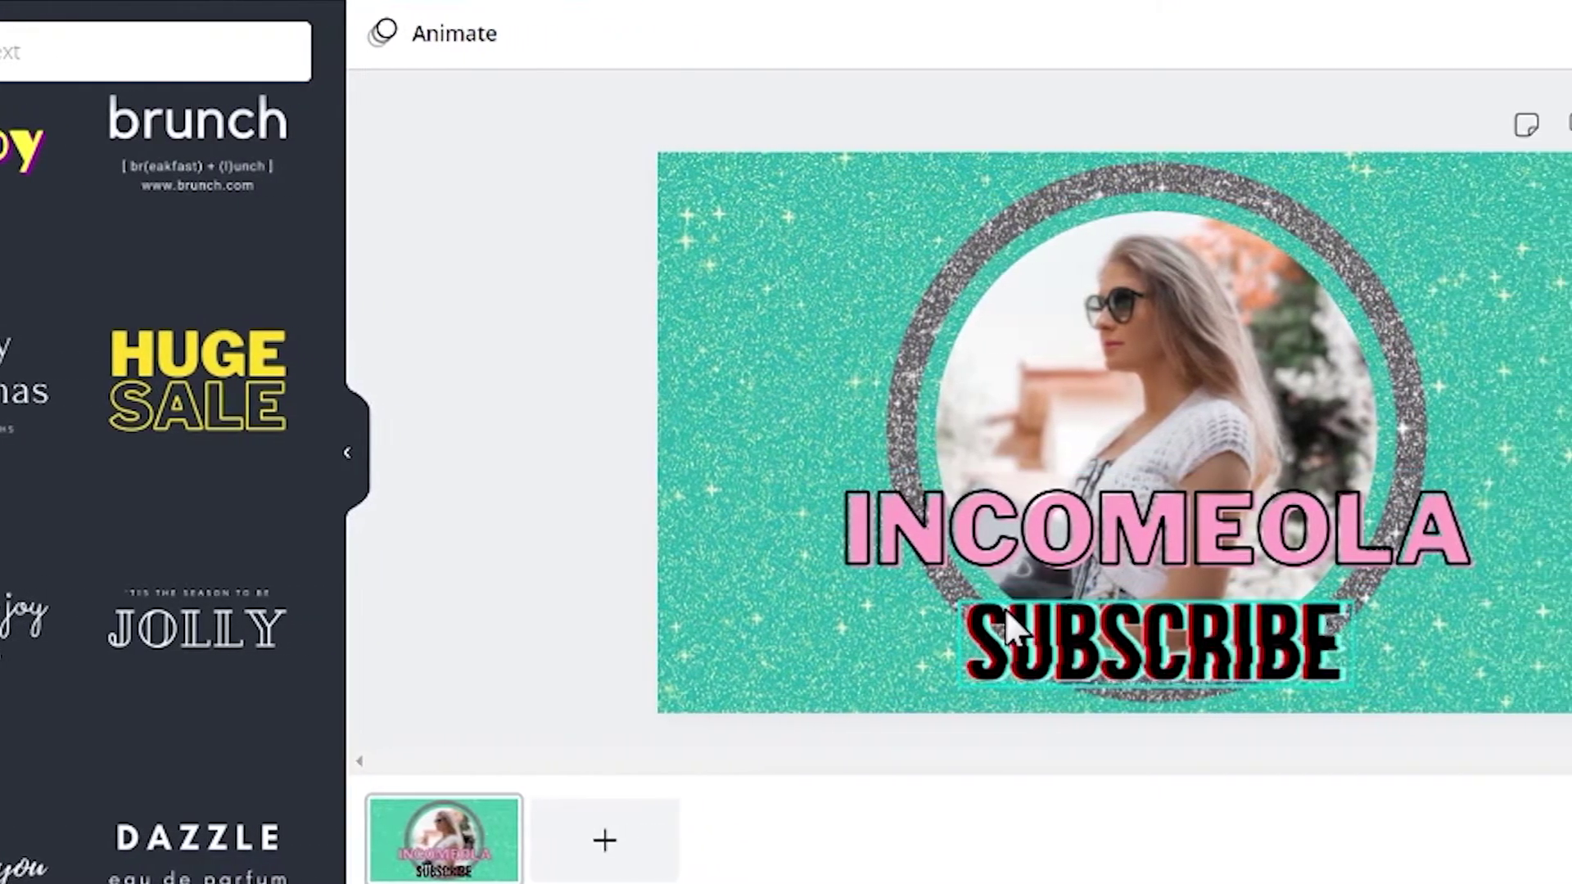
Step: Trim the glitter videos in the grey ring and in the inner turquoise circle to 4.0 seconds each
left_click(1062, 204)
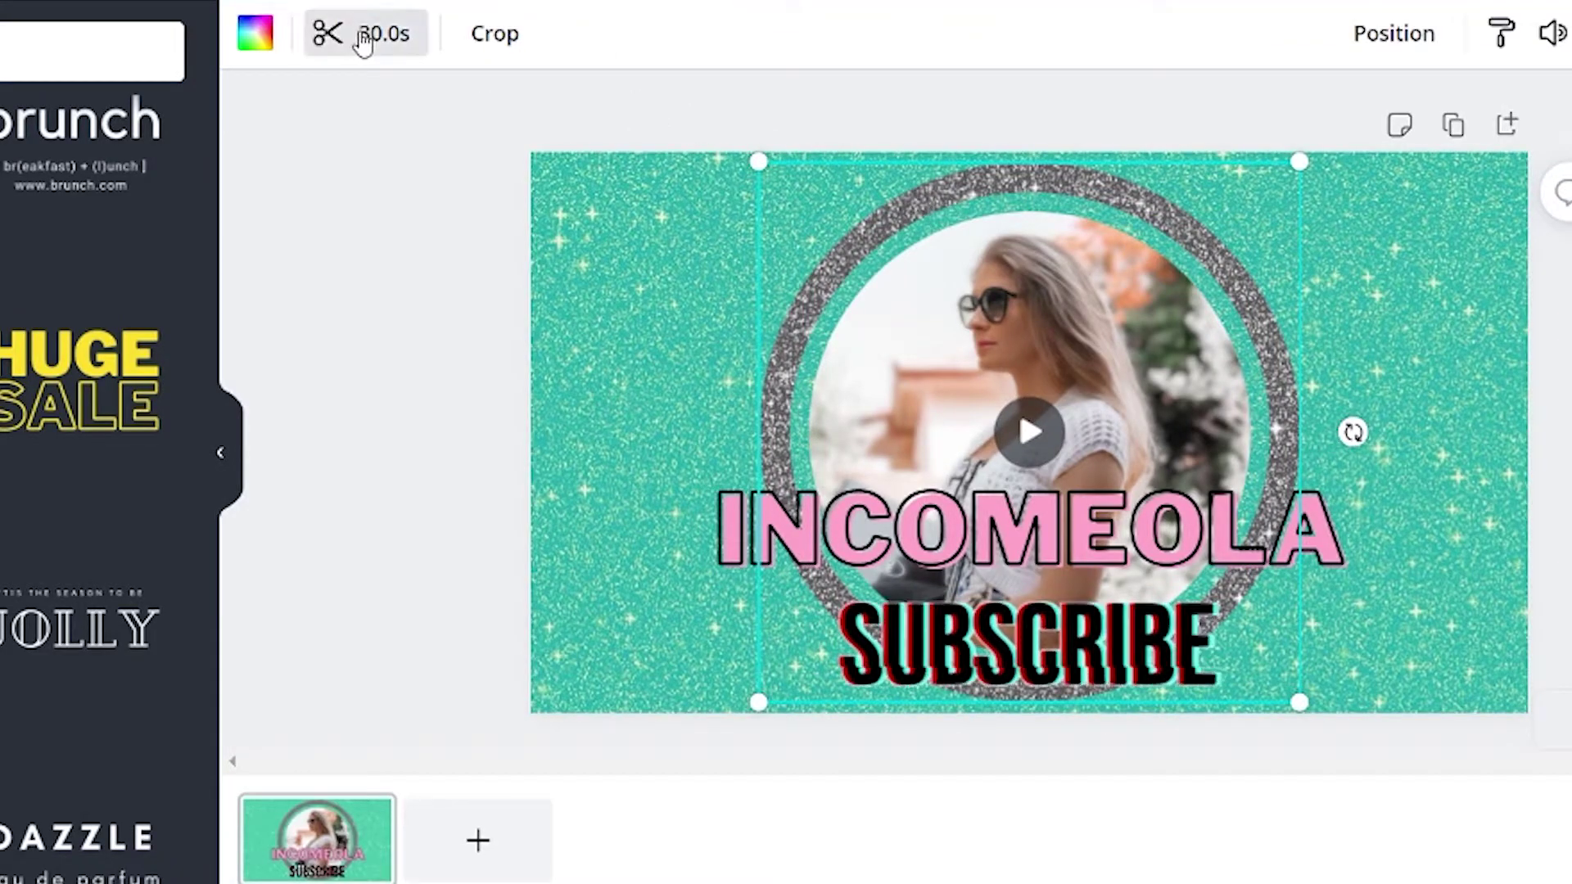
left_click(372, 35)
left_click_drag(1562, 33, 520, 27)
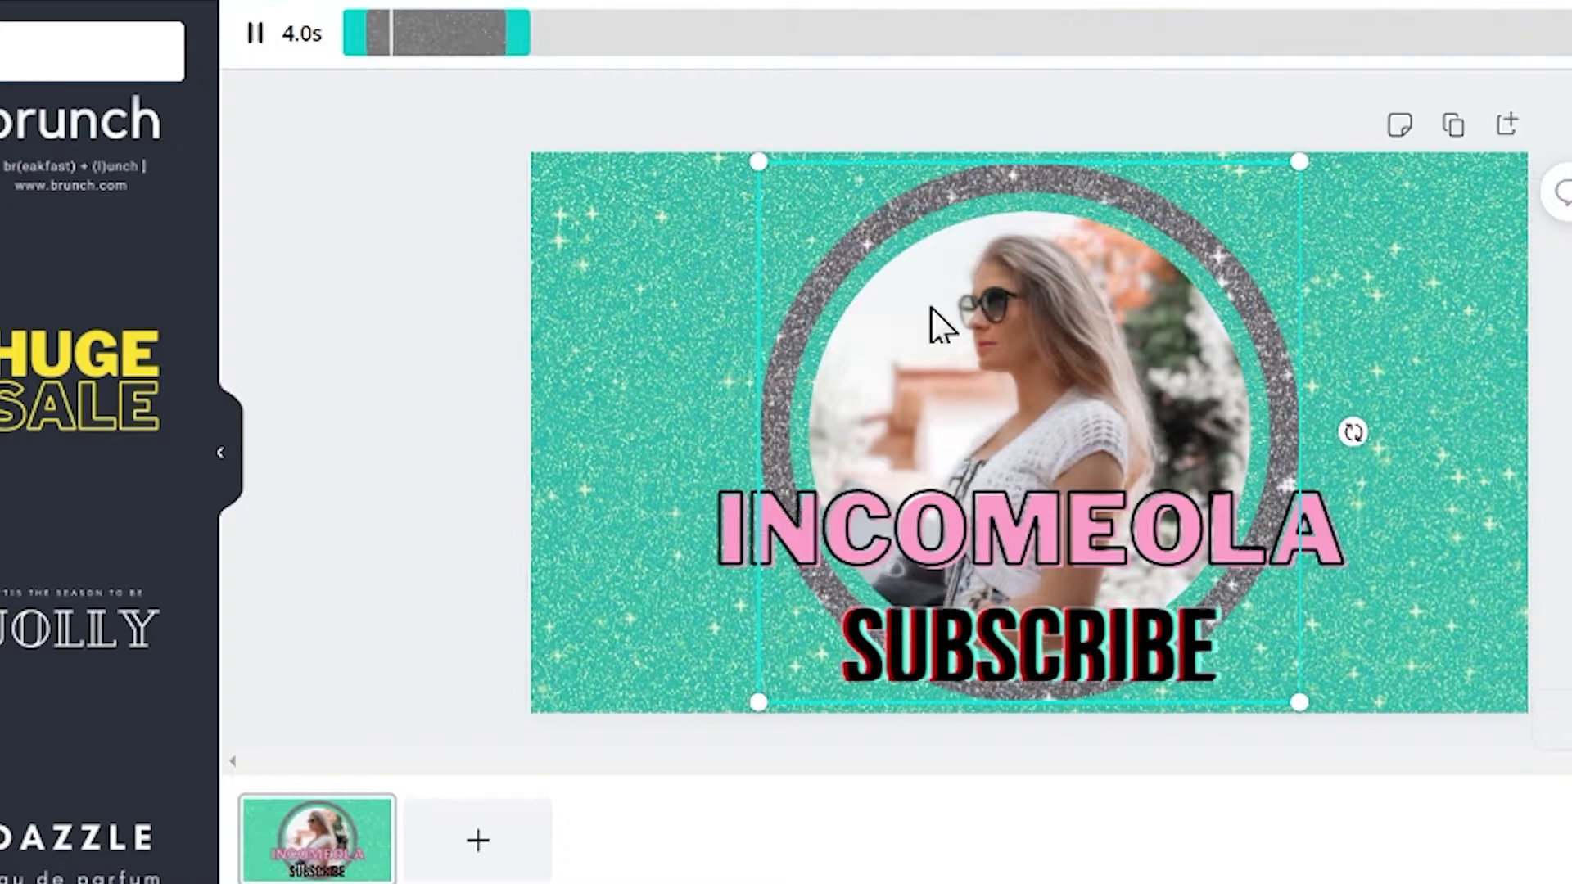
left_click(930, 322)
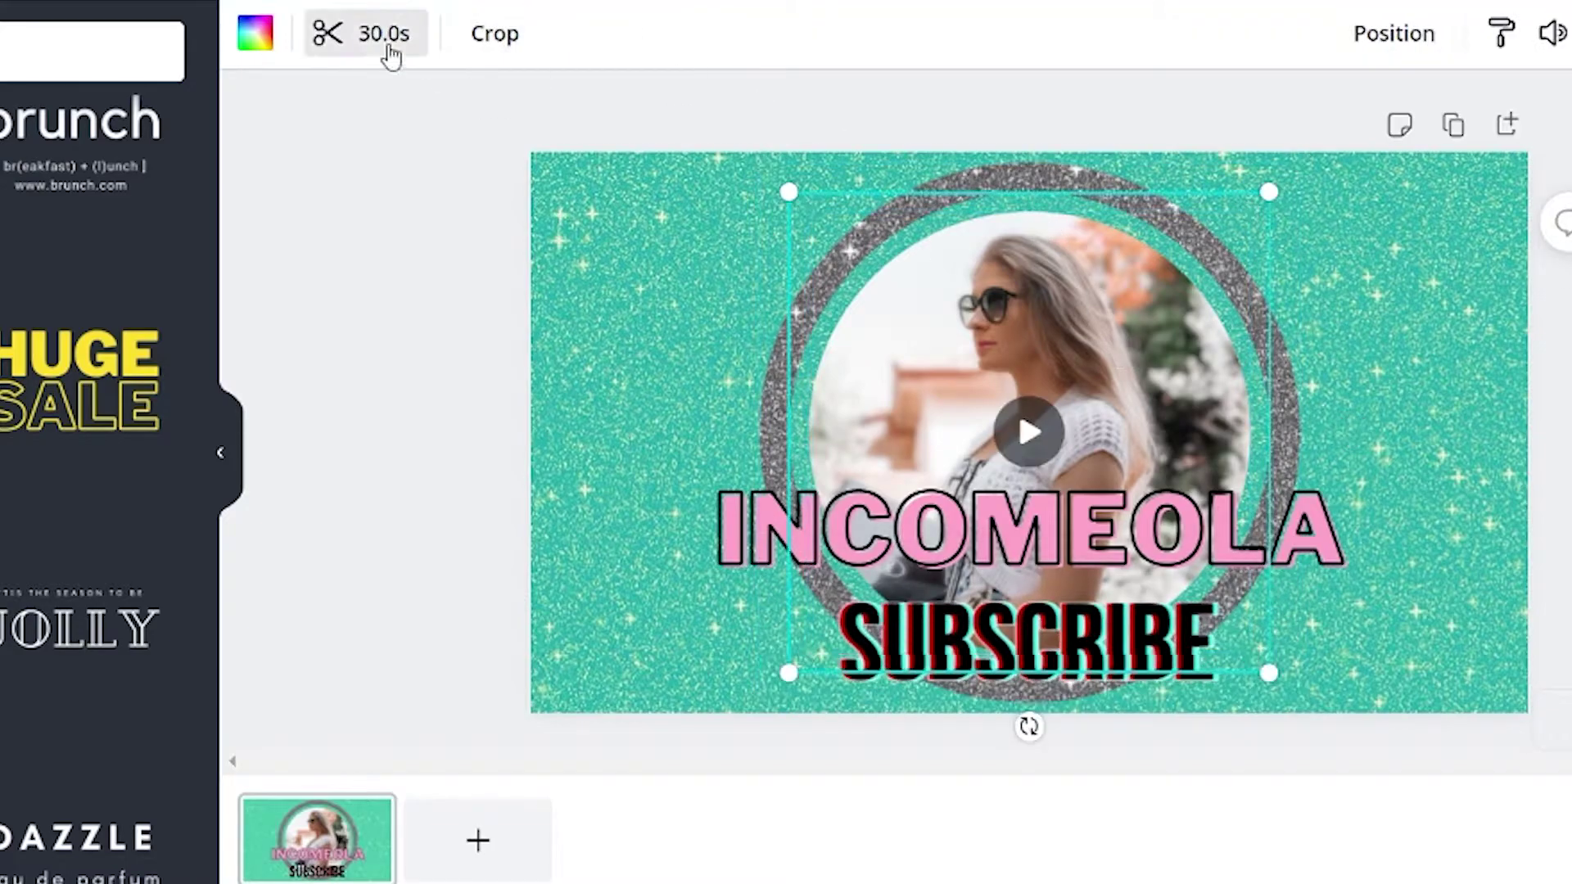
left_click(390, 49)
left_click_drag(1562, 33, 520, 33)
left_click(789, 491)
Step: Try out several animations on the turquoise glitter background and apply Rise
left_click(597, 235)
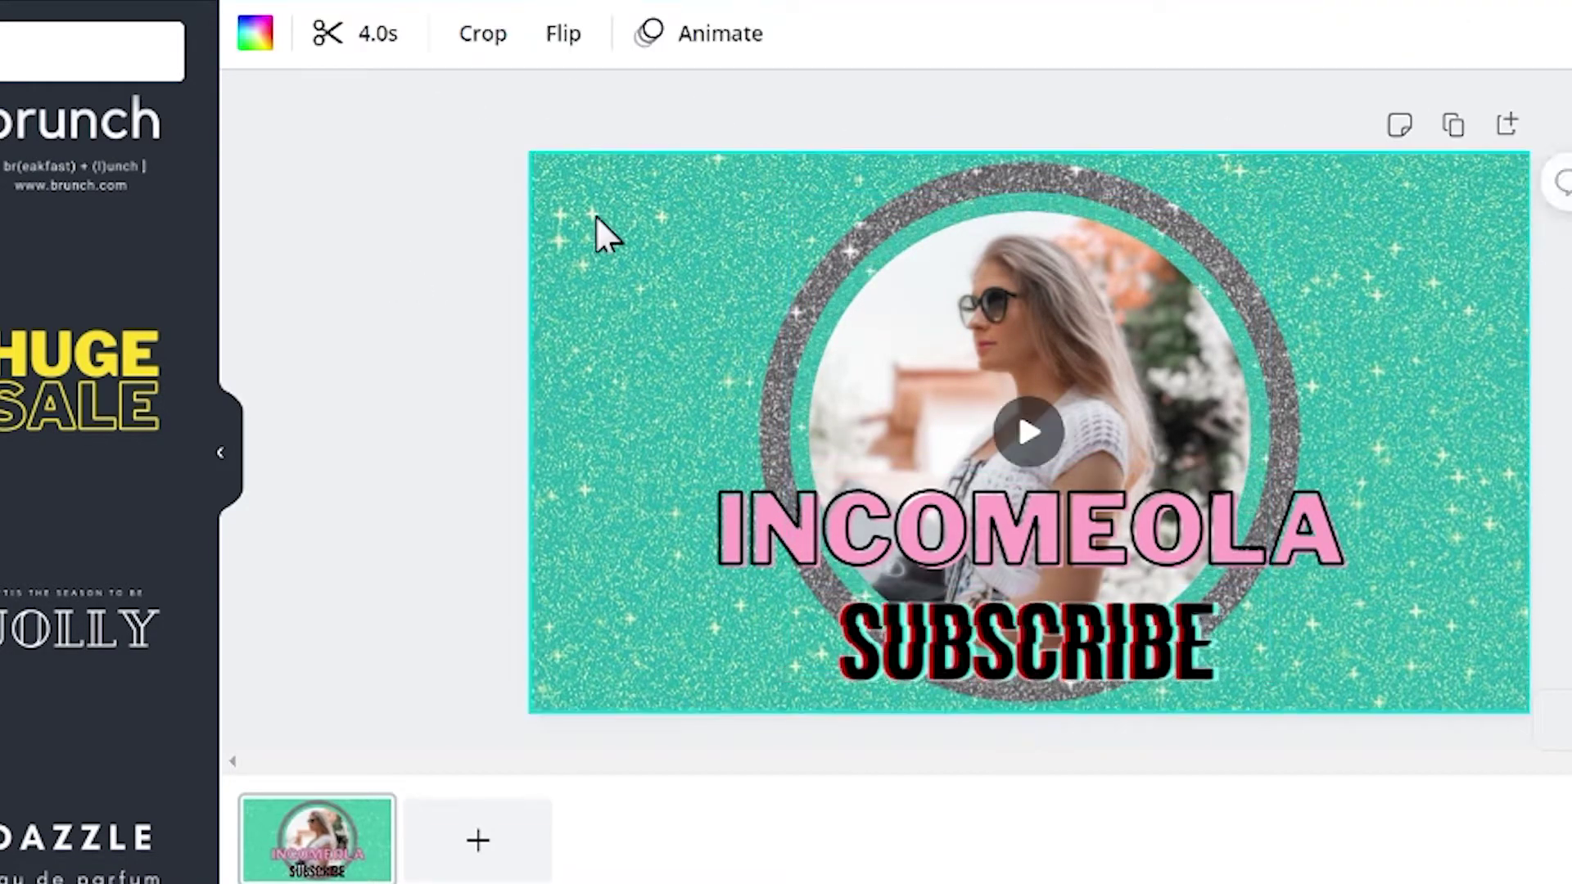
left_click(732, 50)
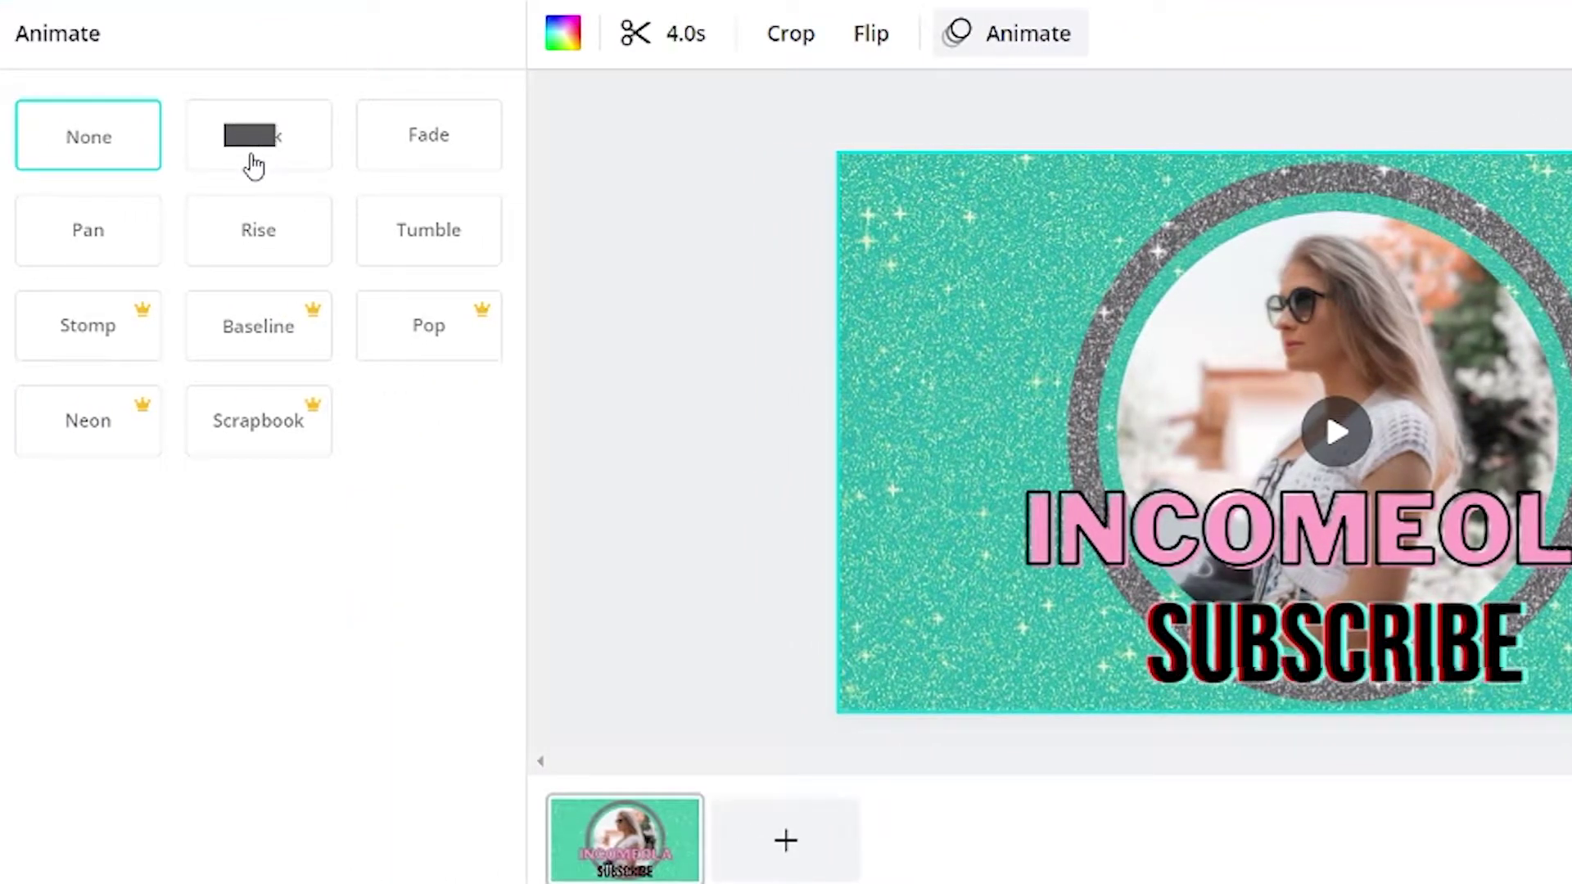
left_click(254, 163)
left_click(426, 233)
left_click(270, 236)
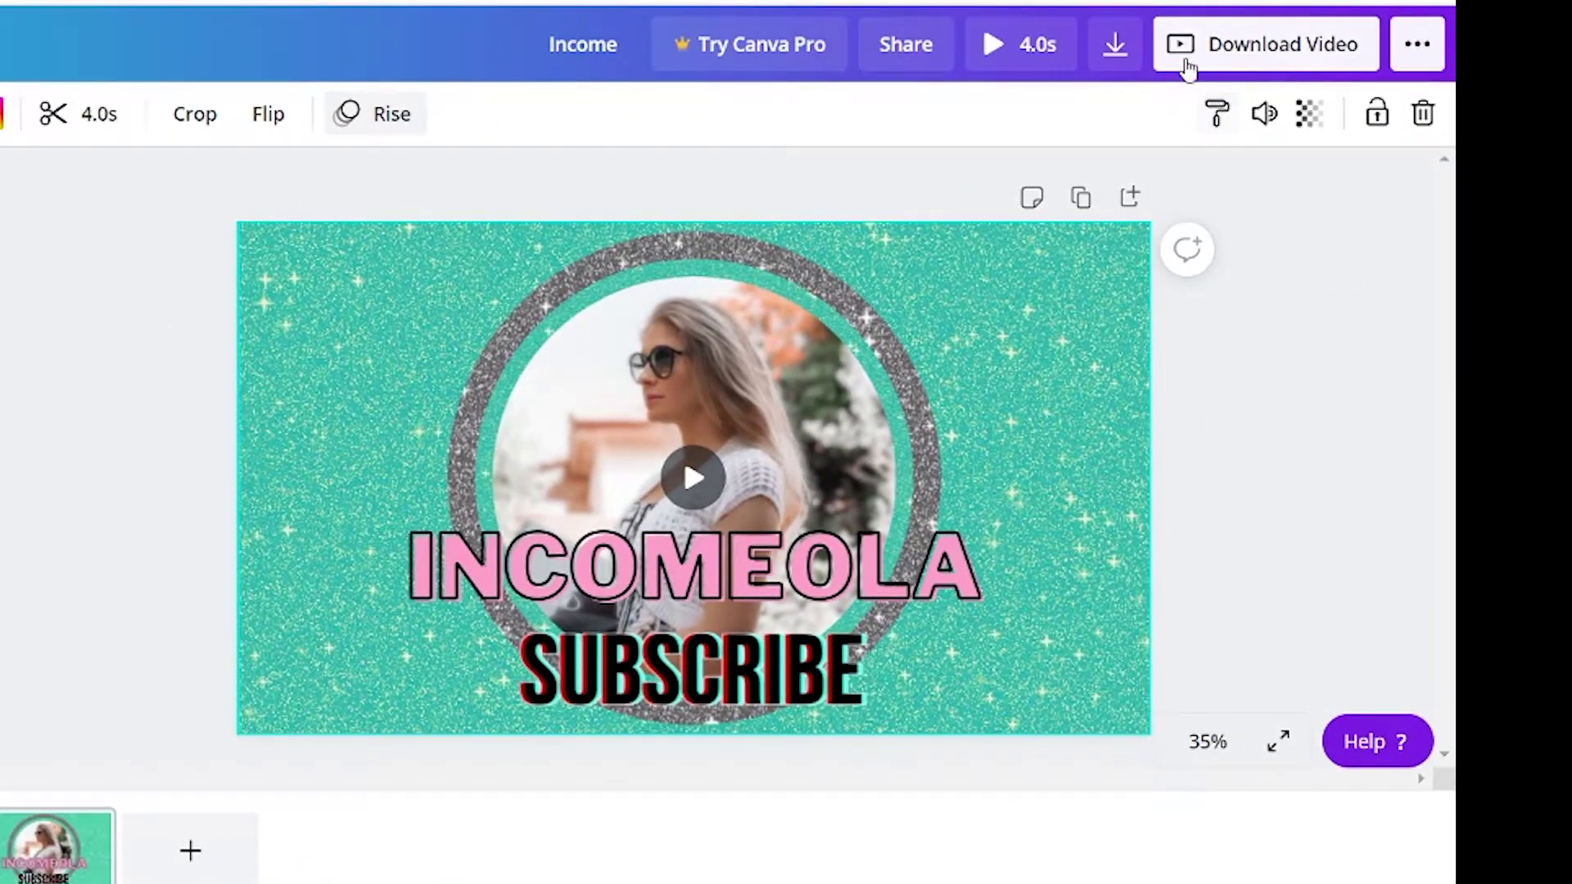
Step: Download the finished intro as an MP4 (high quality video)
left_click(1182, 49)
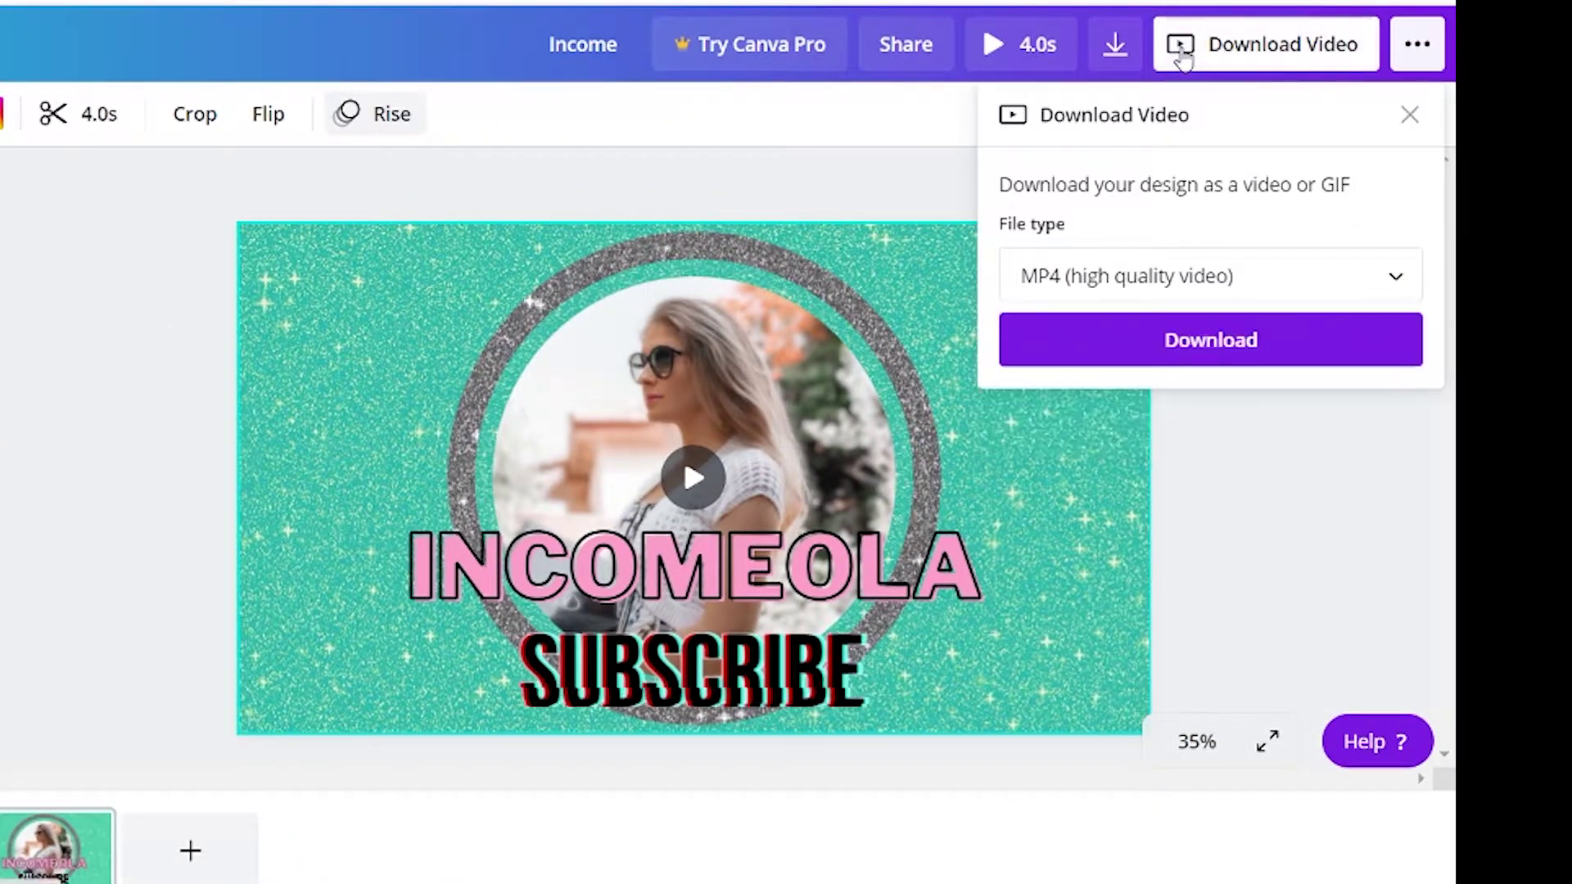
left_click(1249, 339)
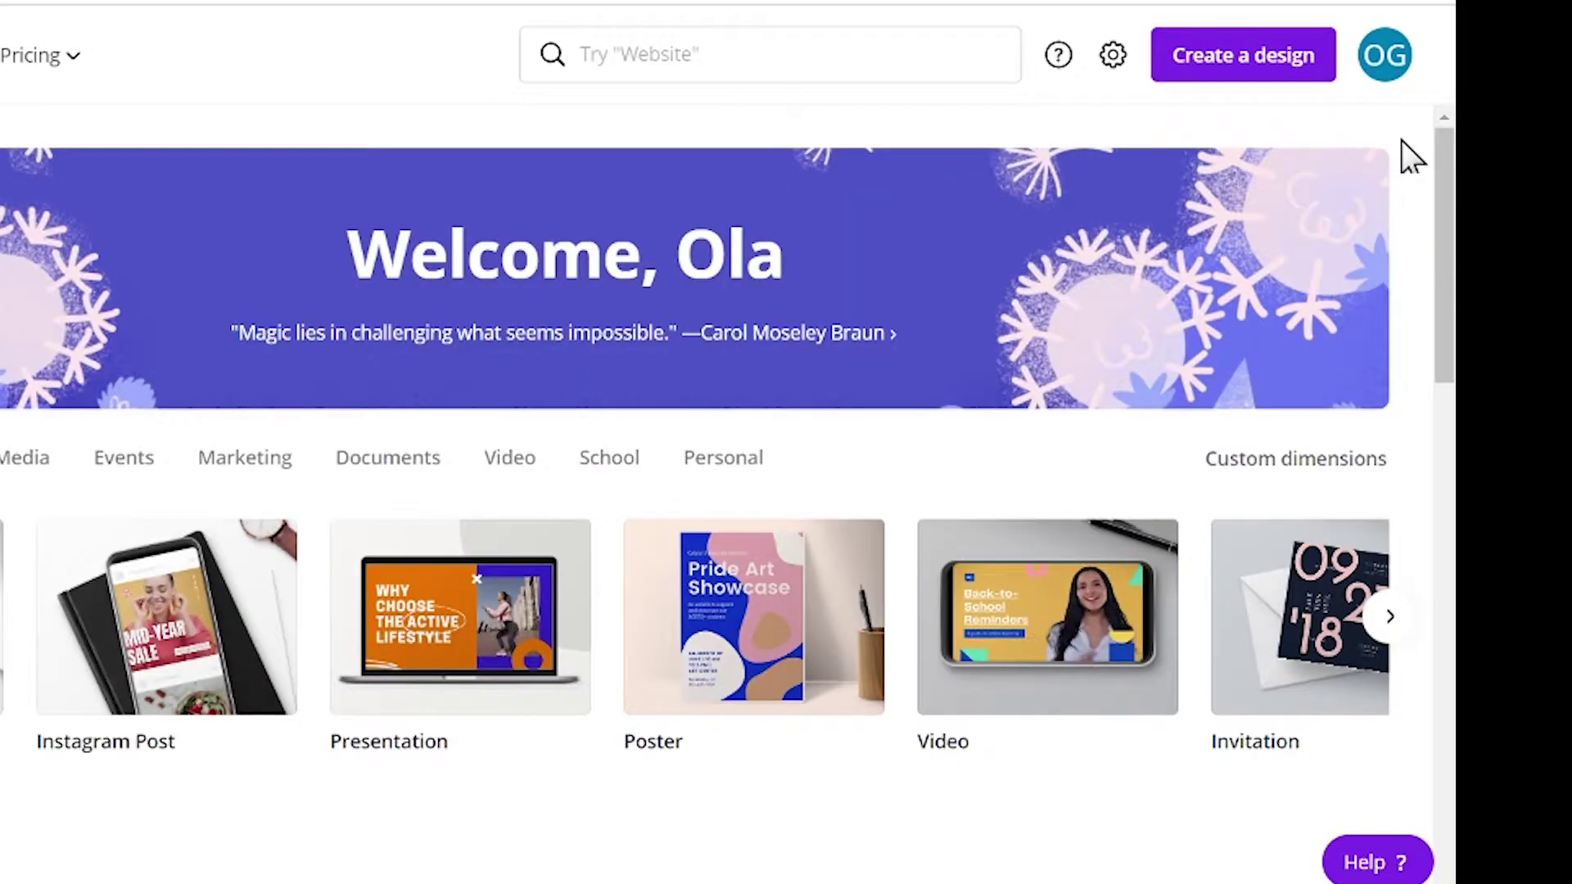
Step: Create a new YouTube Intro design and give its page the light blue ice background
left_click(1244, 69)
type("youtube")
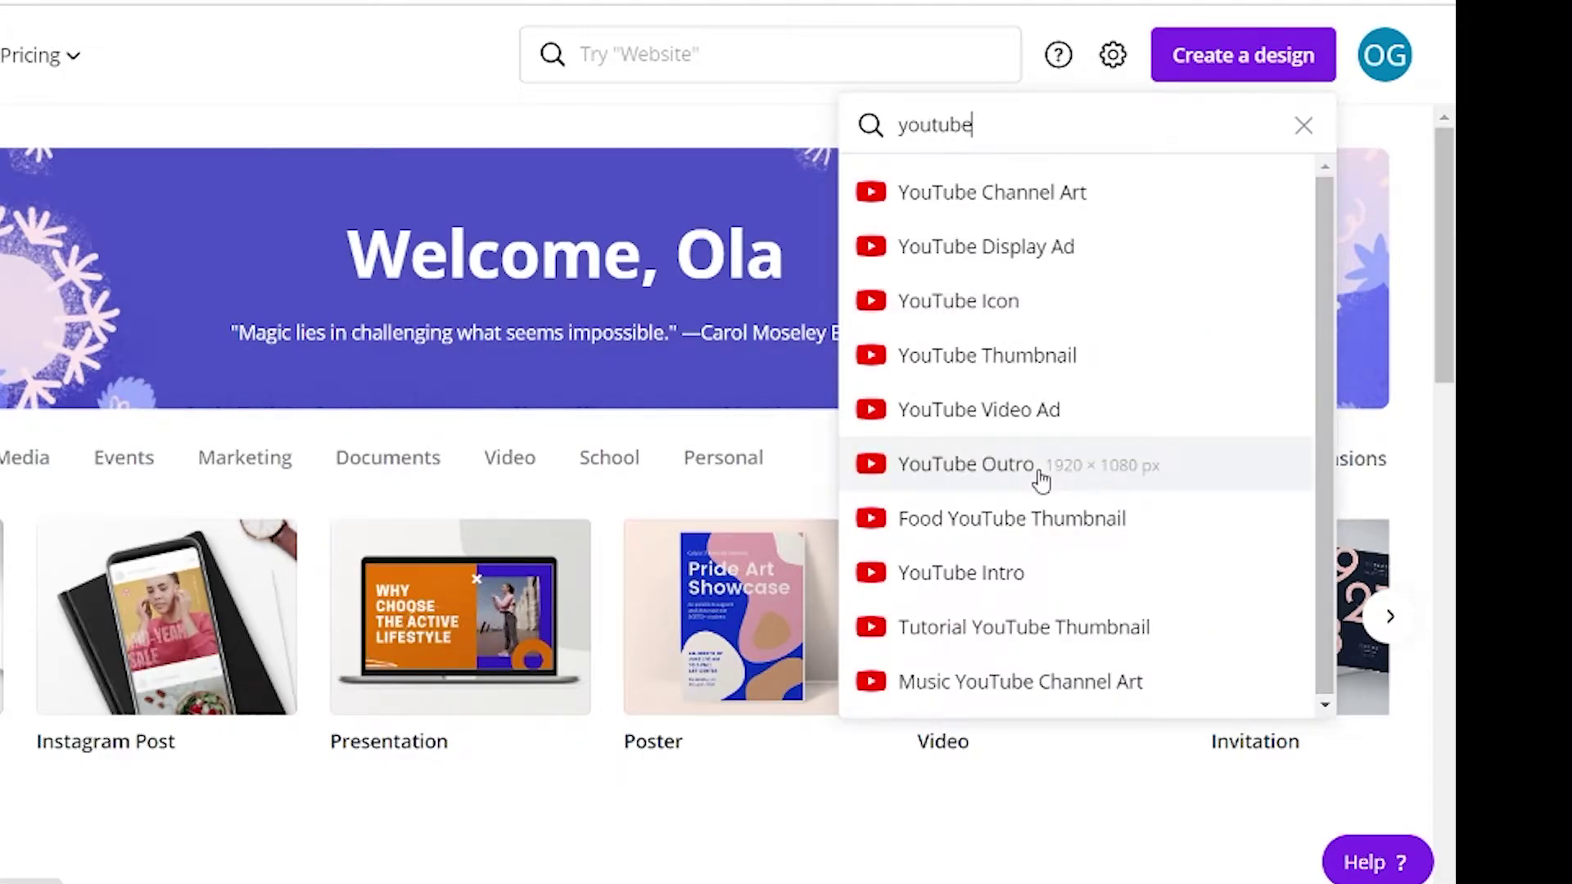
left_click(1023, 583)
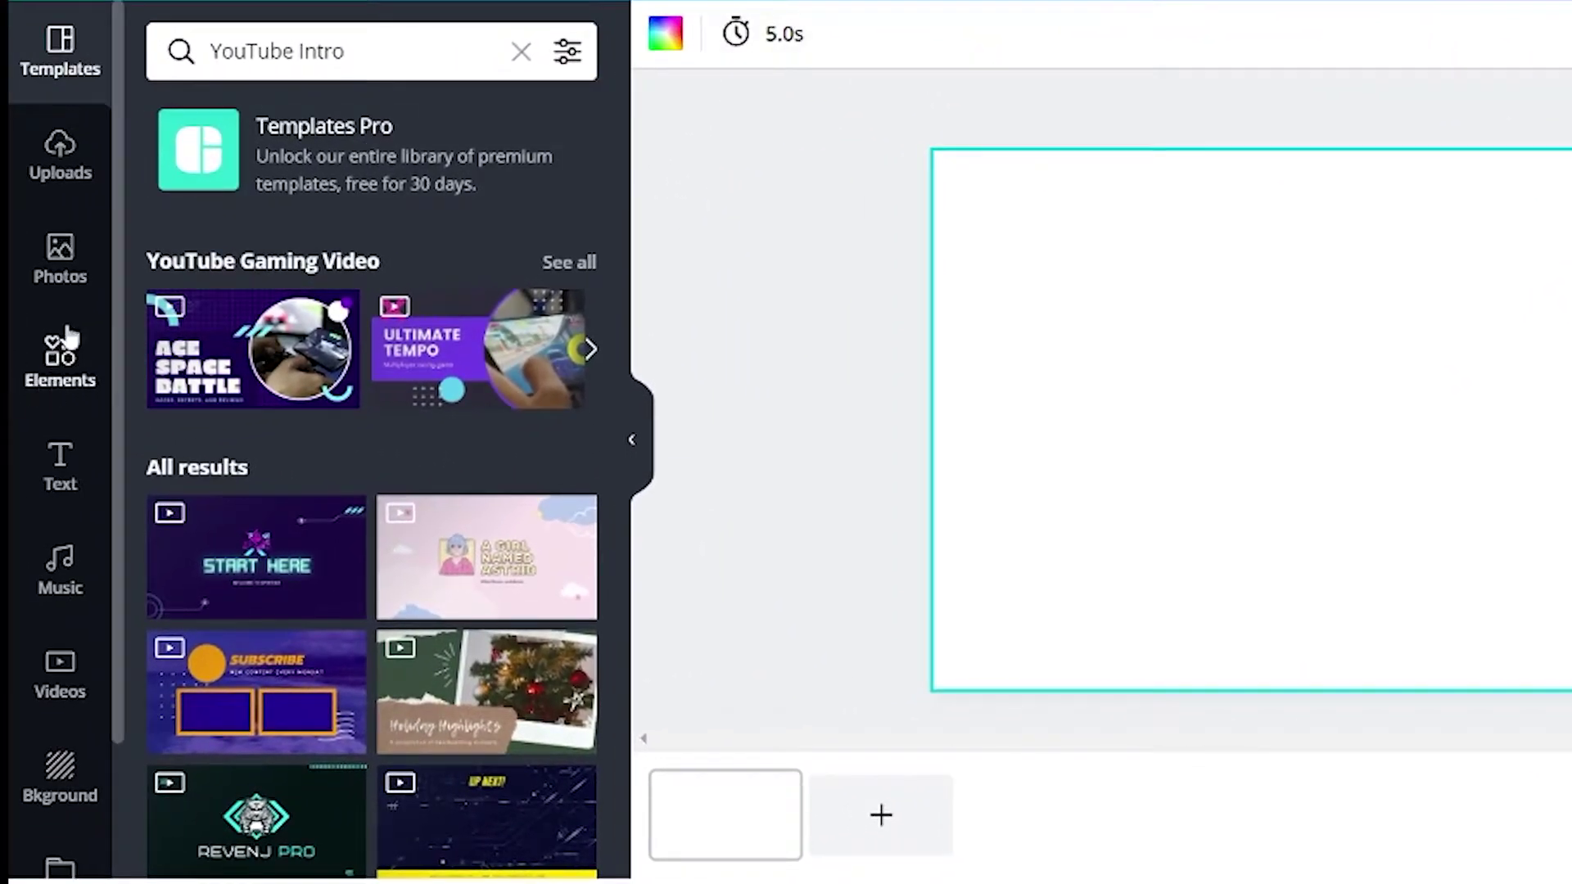
left_click(51, 786)
left_click(527, 483)
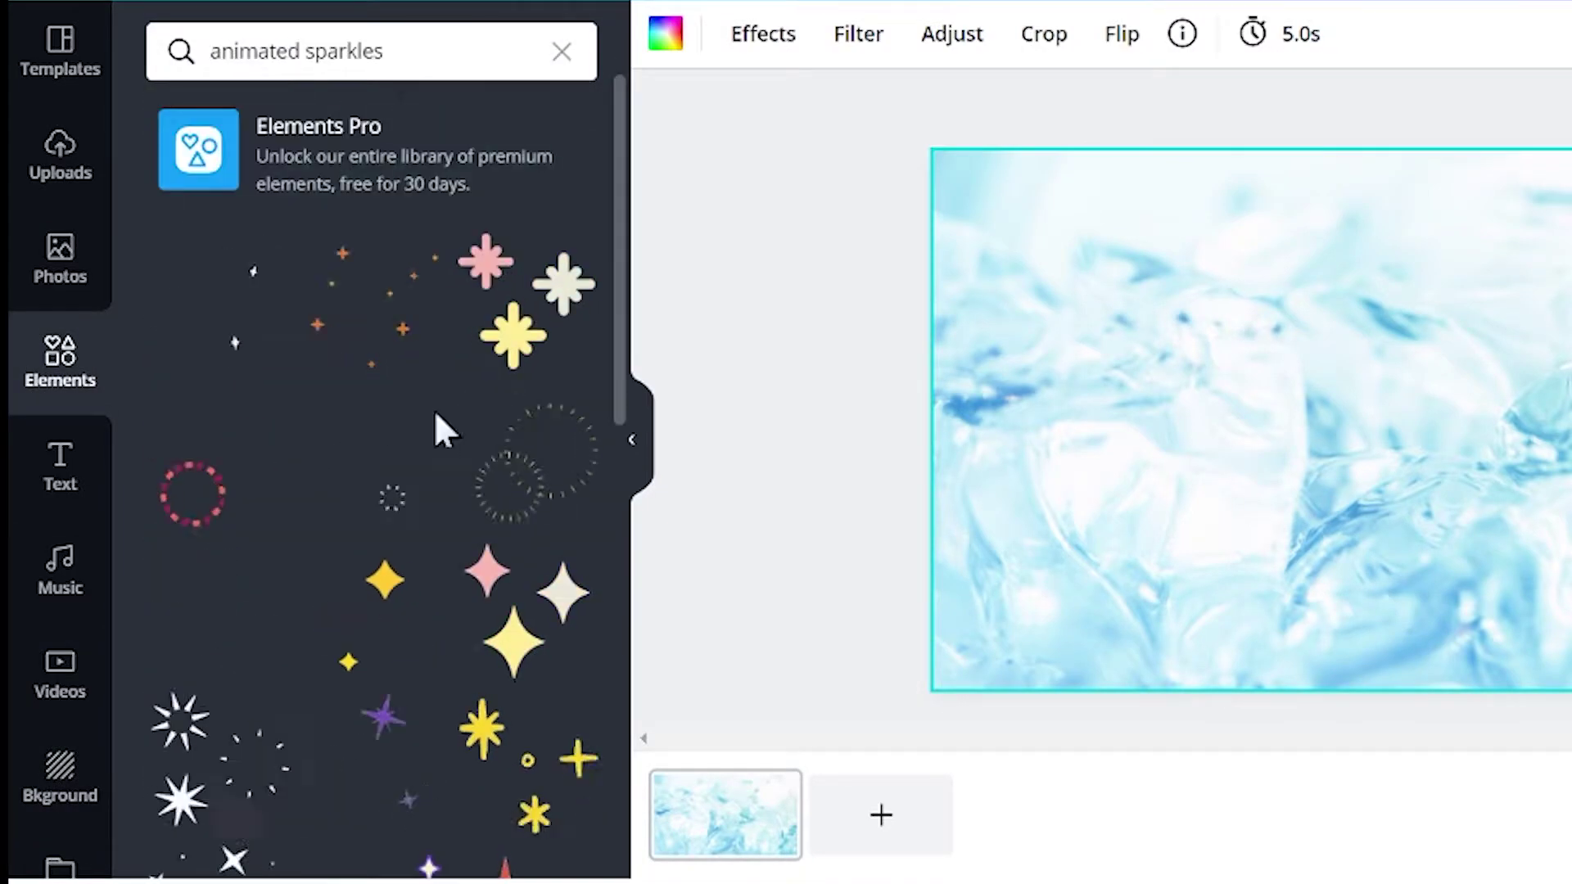
Step: Add the animated white four-point sparkle from the "animated sparkles" results, shrink it, and place it in the page's lower right corner
scroll(442, 409, "down", 3)
scroll(460, 487, "down", 15)
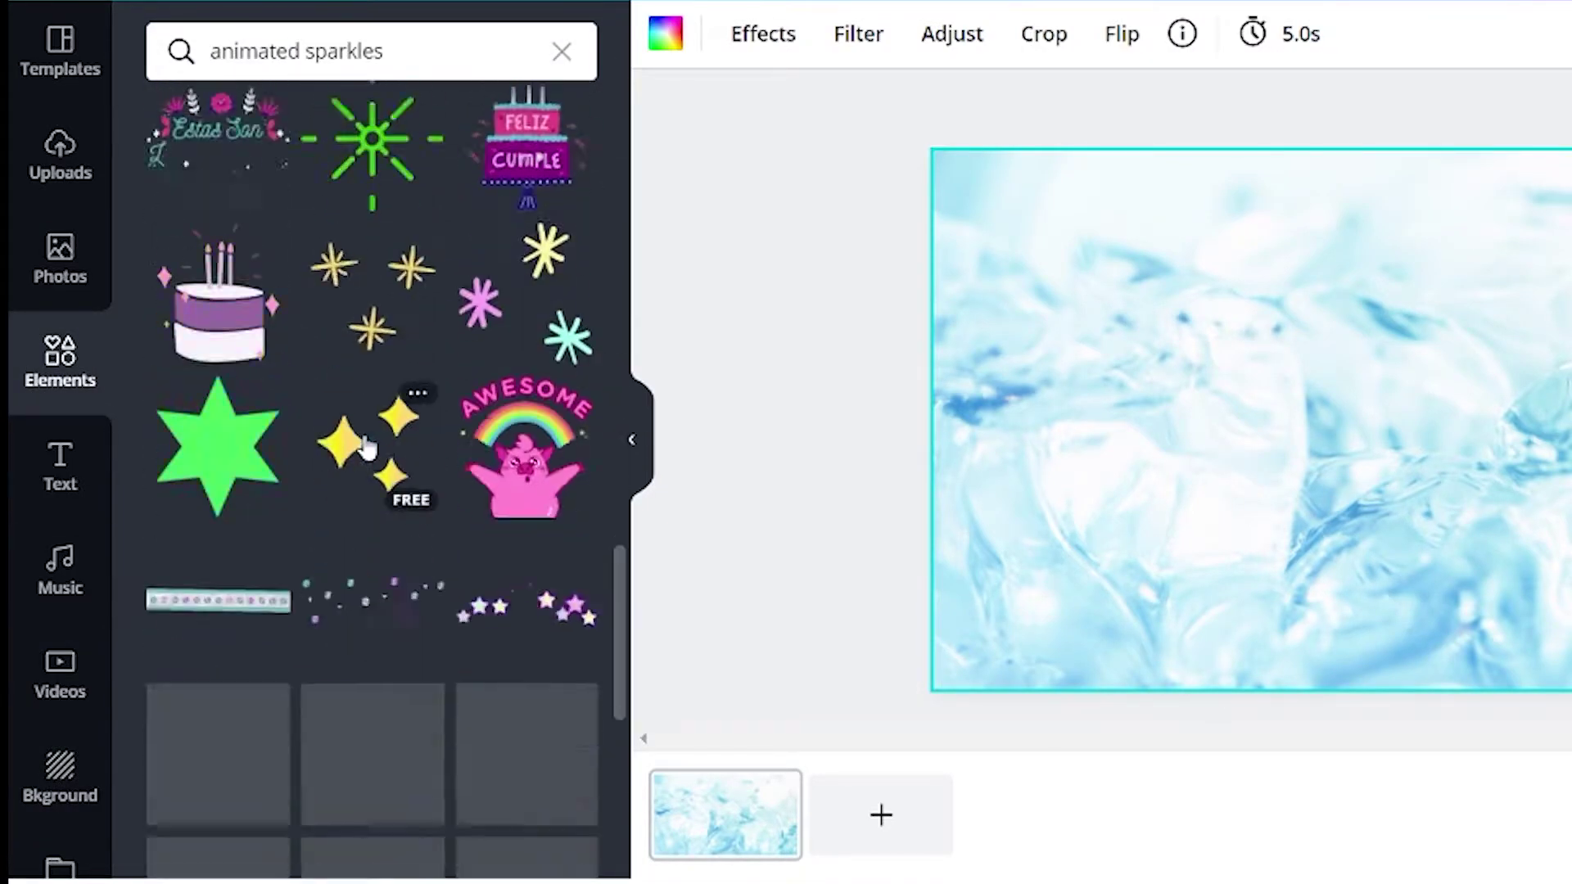
scroll(355, 502, "down", 5)
left_click(376, 383)
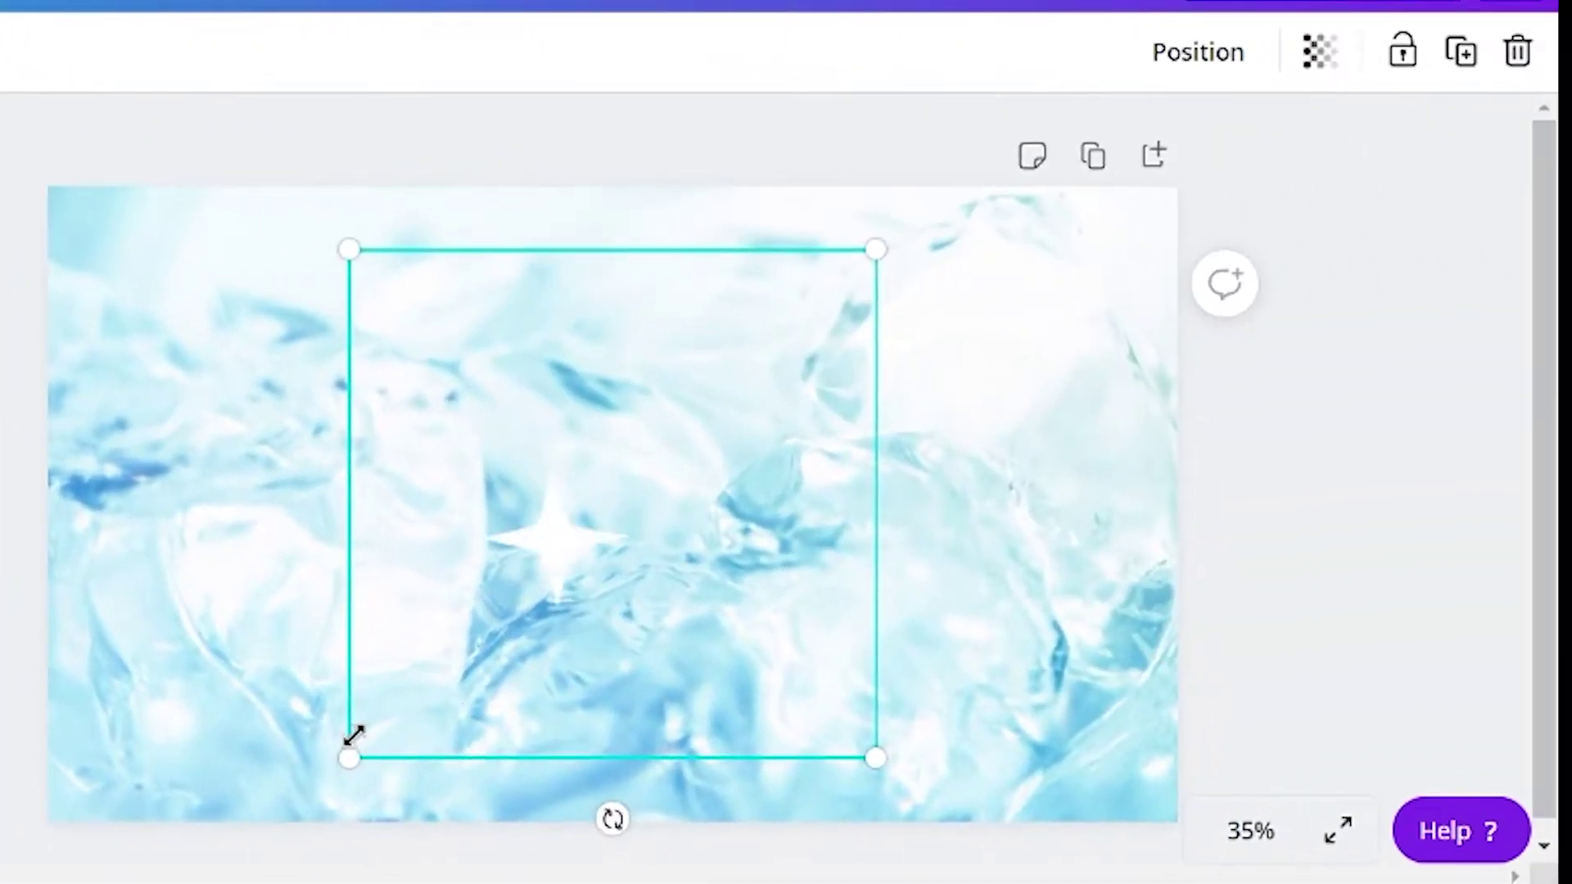
left_click_drag(798, 693, 1031, 473)
left_click_drag(1157, 346, 1408, 612)
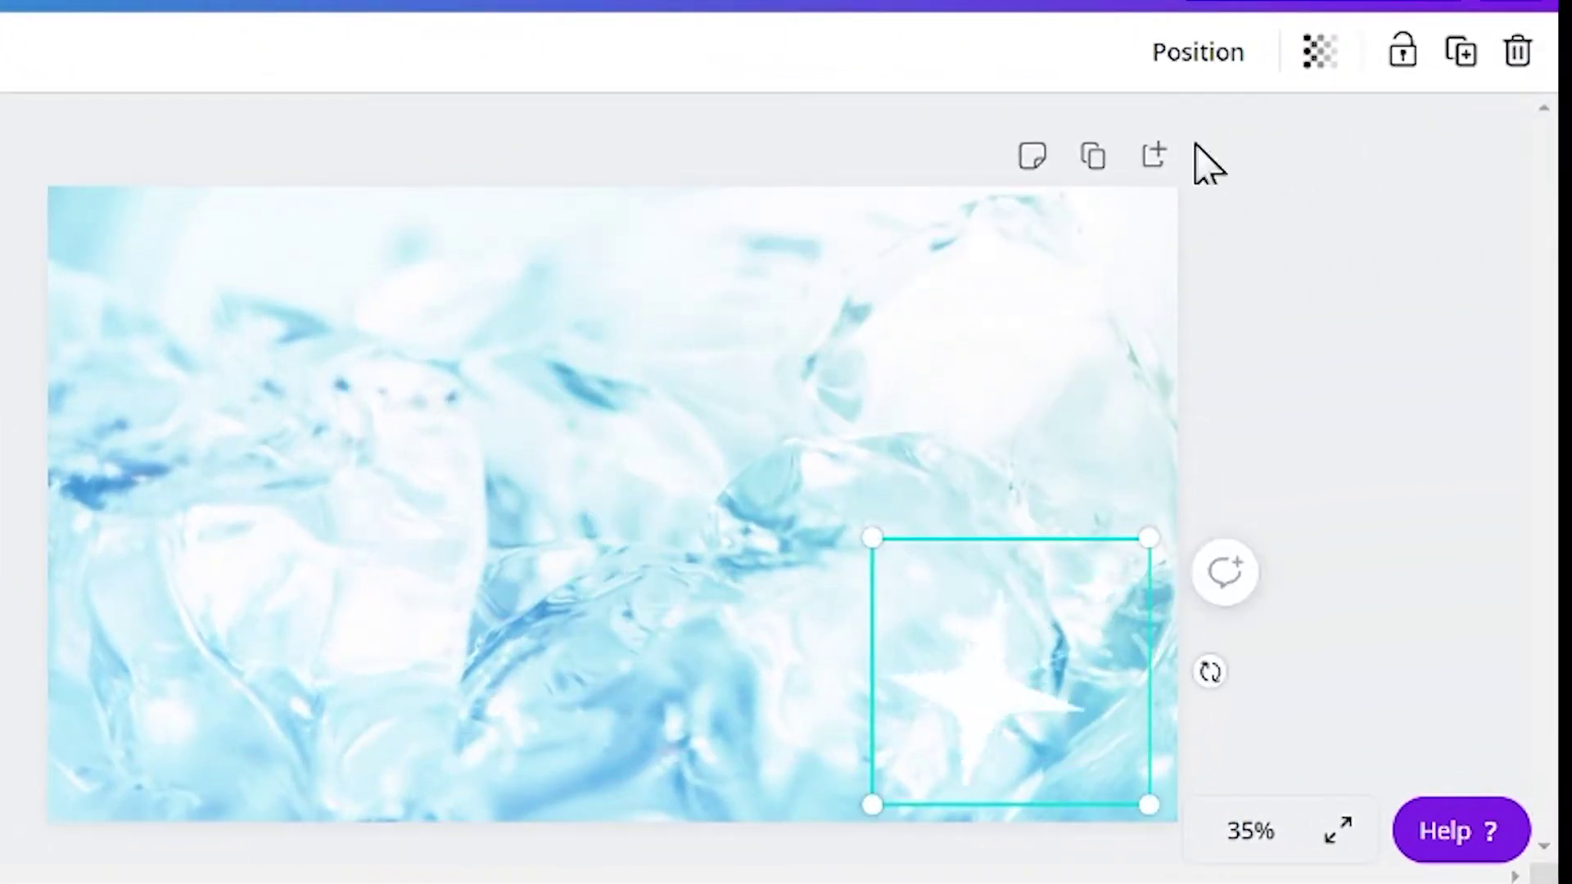
Step: Duplicate the white sparkle several times and spread the copies over the page, including the upper left, centre and lower left
left_click(1459, 52)
left_click_drag(1023, 679, 221, 333)
left_click(1459, 52)
left_click_drag(355, 331, 1139, 331)
left_click_drag(996, 386, 604, 517)
left_click(1436, 315)
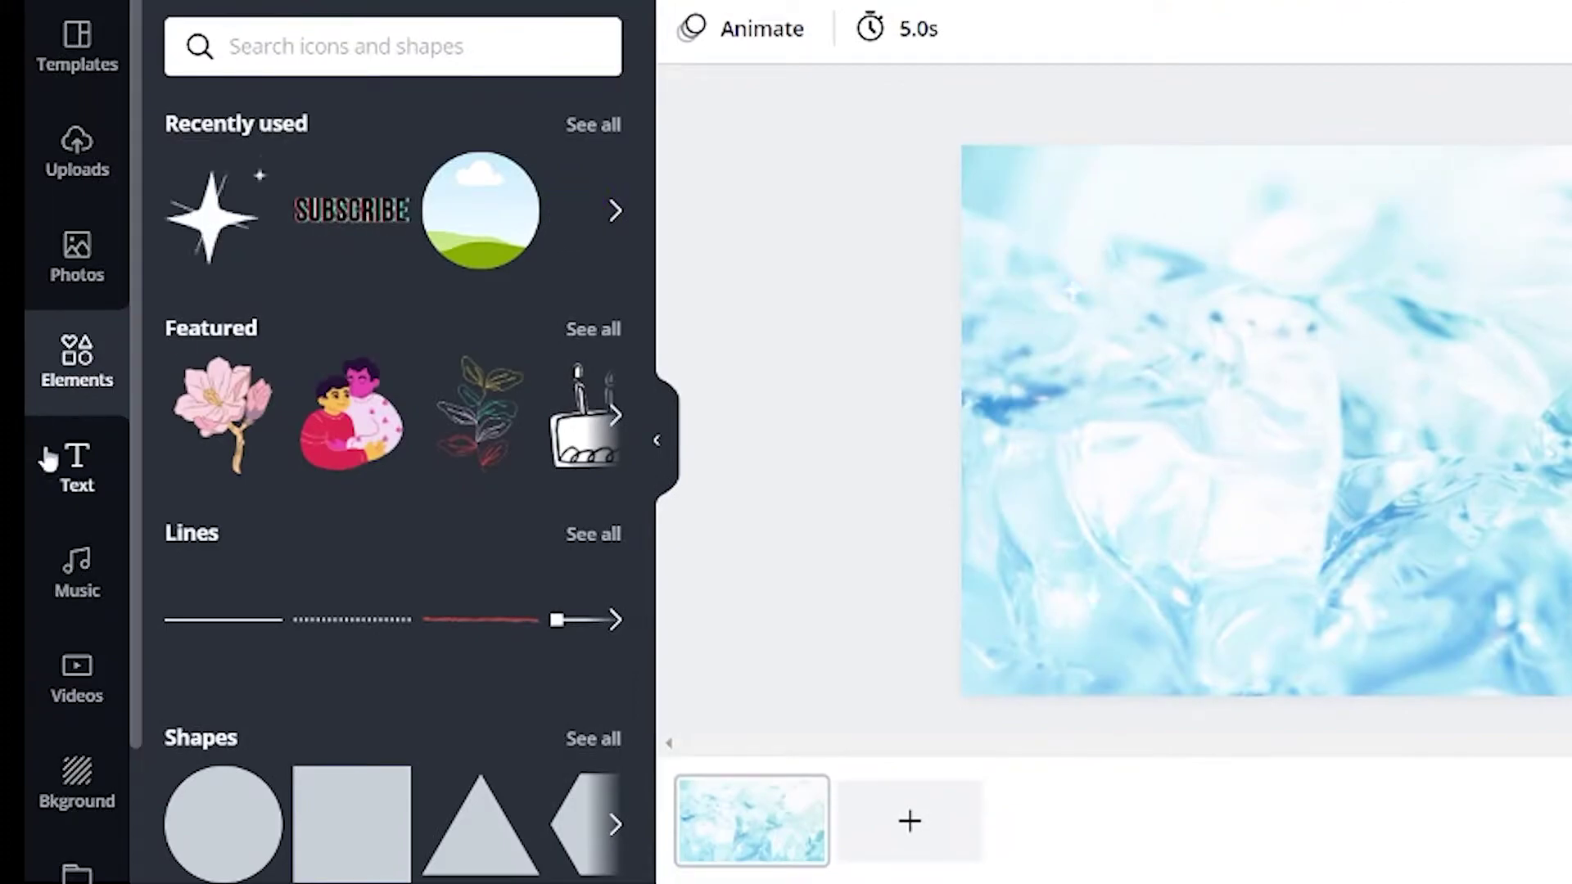
Step: Add the My Boo font combination, delete its small Since 2012 line, and enlarge the heading to font size 162 in the page's centre
left_click(73, 469)
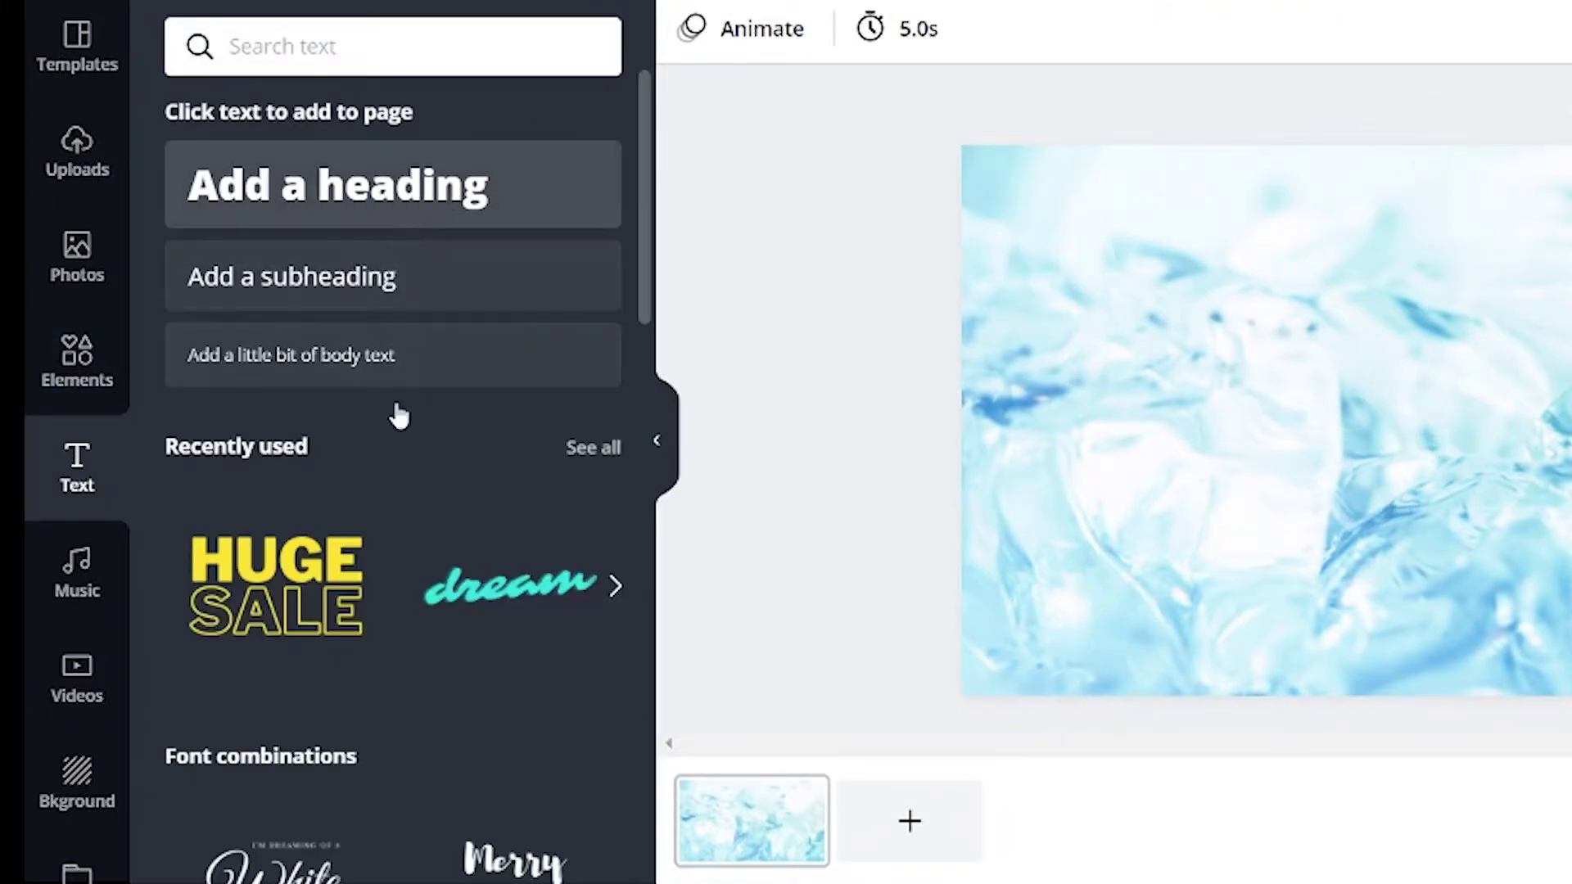
scroll(398, 565, "down", 5)
scroll(396, 557, "down", 15)
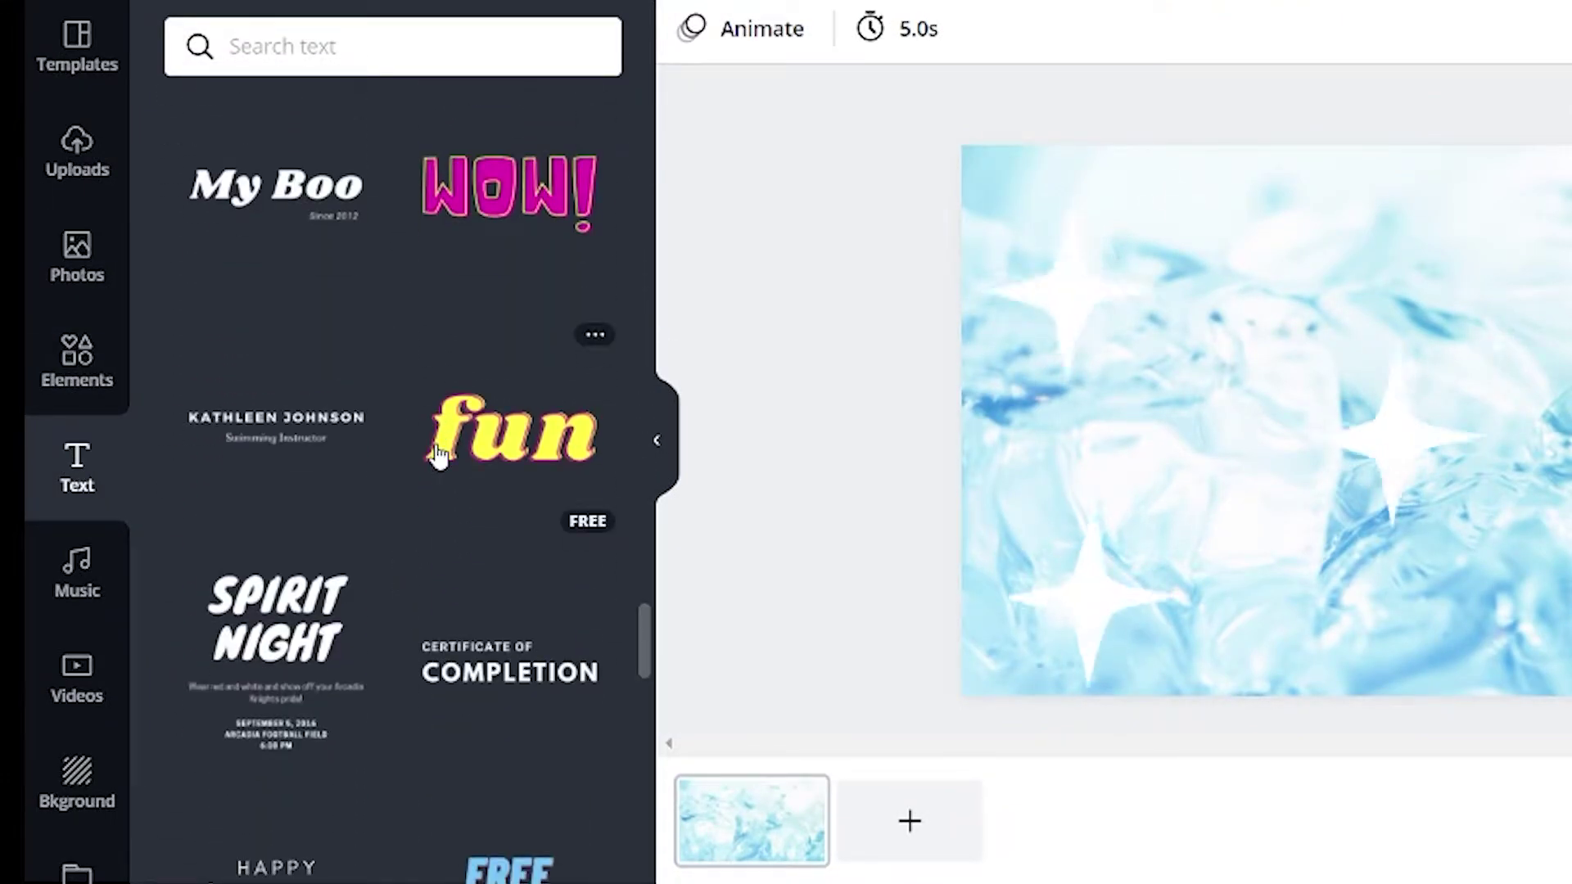
left_click(311, 214)
left_click_drag(1171, 467, 1342, 495)
key("Delete")
left_click_drag(818, 473, 637, 516)
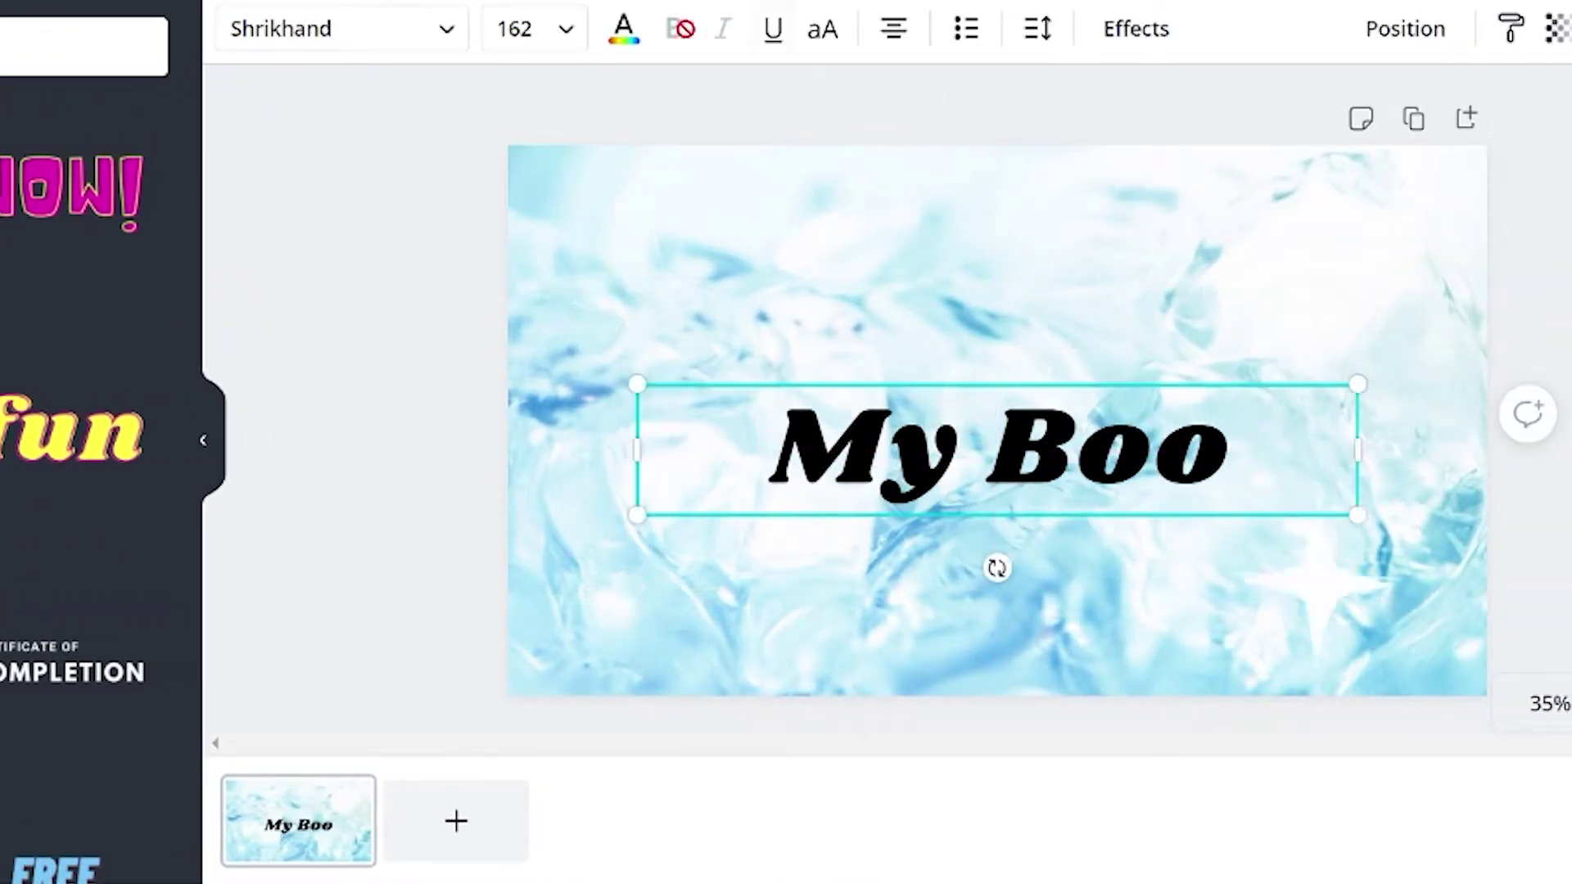
Step: Apply the Splice text effect to the My Boo heading and set the effect colour to light pink
left_click(1238, 40)
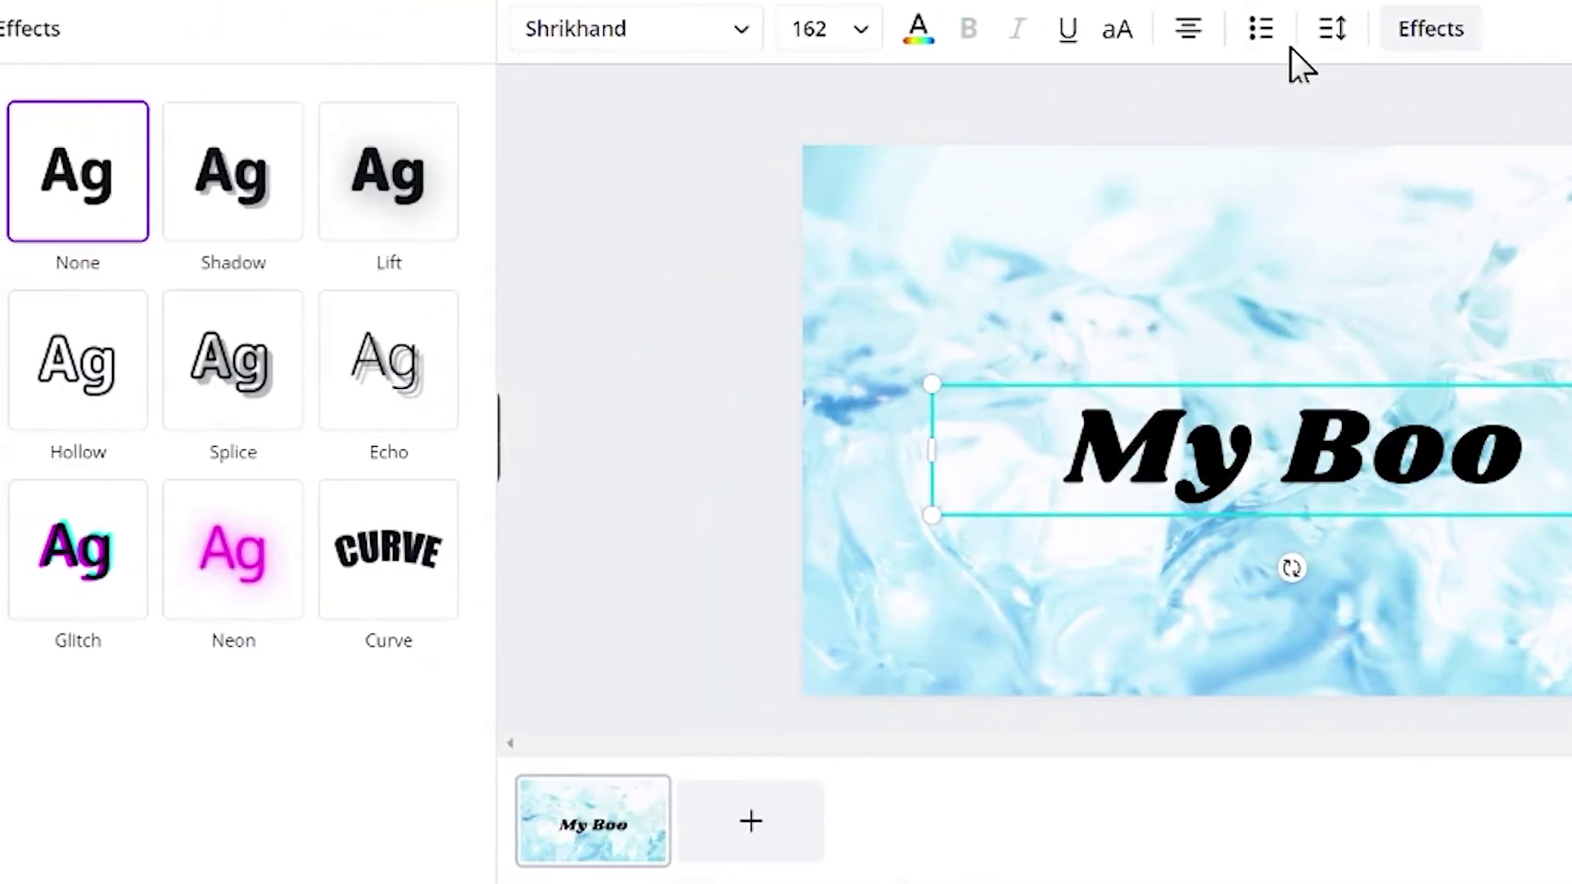
left_click(94, 379)
left_click(216, 379)
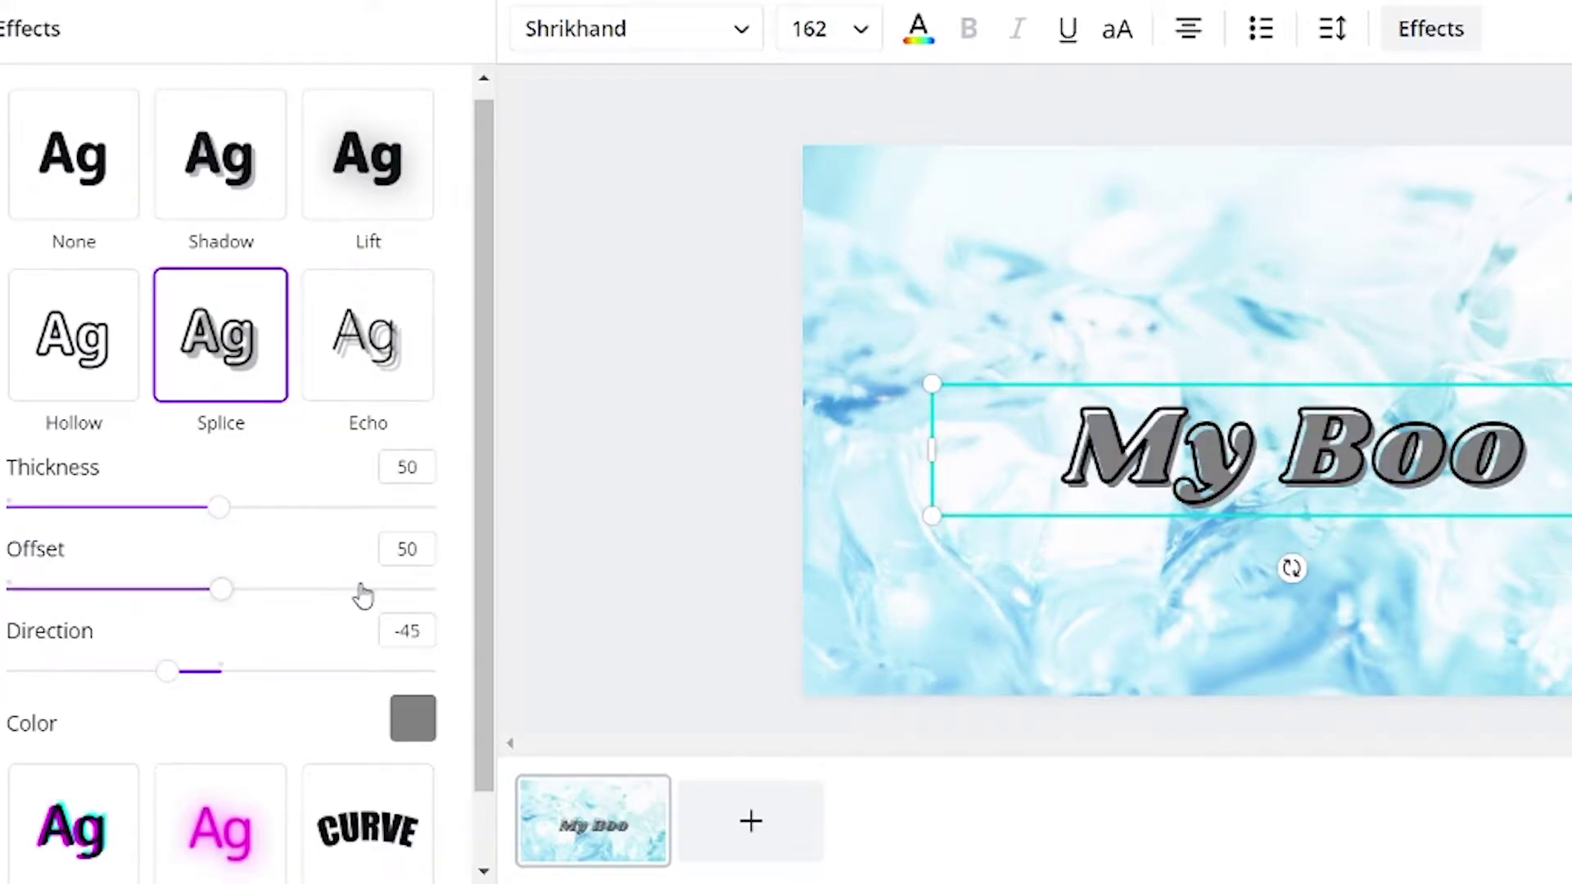
scroll(395, 599, "down", 1)
left_click(410, 649)
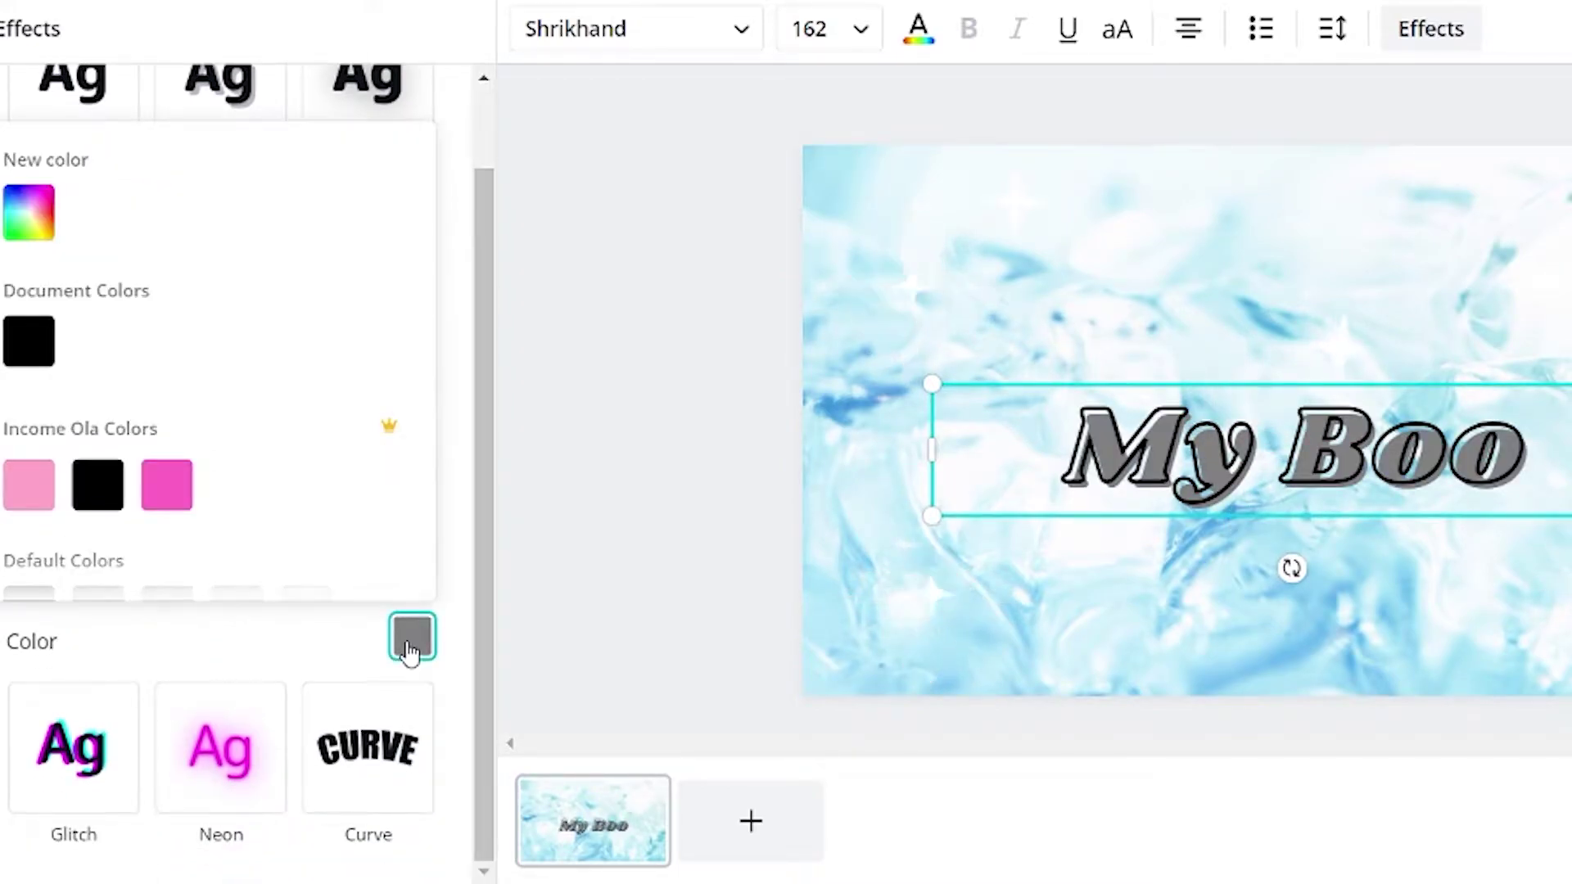
left_click(57, 487)
Step: Replace the My Boo heading text with Income OLA
double_click(1529, 457)
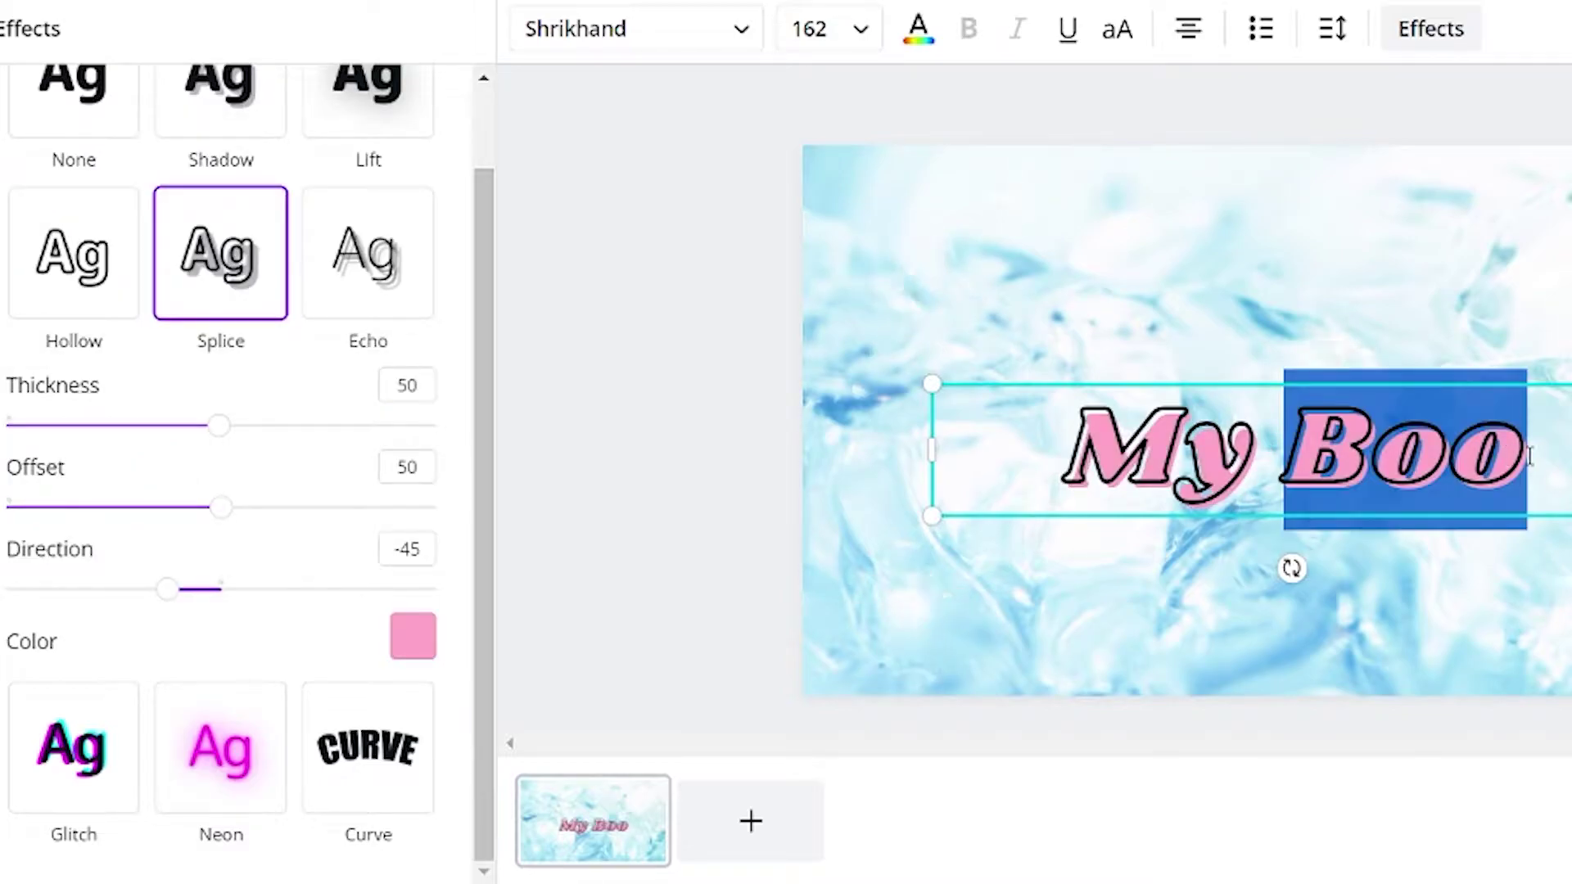
key("BackSpace")
key("BackSpace")
key("BackSpace")
type("In")
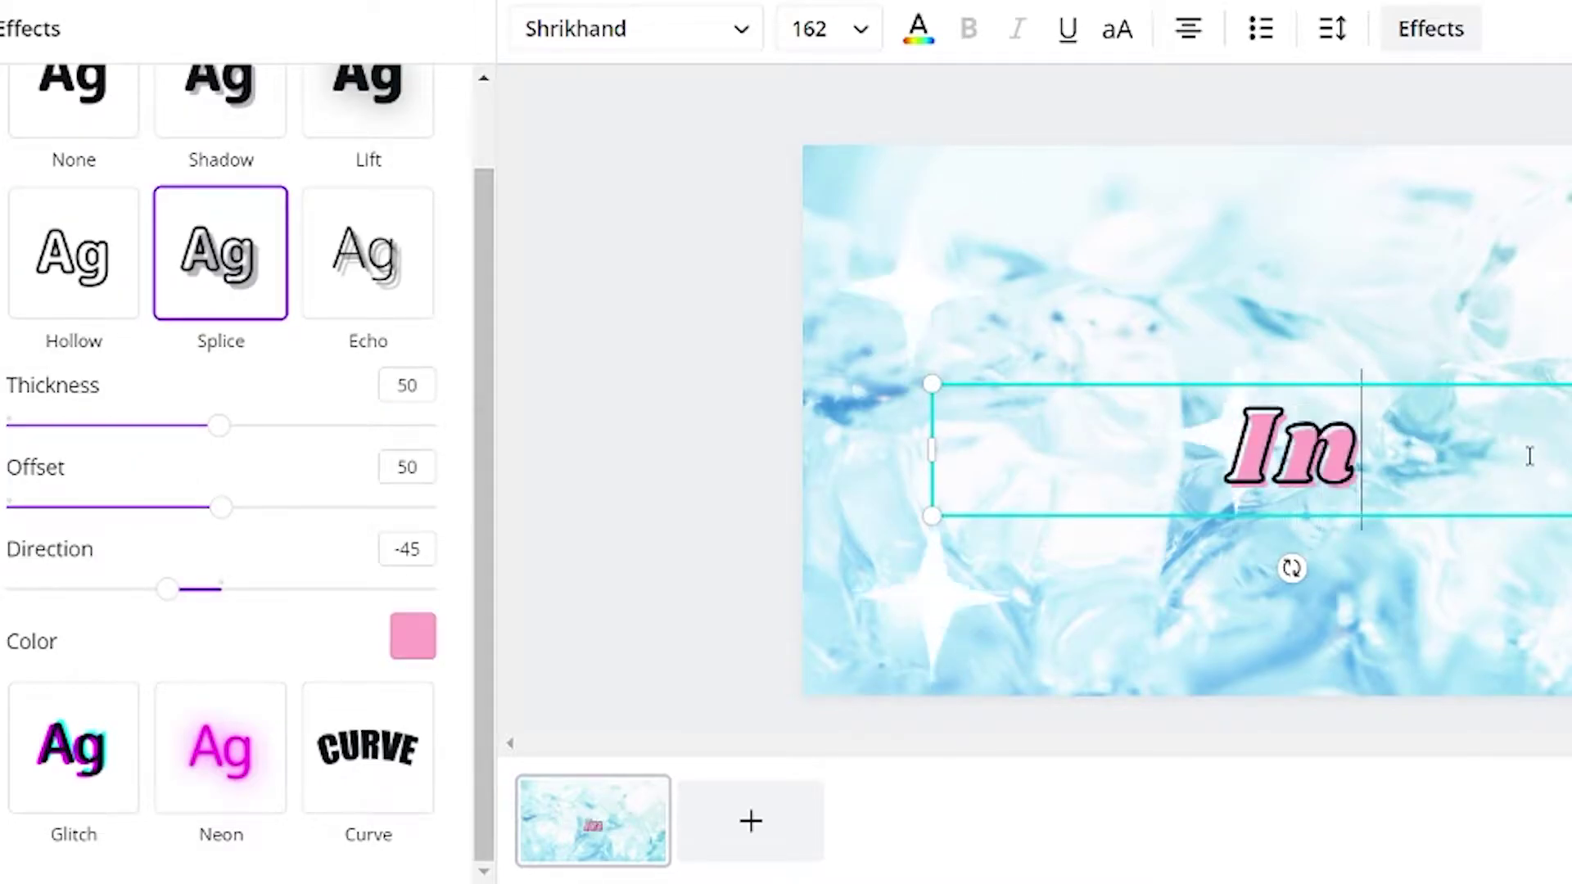
type("come Ola")
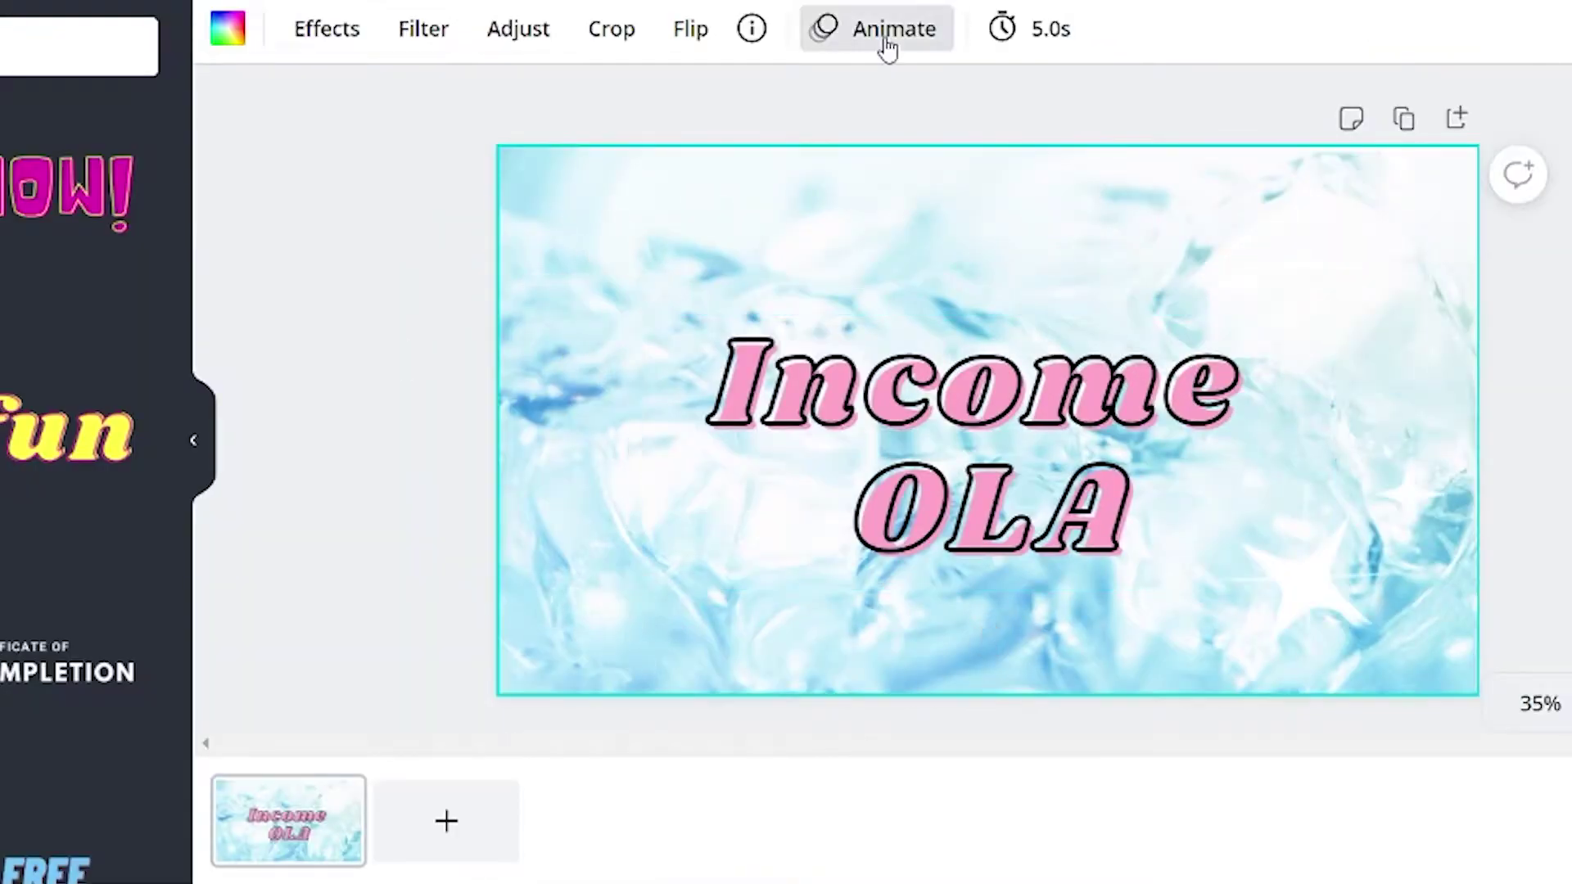
Step: Animate the Income OLA page with the Rise animation
left_click(882, 43)
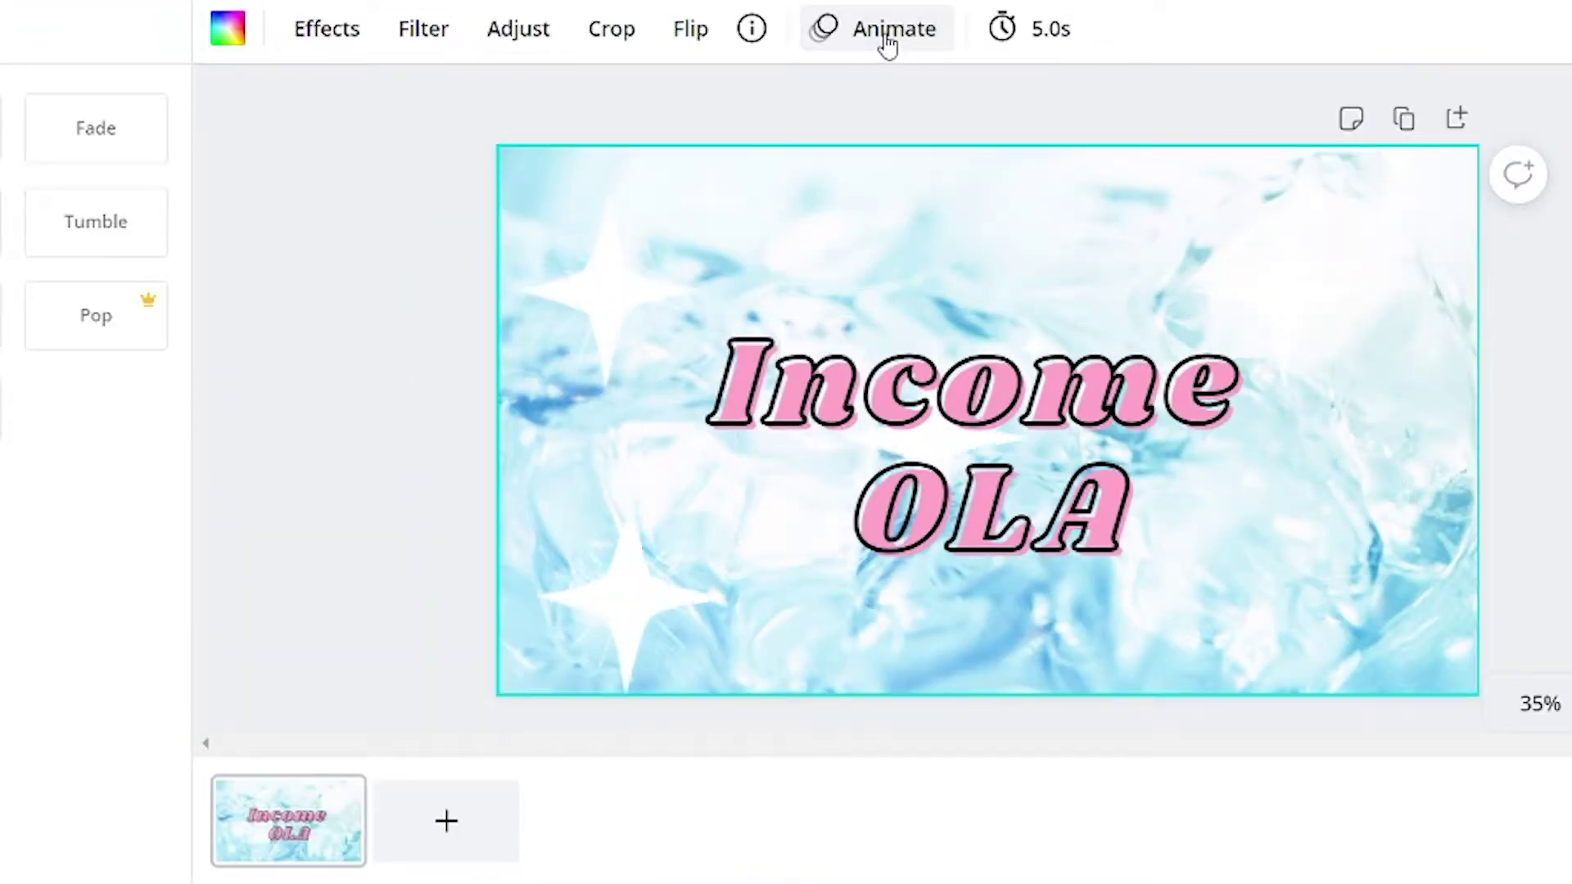
left_click(267, 228)
left_click(123, 231)
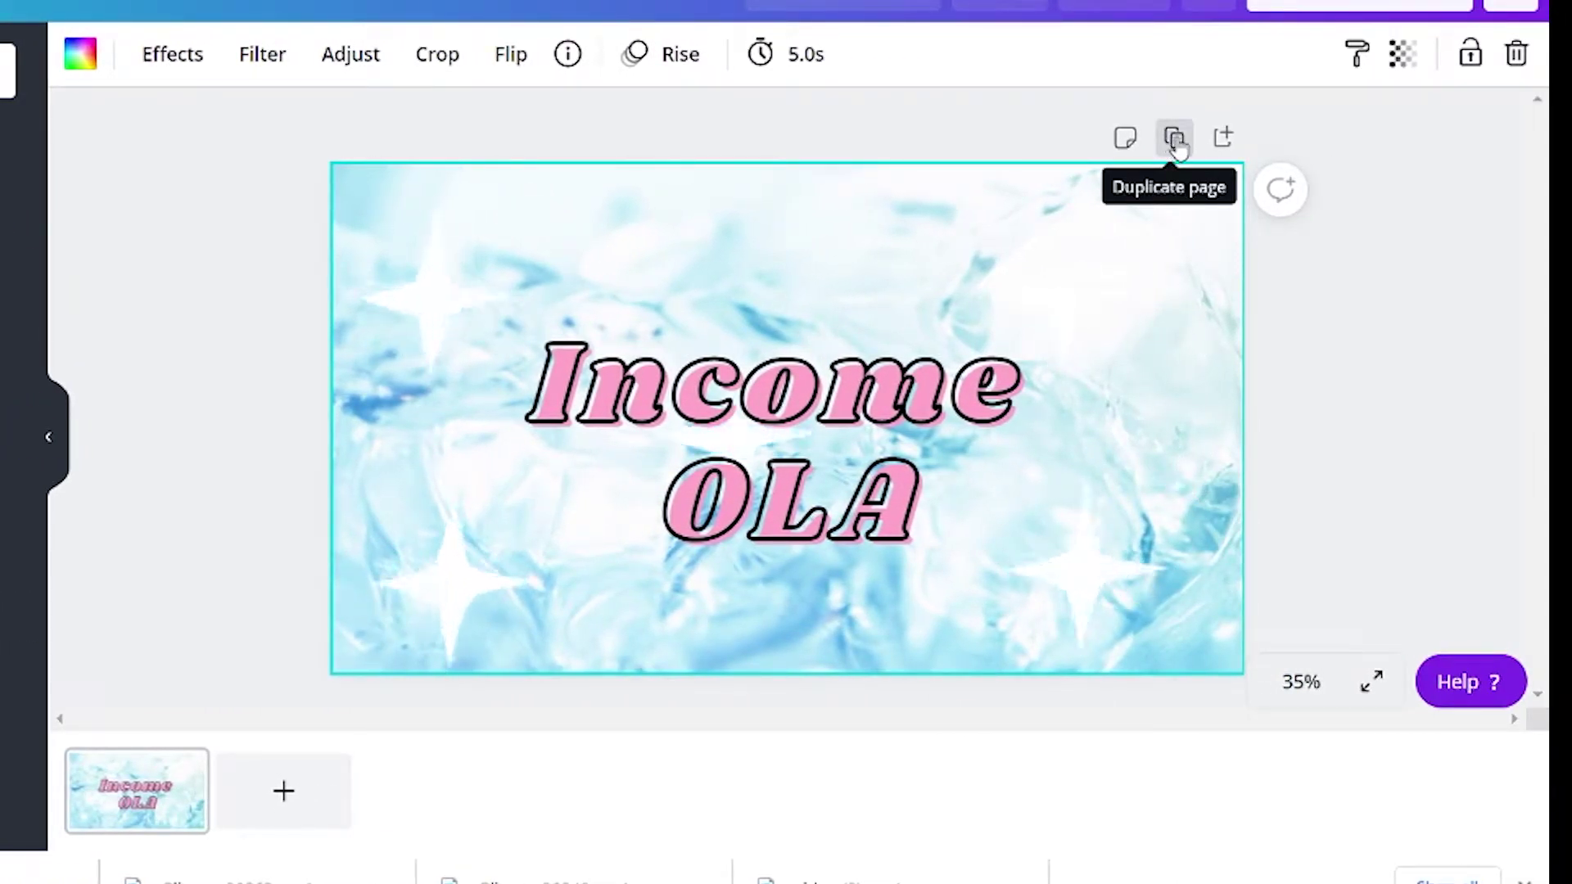
Step: Duplicate the icy page and delete the Income OLA heading from the copy
left_click(1174, 140)
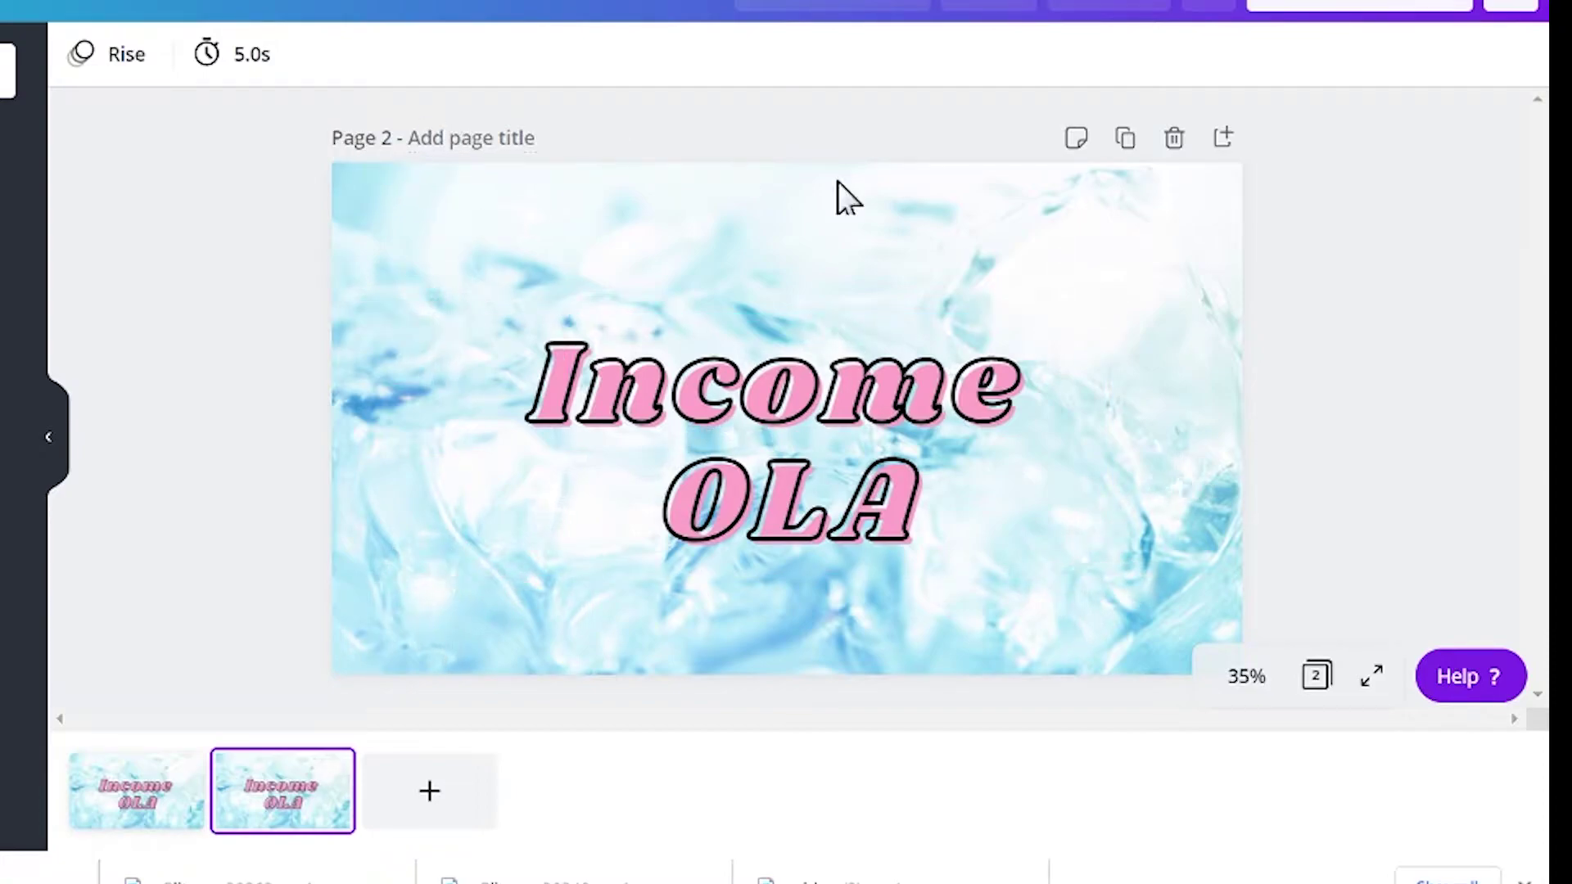
left_click(814, 422)
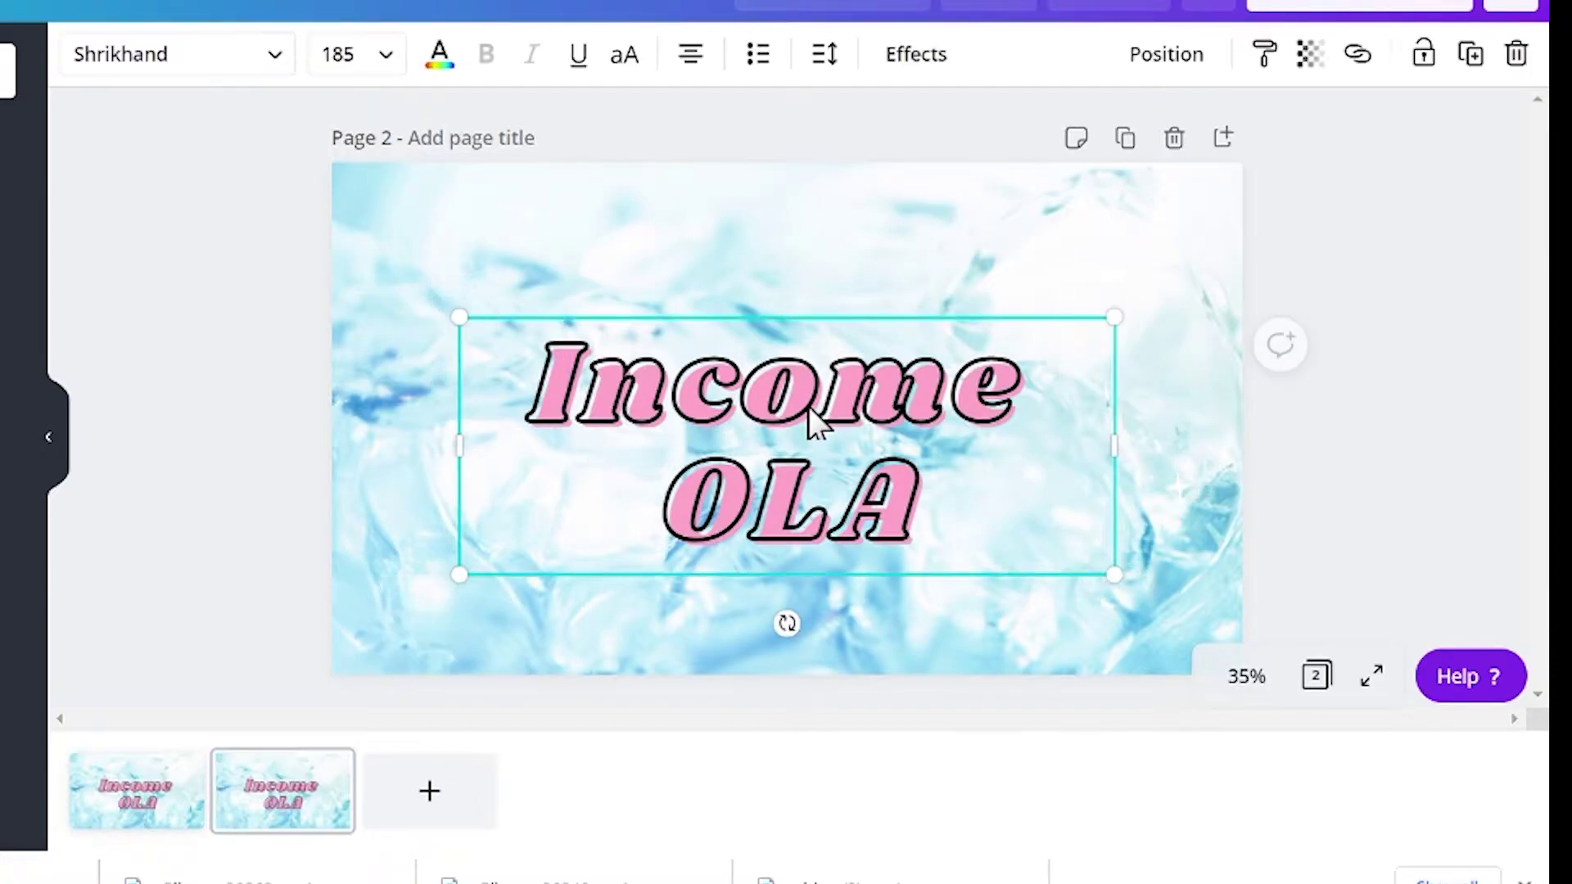
left_click(1515, 54)
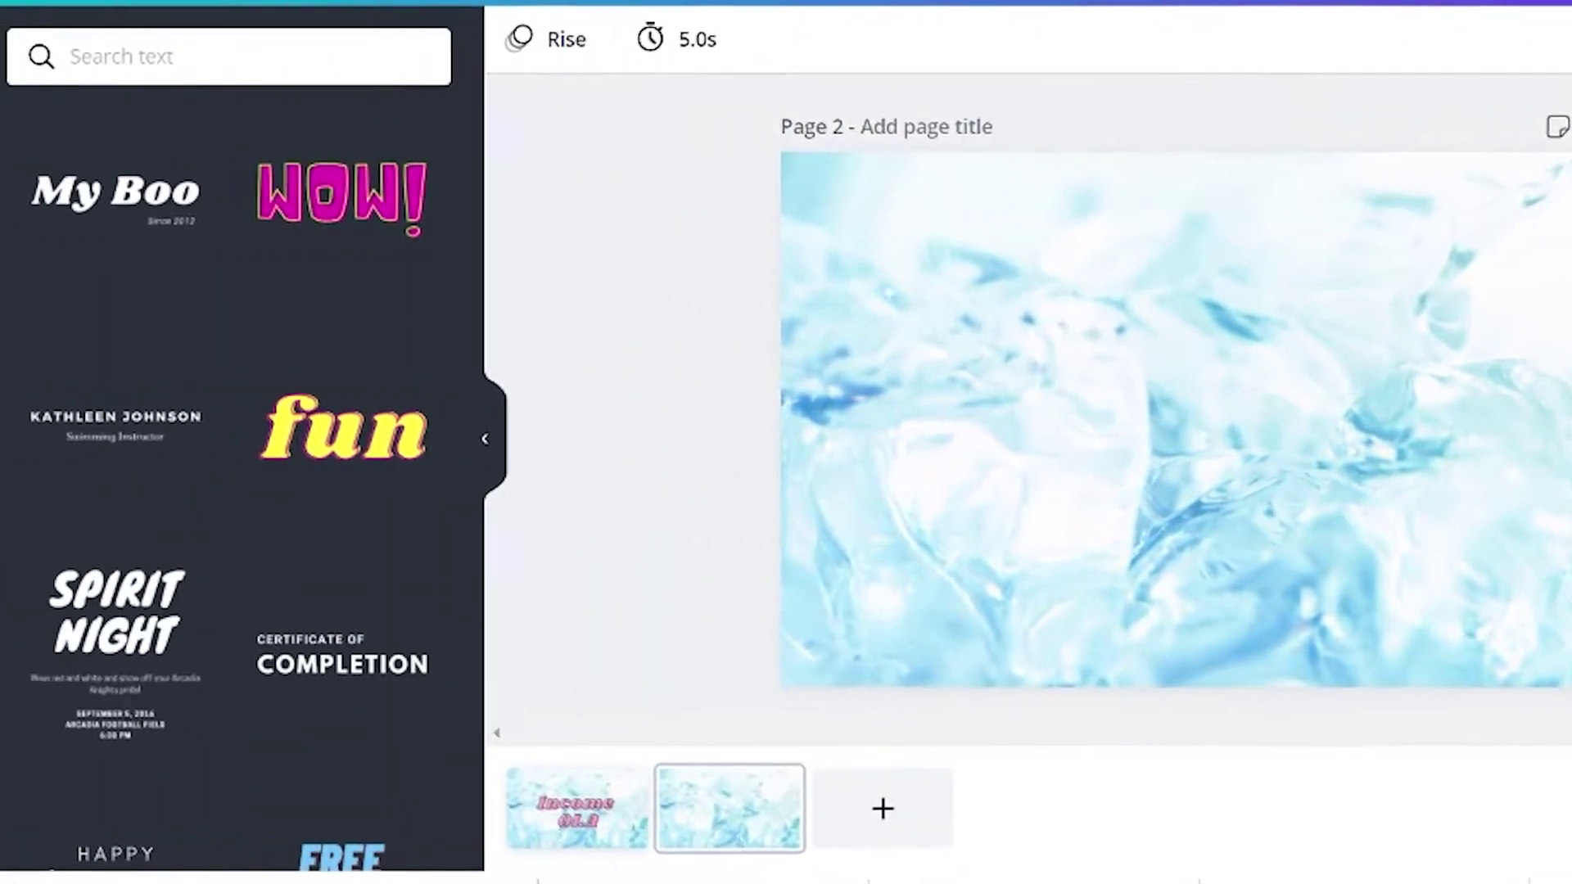
Step: Search the elements for social media and place the Twitter, Instagram and Pinterest icons in a vertical column on page 2
type("socia")
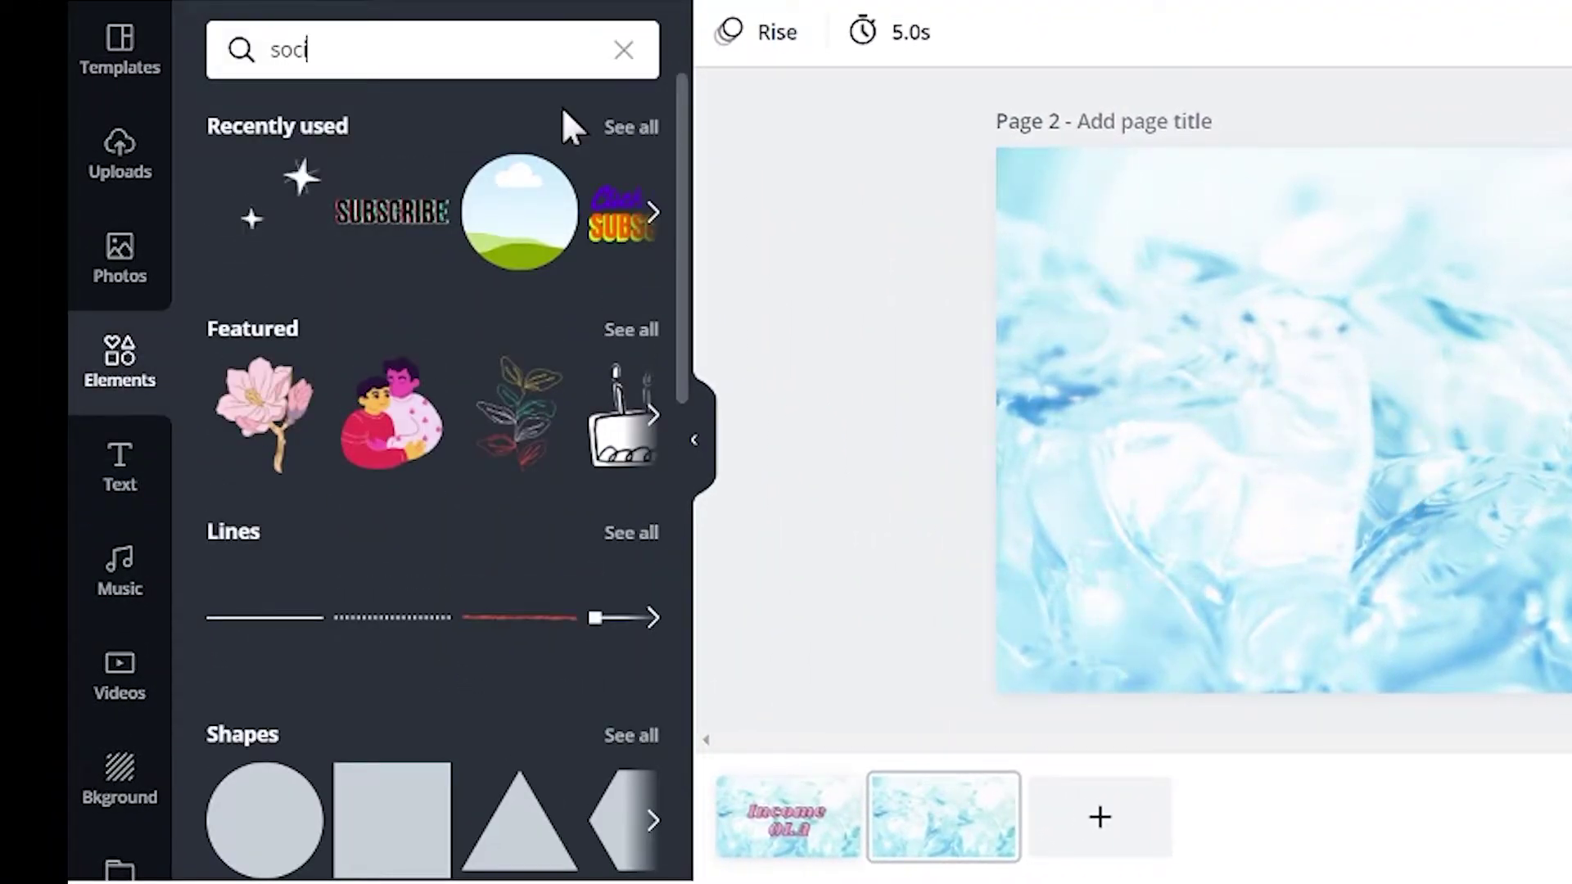
type("l me")
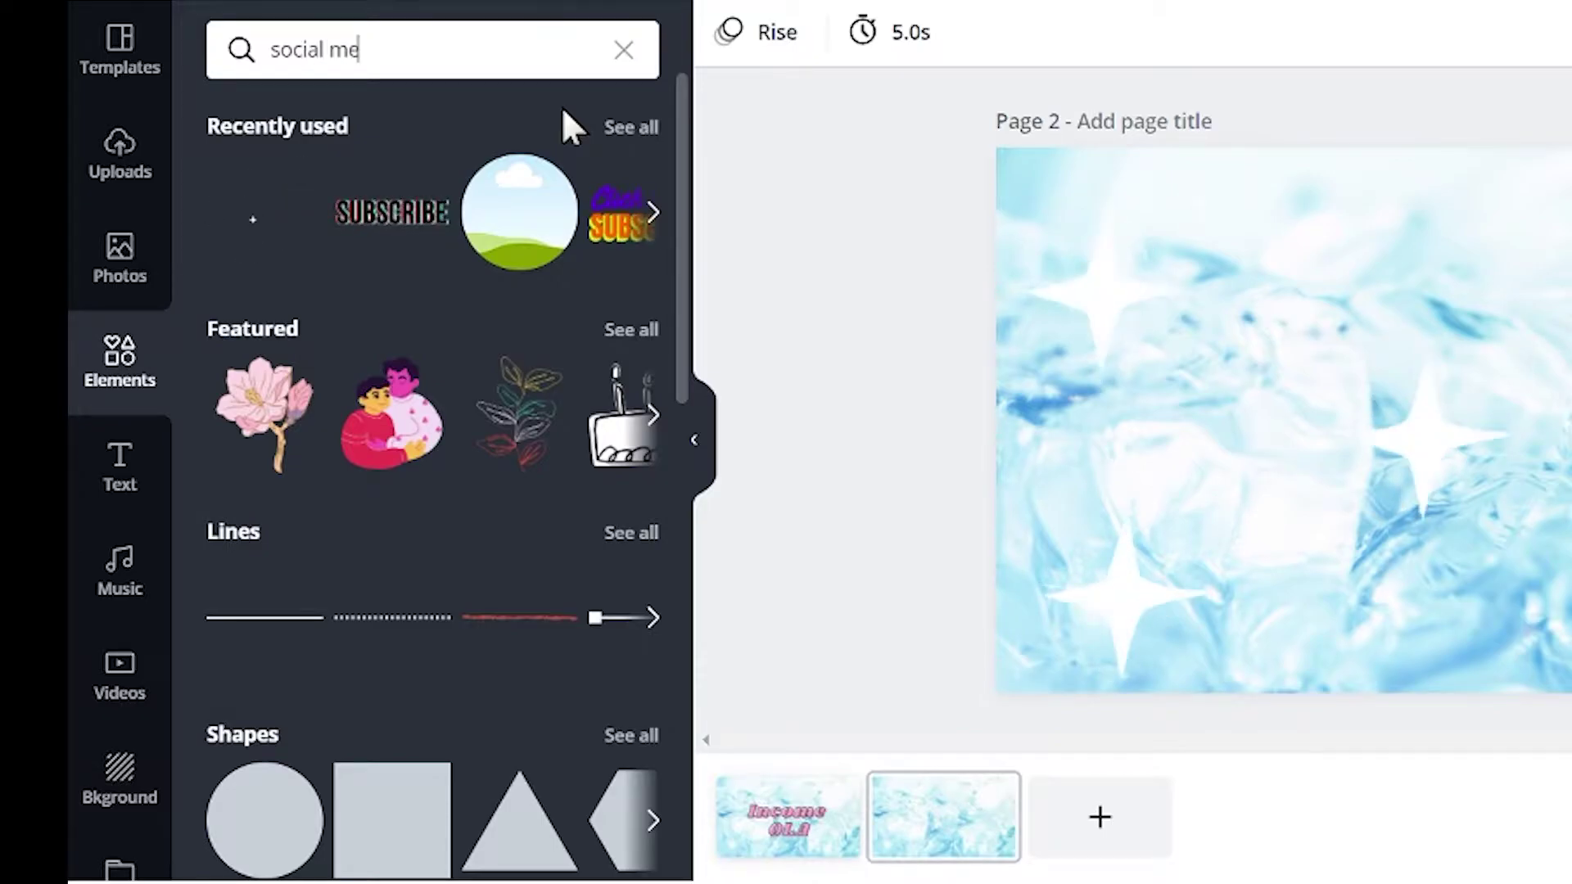
type("dia")
key("Return")
left_click_drag(589, 298, 1243, 400)
left_click_drag(280, 298, 1195, 483)
scroll(434, 491, "down", 5)
left_click_drag(585, 429, 1203, 620)
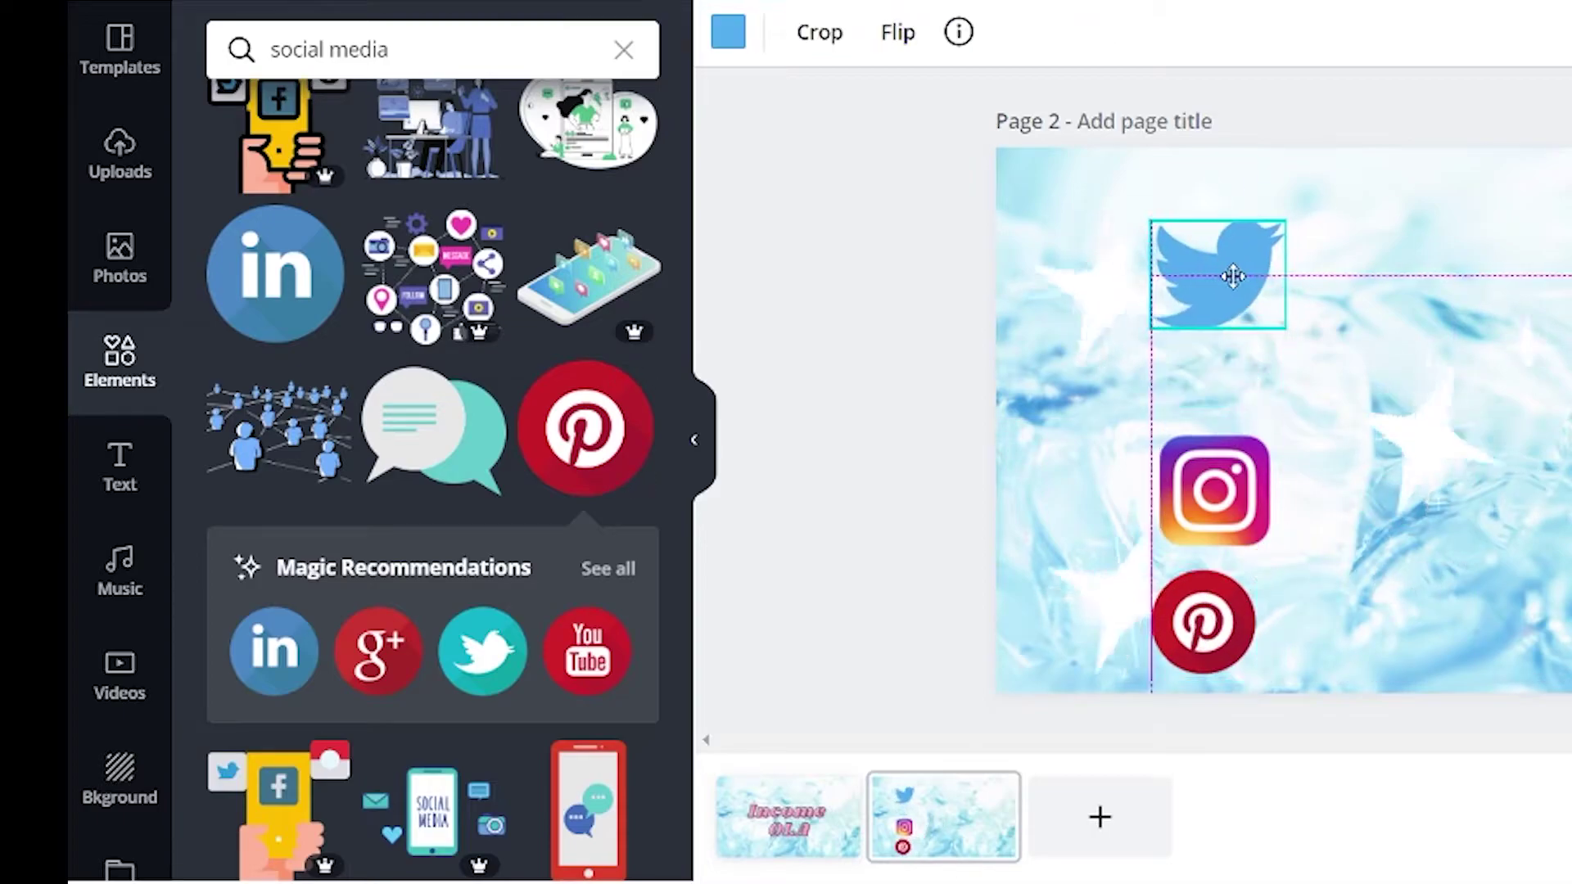
left_click_drag(1225, 477, 1228, 406)
left_click(120, 462)
left_click_drag(686, 573, 679, 98)
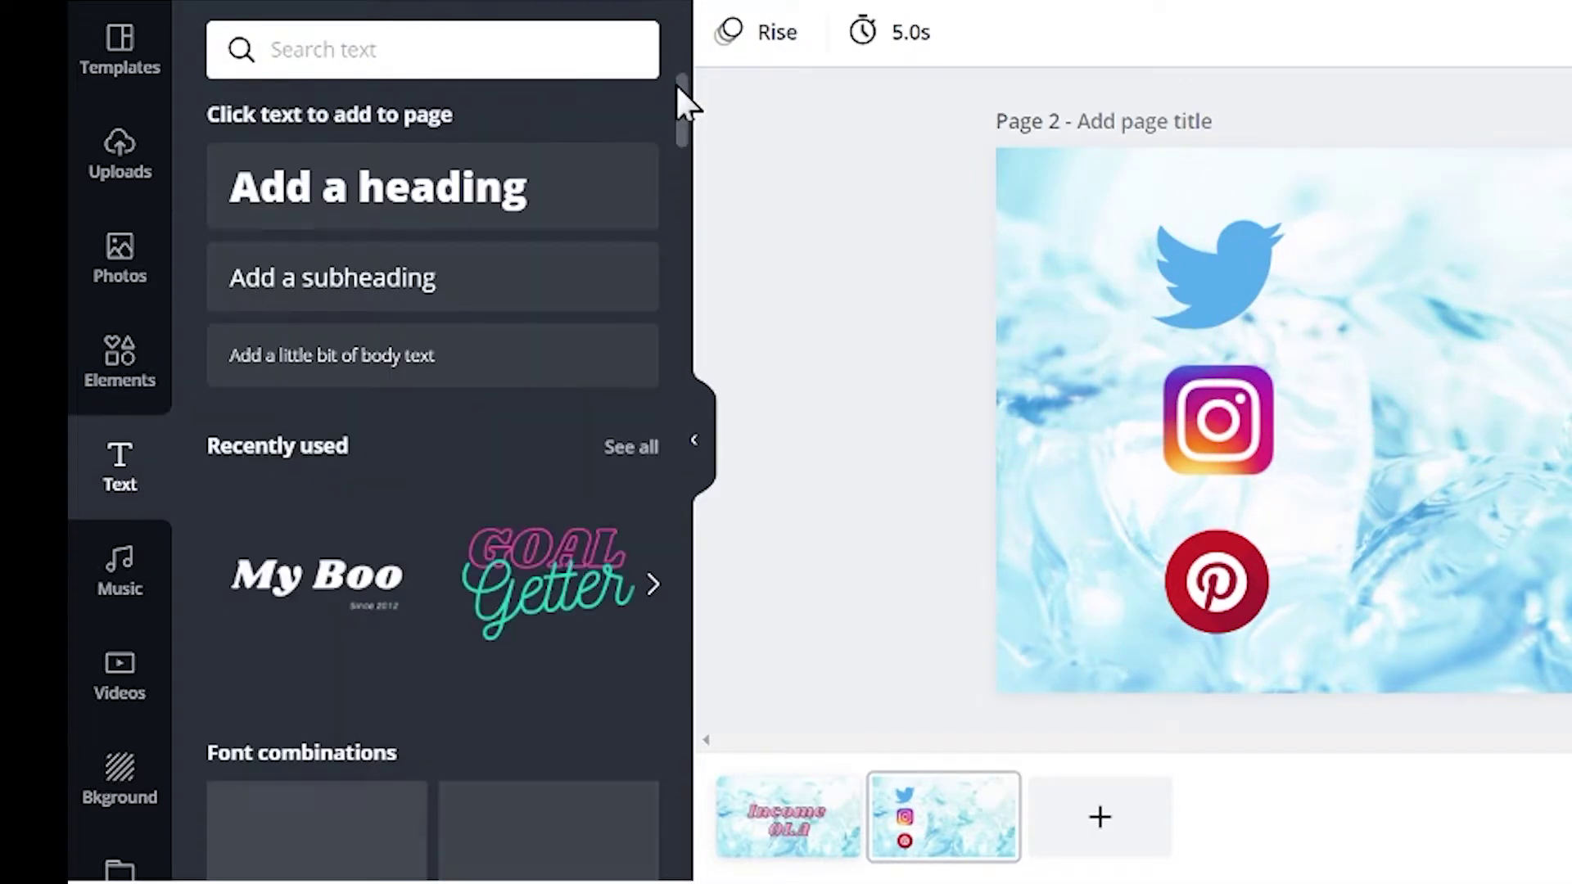
left_click(360, 202)
type("@")
type("Hour")
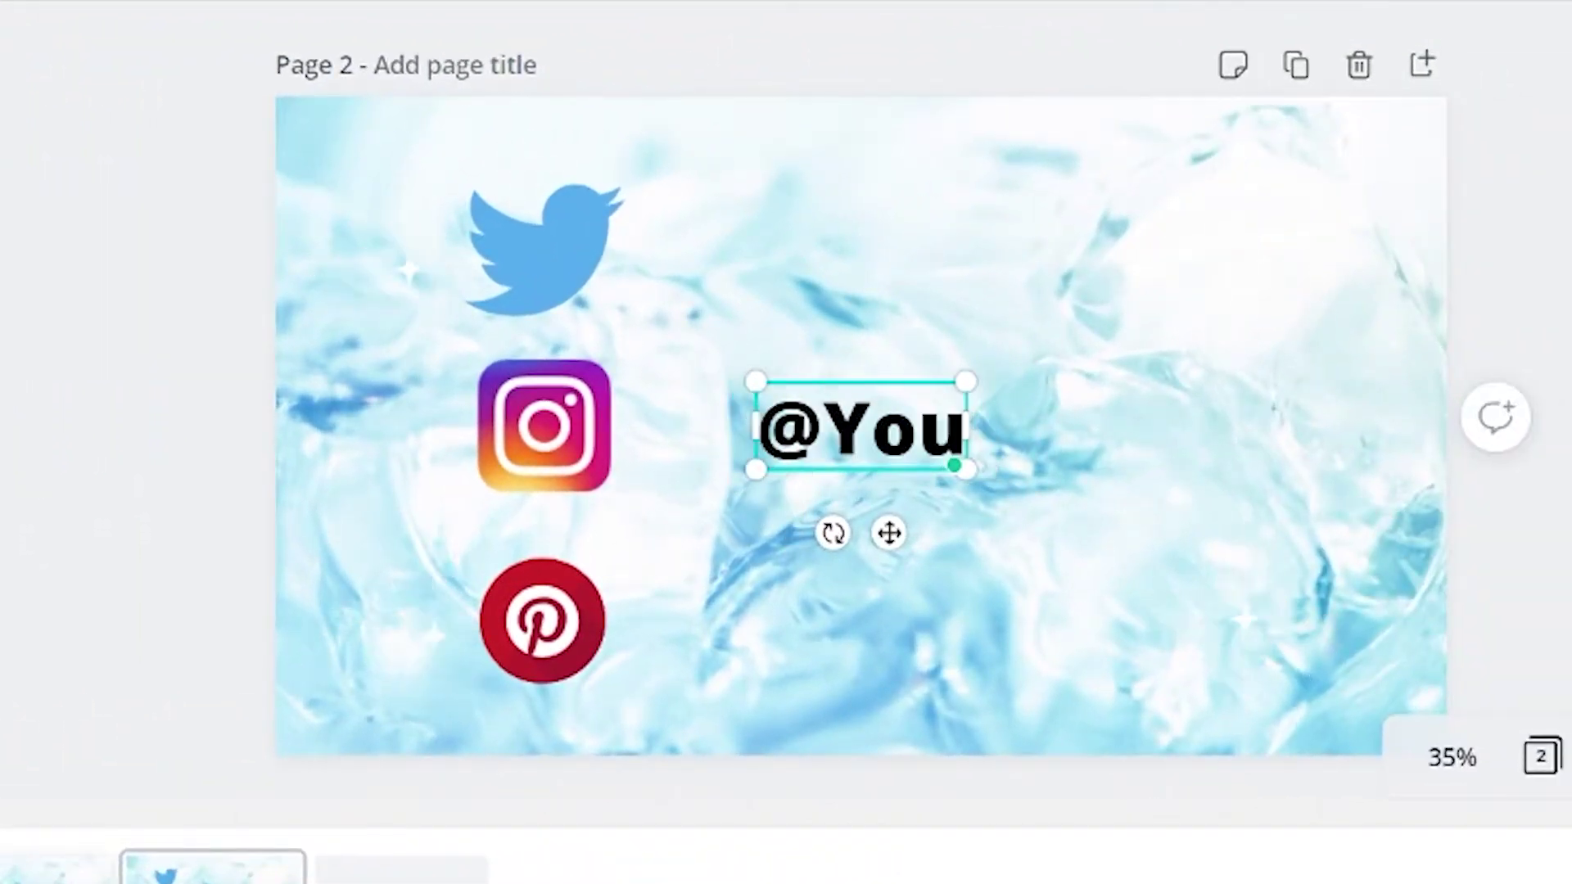
type("rName")
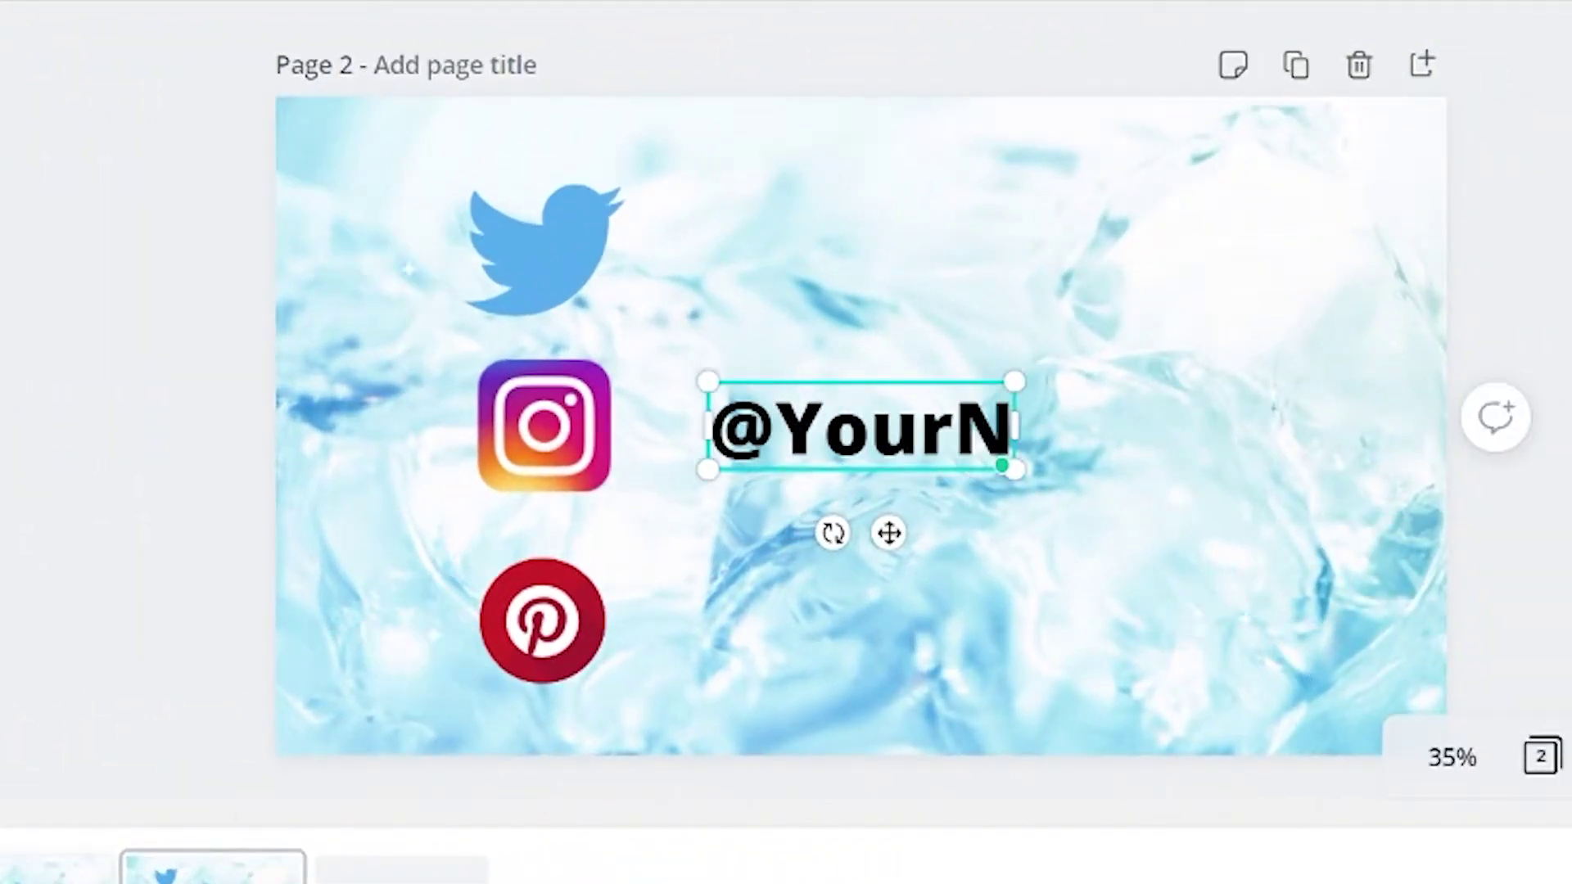
left_click_drag(835, 424, 870, 250)
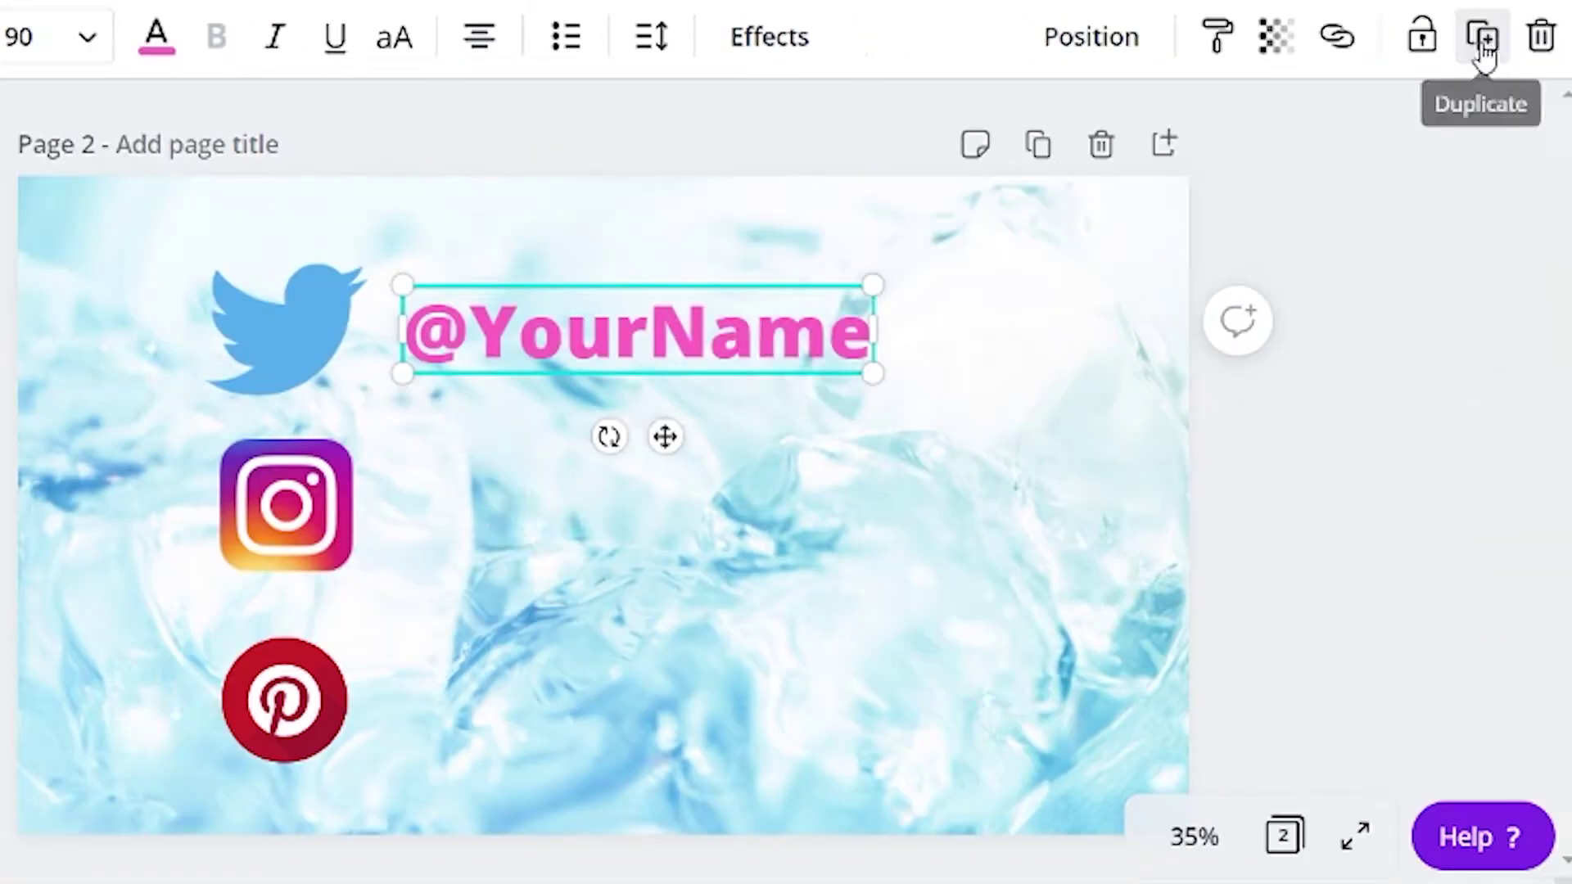
left_click(1481, 41)
left_click_drag(802, 385, 754, 491)
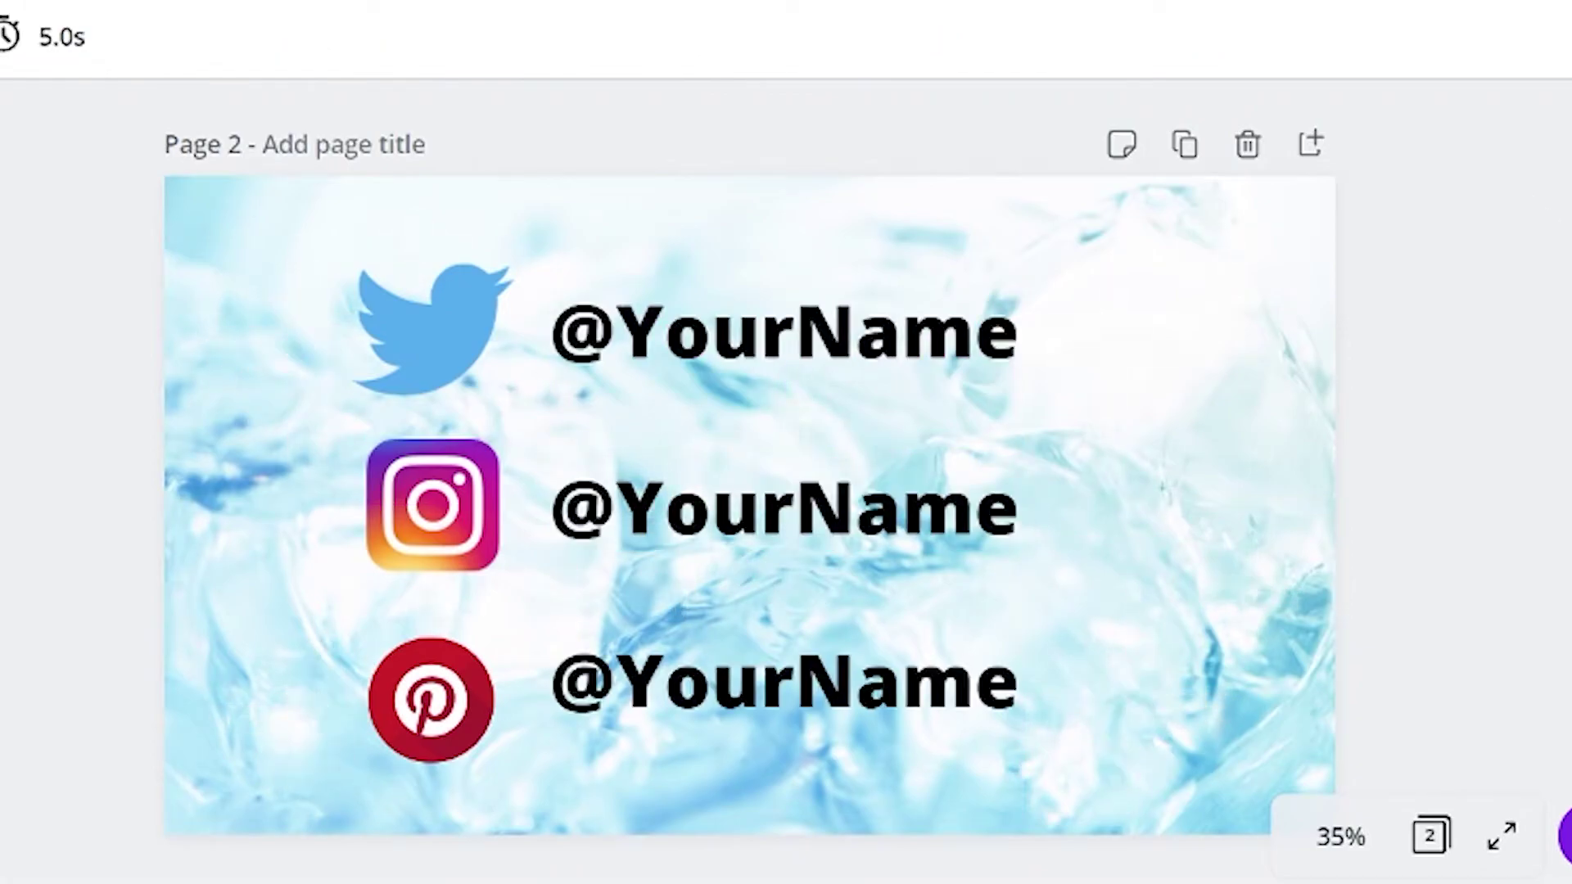
left_click(1186, 146)
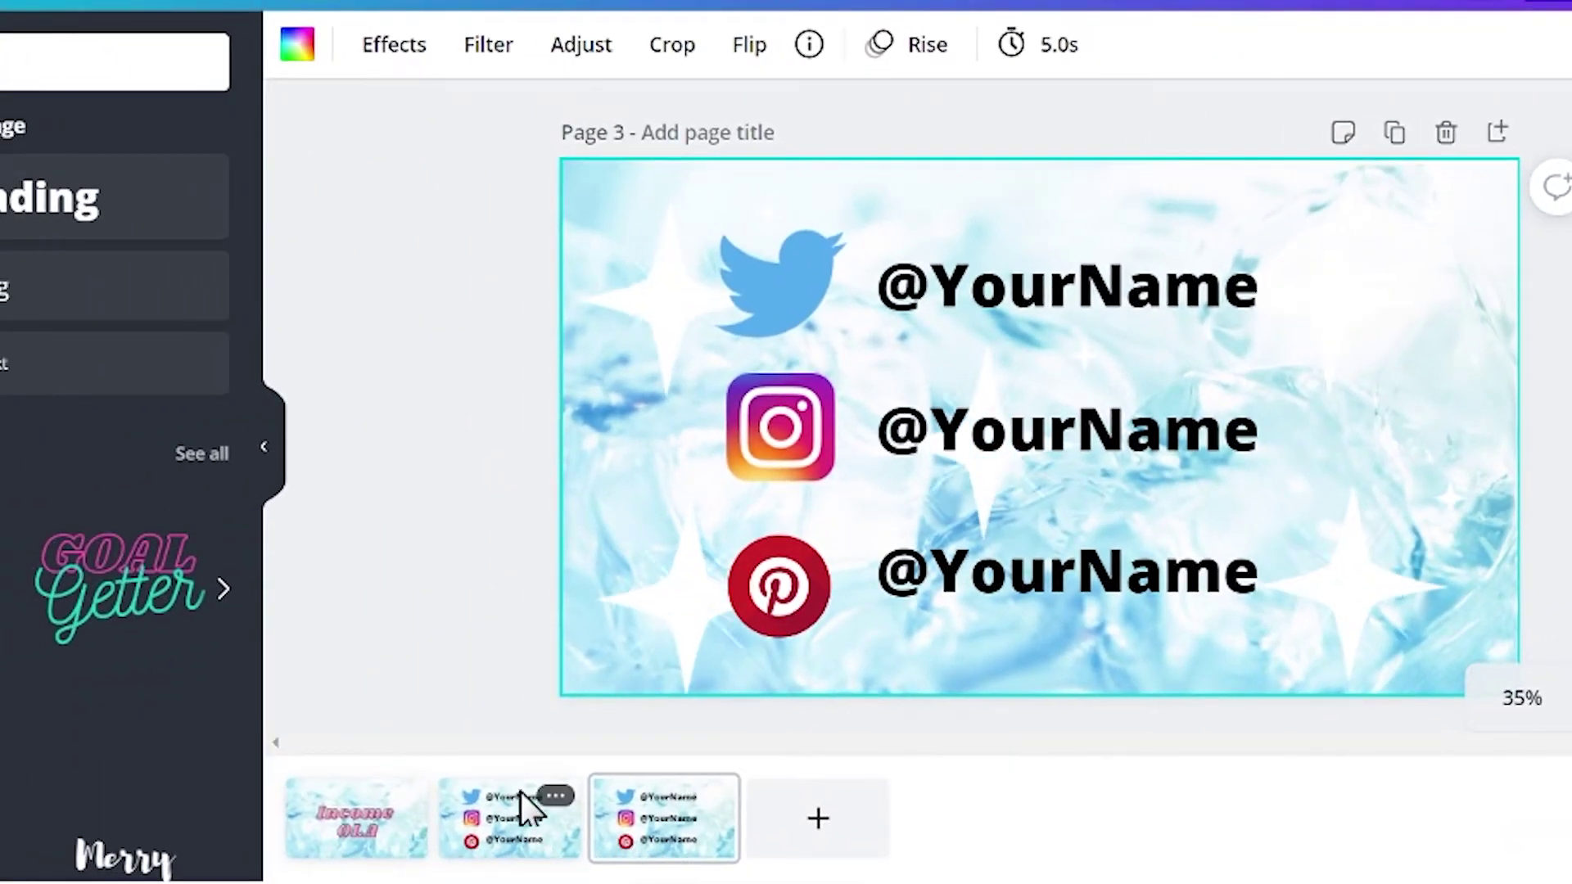
left_click(517, 841)
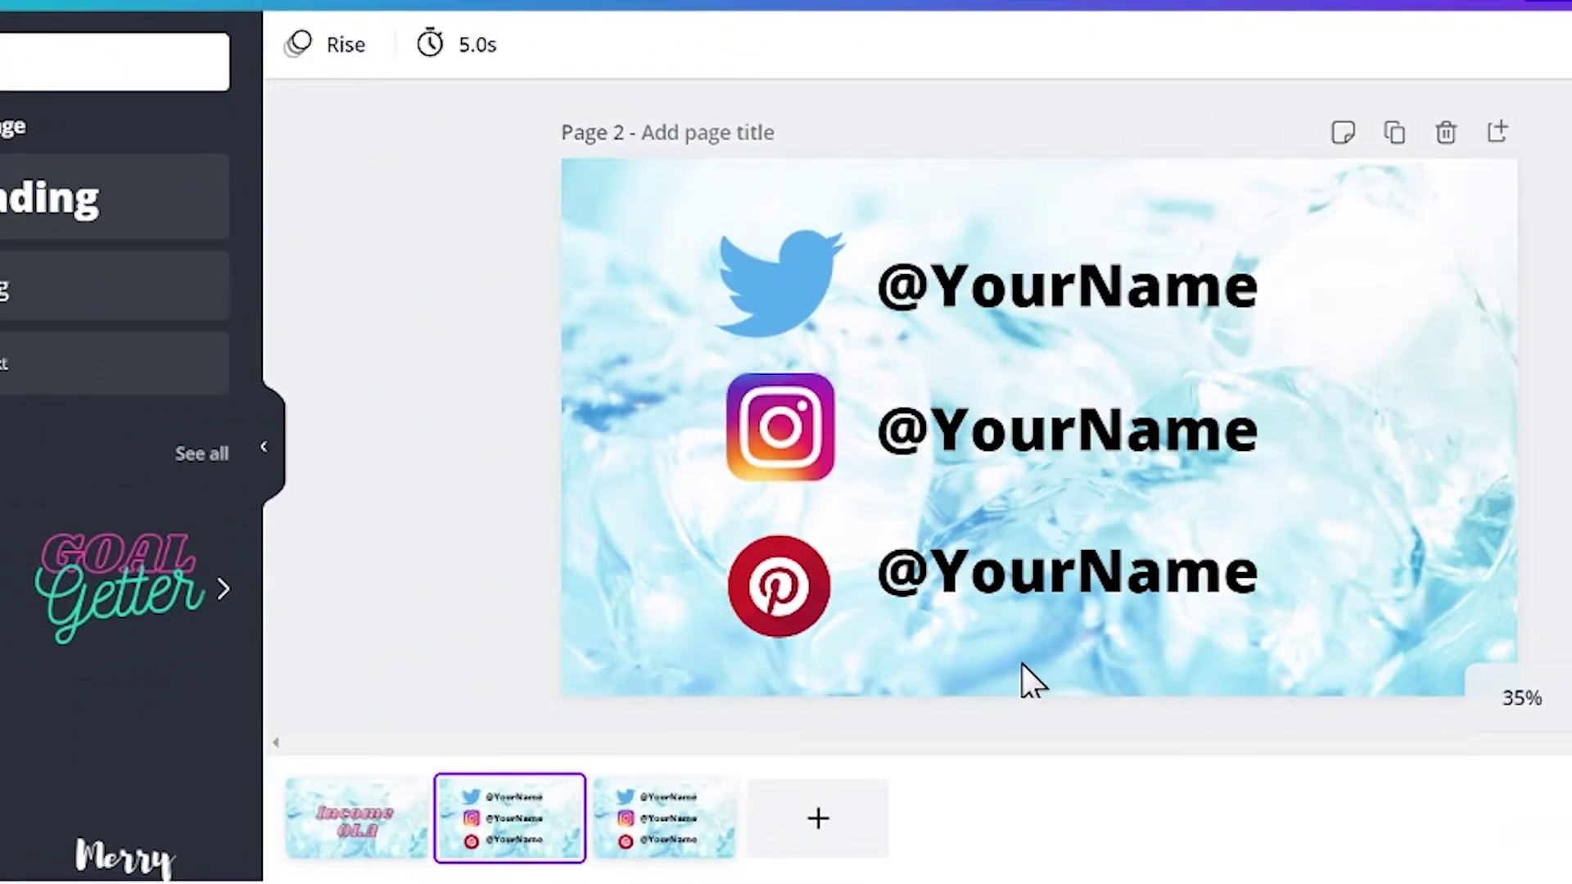
left_click_drag(1029, 679, 1139, 287)
key("Delete")
key("ctrl+a")
key("Delete")
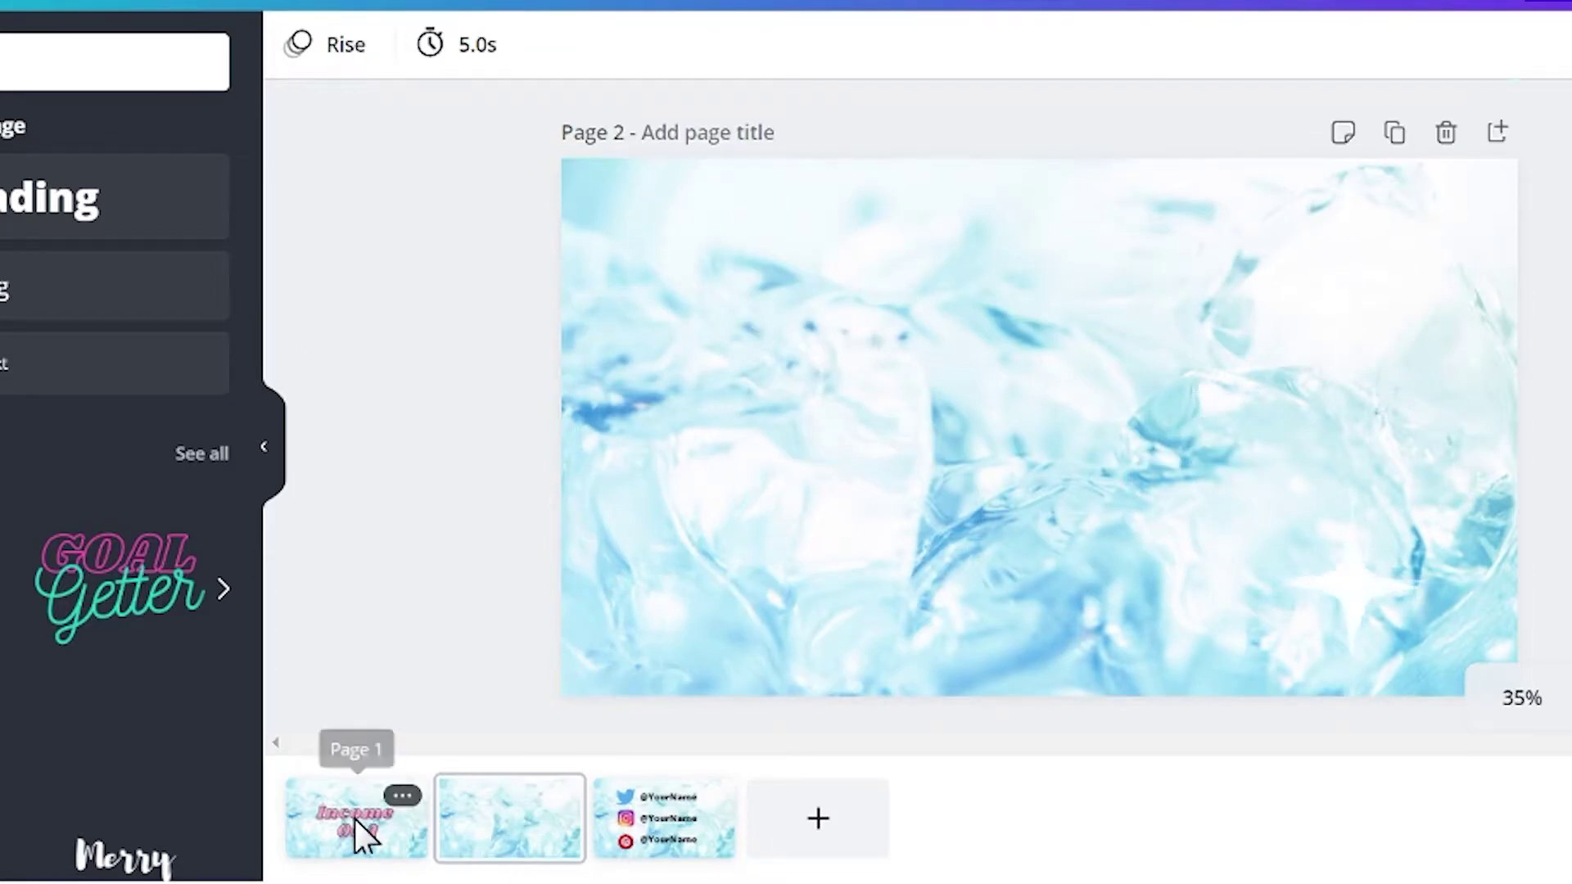
Step: Copy the Income OLA heading from page 1 to page 2, change its text to Let's Be Friends and centre it
left_click(354, 828)
left_click(1224, 462)
left_click_drag(914, 488, 510, 831)
double_click(1193, 553)
key("BackSpace")
key("BackSpace")
key("BackSpace")
key("BackSpace")
key("BackSpace")
key("BackSpace")
key("BackSpace")
key("BackSpace")
type("Let's")
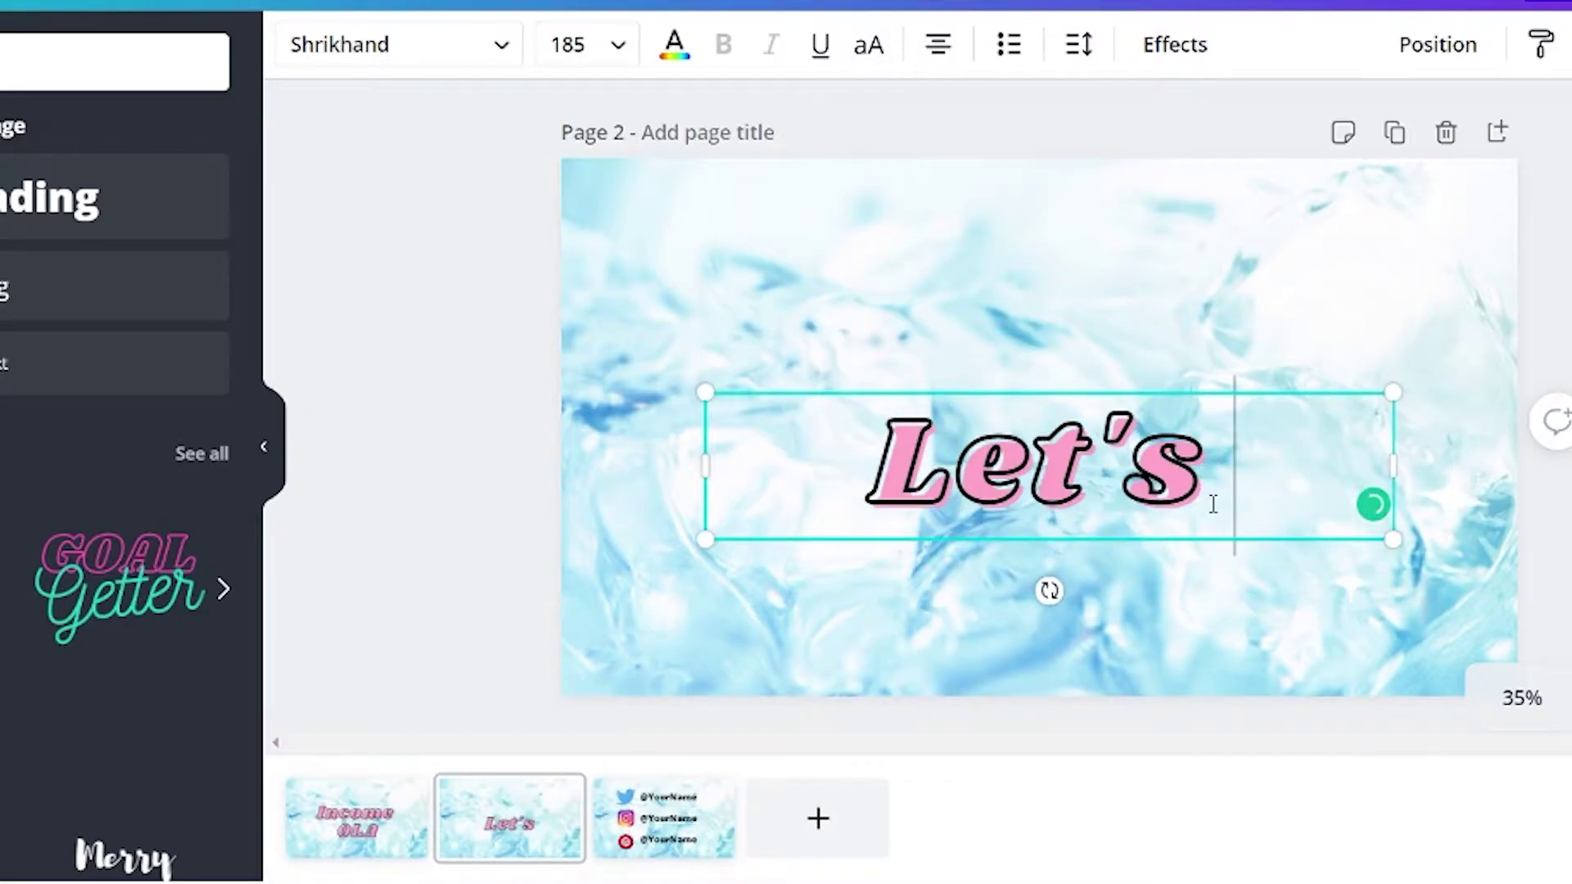
type(" Be Friends")
left_click_drag(985, 440, 984, 398)
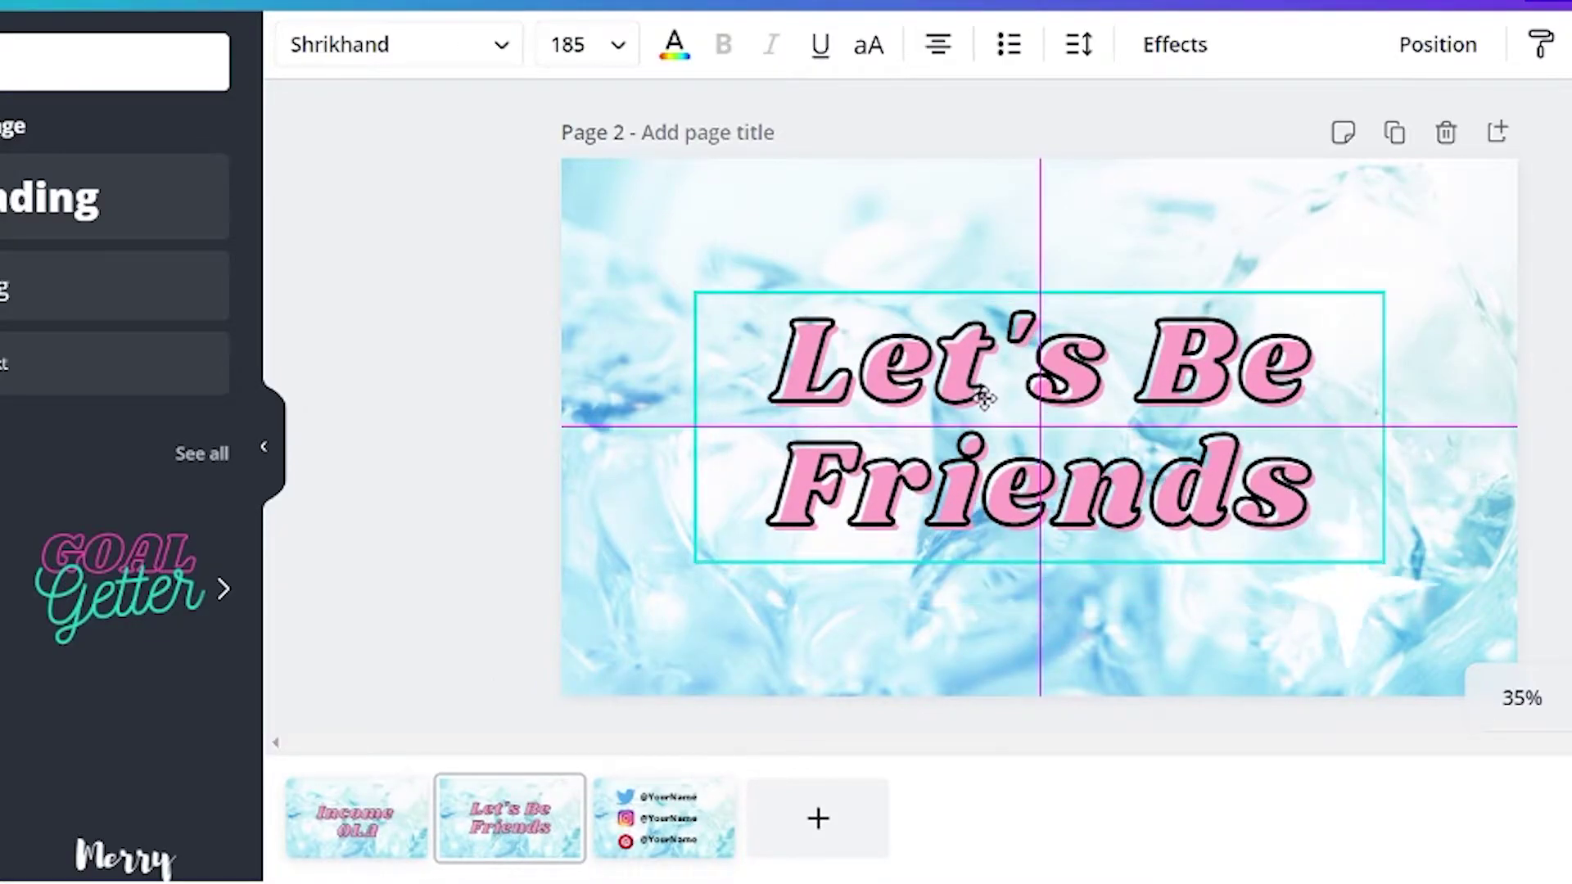
key("Escape")
Step: Change the page animation of the social media page to Tumble
left_click(673, 838)
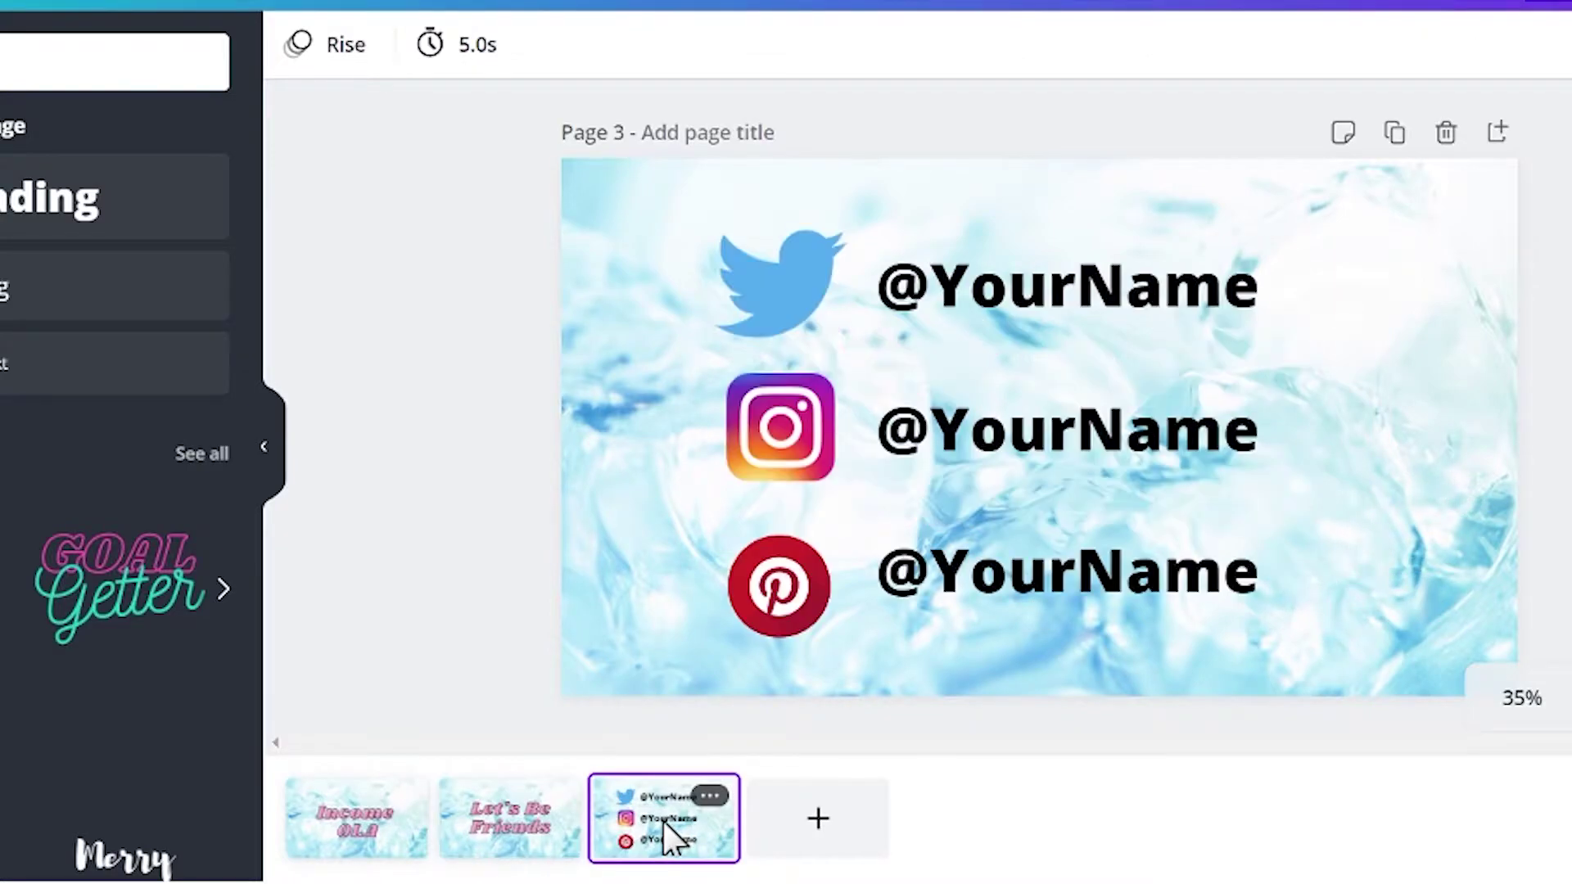
left_click(900, 675)
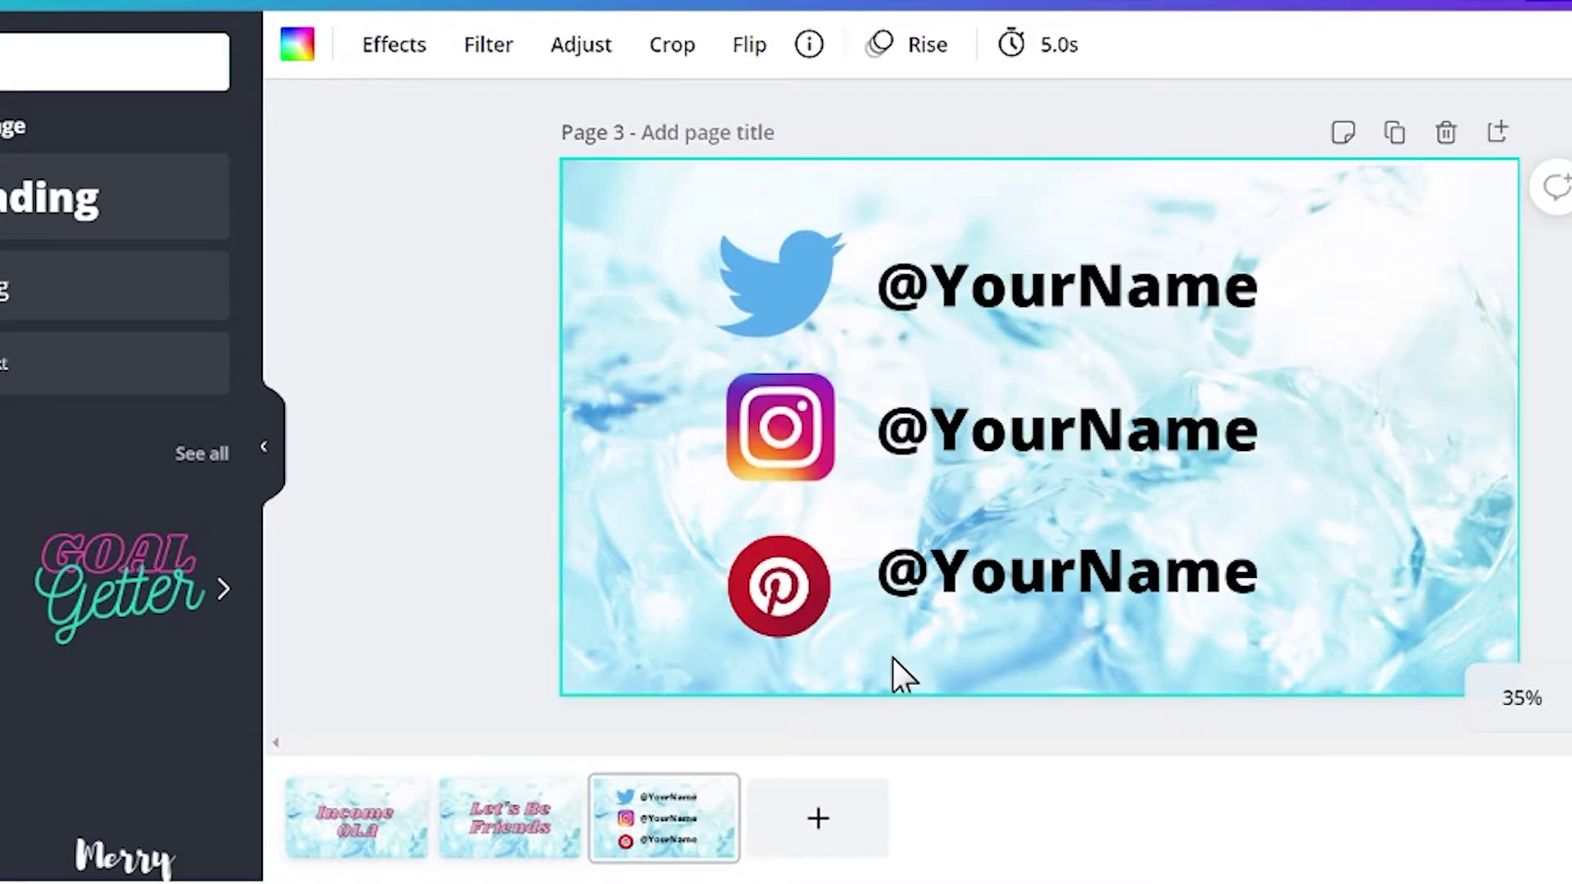
left_click(923, 45)
left_click(413, 237)
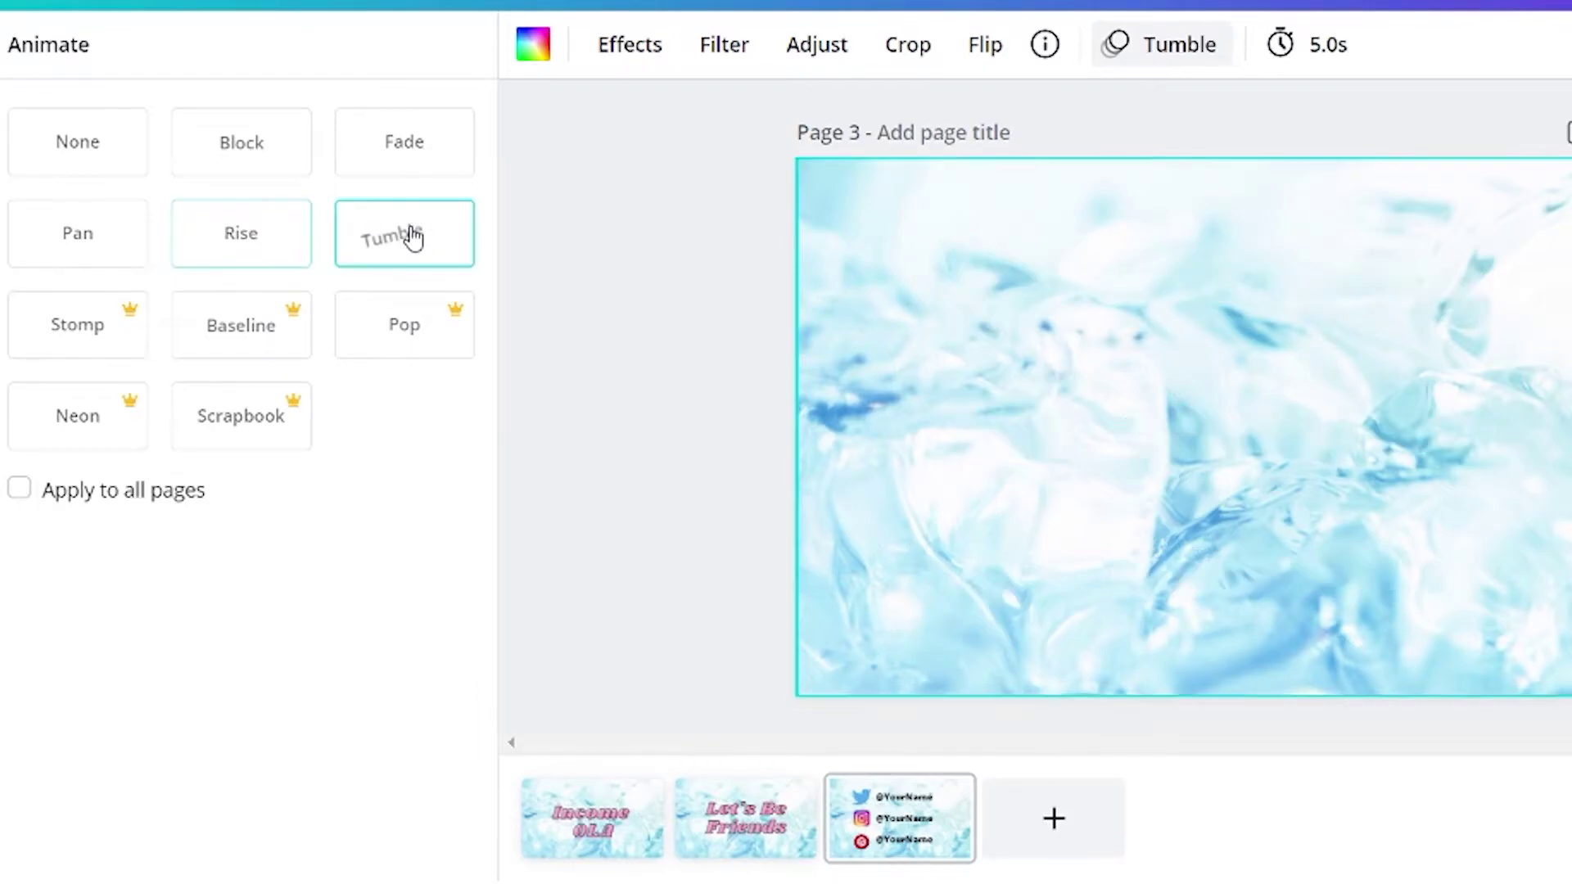
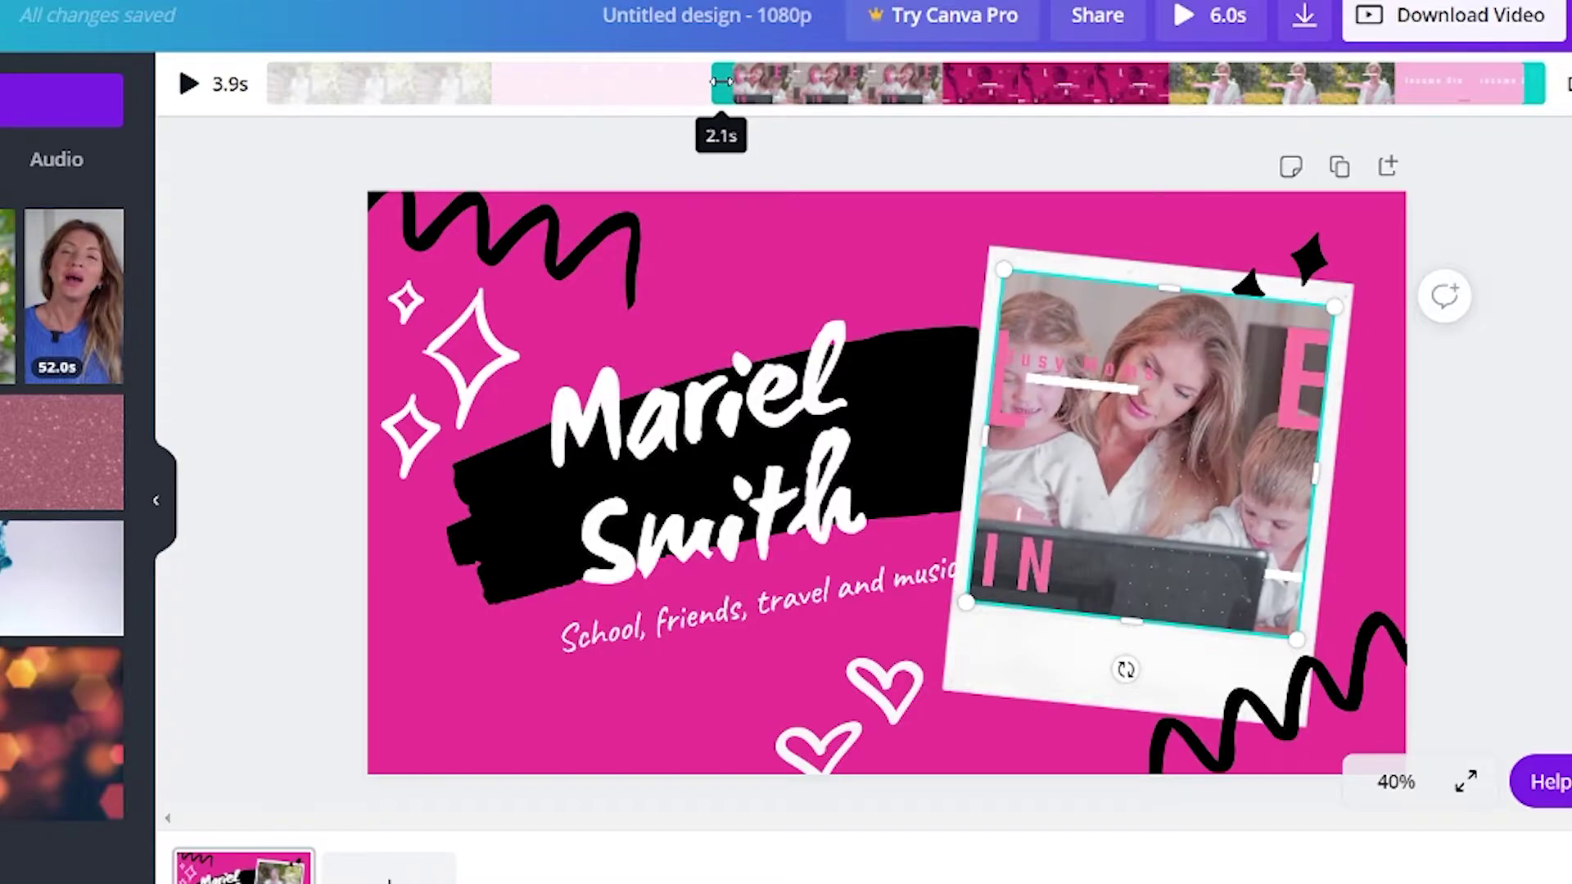
Step: In the polaroid template design, replace the name heading with Income Ola and recolour the page background light pink
left_click(672, 469)
key("ctrl+a")
type("Income")
key("Return")
type("Ola")
left_click(796, 54)
left_click(519, 719)
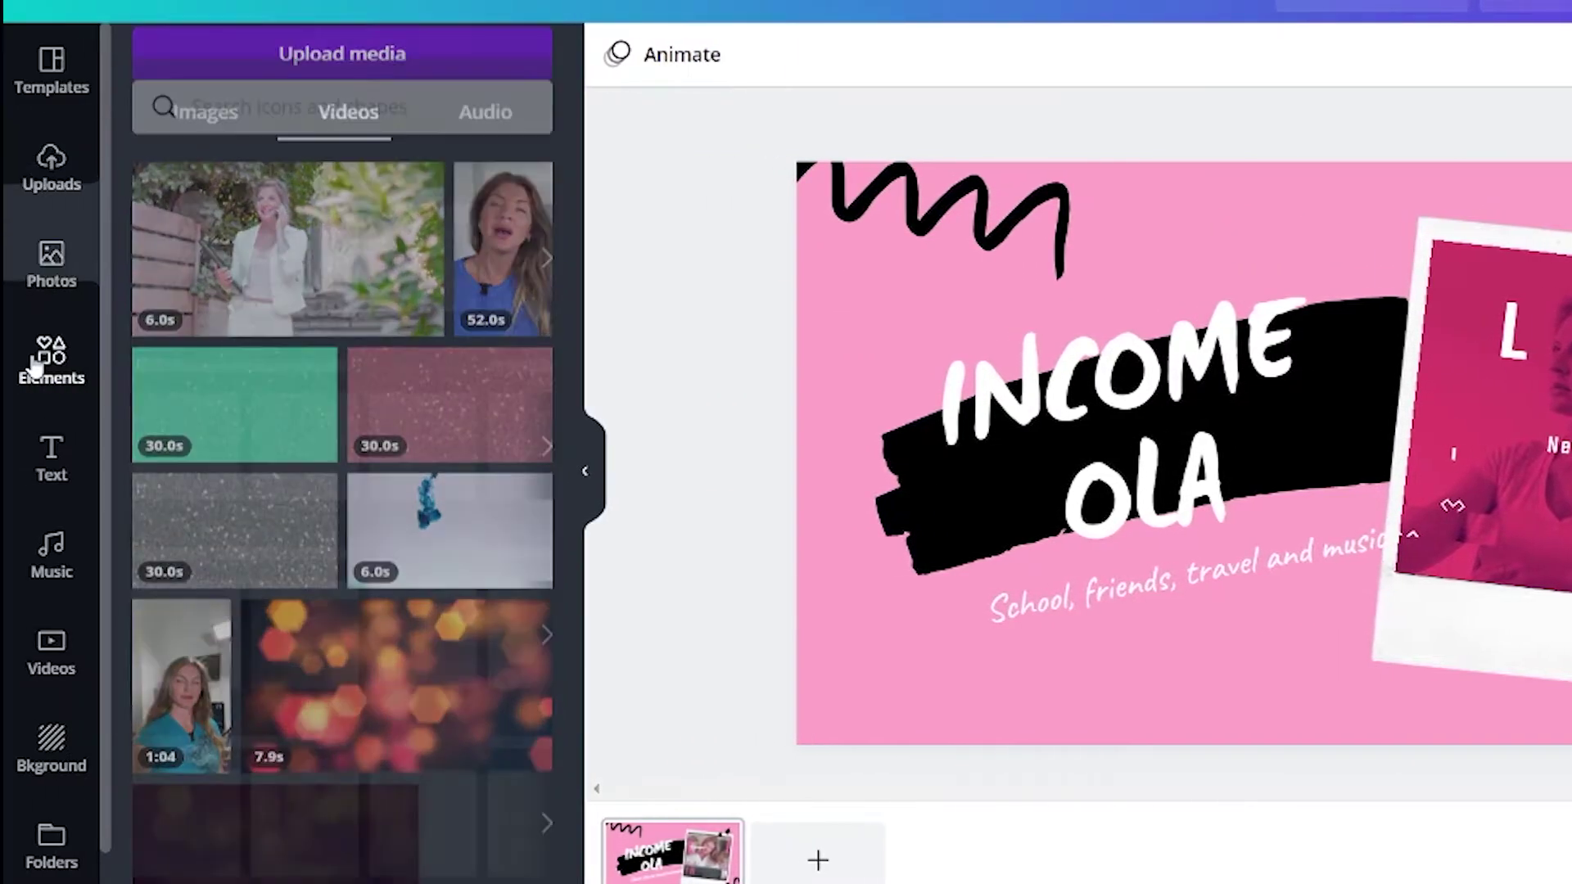
Step: Search the elements for animated sparkles and place a white sparkle in the page's upper left area
left_click(45, 358)
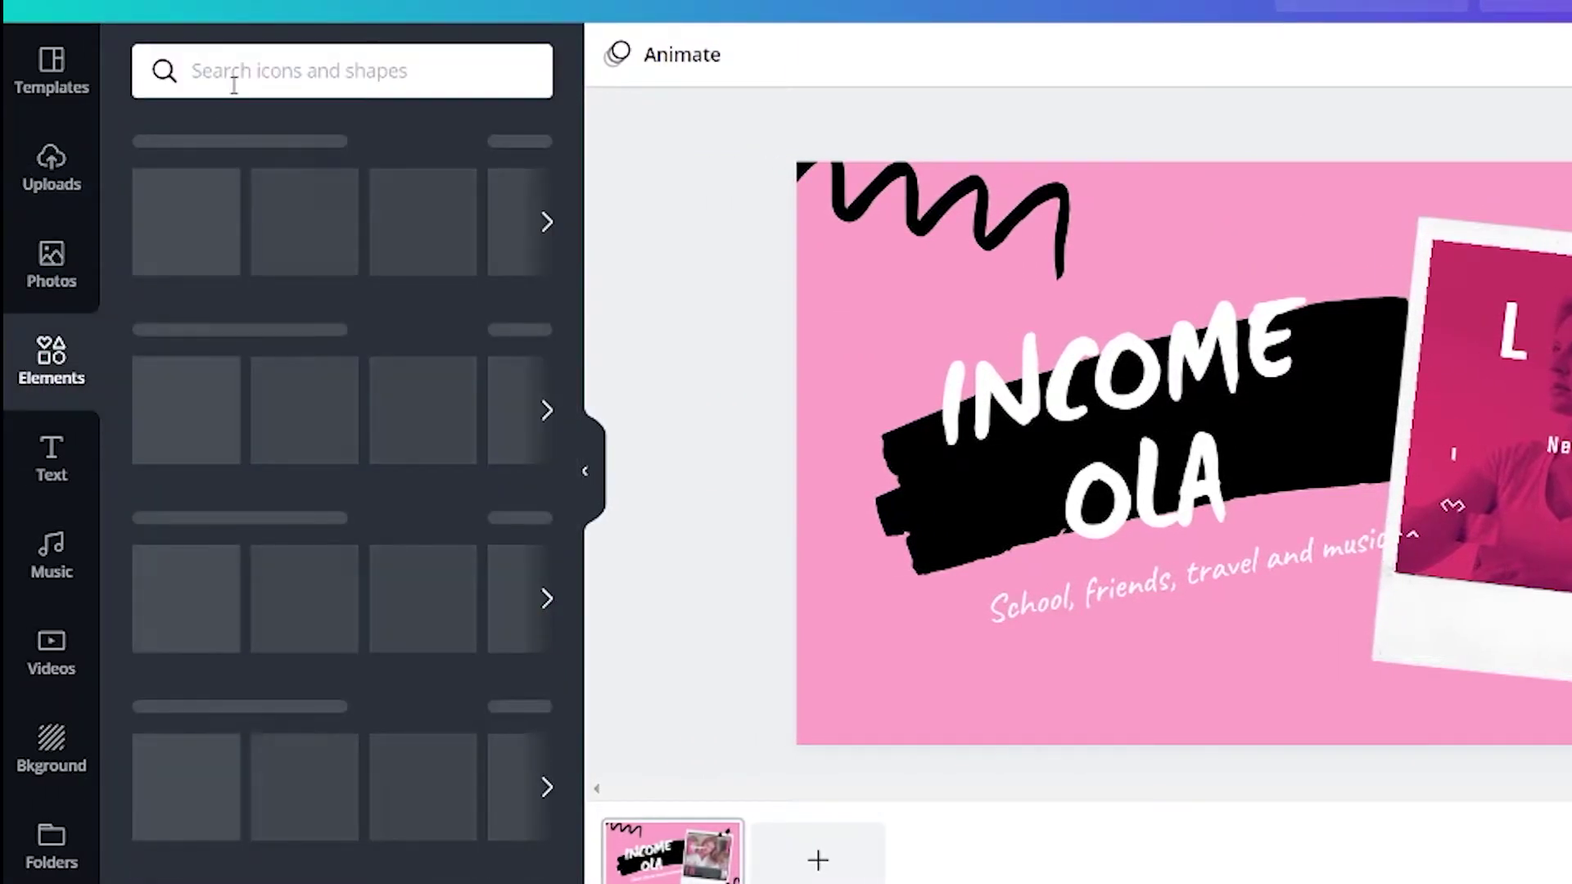
left_click(238, 75)
type("animated sparkl")
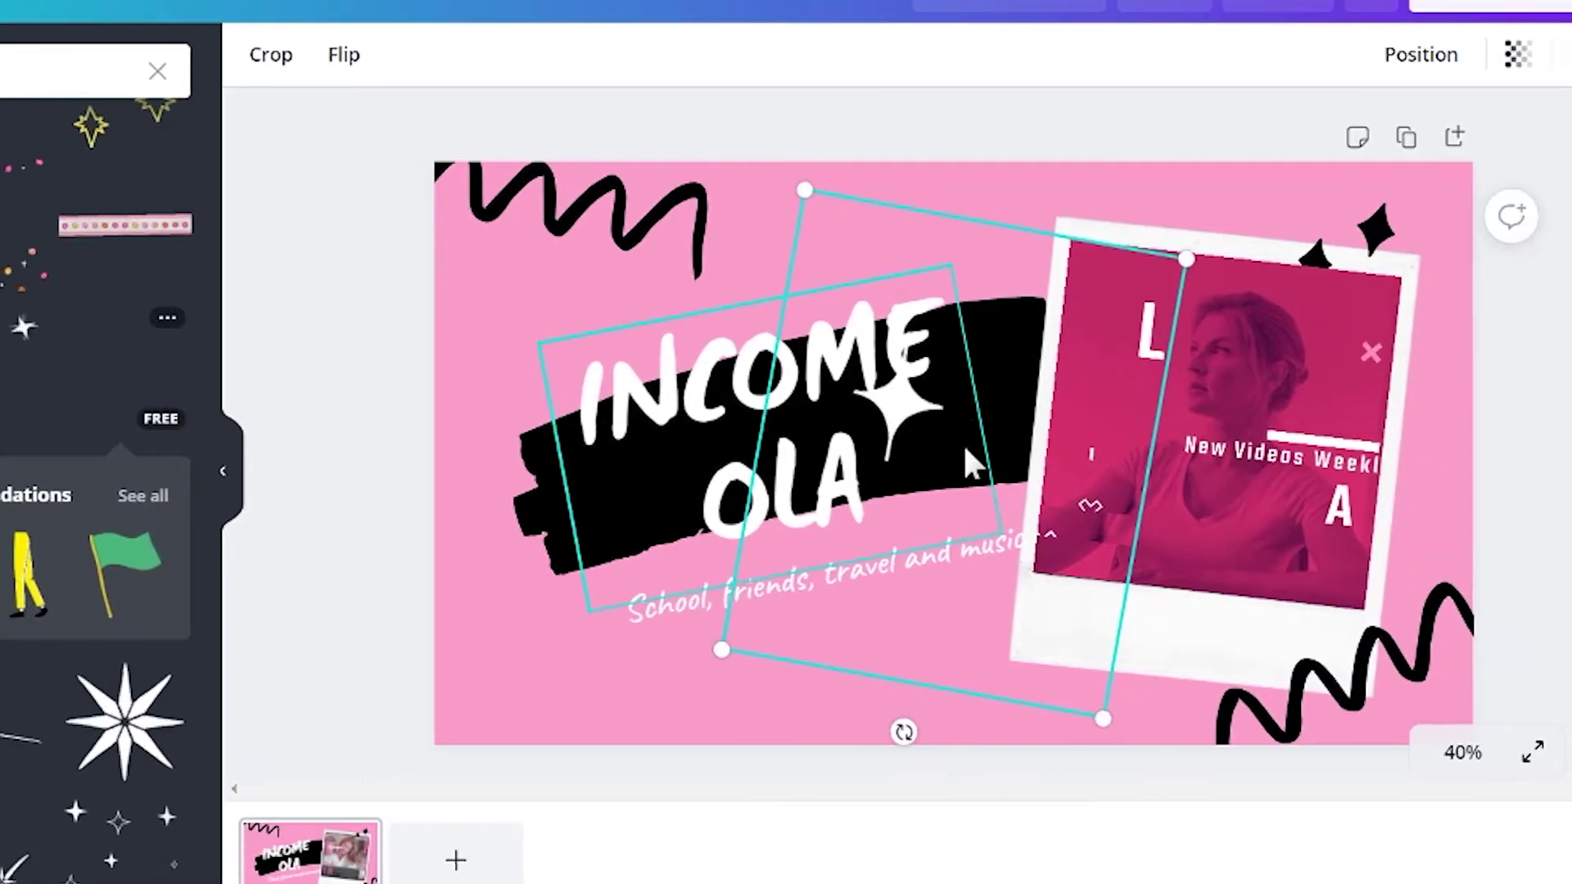
left_click_drag(969, 456, 551, 281)
left_click(1543, 229)
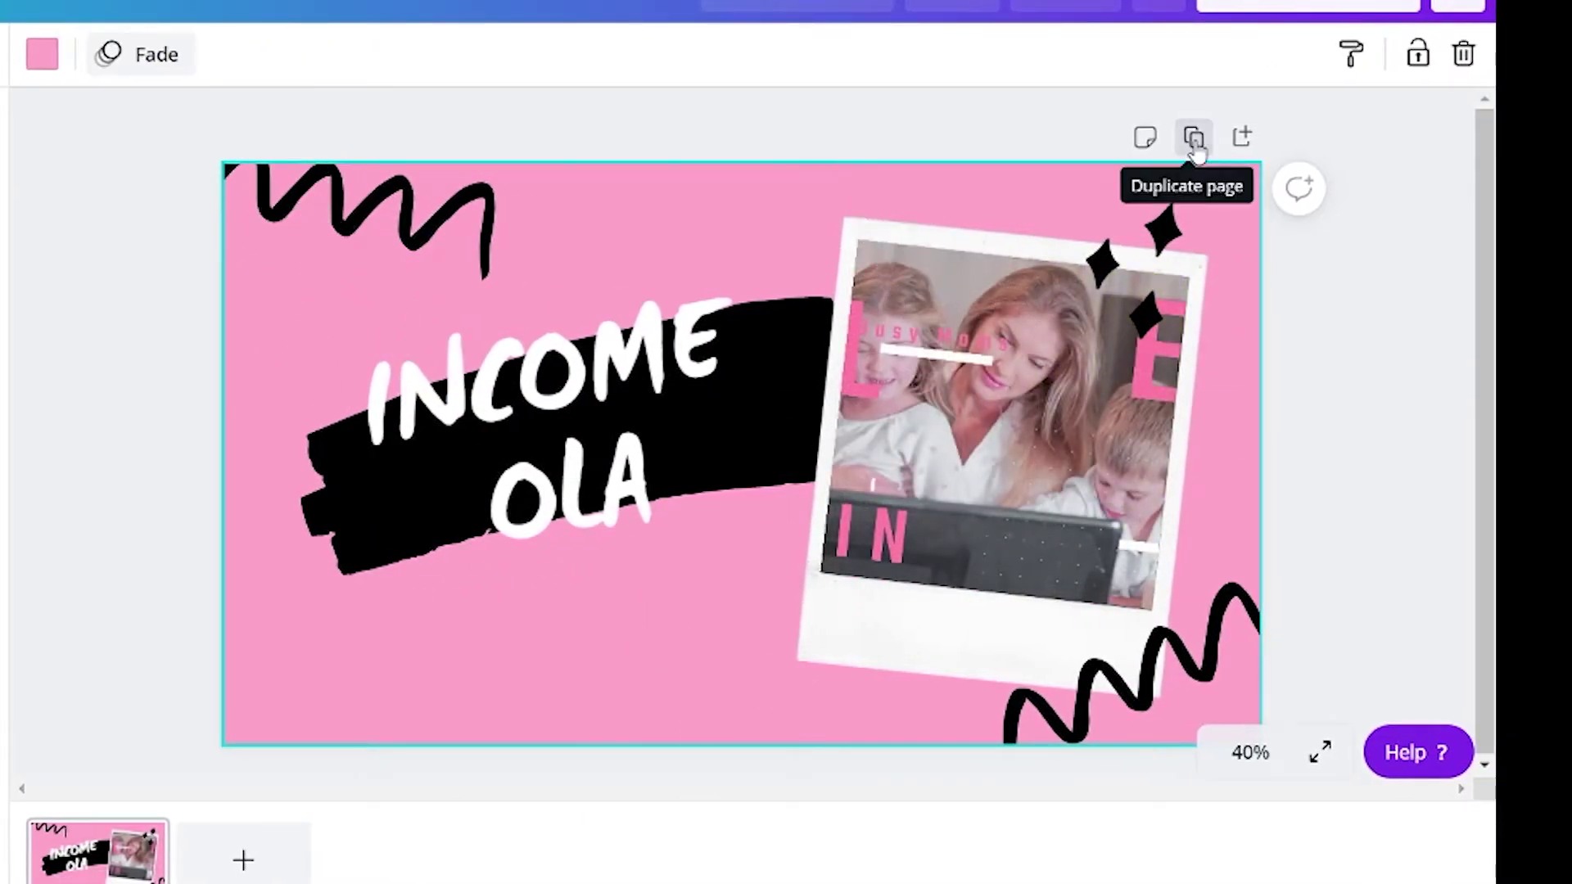
Step: Duplicate the polaroid page and delete everything except the pink background from page 2
left_click(1193, 139)
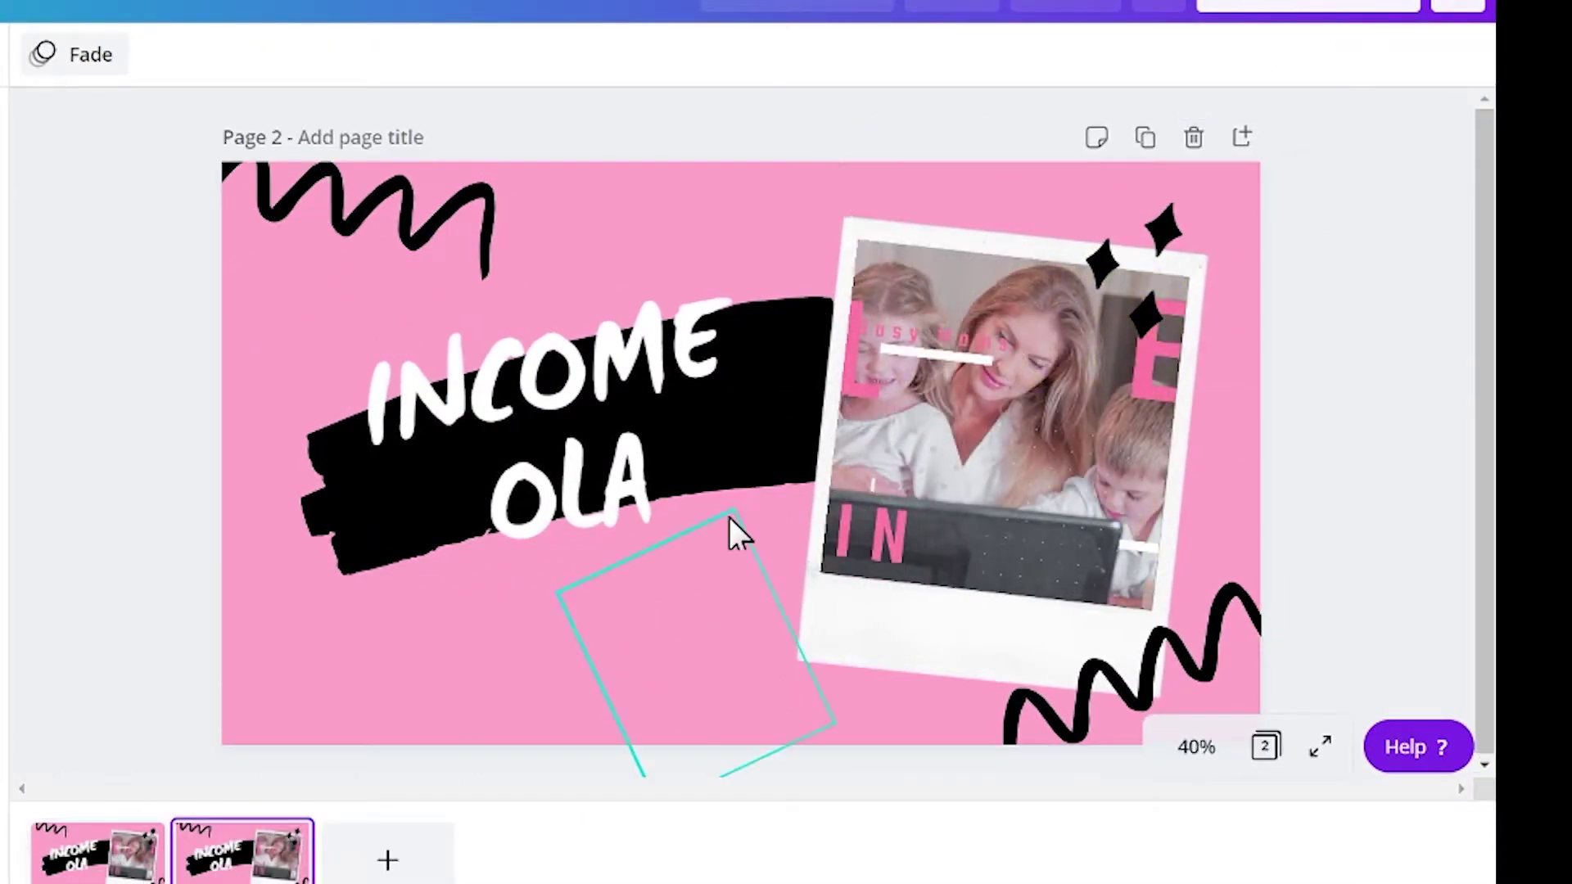
left_click_drag(553, 247, 1011, 553)
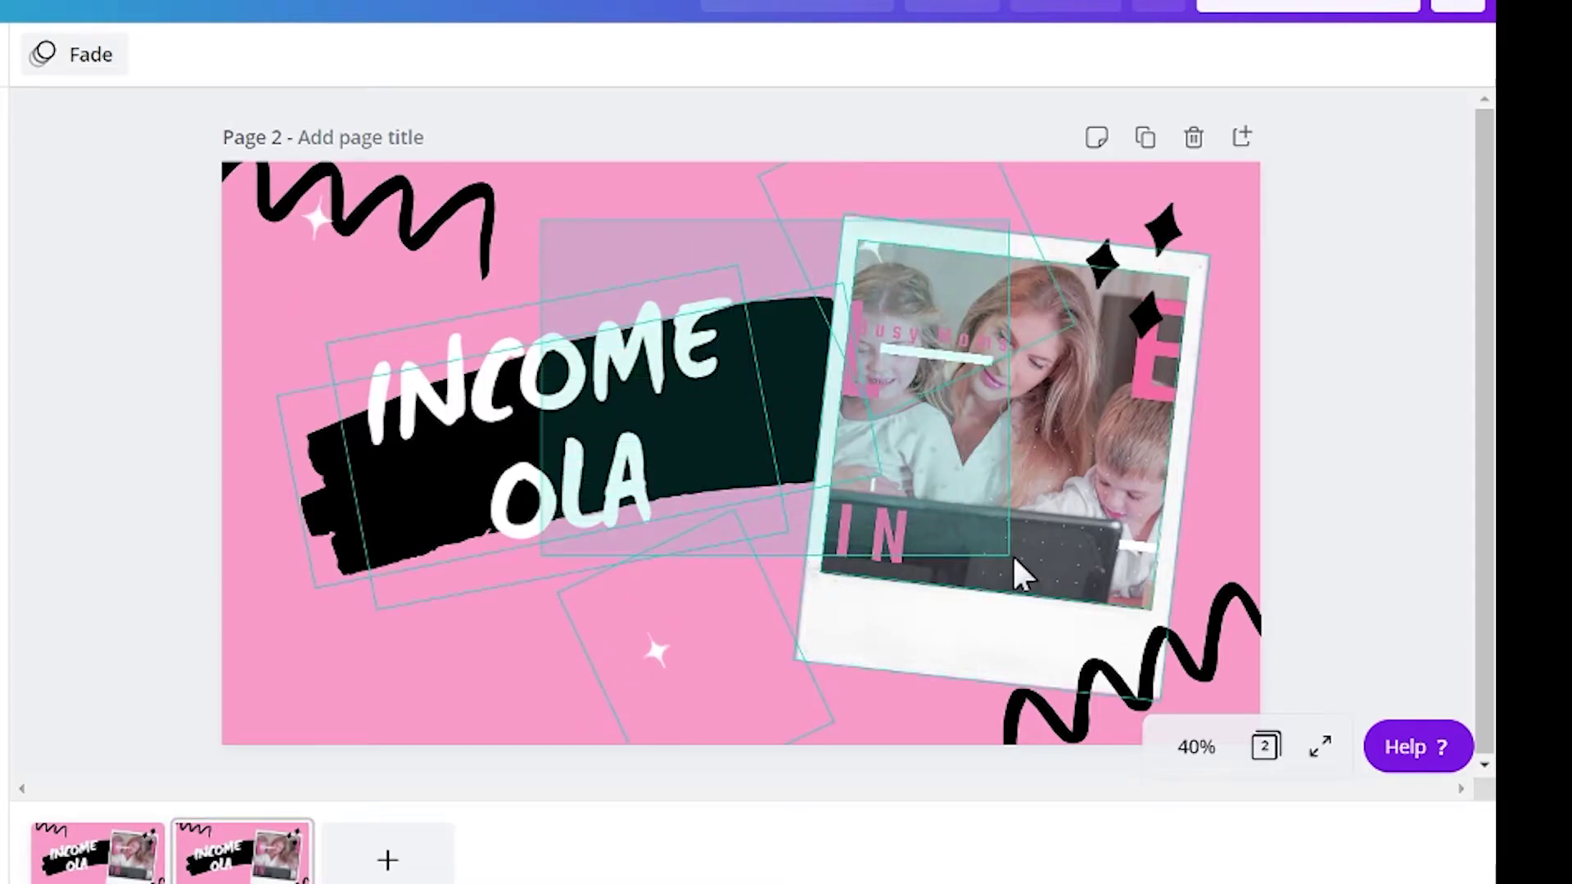
key("Delete")
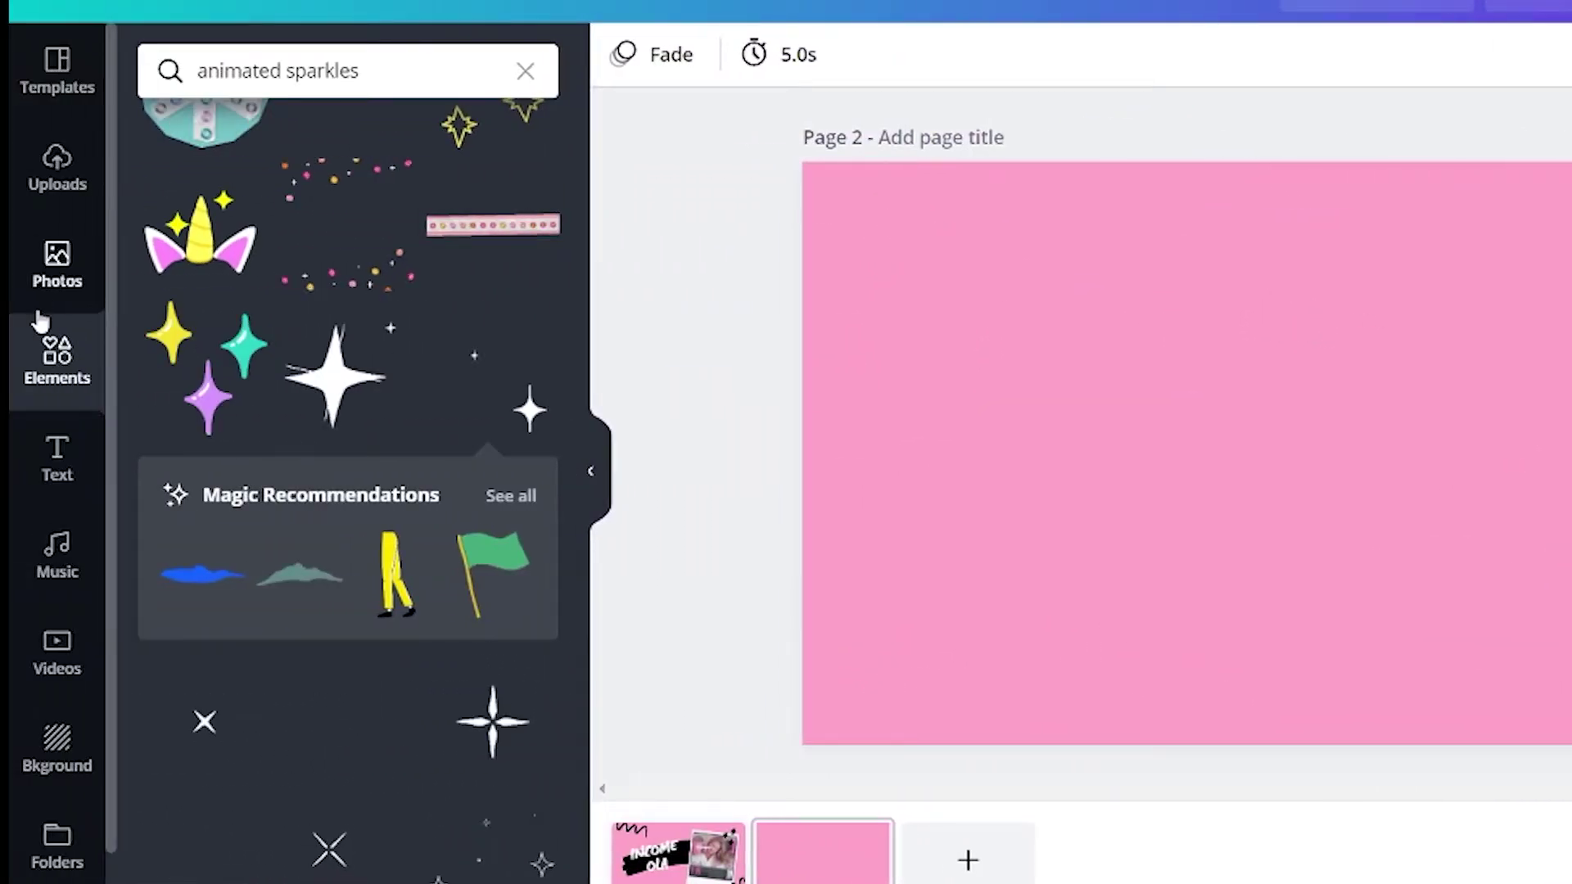
Step: Search the elements for animated subscribe and centre the black subscribe graphic with the pink highlight on page 2
left_click(56, 356)
left_click(375, 70)
type("animated subscribe")
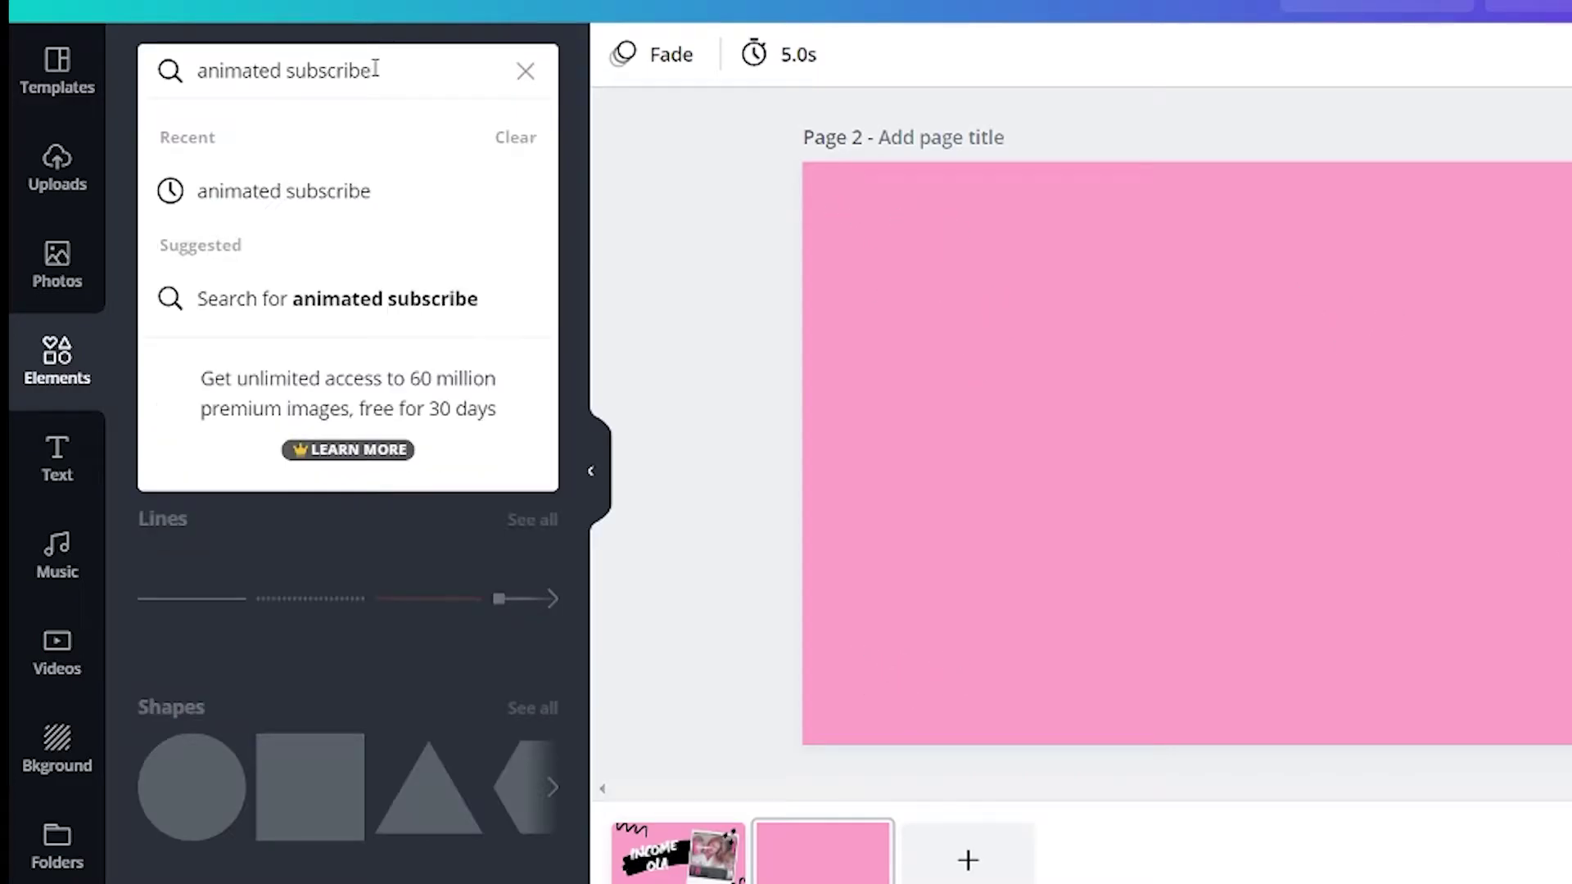
key("Return")
left_click(206, 449)
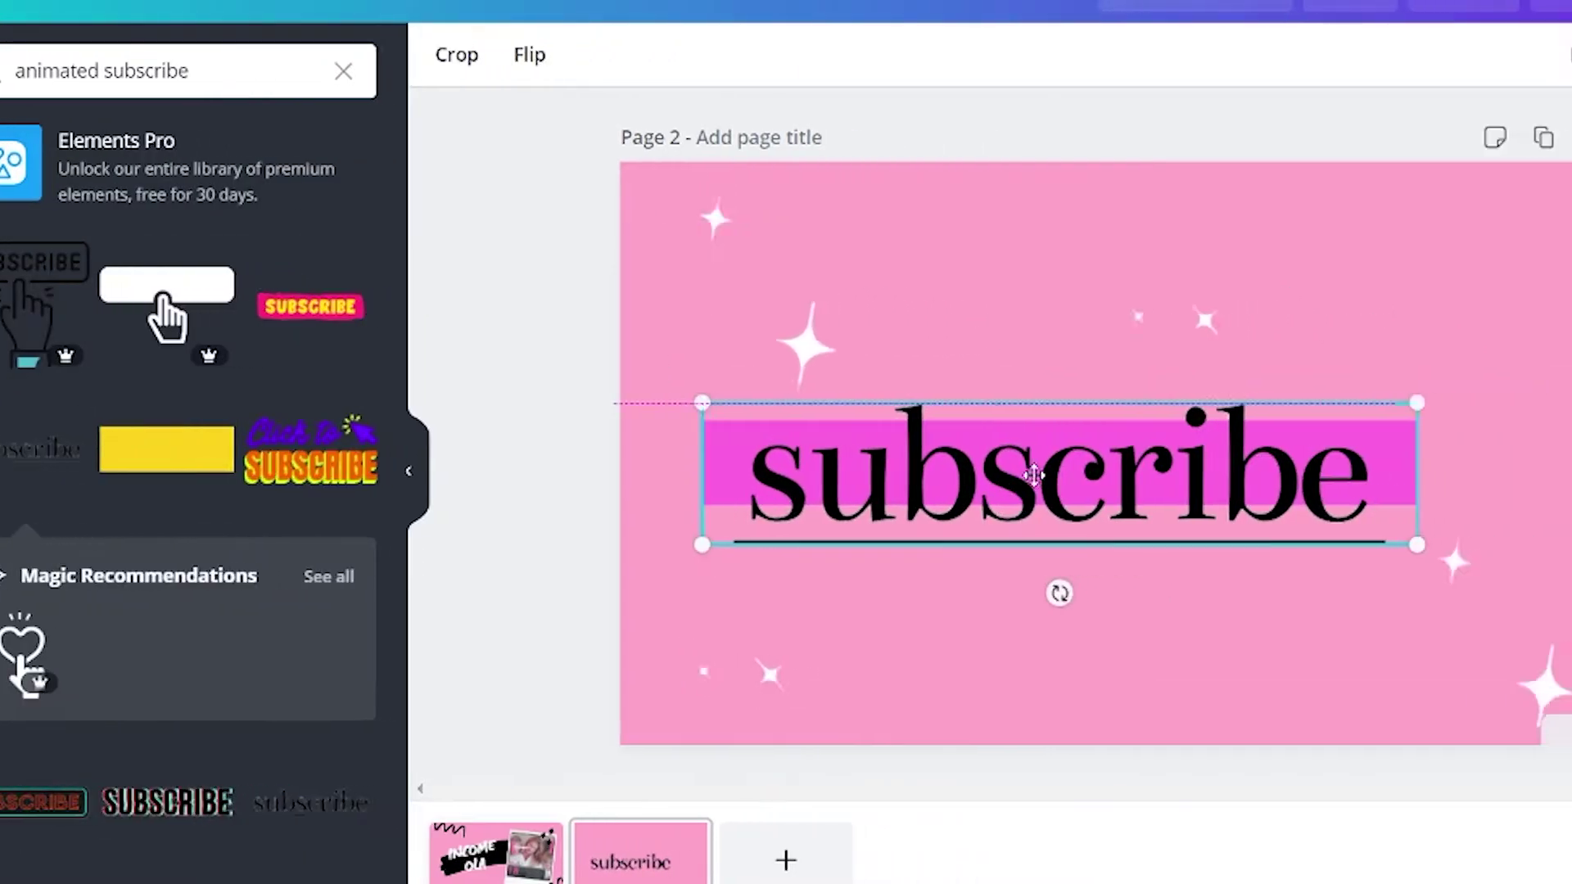
left_click_drag(1034, 476, 1113, 465)
Step: Set the timing of the subscribe page to 2.0 seconds
left_click(721, 245)
left_click(358, 66)
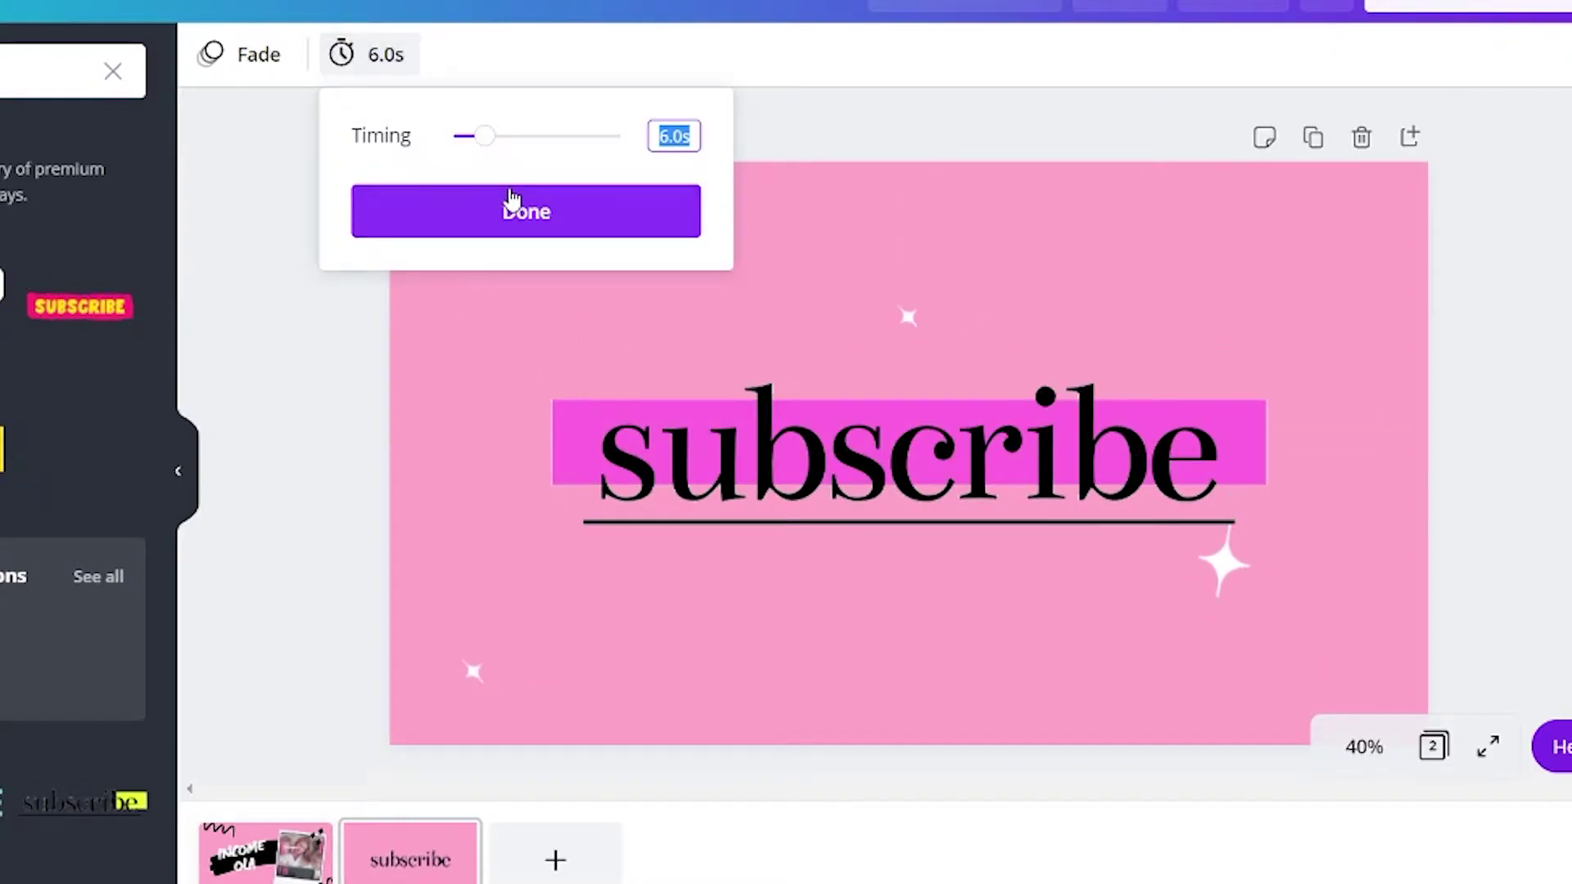
left_click_drag(485, 135, 463, 139)
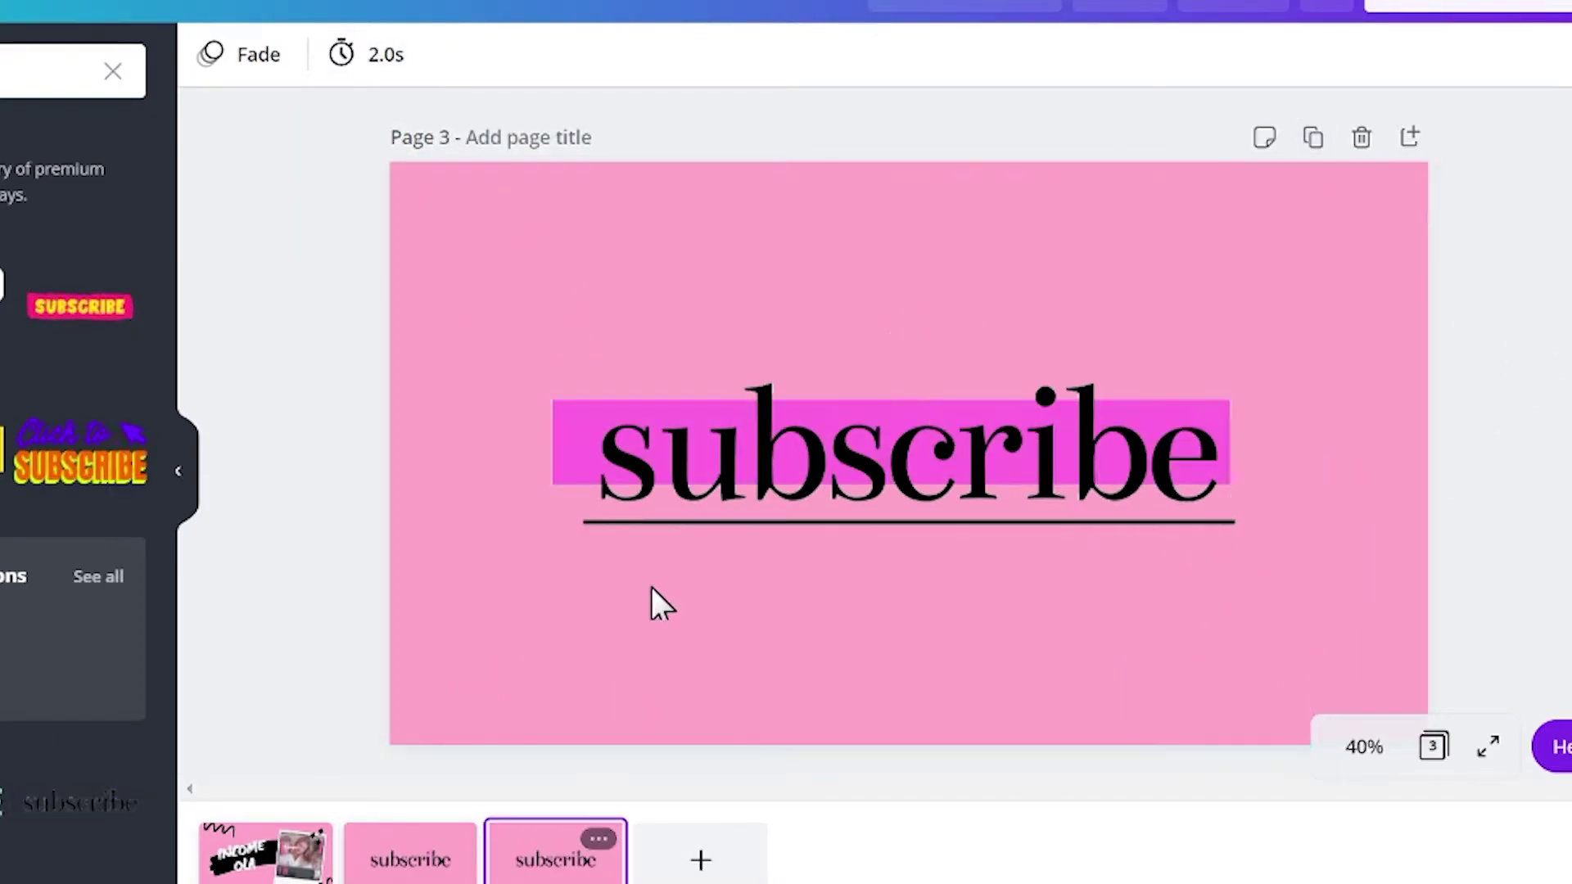
Step: On the duplicated page 3, replace the subscribe graphic with the "Thank you!" text combination, reworded to "Follow Me"
left_click(819, 458)
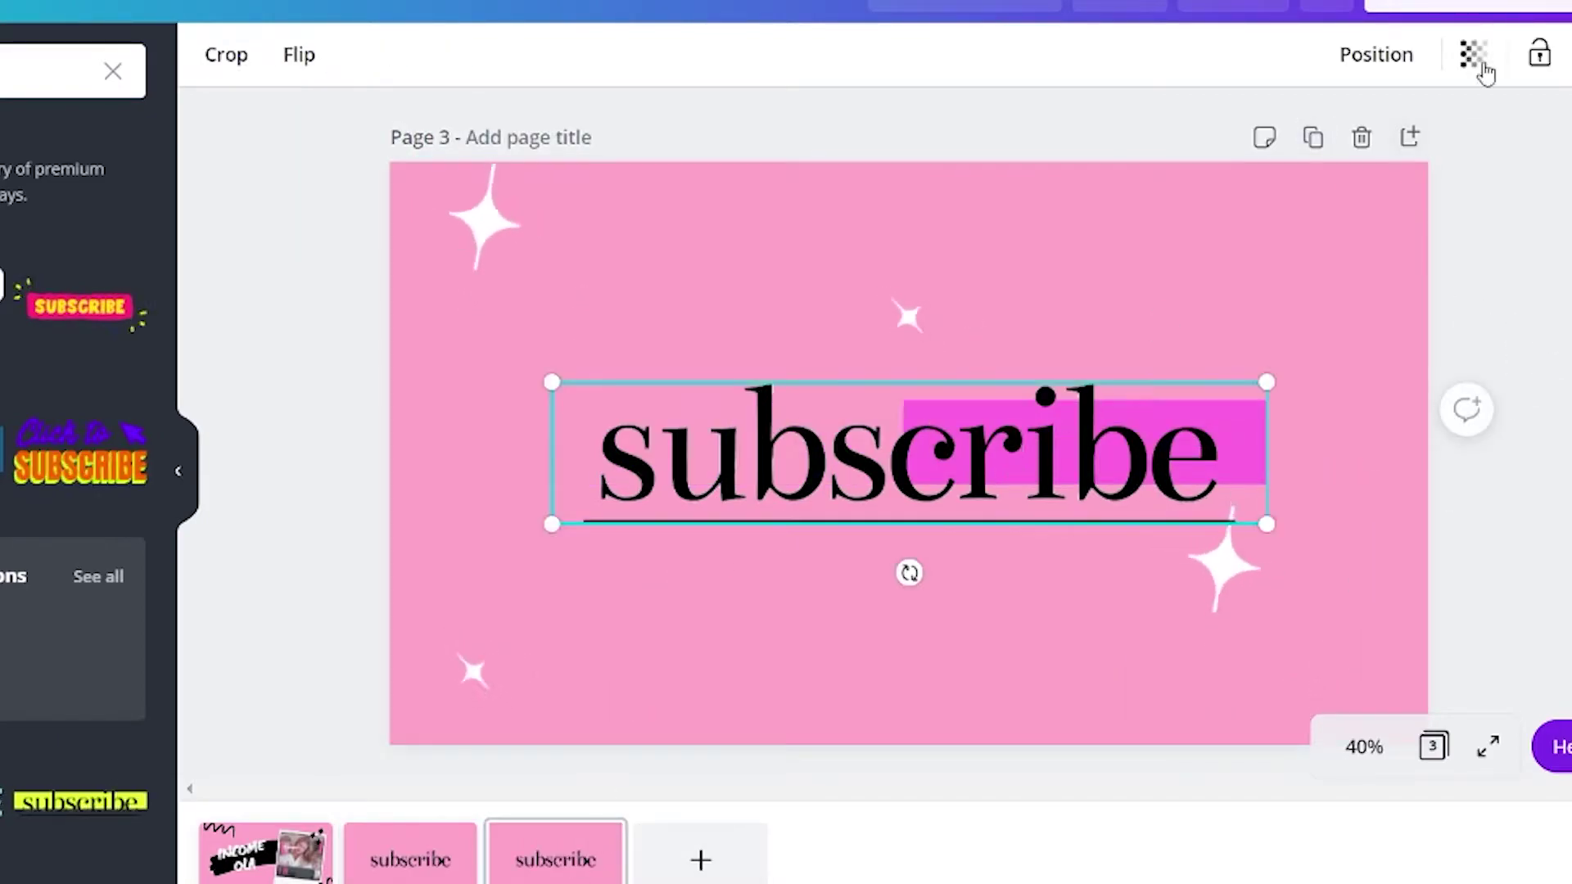
key("Delete")
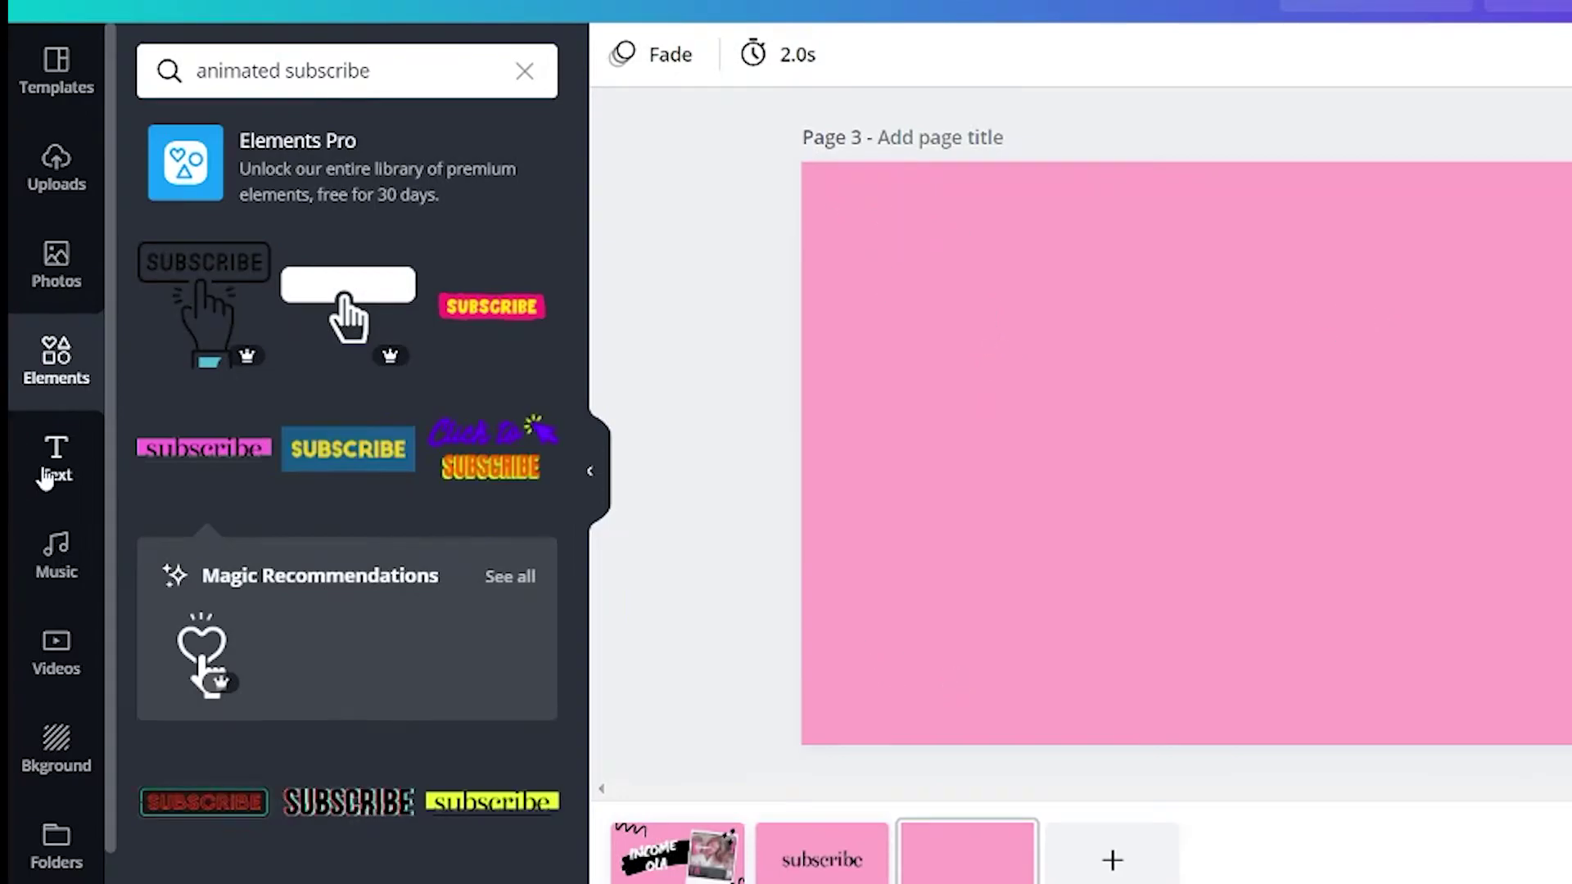
left_click(45, 478)
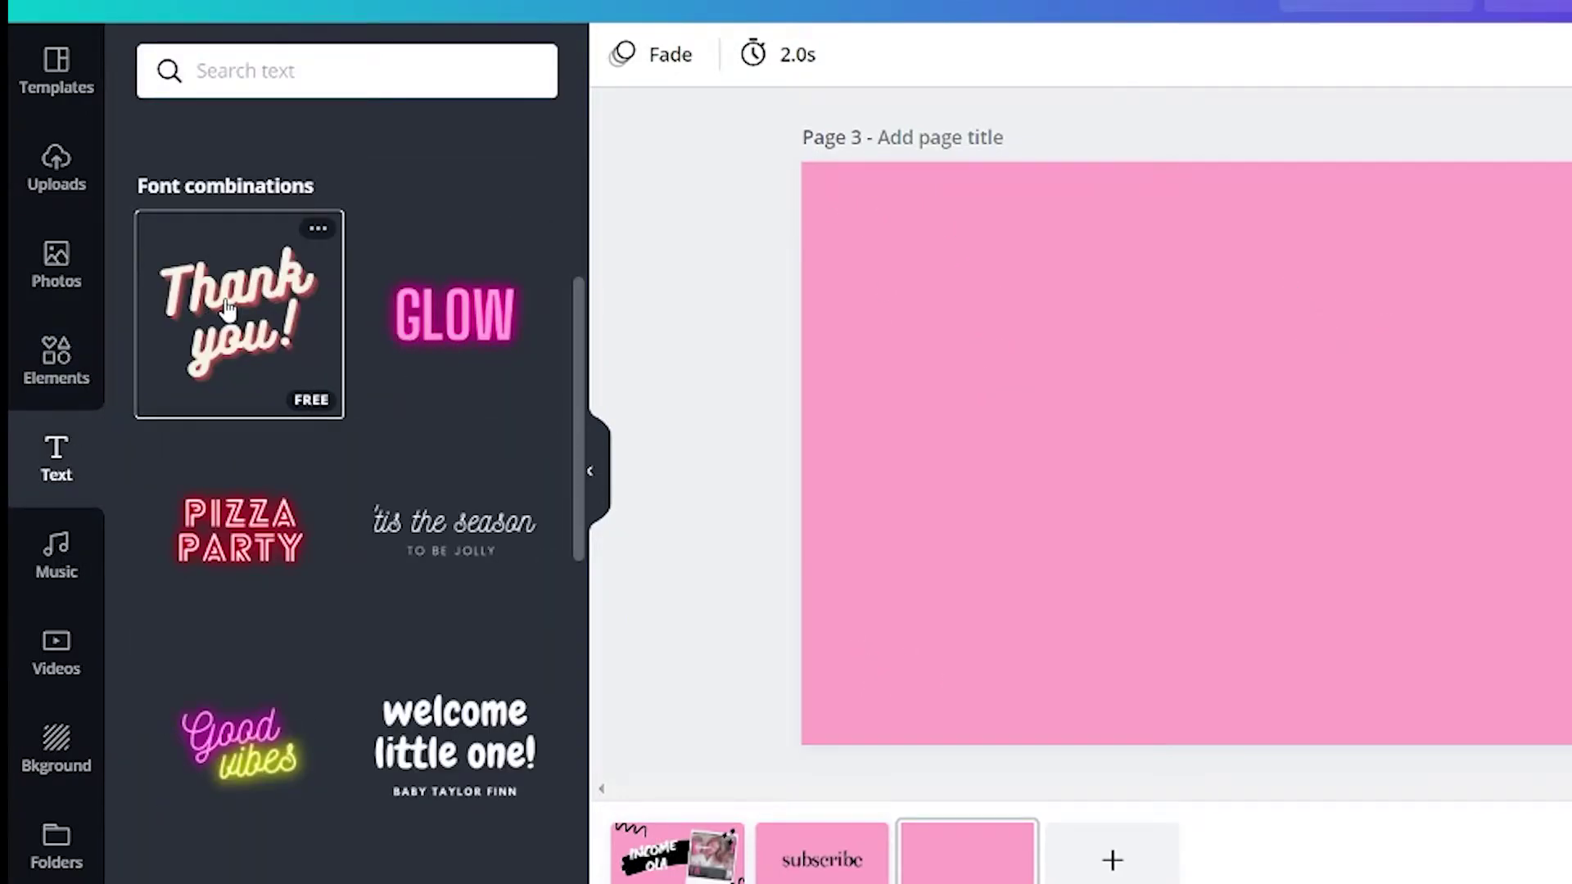
left_click(227, 309)
double_click(1064, 540)
type("Me")
double_click(759, 413)
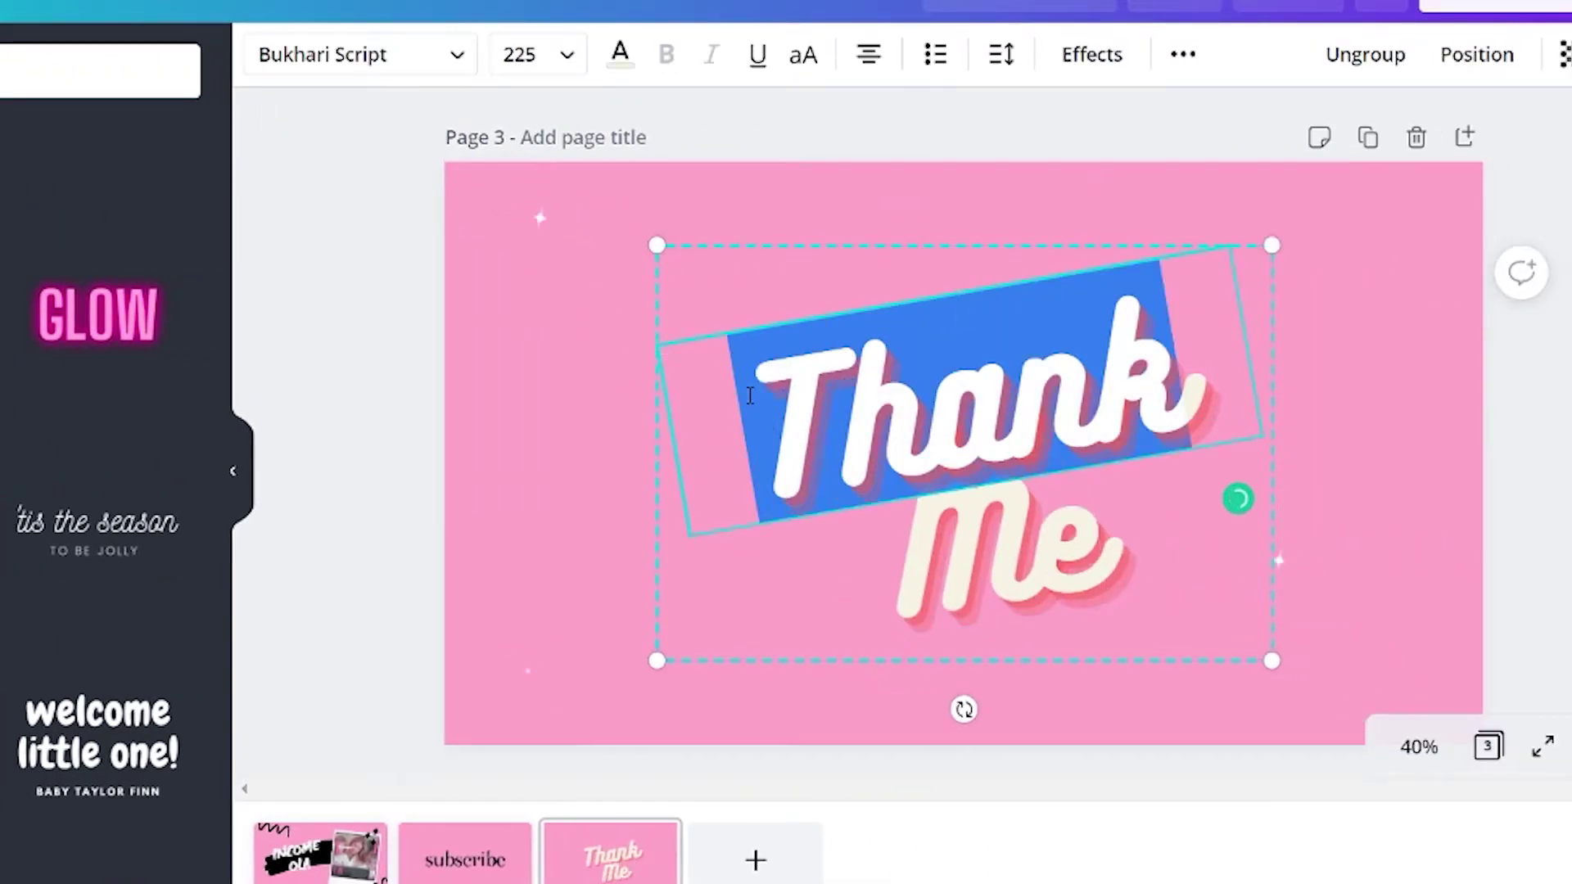
type("Follow")
Step: Fade the Follow Me text to about 42 transparency and enlarge it to fill the whole page
left_click(1564, 54)
left_click_drag(1544, 123, 1414, 138)
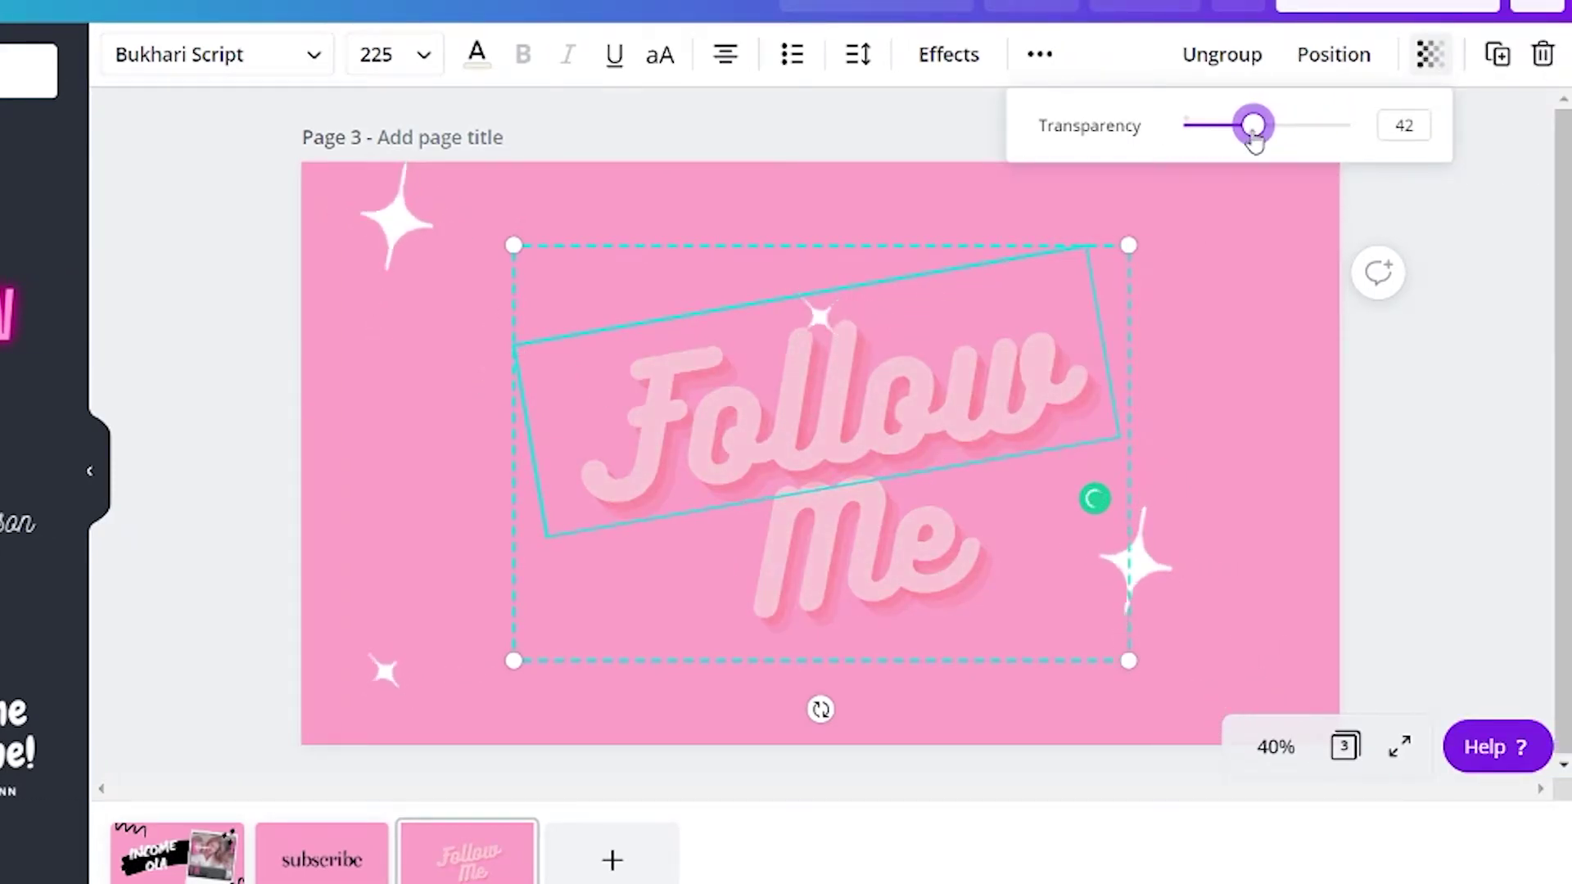
left_click_drag(1128, 245, 1302, 134)
left_click_drag(514, 660, 270, 786)
left_click(254, 419)
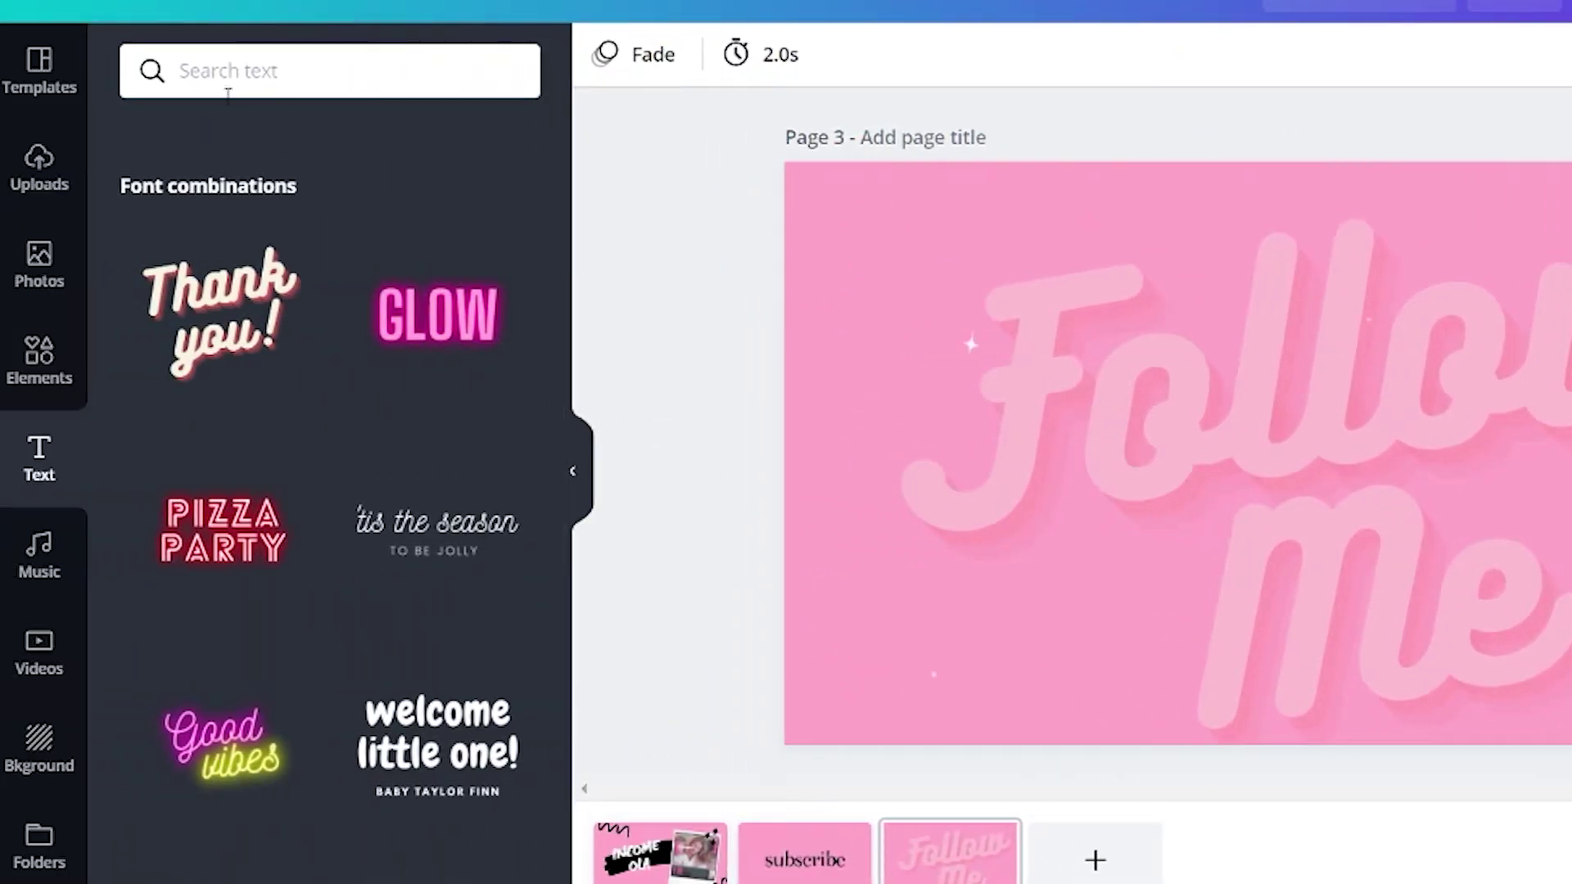
Step: Search the elements for instagram and add the gradient outline Instagram logo to page 3
left_click(49, 369)
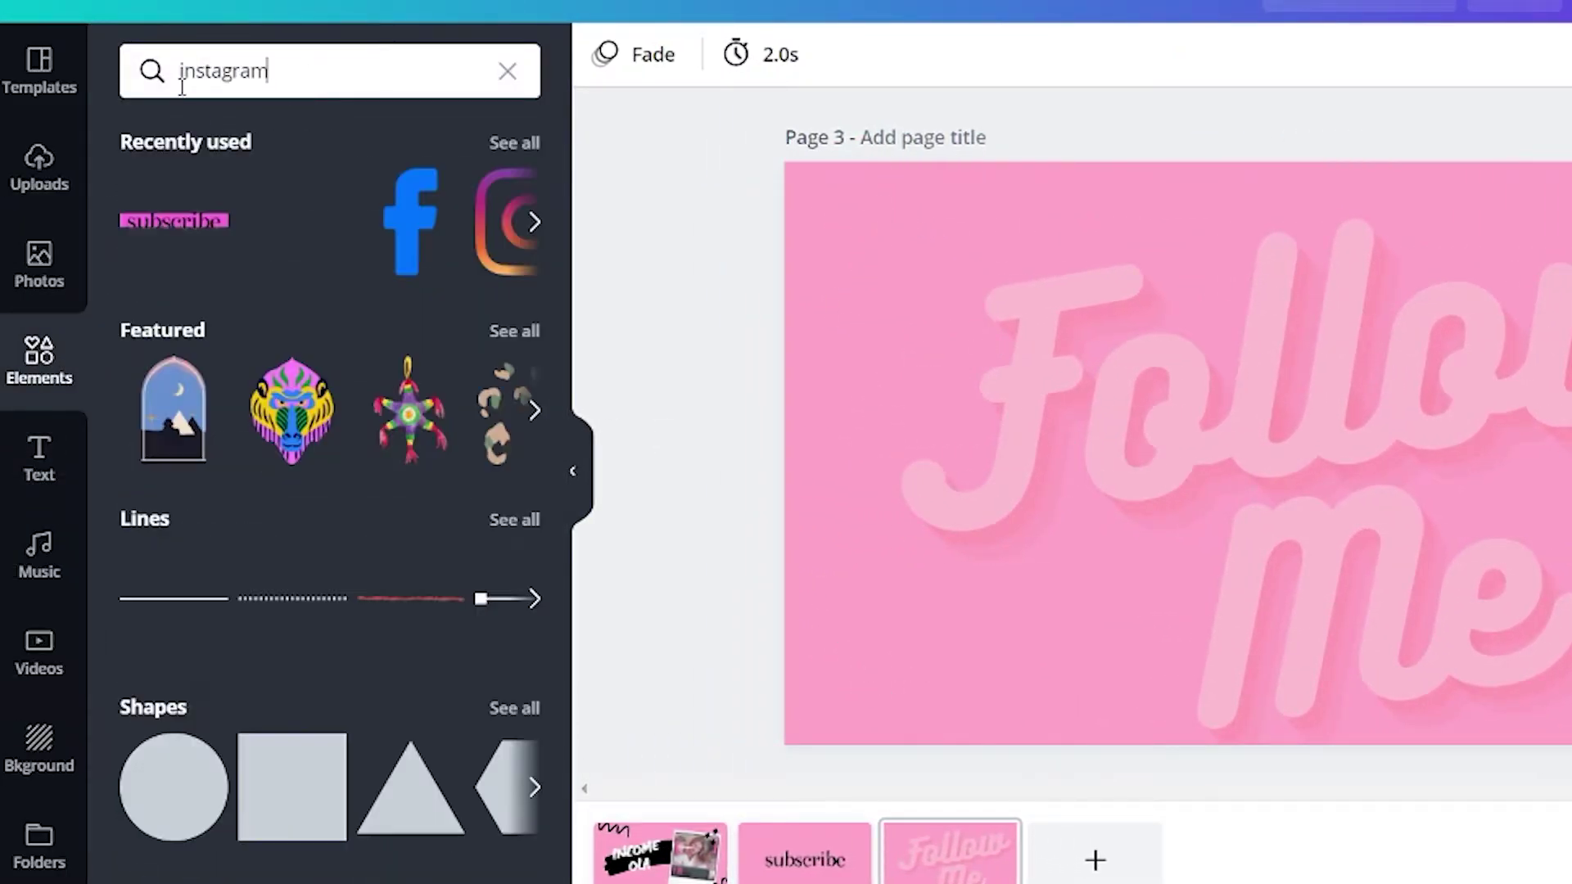
key("Return")
left_click(323, 305)
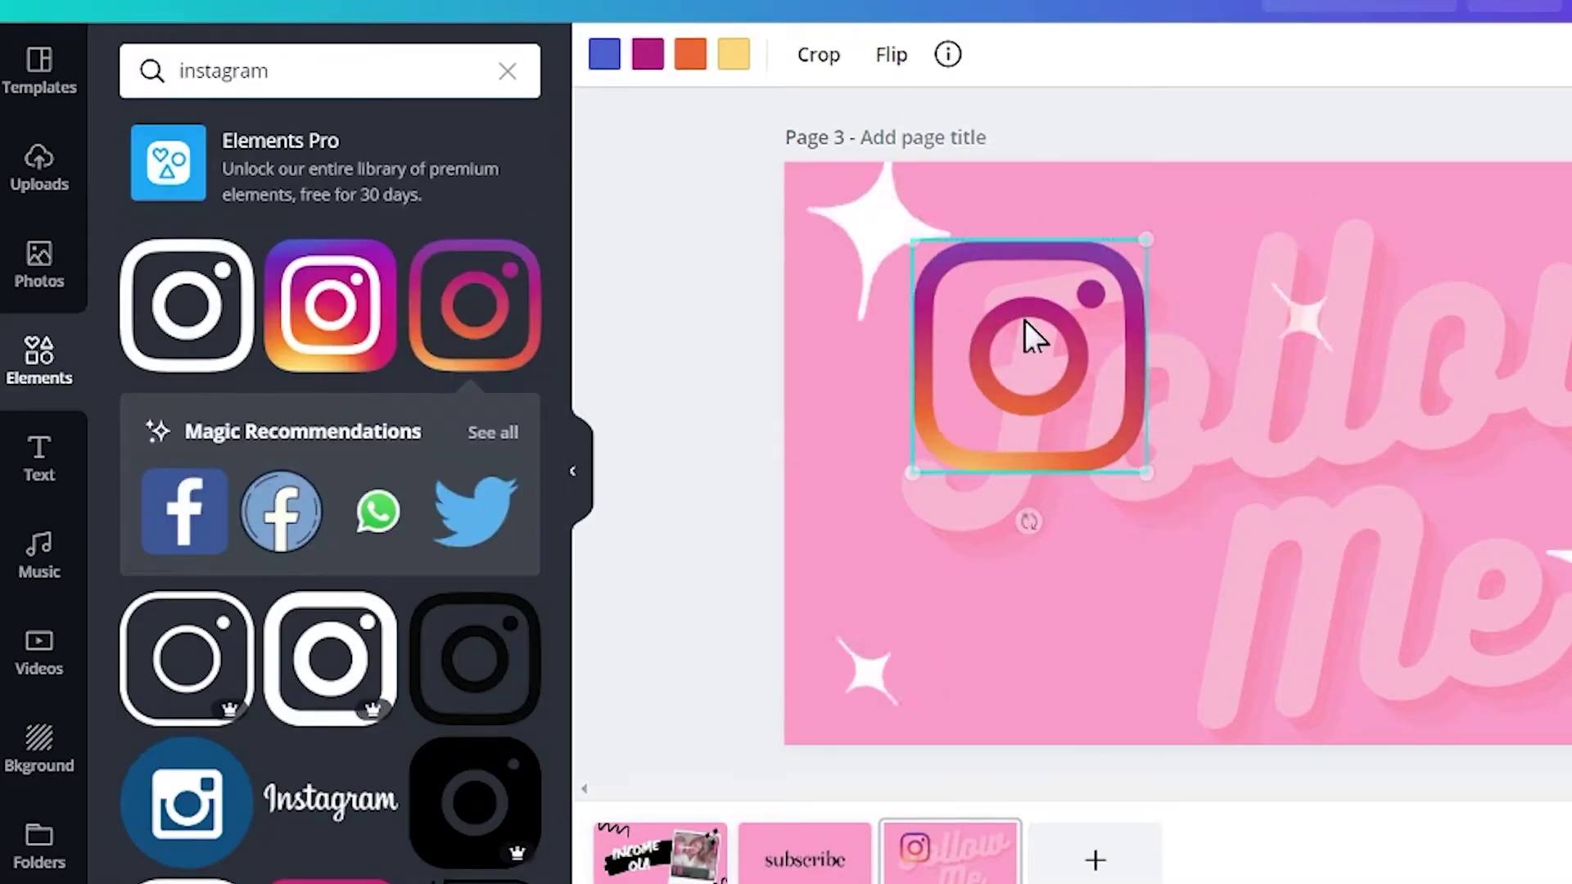
Step: Search for facebook, add the black rounded Facebook icon, shrink it and place it below the Instagram logo
triple_click(164, 57)
type("facebook")
key("Return")
left_click(186, 593)
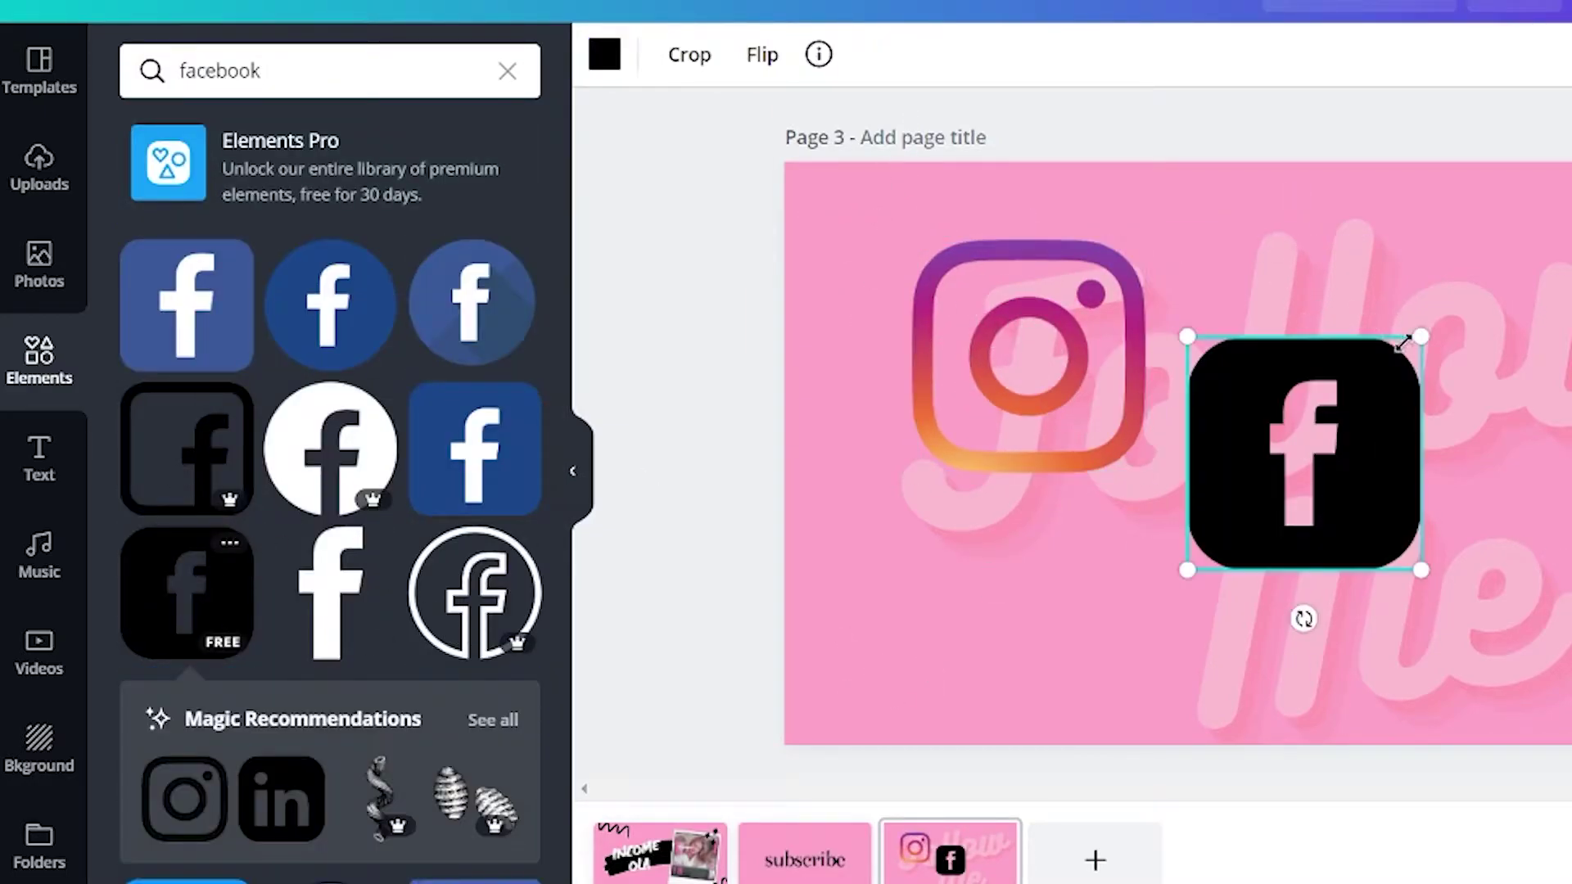
left_click_drag(1421, 341, 1329, 430)
left_click_drag(1253, 504, 1013, 578)
Step: Search the elements for tiktok and add the TikTok note logo without a background to page 3
left_click_drag(263, 72, 181, 76)
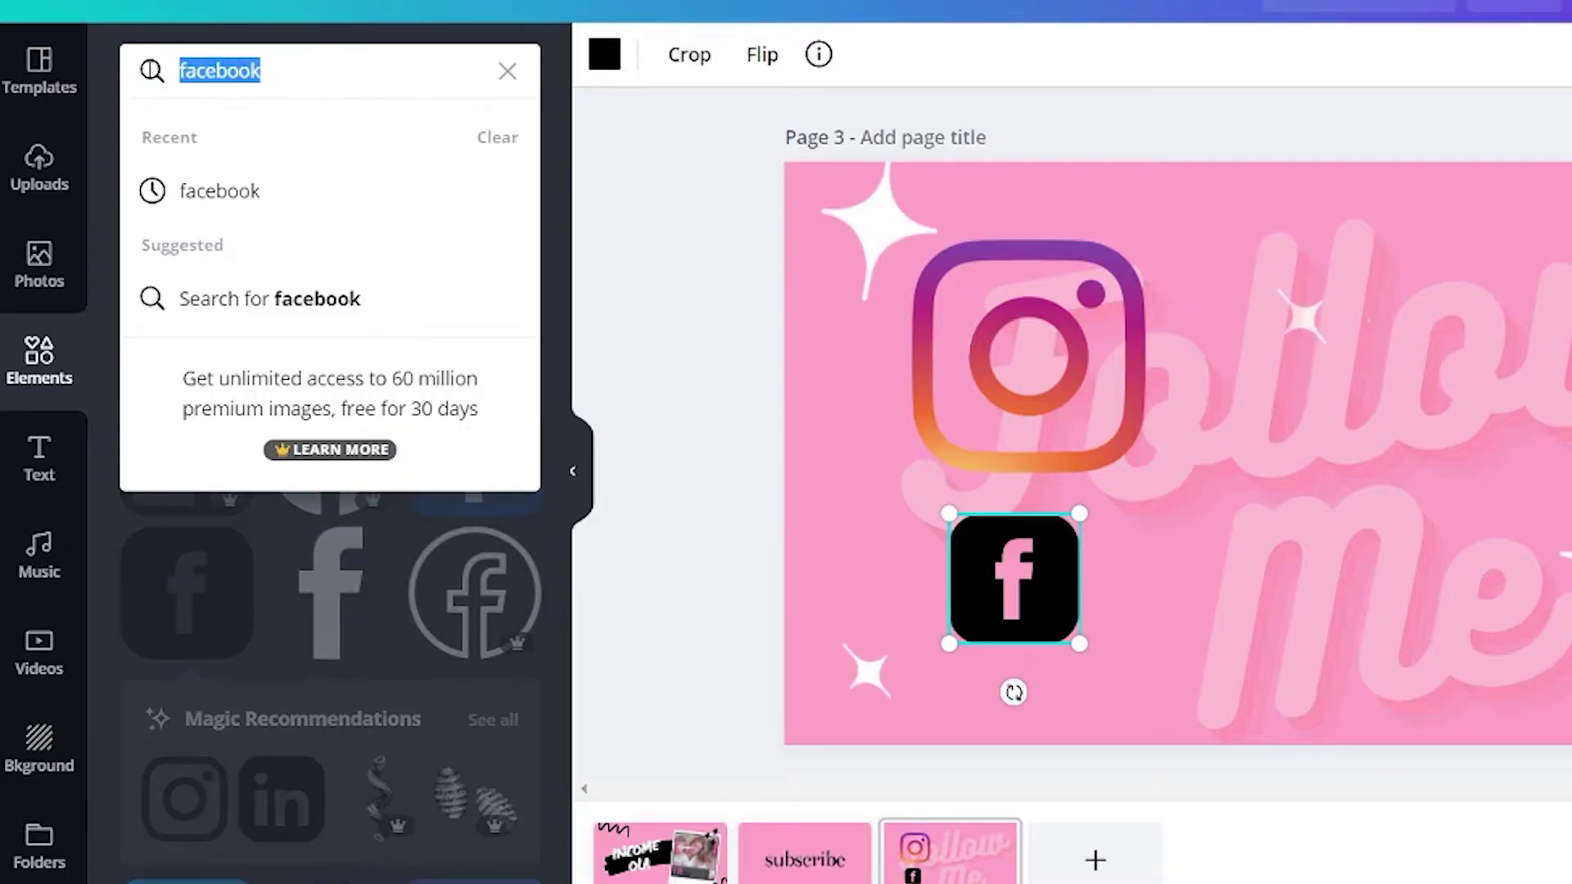
type("tik")
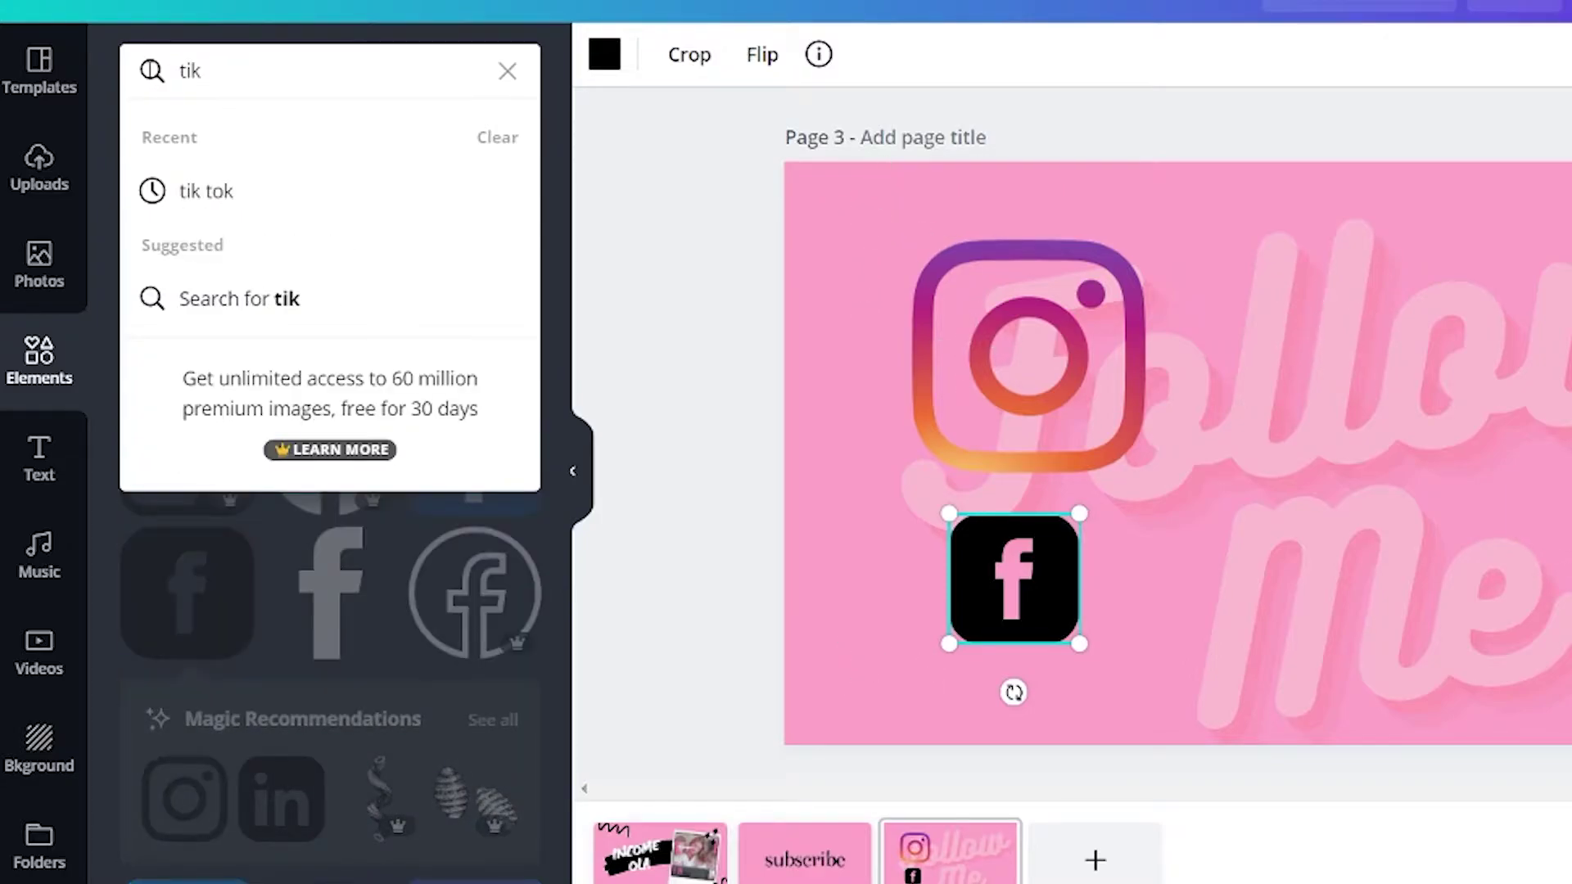
type("tok")
key("Return")
left_click(330, 305)
Step: Shrink and stack the Instagram, TikTok and Facebook icons in an evenly spaced column, and colour the Facebook icon blue
left_click(1031, 435)
left_click_drag(1222, 533, 1096, 503)
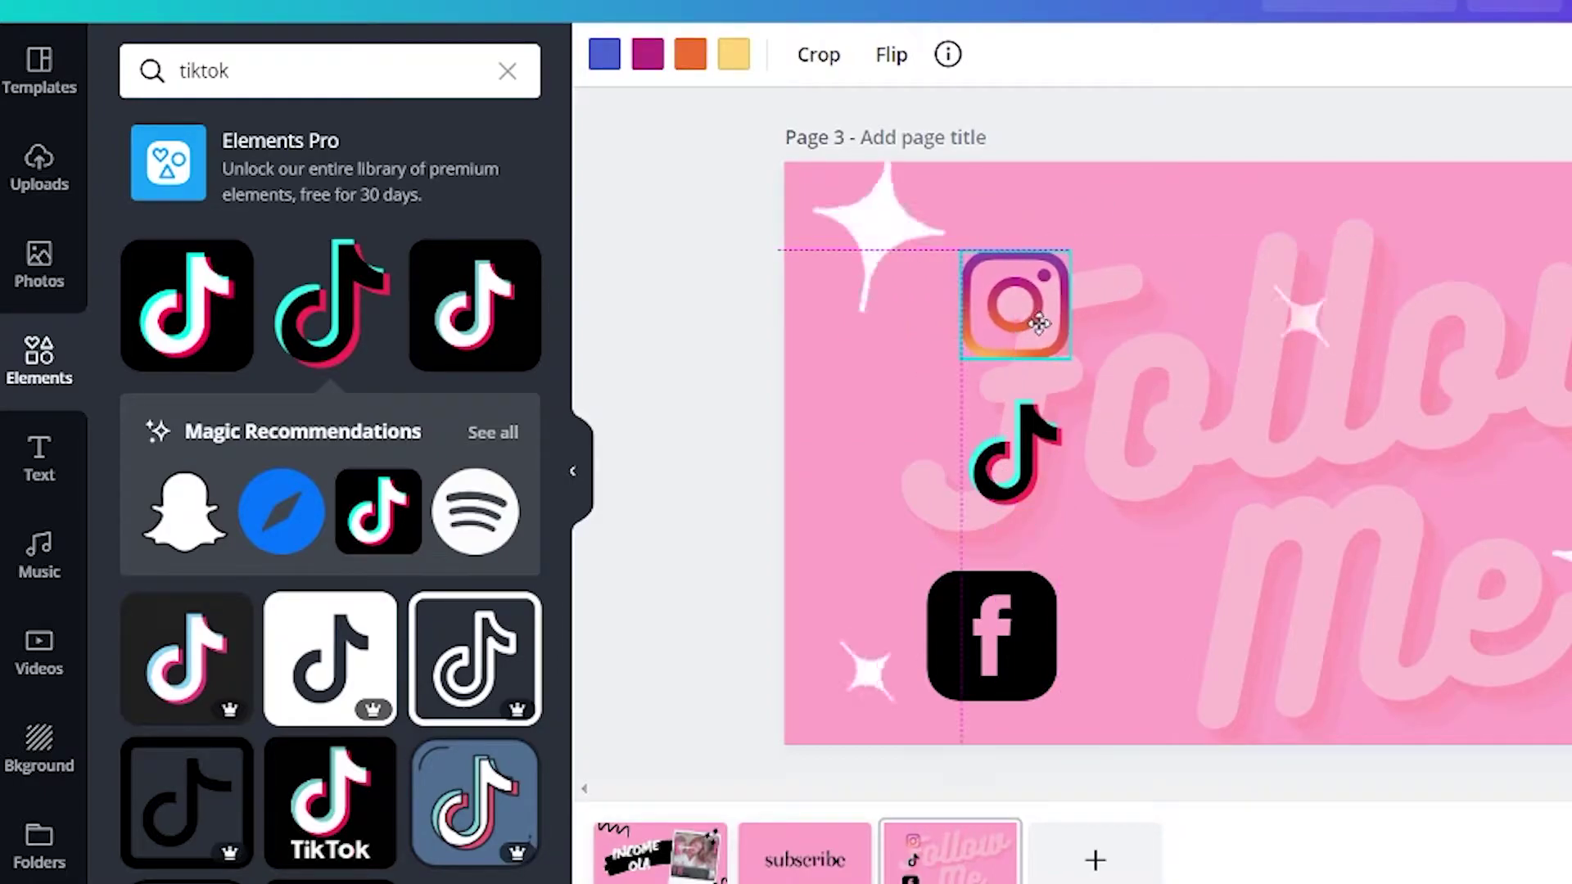
left_click_drag(1012, 313, 1013, 300)
left_click_drag(1010, 650, 1033, 637)
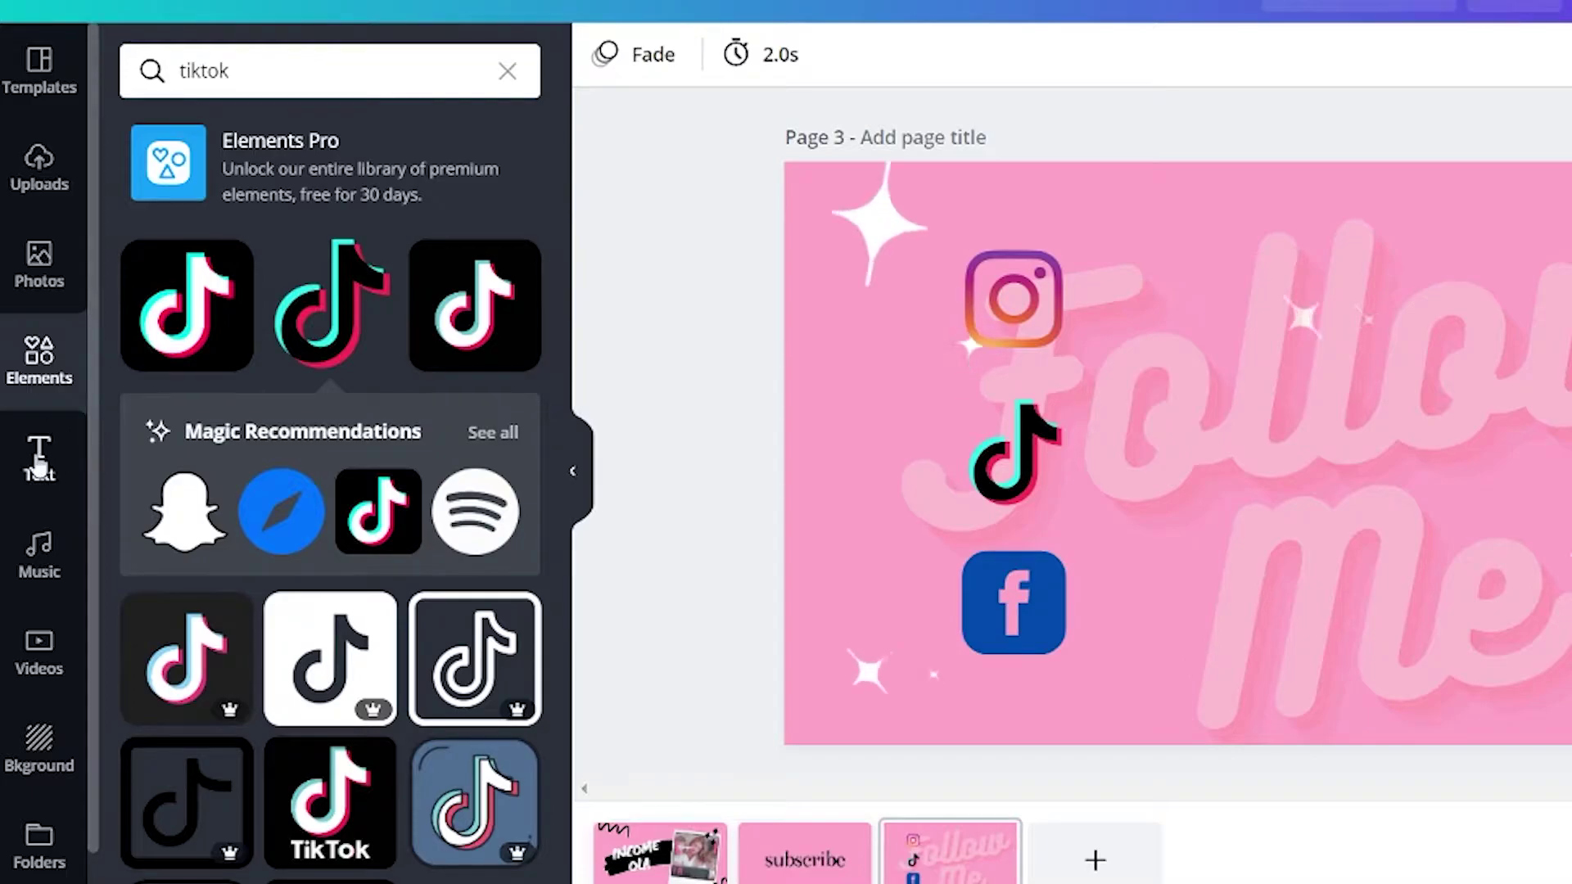
left_click(38, 464)
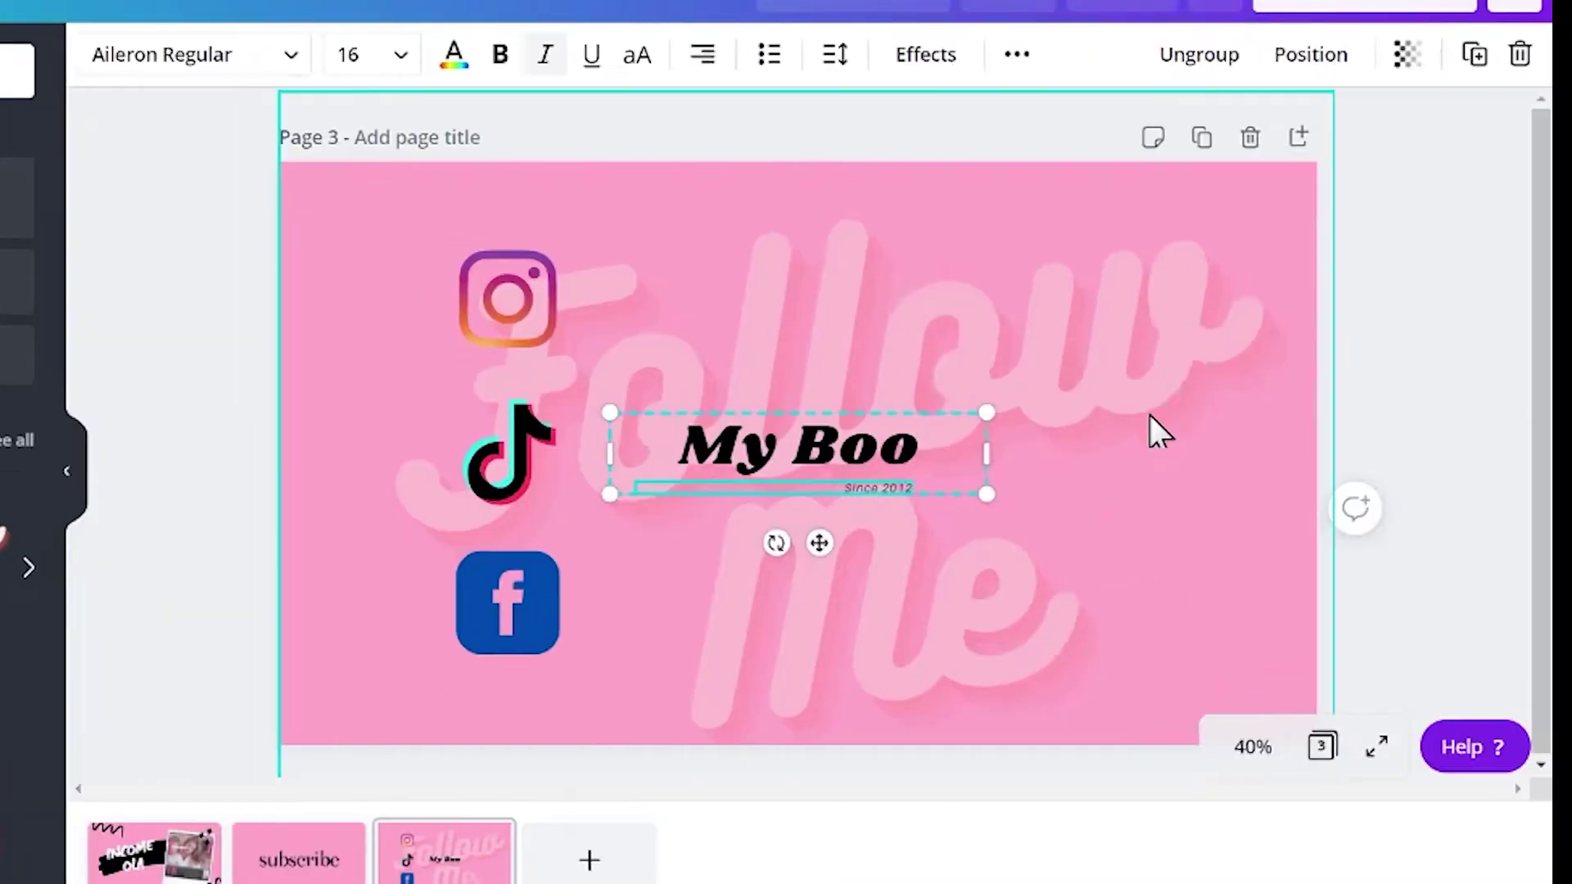
left_click(1515, 53)
left_click(1452, 122)
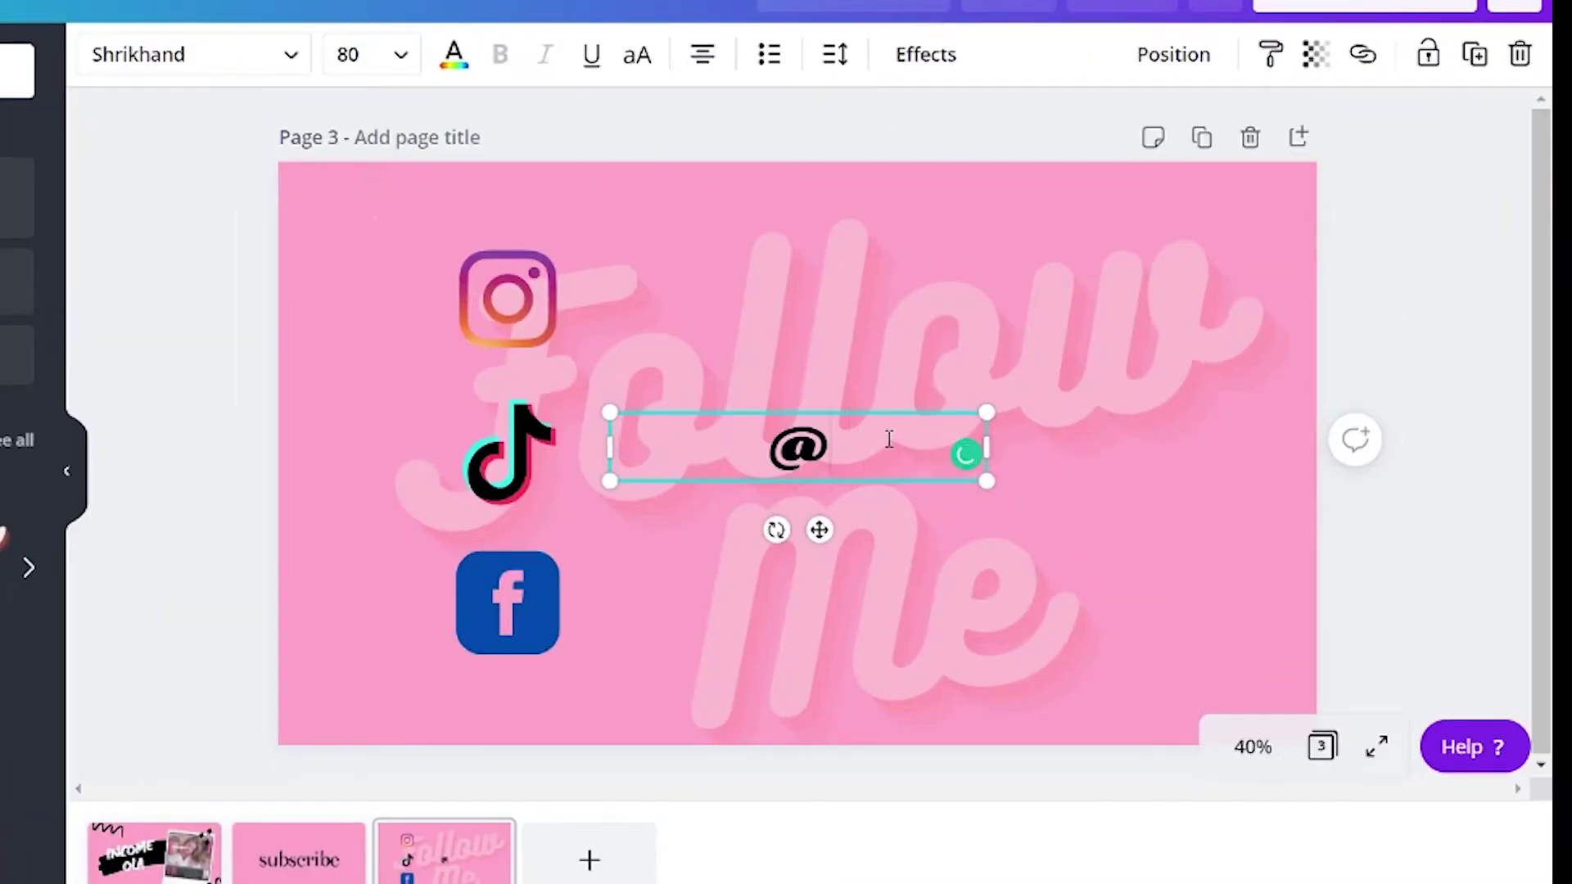
type("la")
left_click_drag(815, 462, 814, 454)
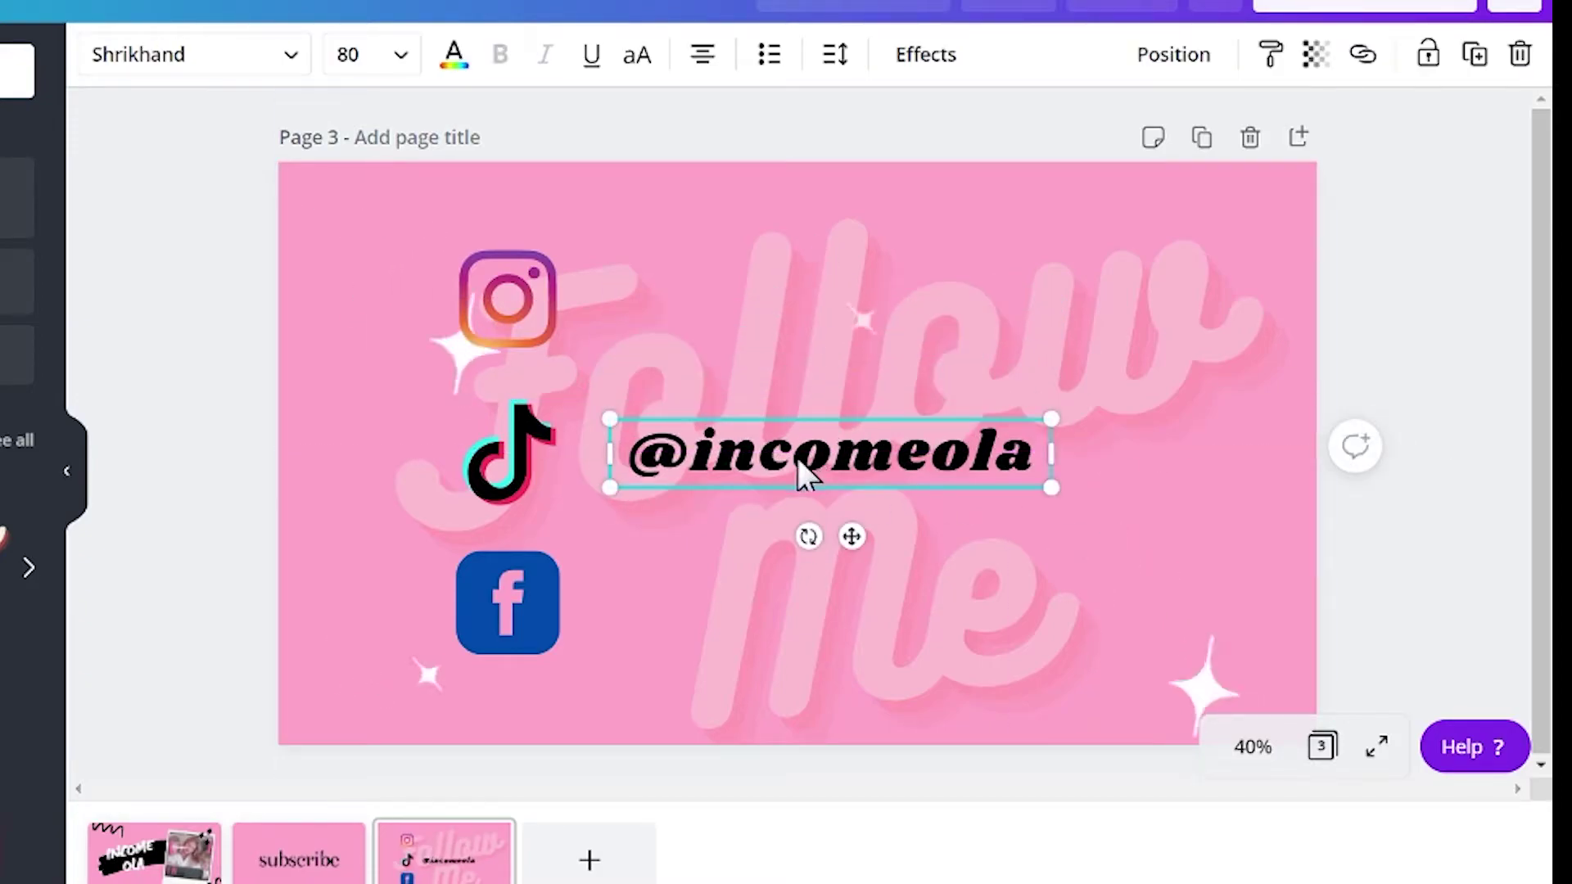
left_click(1473, 56)
left_click(1473, 55)
left_click_drag(761, 311, 759, 622)
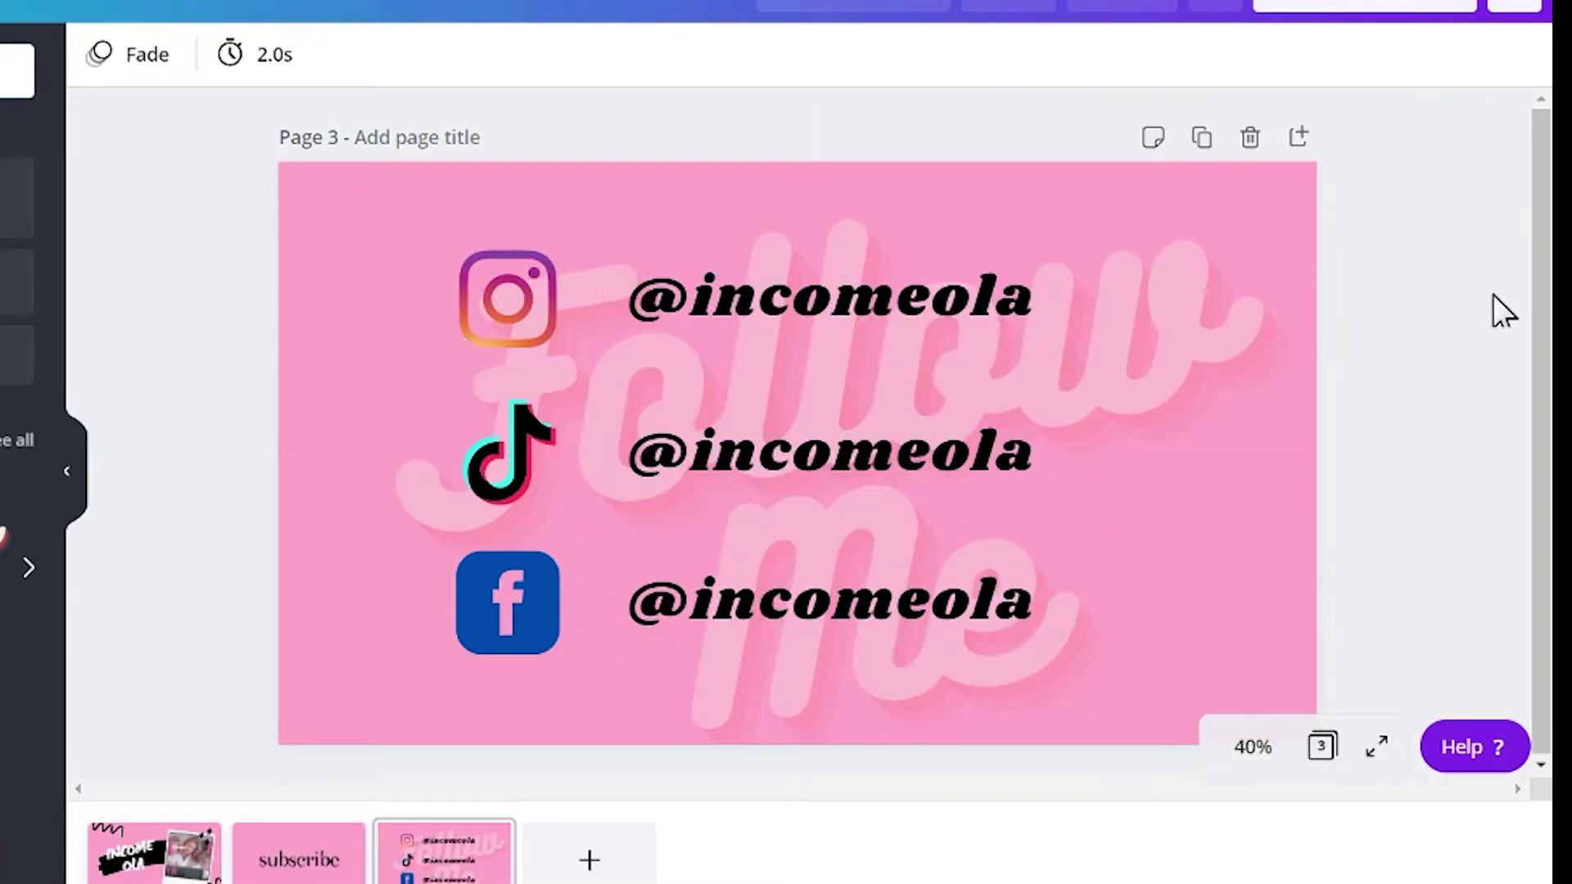
Step: Change the page animation of the Follow Me page
left_click(326, 365)
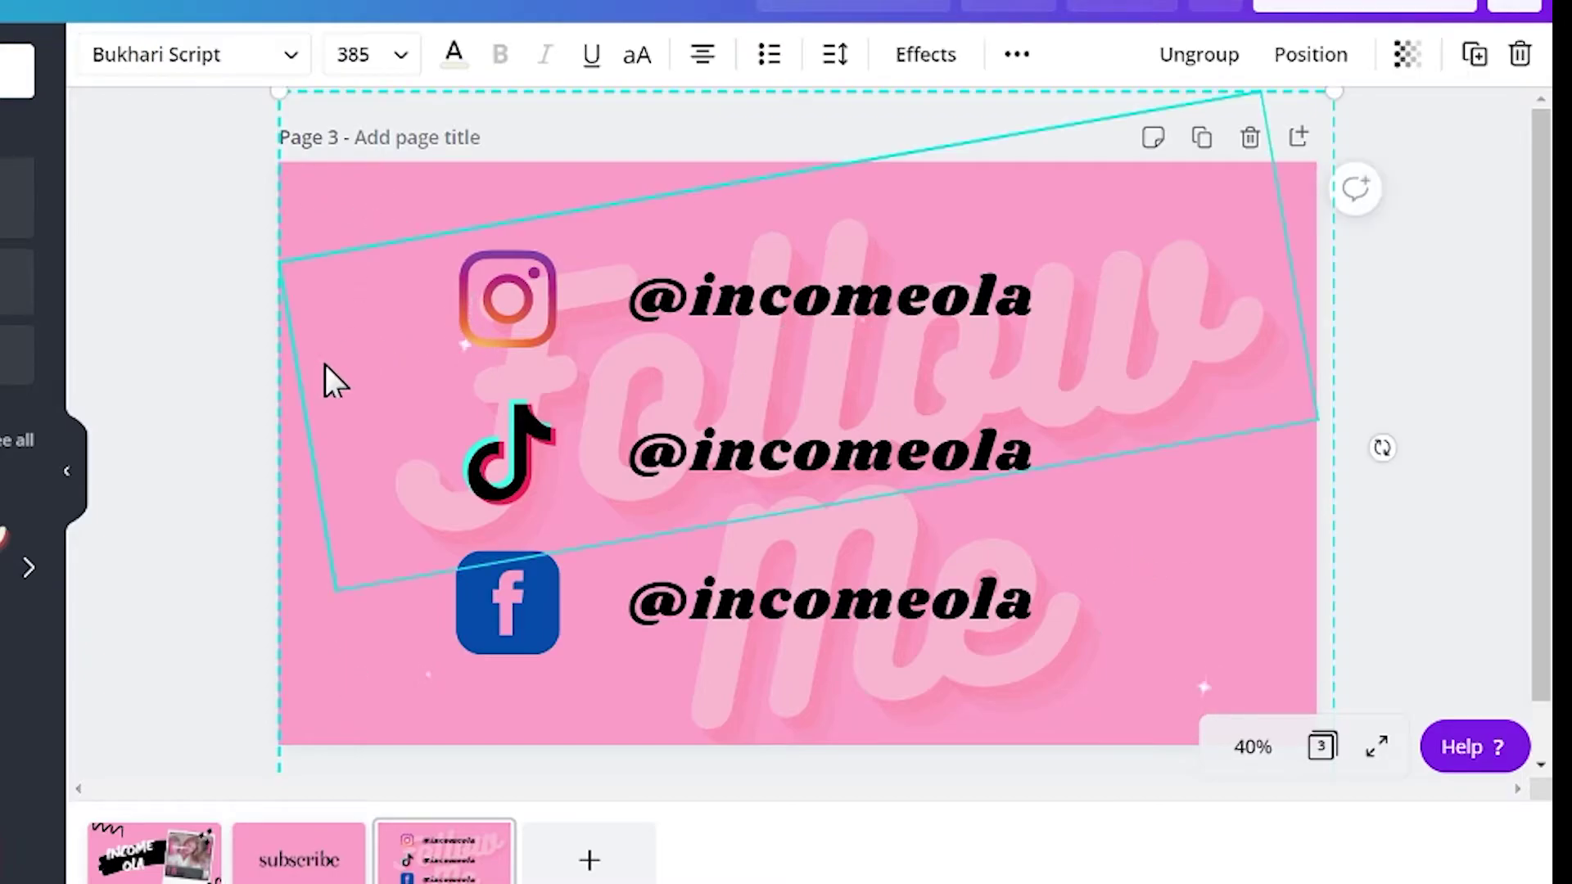
left_click(315, 636)
left_click(124, 56)
left_click(188, 235)
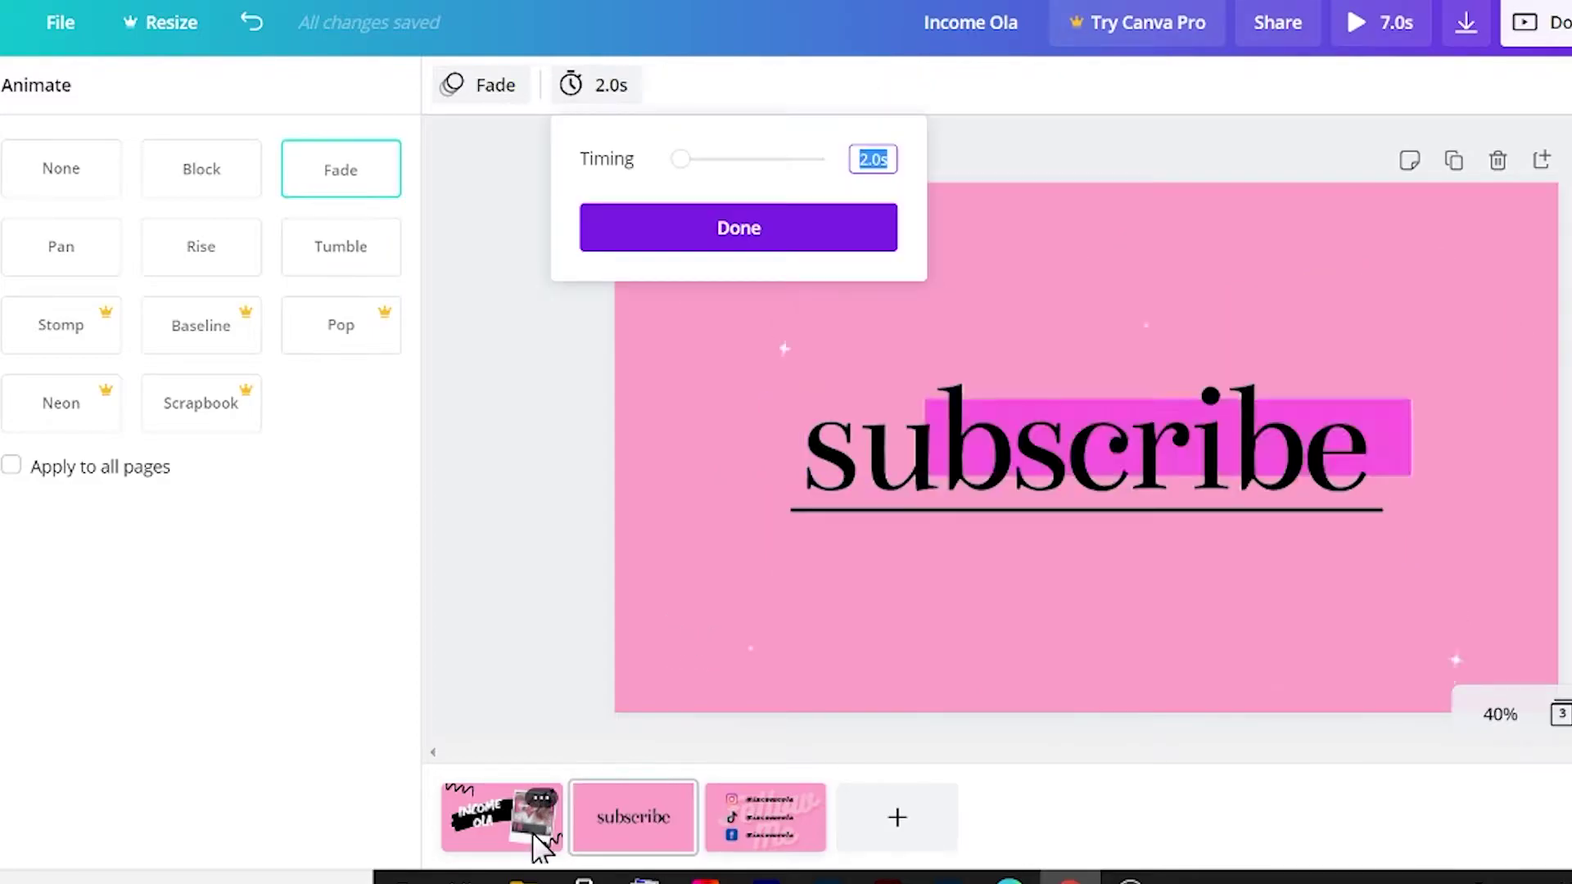
Step: Trim the video clip inside page 1's polaroid and set the subscribe page's timing to 1.5 seconds
left_click(533, 840)
left_click(1339, 422)
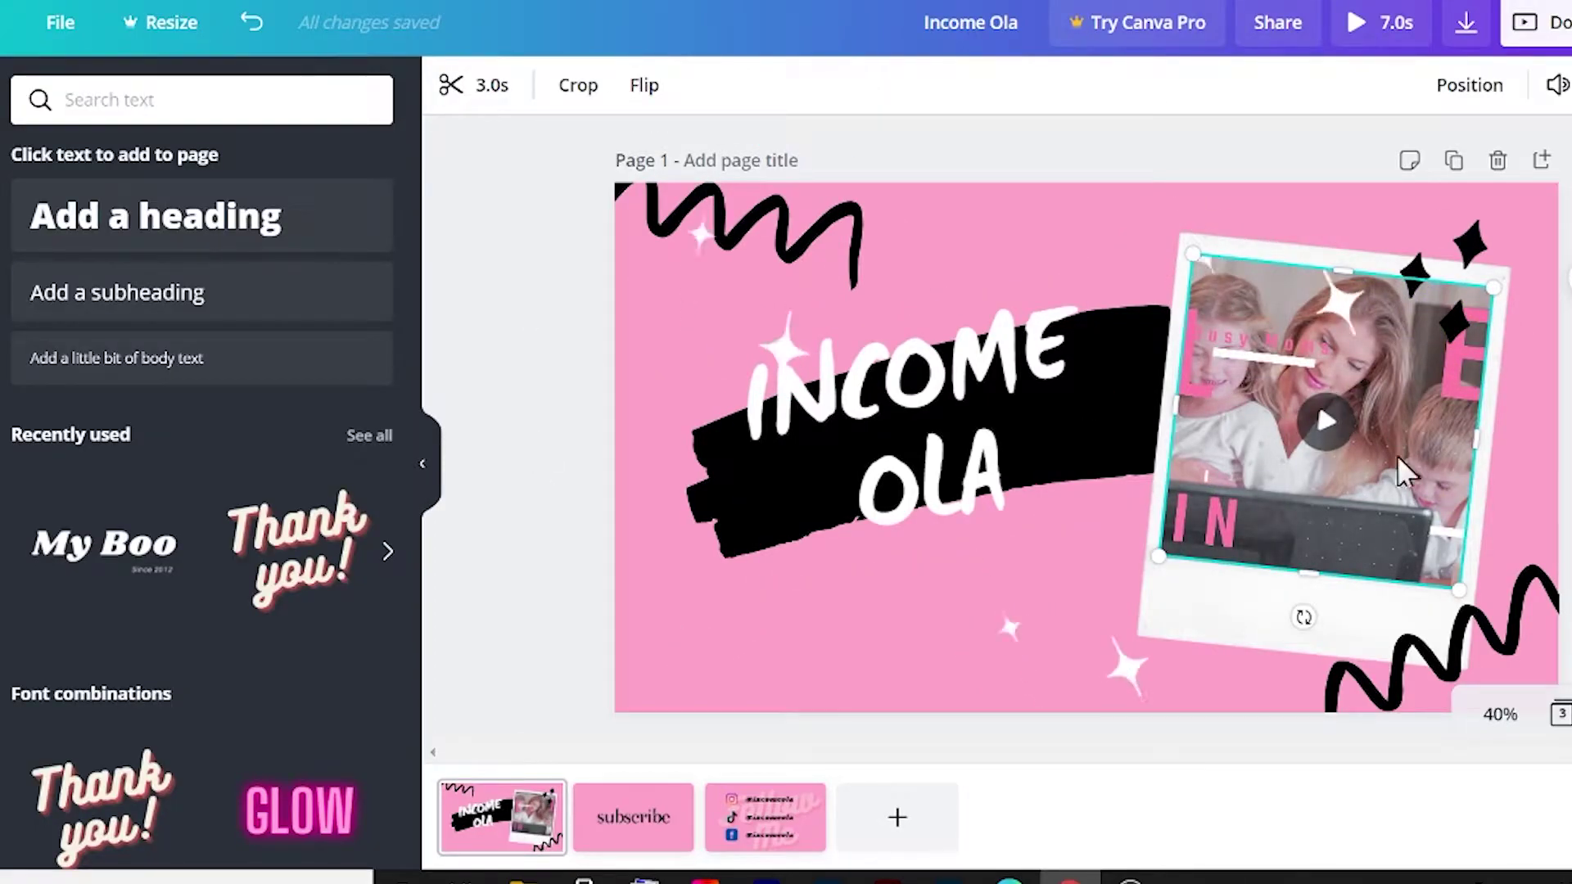
left_click(453, 85)
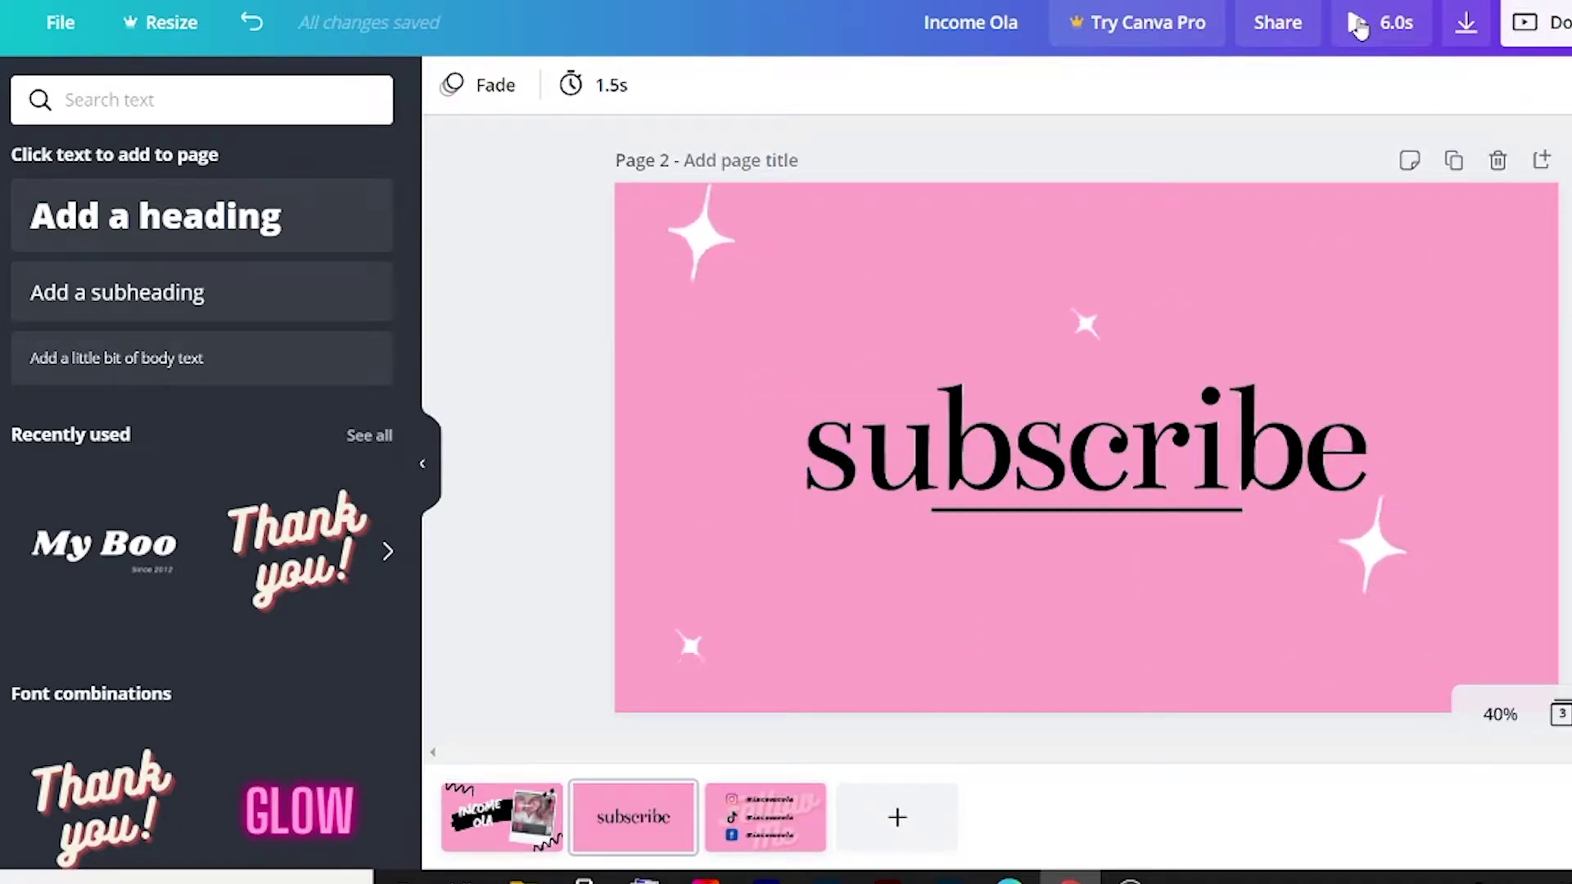
Step: Preview the full intro and download all three pages as a high quality MP4 video
left_click(1359, 24)
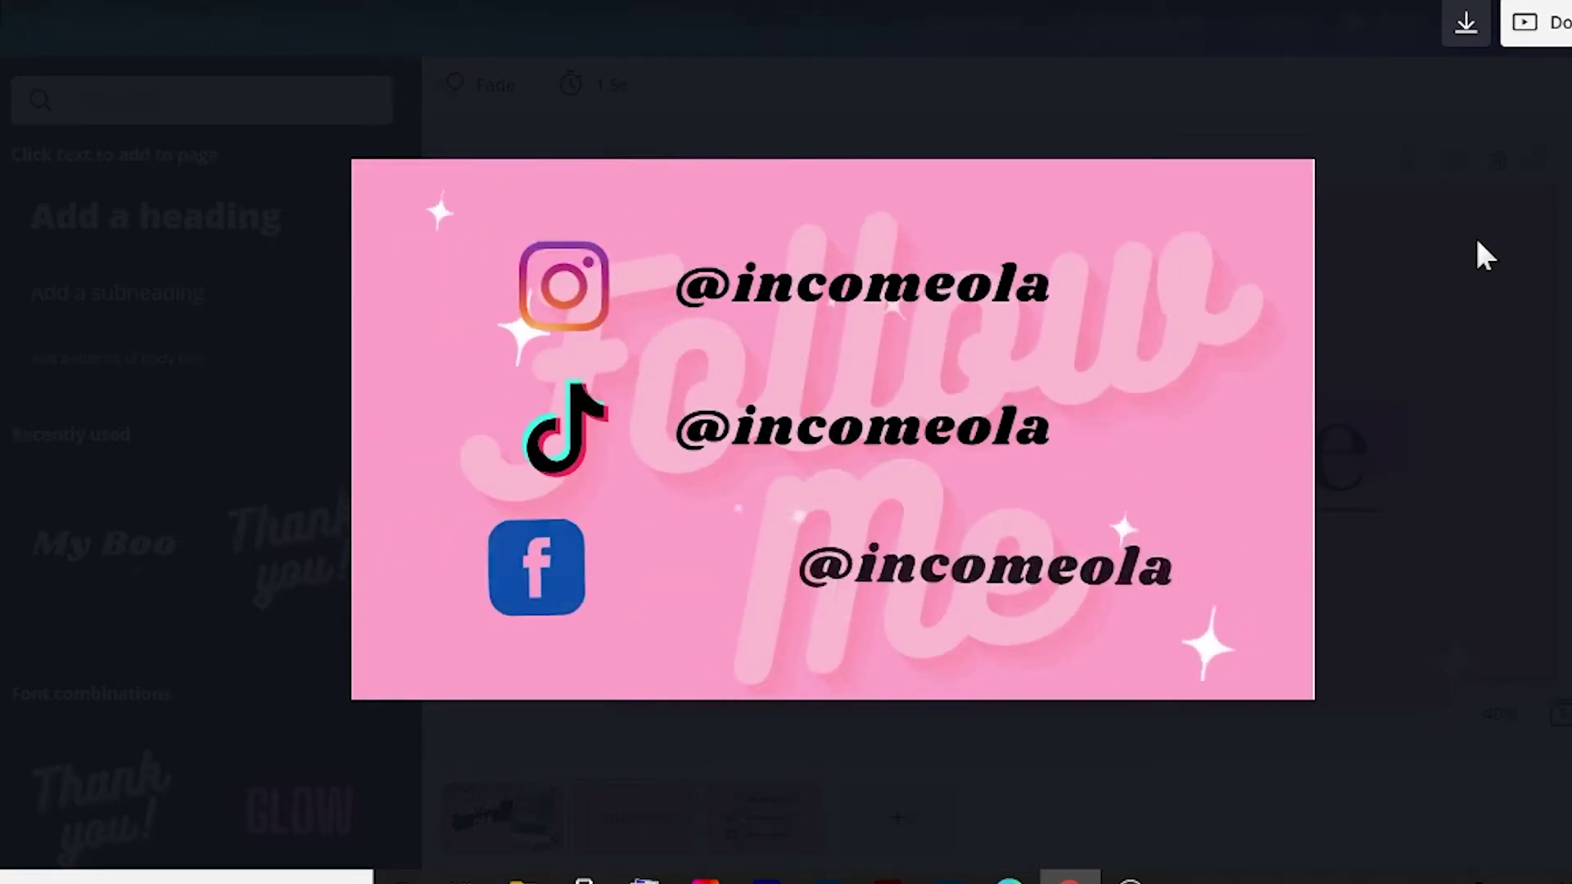
key("Escape")
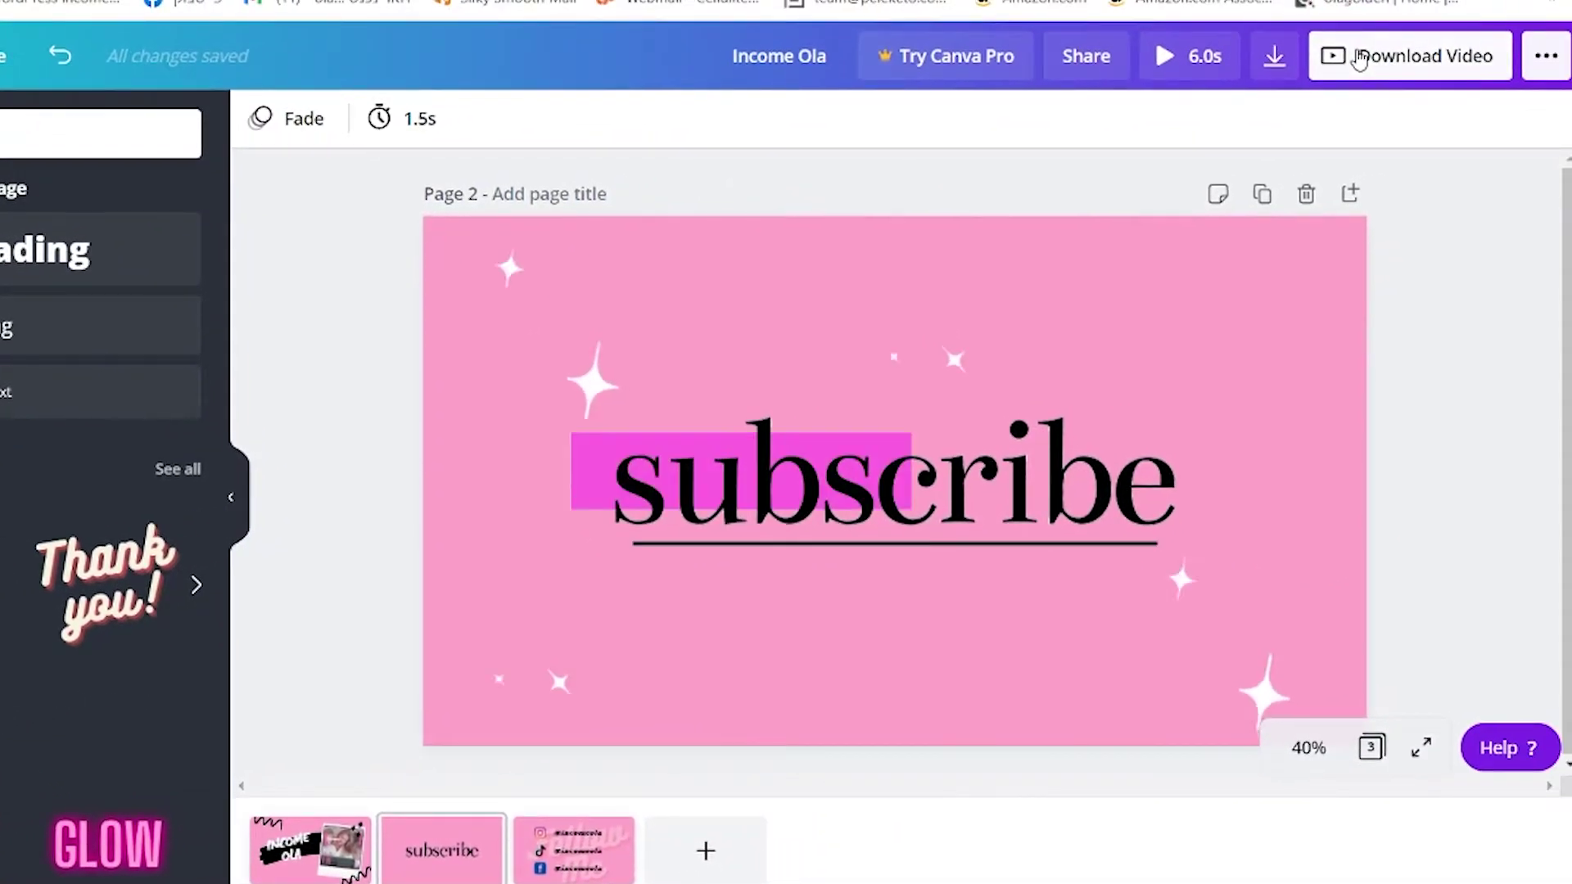
left_click(1427, 46)
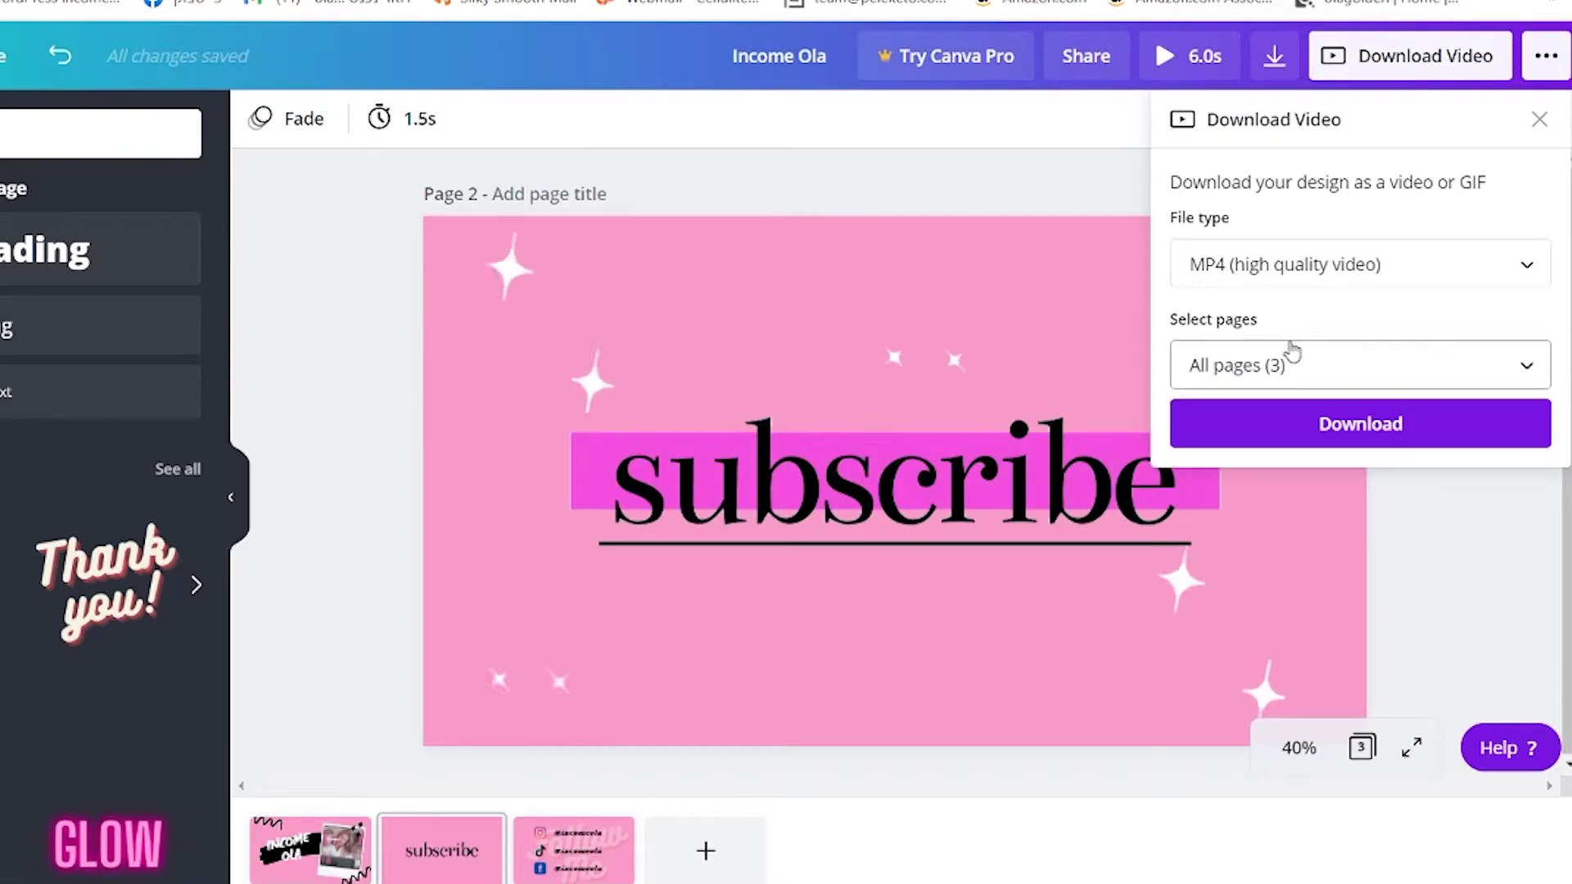
left_click(1305, 427)
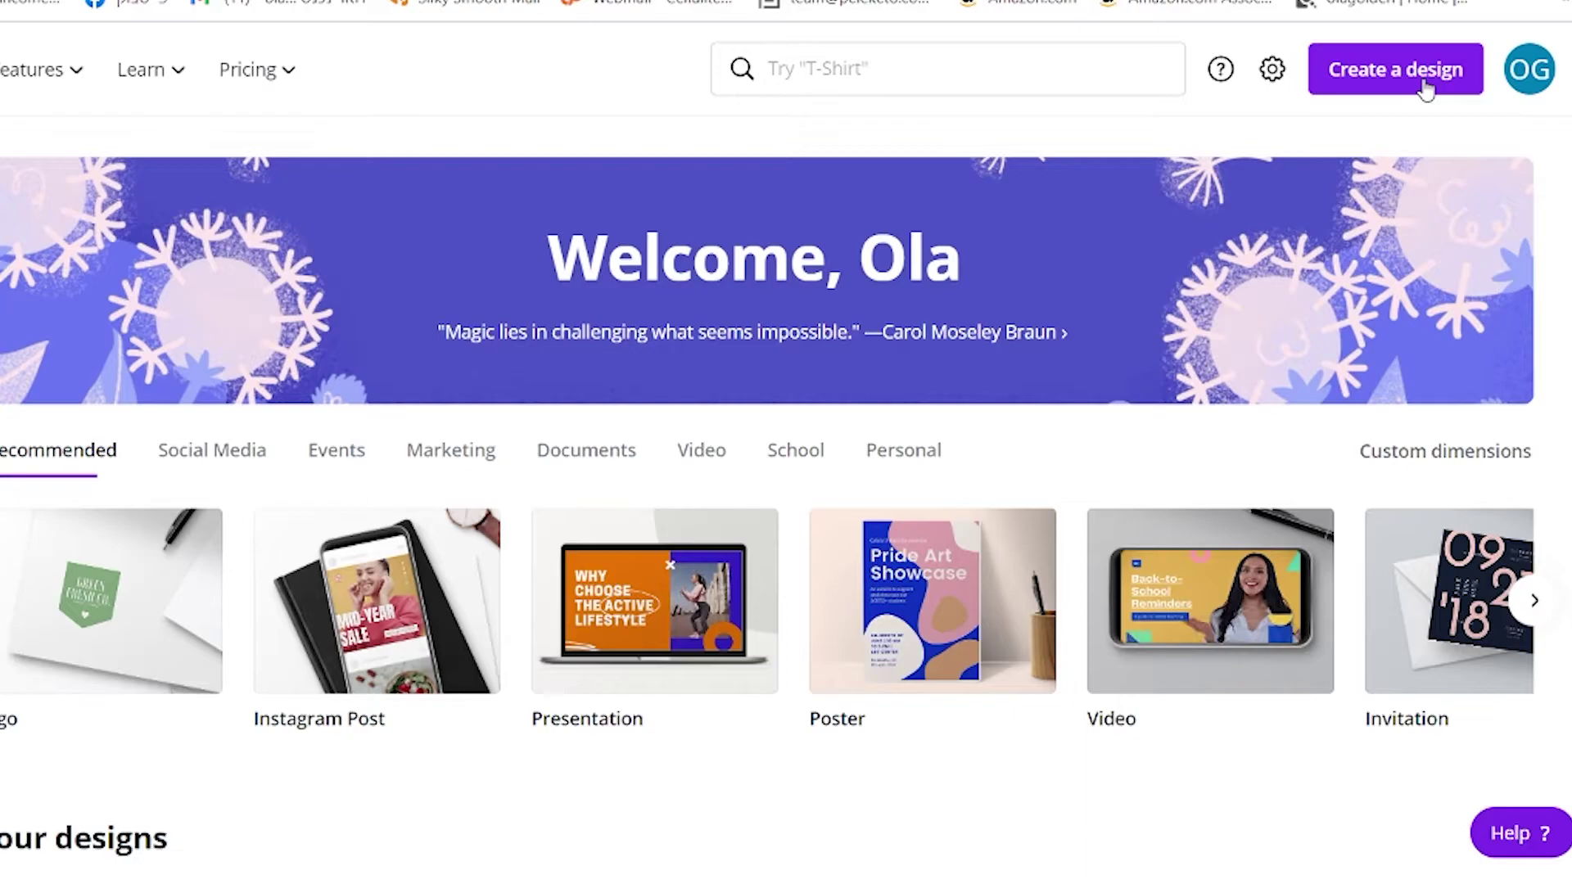
Step: Create a new blank 1080p video design
left_click(1424, 88)
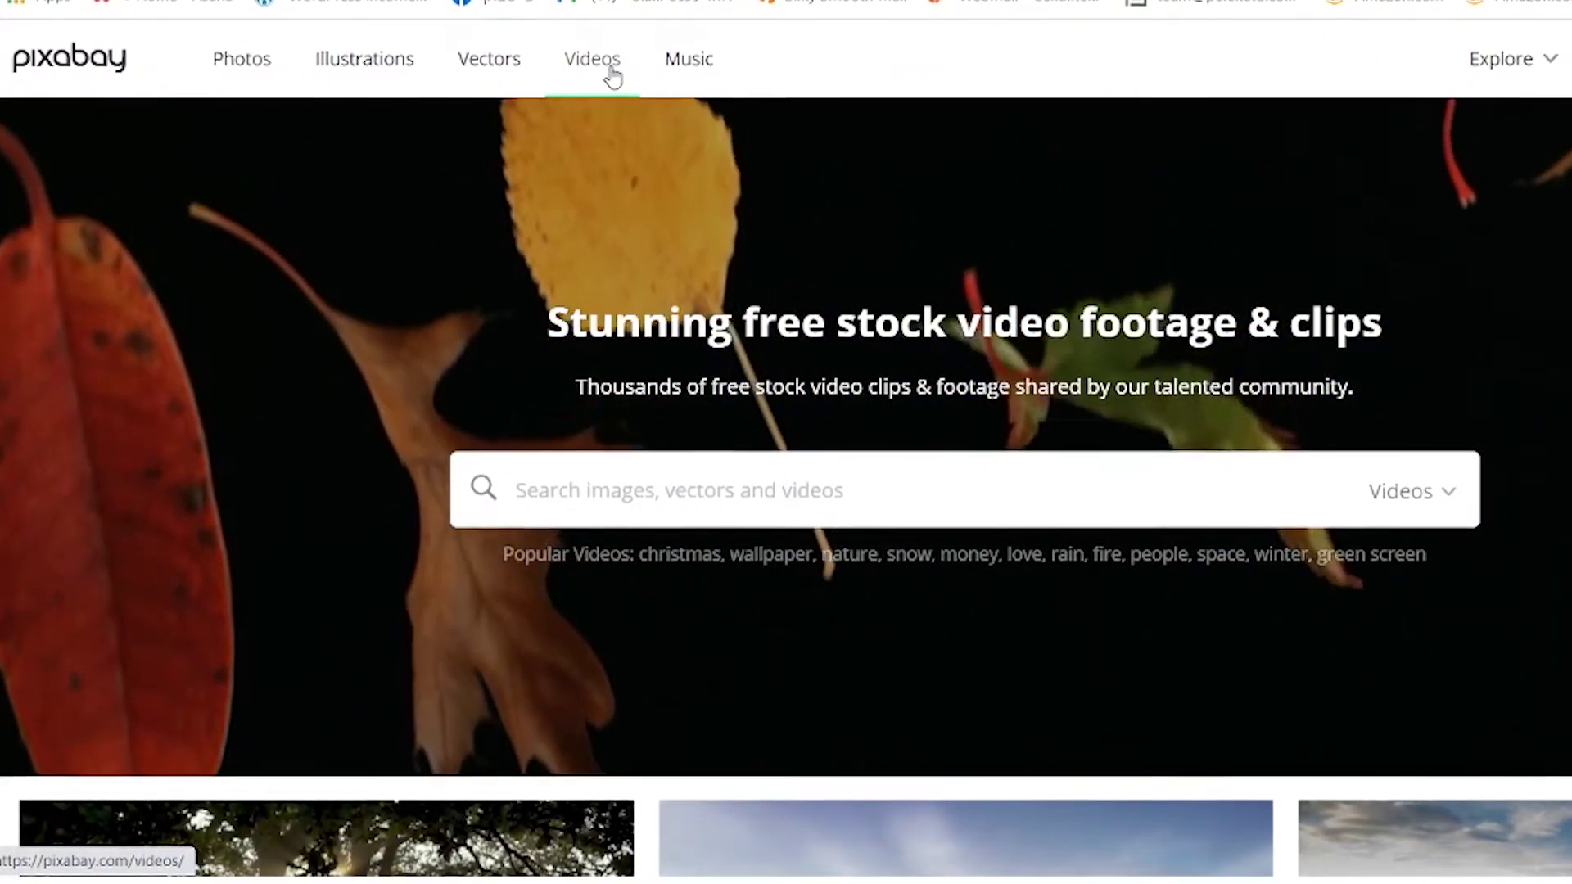
Step: Switch to Pixabay, search its videos for background and download the teal futuristic explosion clip as a 2560×978 MP4
left_click(613, 78)
left_click(534, 502)
type("background")
key("Return")
scroll(501, 347, "down", 10)
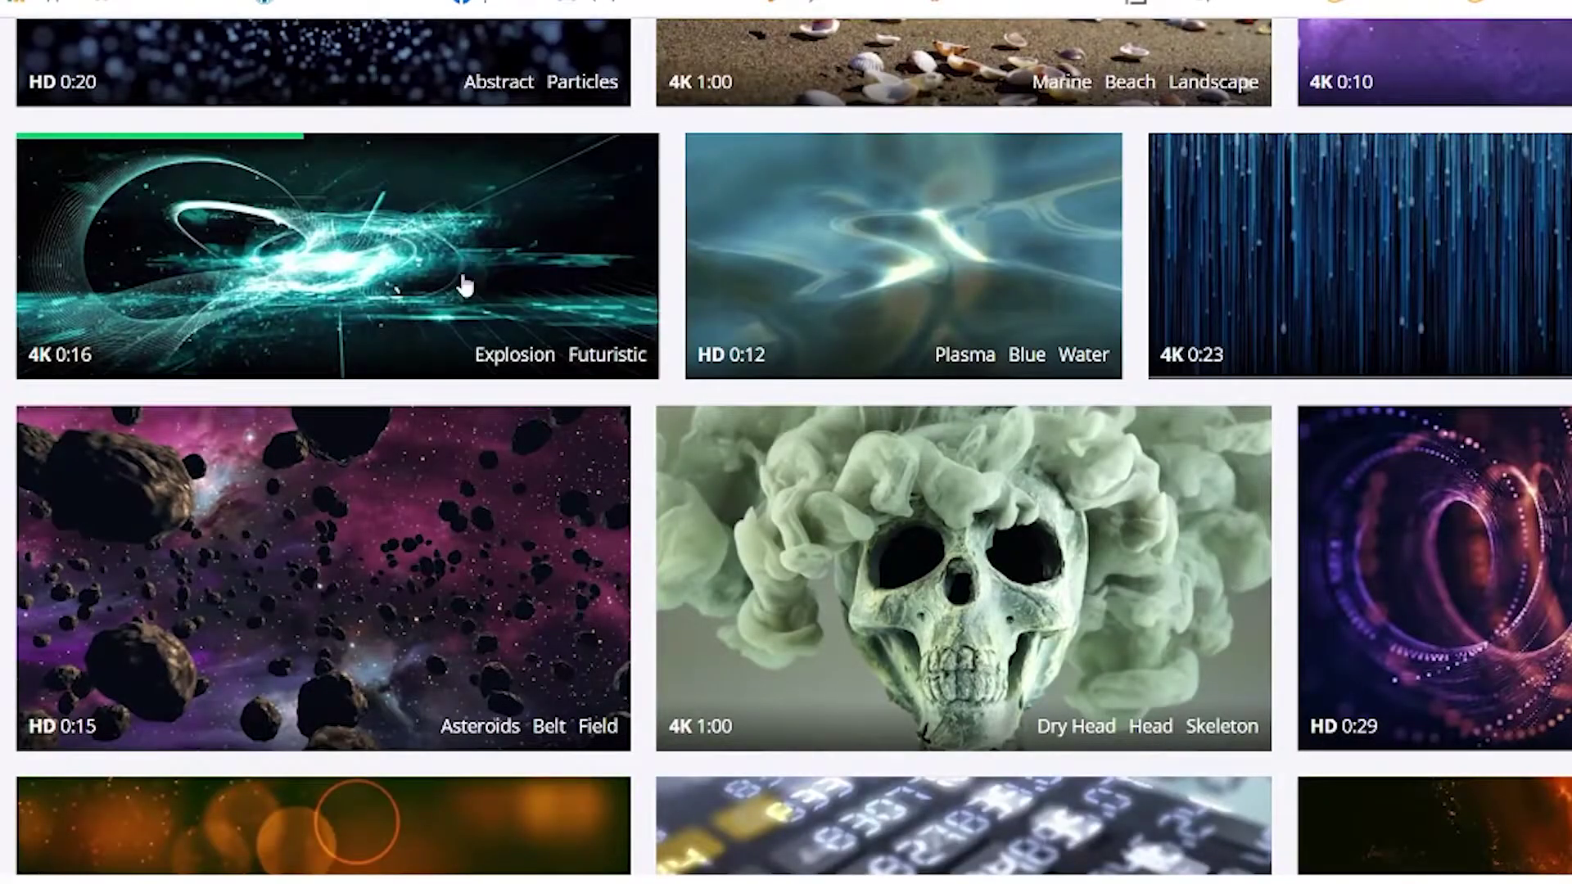
left_click(354, 256)
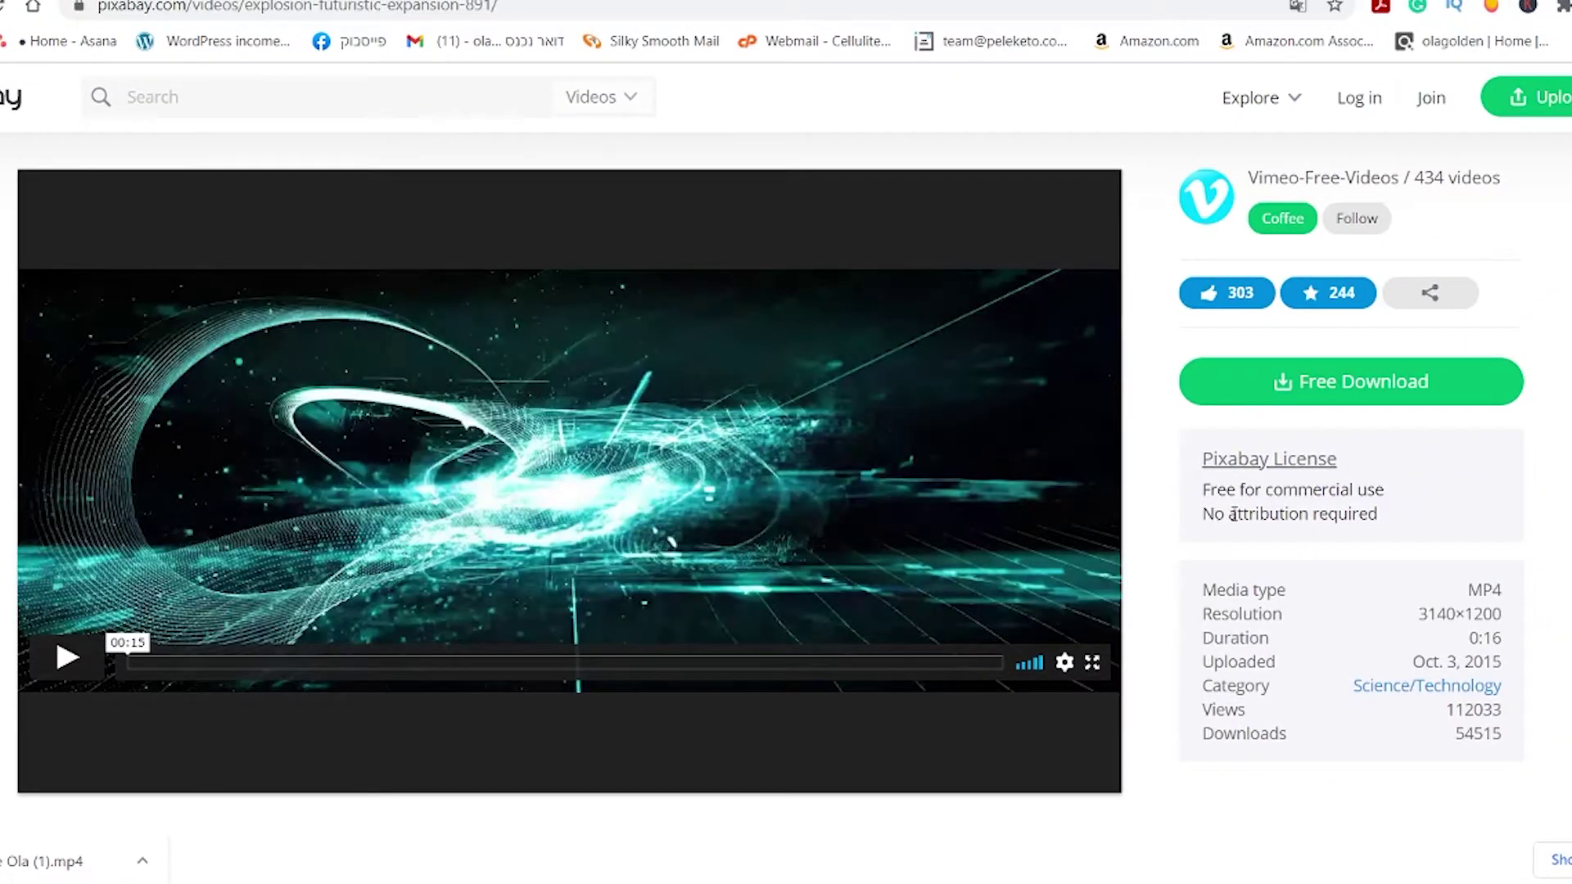
left_click(1414, 388)
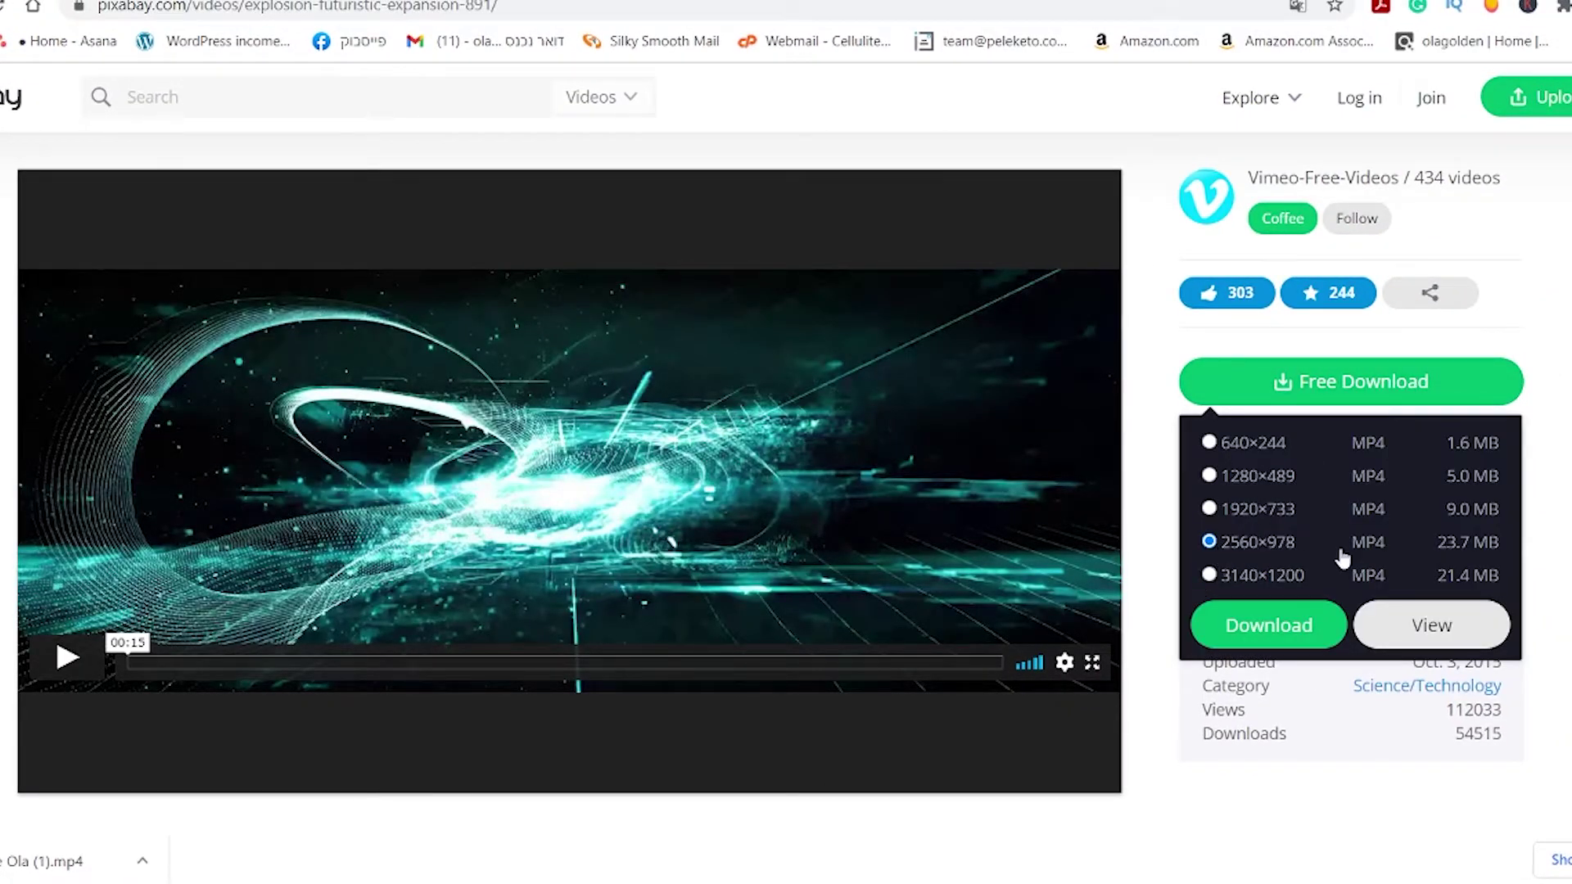
left_click(1264, 624)
Step: Switch back to Canva, upload the downloaded futuristic explosion clip, add it to the blank page and stretch it to fill the page
left_click(832, 0)
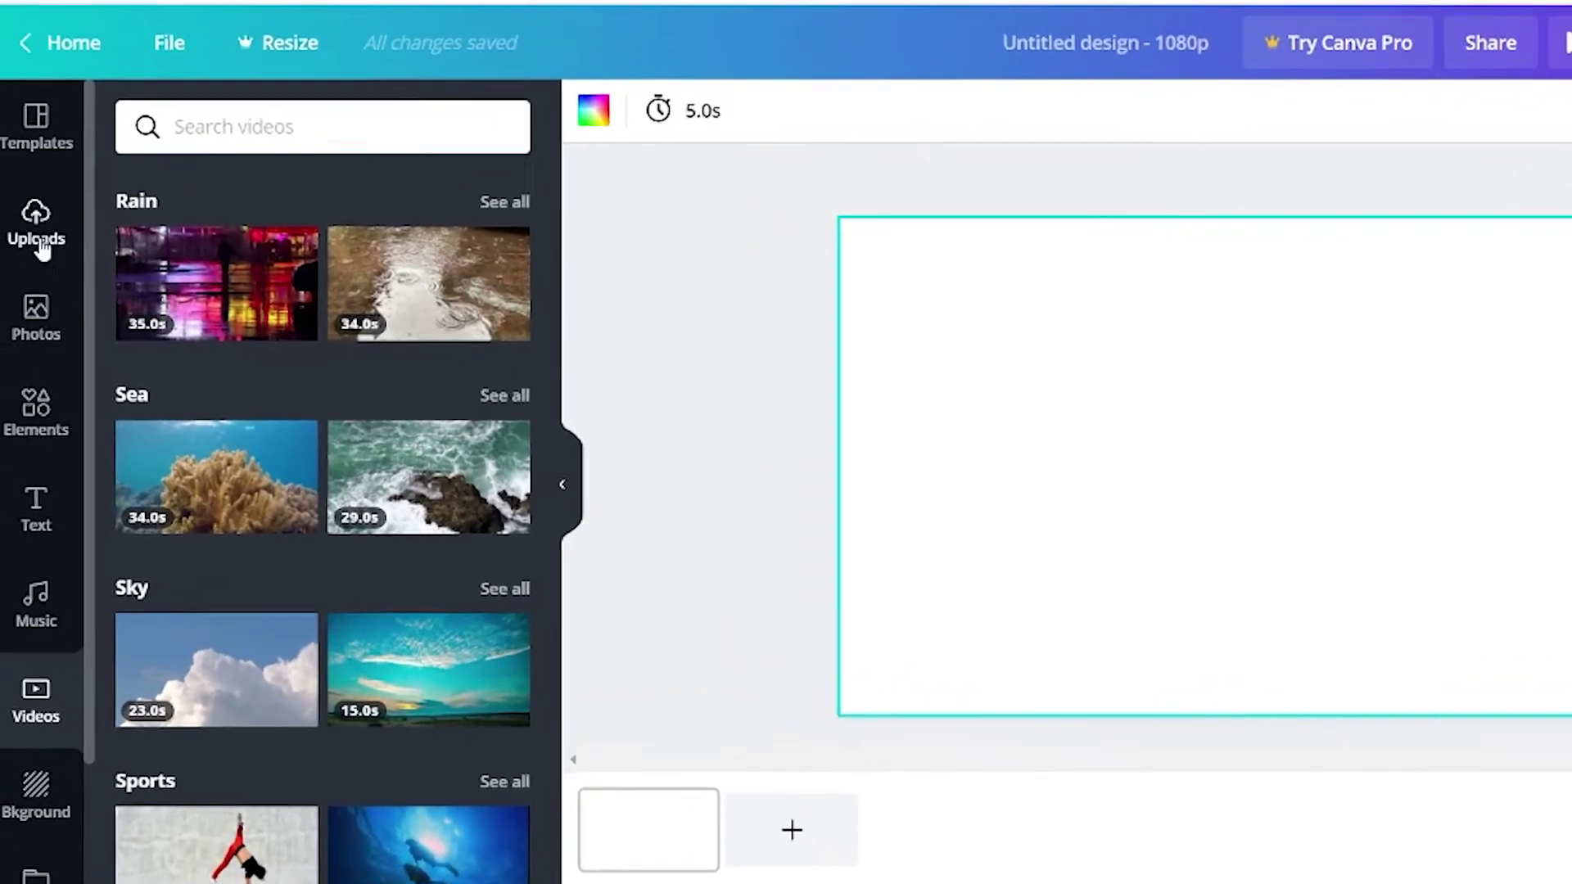
left_click(63, 214)
left_click(397, 108)
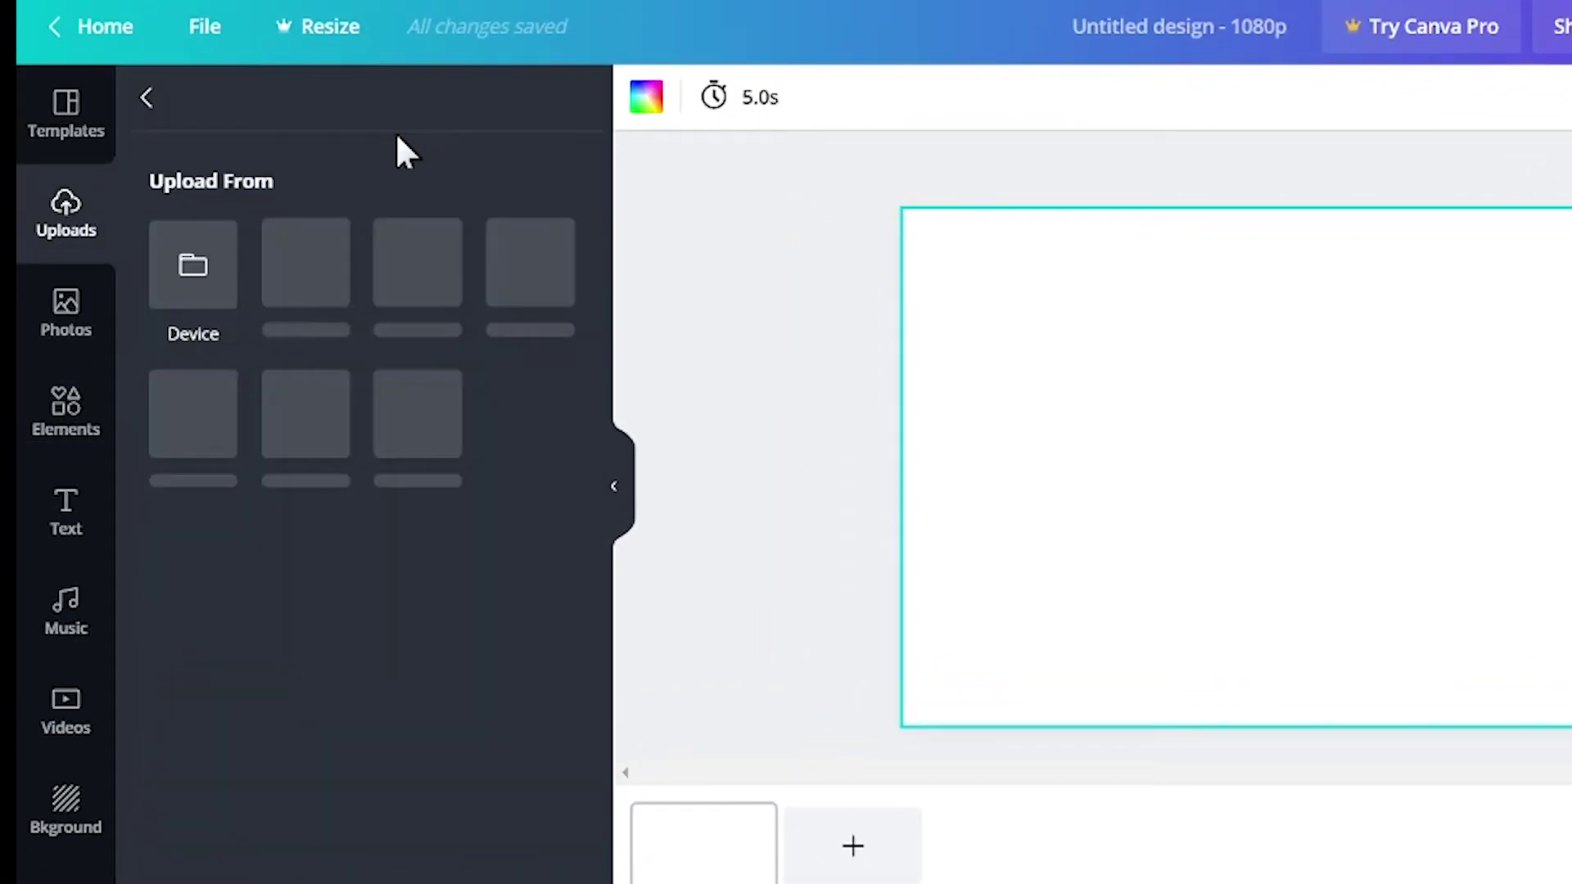
left_click(196, 276)
left_click(158, 193)
double_click(344, 140)
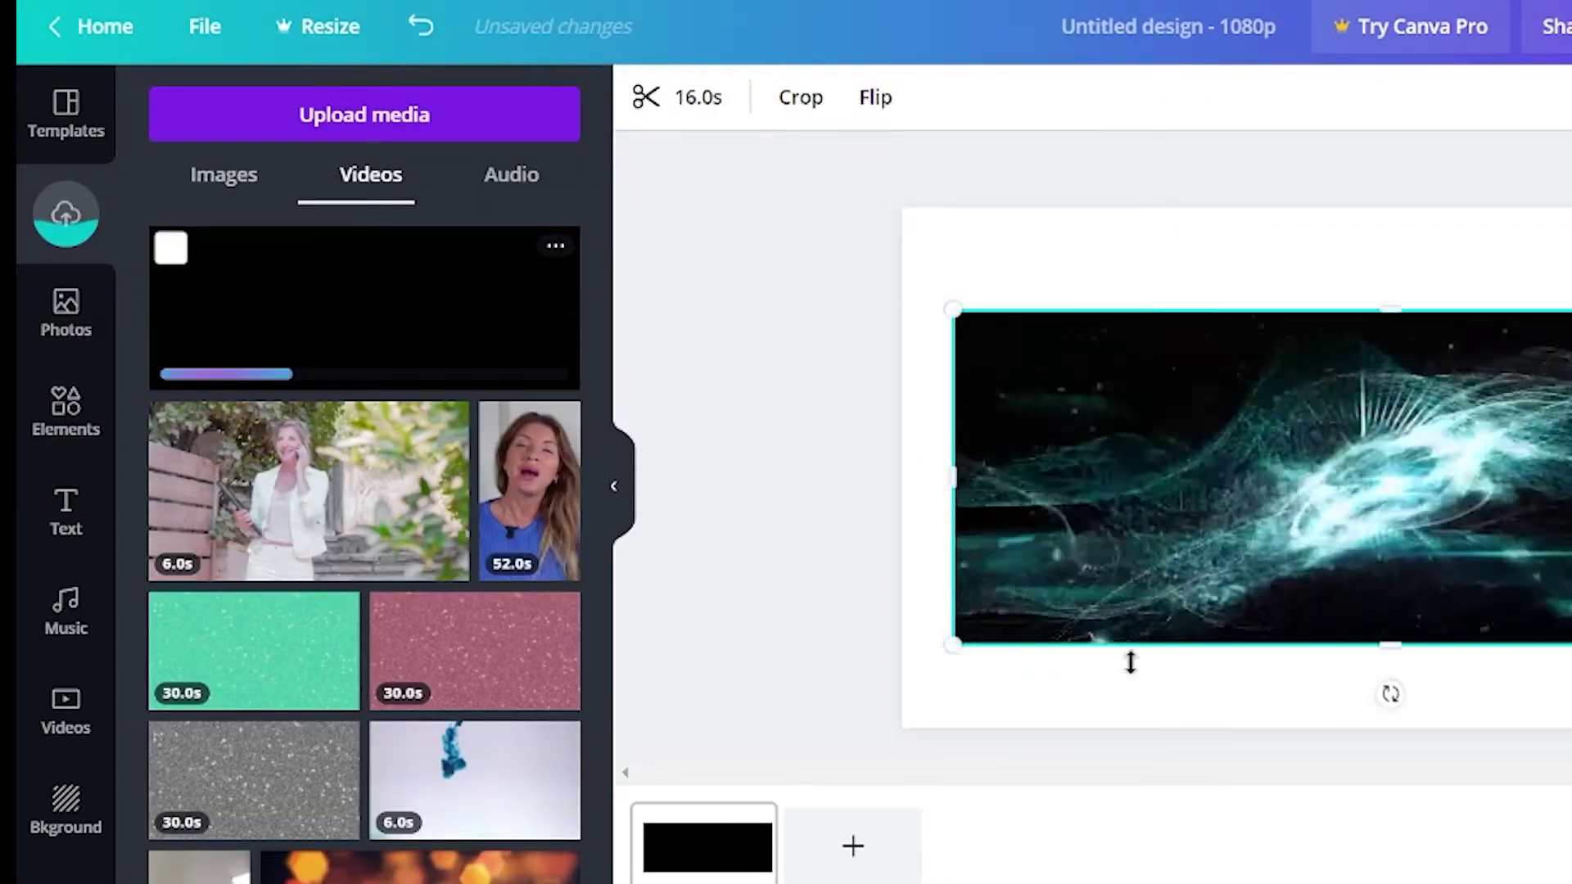
left_click_drag(1375, 696, 1372, 743)
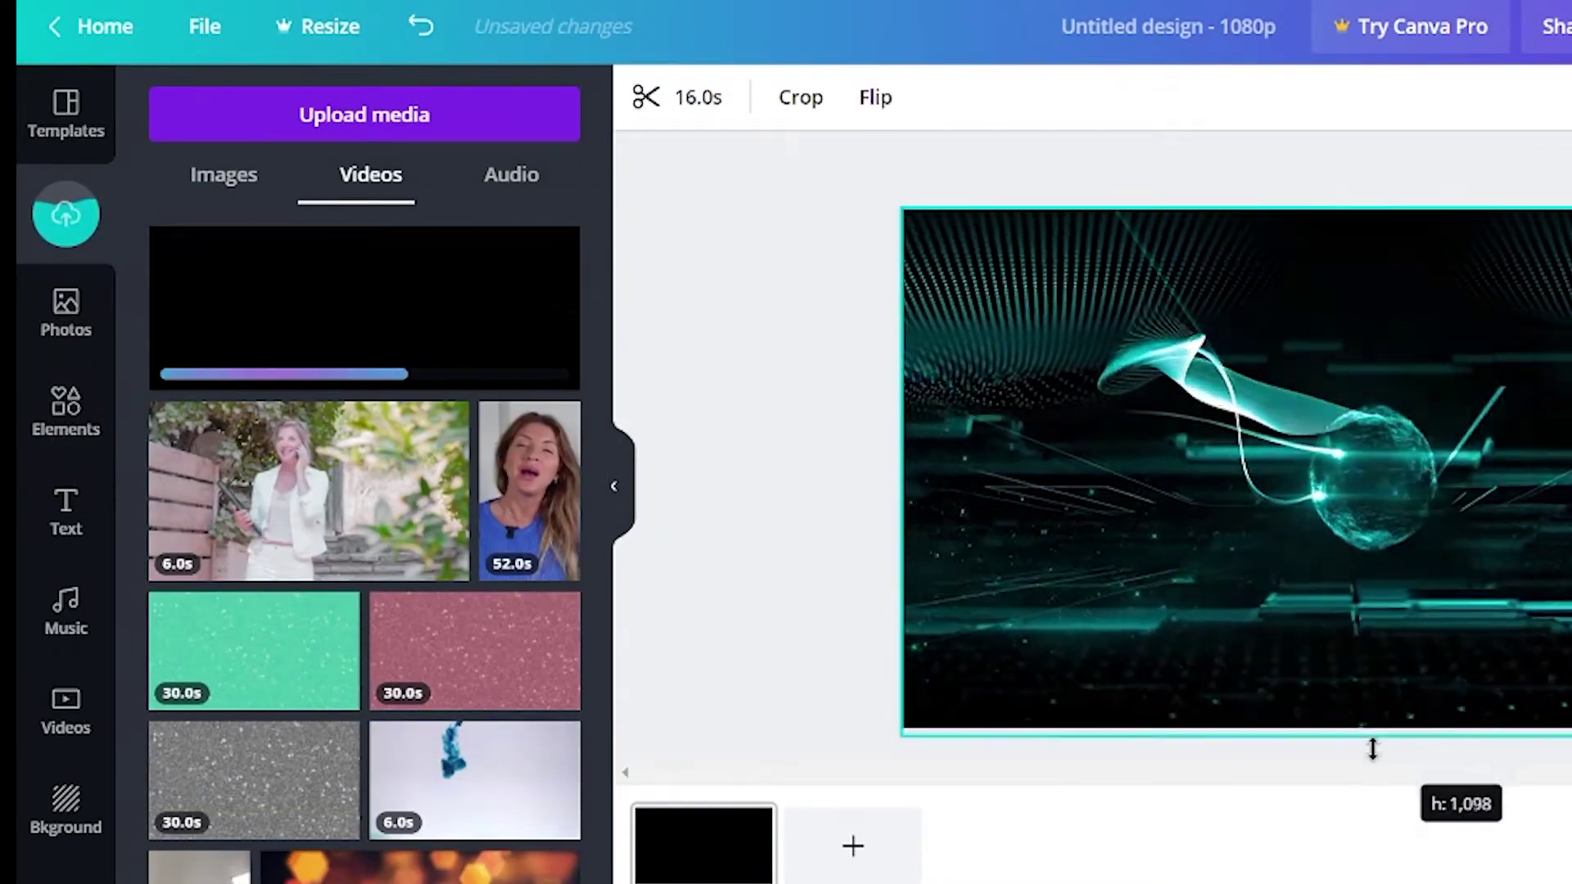
Step: Trim the background video at both ends to 5.0 seconds
key("space")
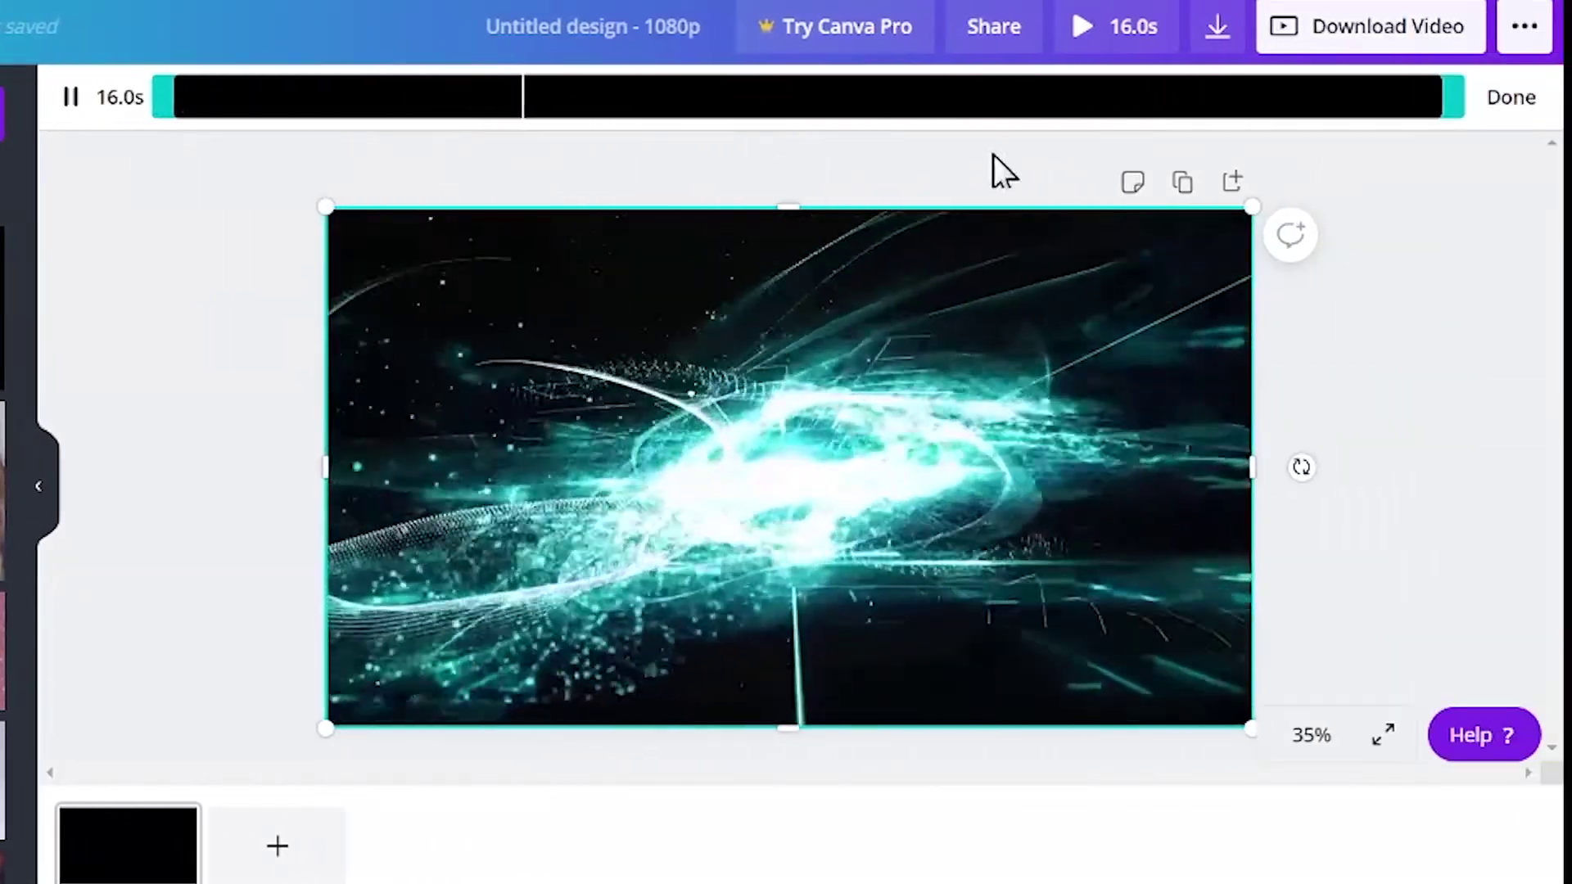
left_click_drag(345, 97, 605, 97)
left_click_drag(1571, 97, 1141, 85)
left_click_drag(962, 85, 807, 85)
left_click(908, 705)
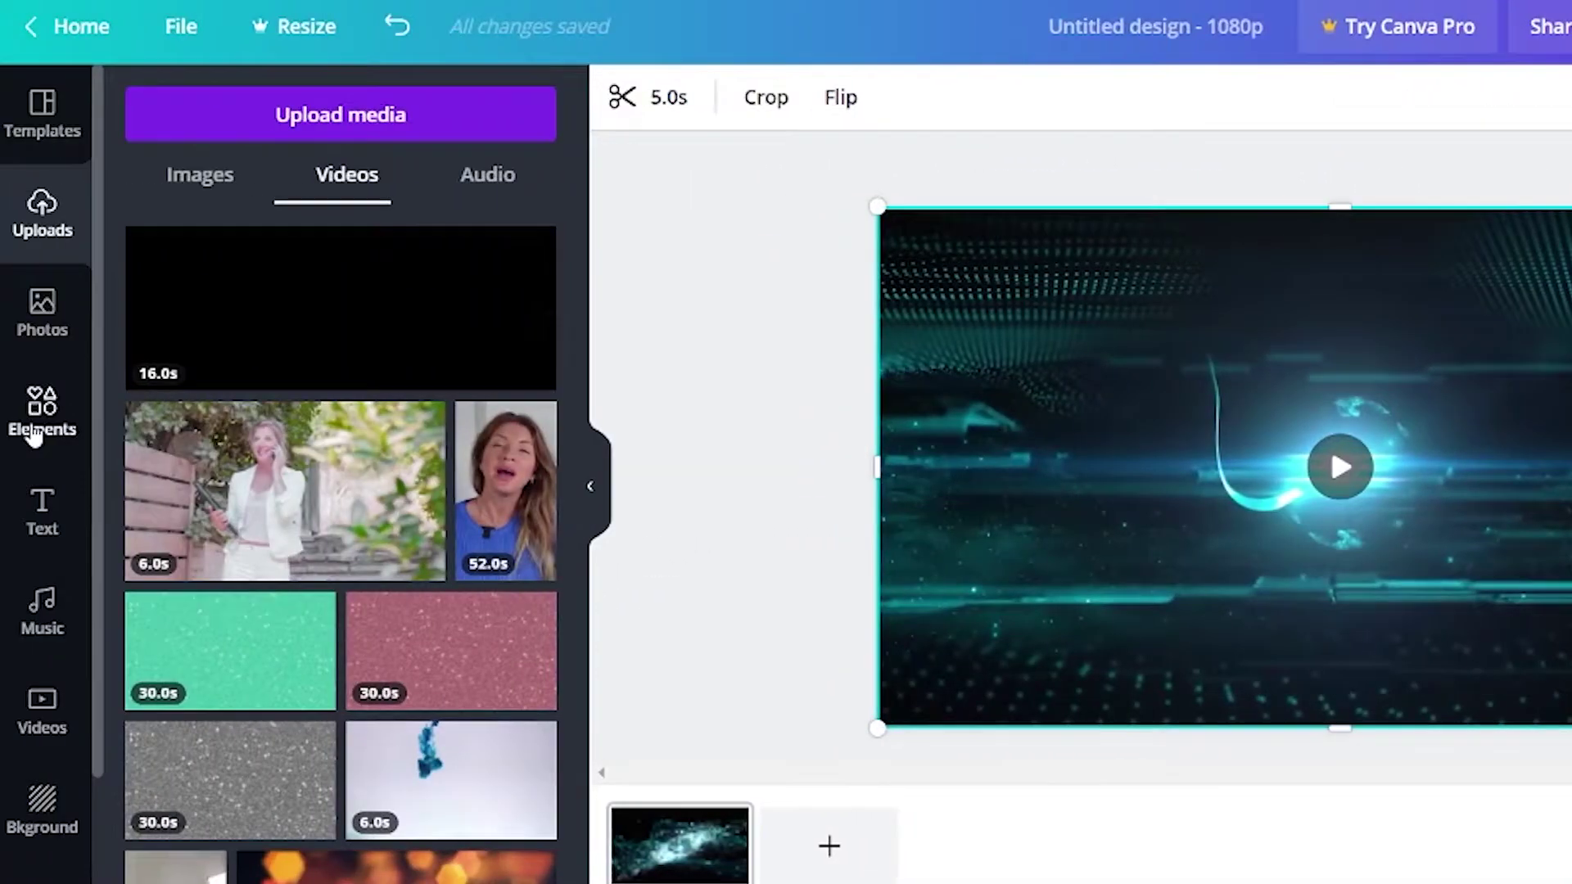
Step: Search the elements for "animated circle", add the free light green double-ring graphic and enlarge it around the page centre
left_click(32, 414)
left_click(189, 112)
type("animated ci")
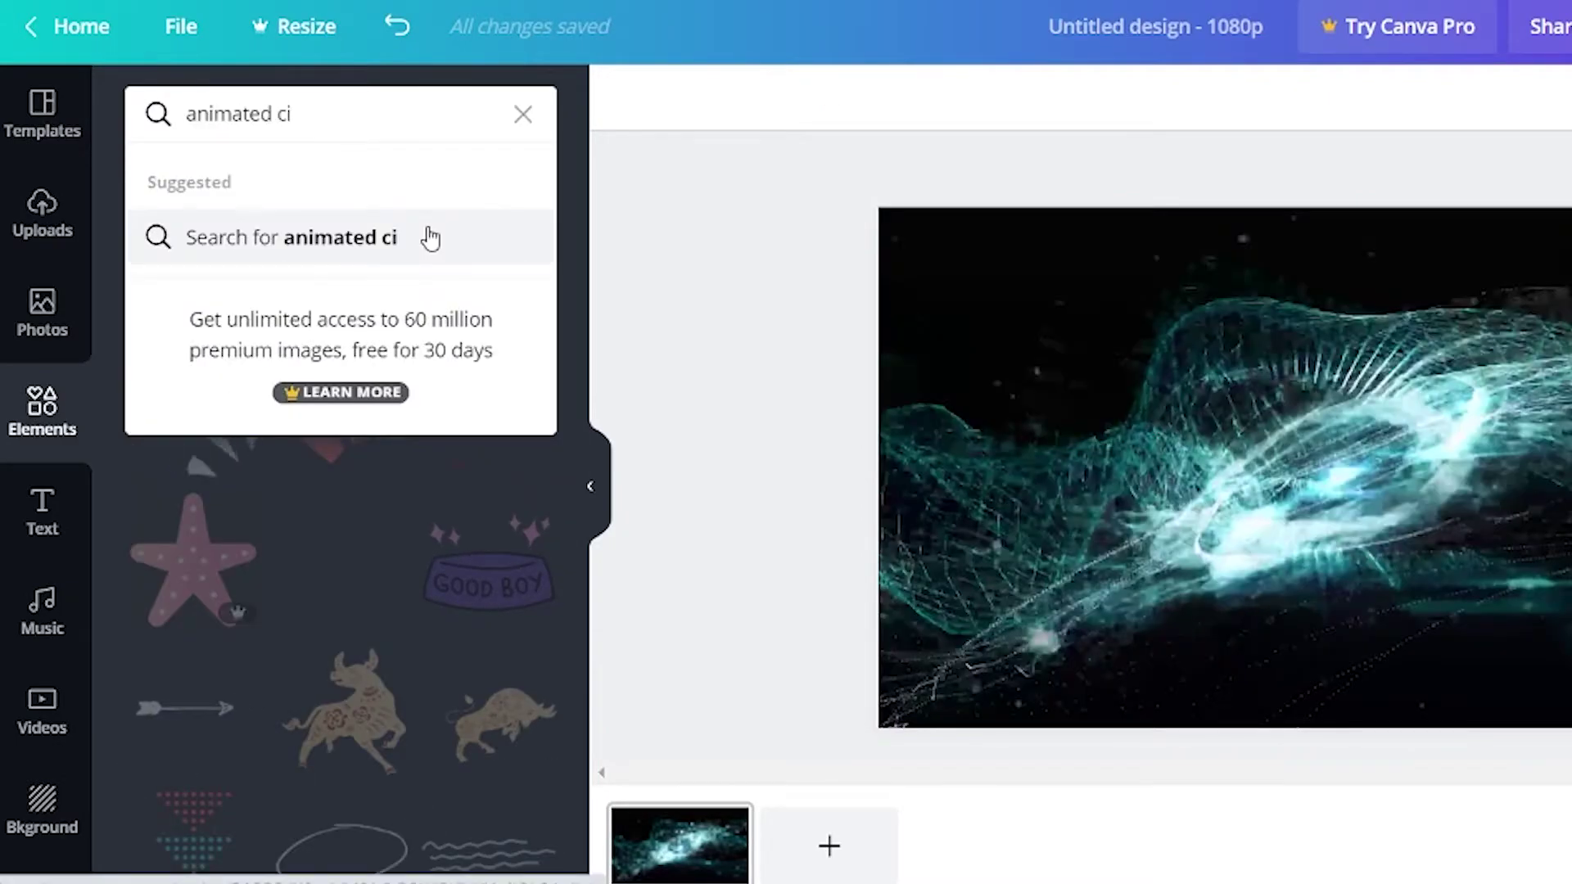
type("rcle")
left_click(430, 237)
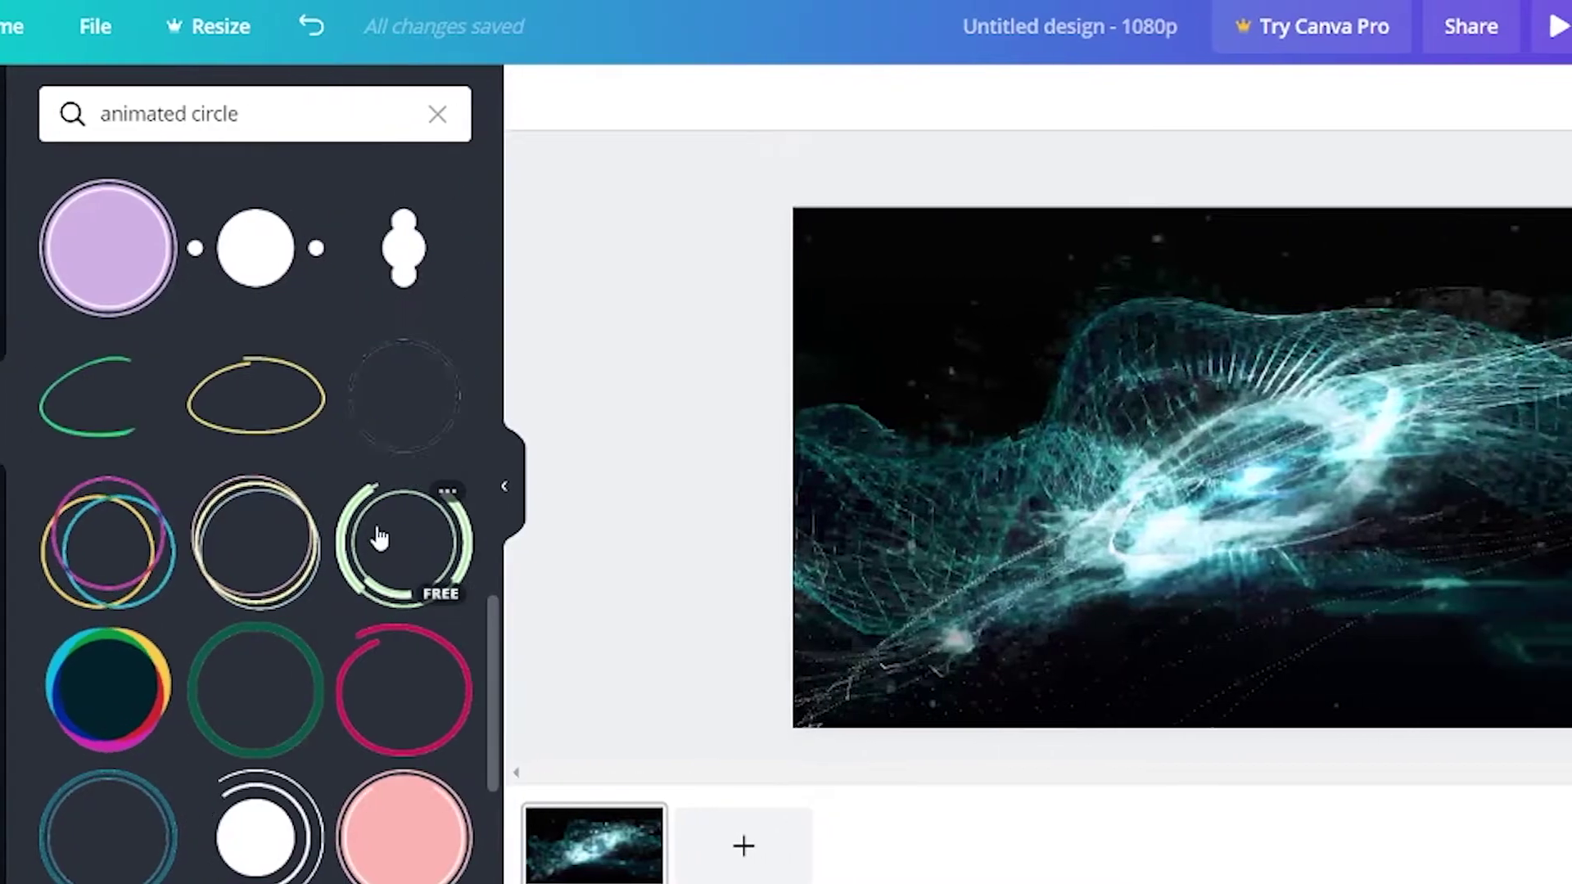
left_click(473, 539)
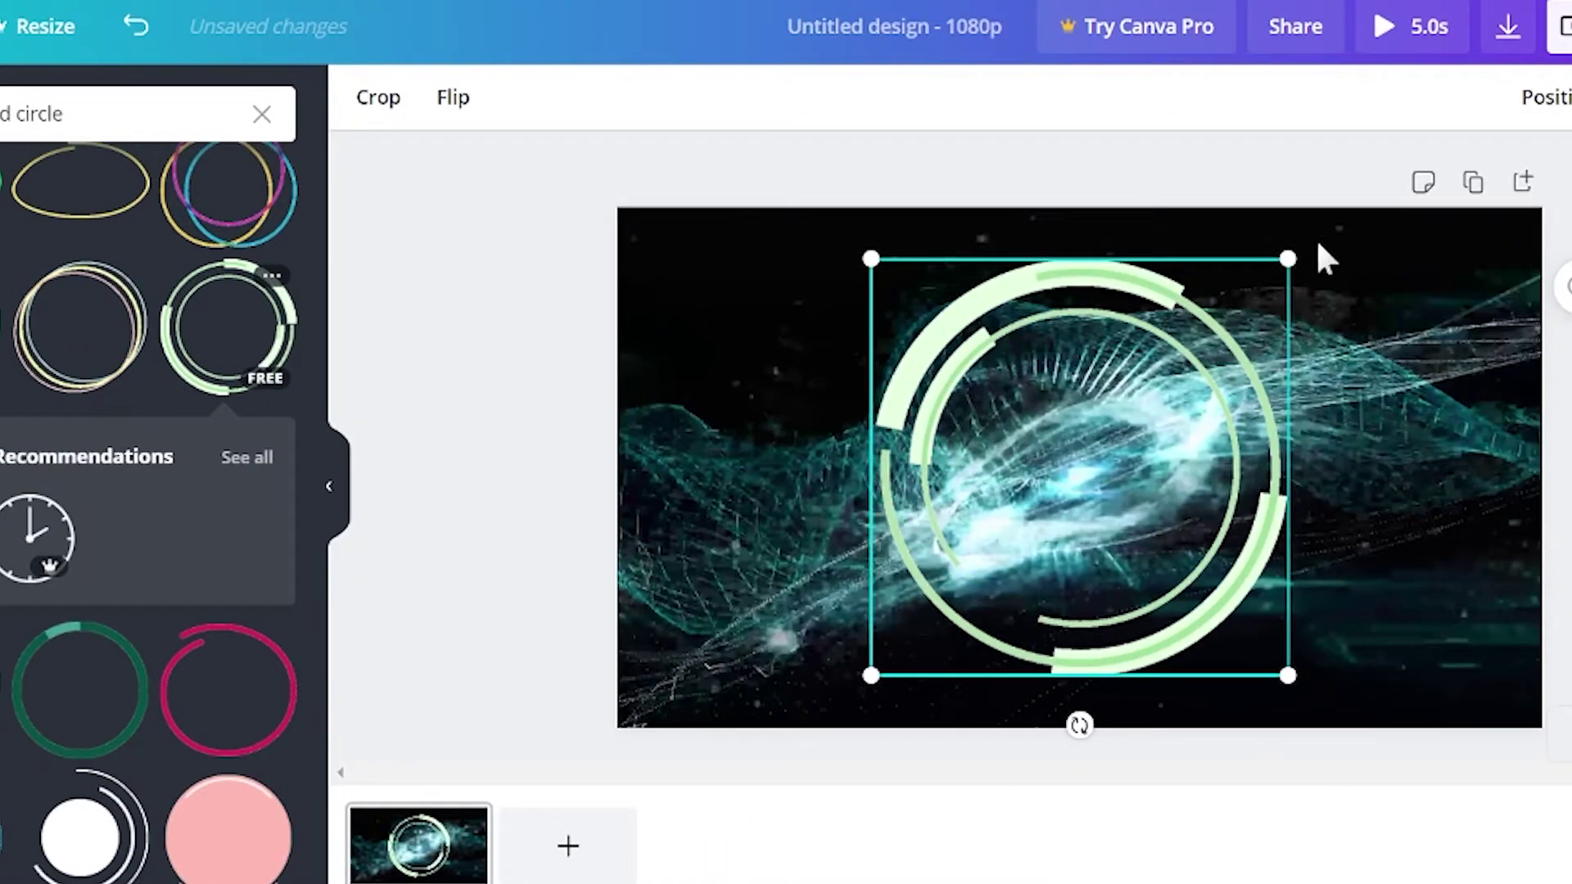
left_click_drag(1289, 257, 1342, 214)
key("Escape")
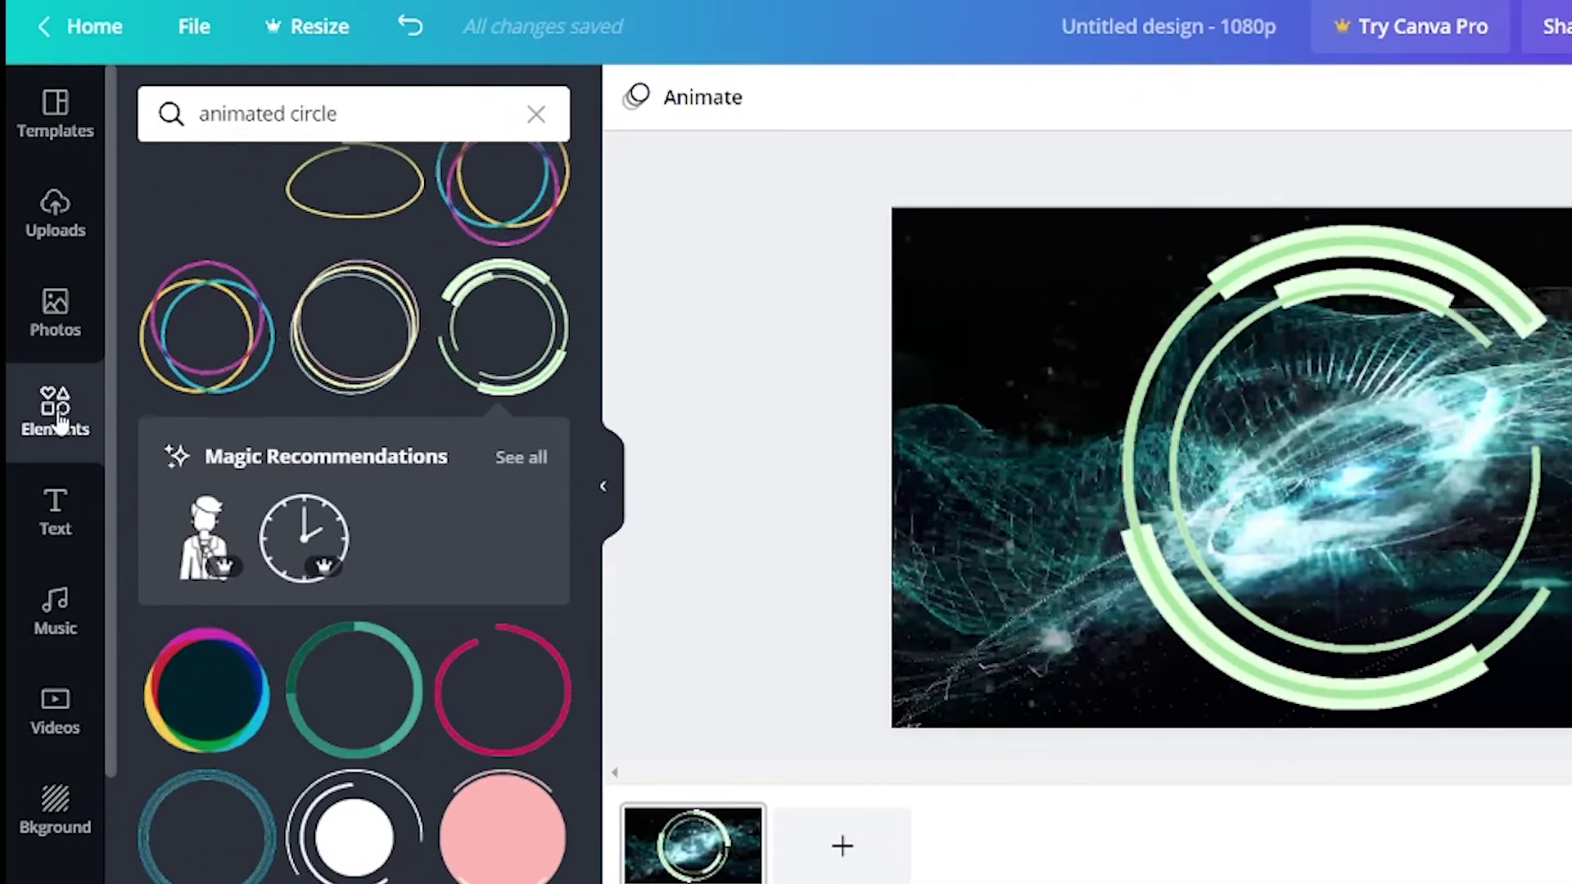
Step: Add a circular photo frame inside the green animated rings
left_click(0, 412)
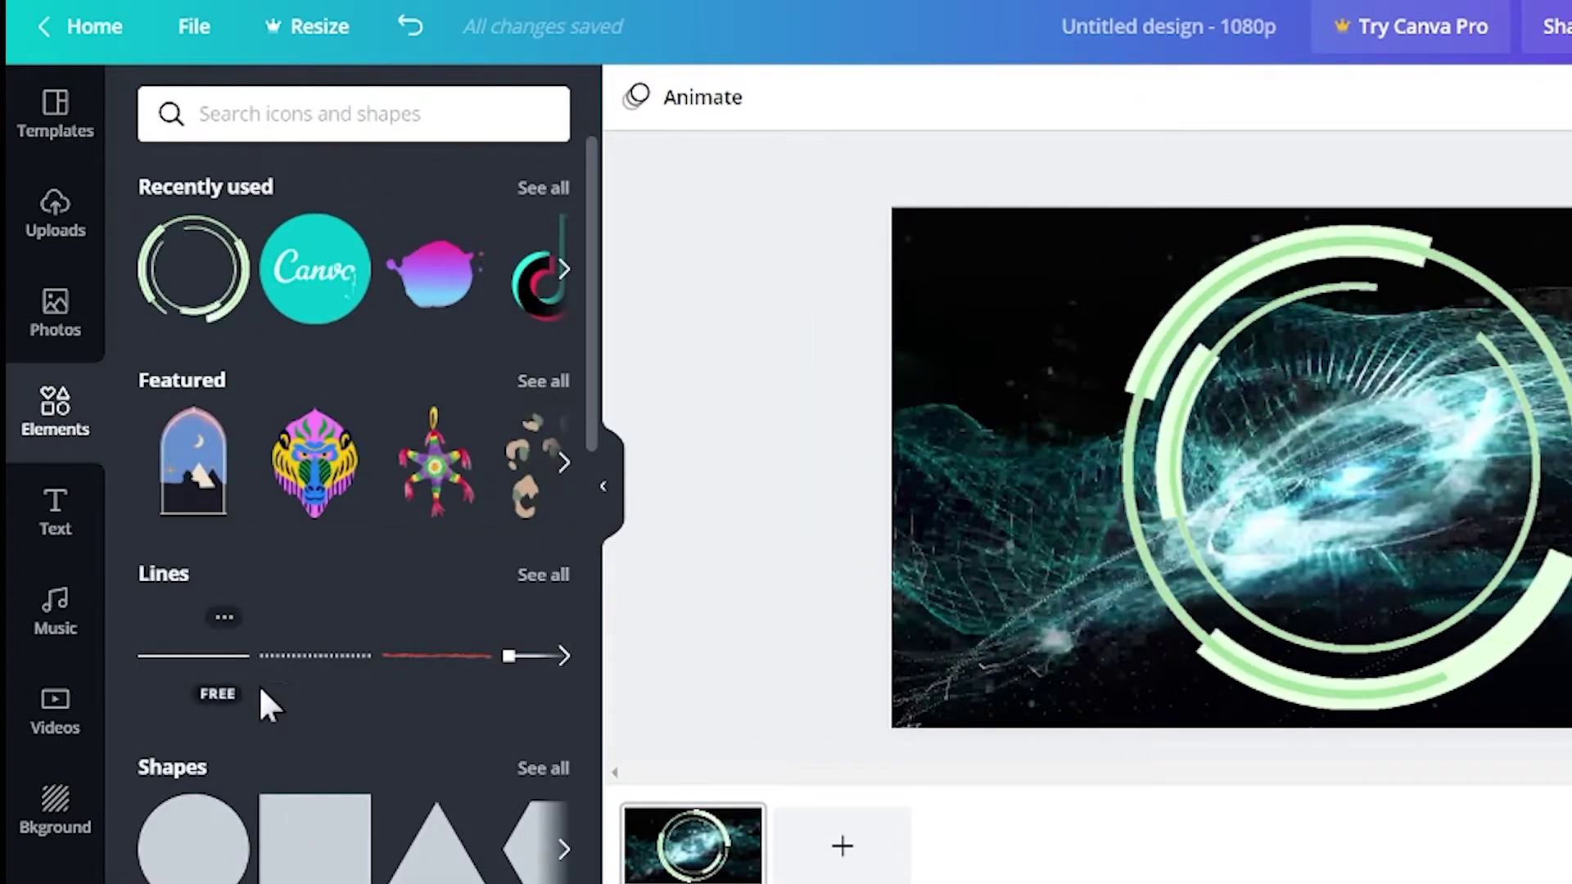
scroll(232, 690, "down", 6)
left_click(195, 491)
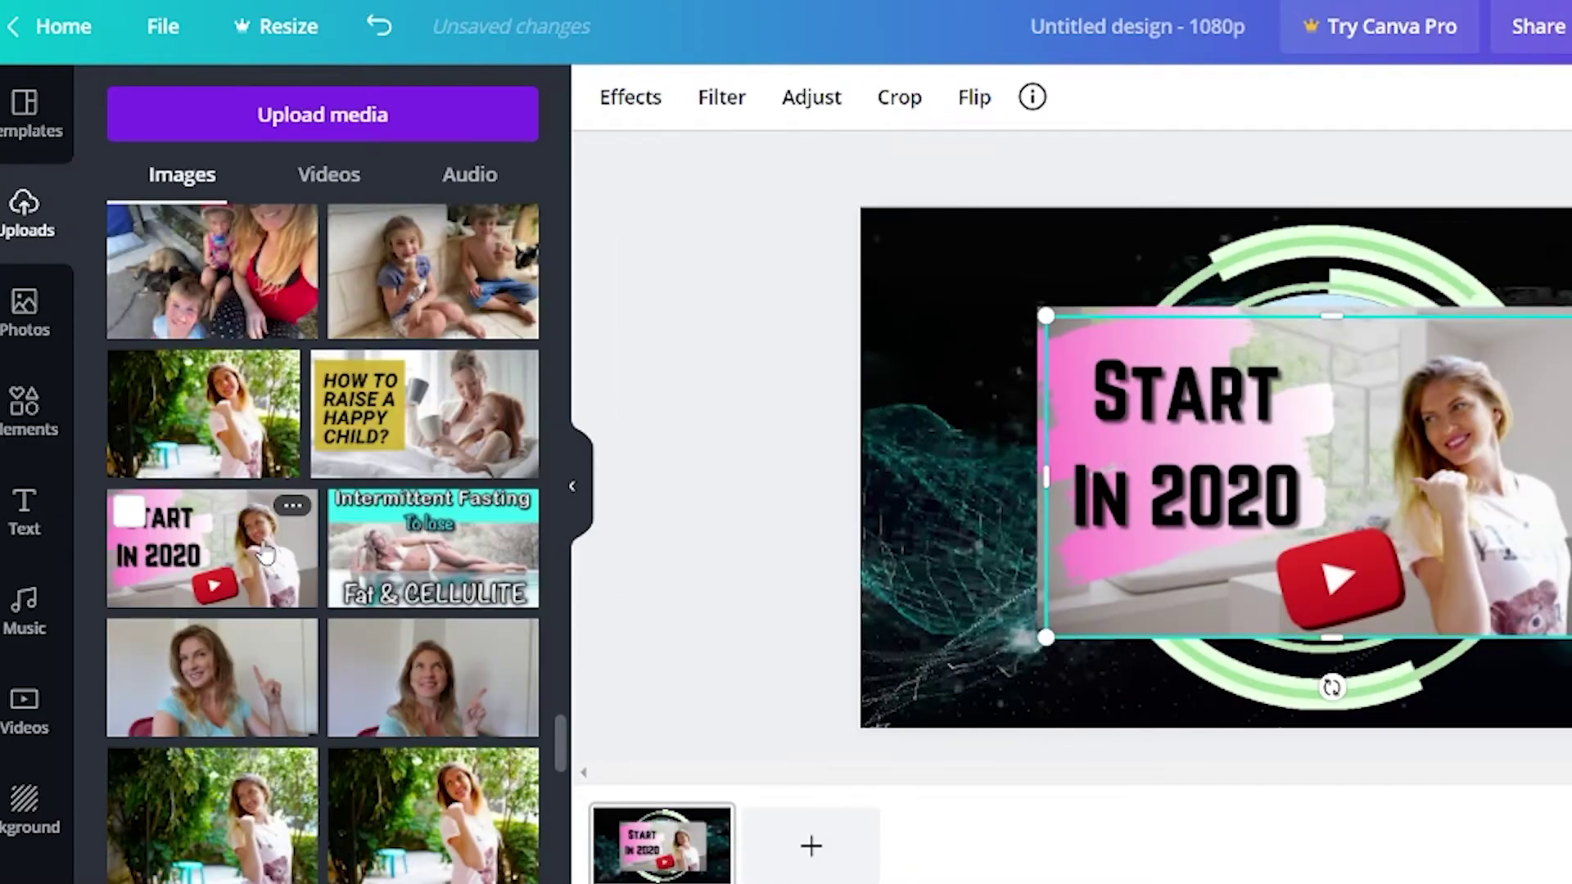
Step: Fill the circular frame with the "Start in 2020" image and reposition the crop so only the woman shows
left_click(1043, 843)
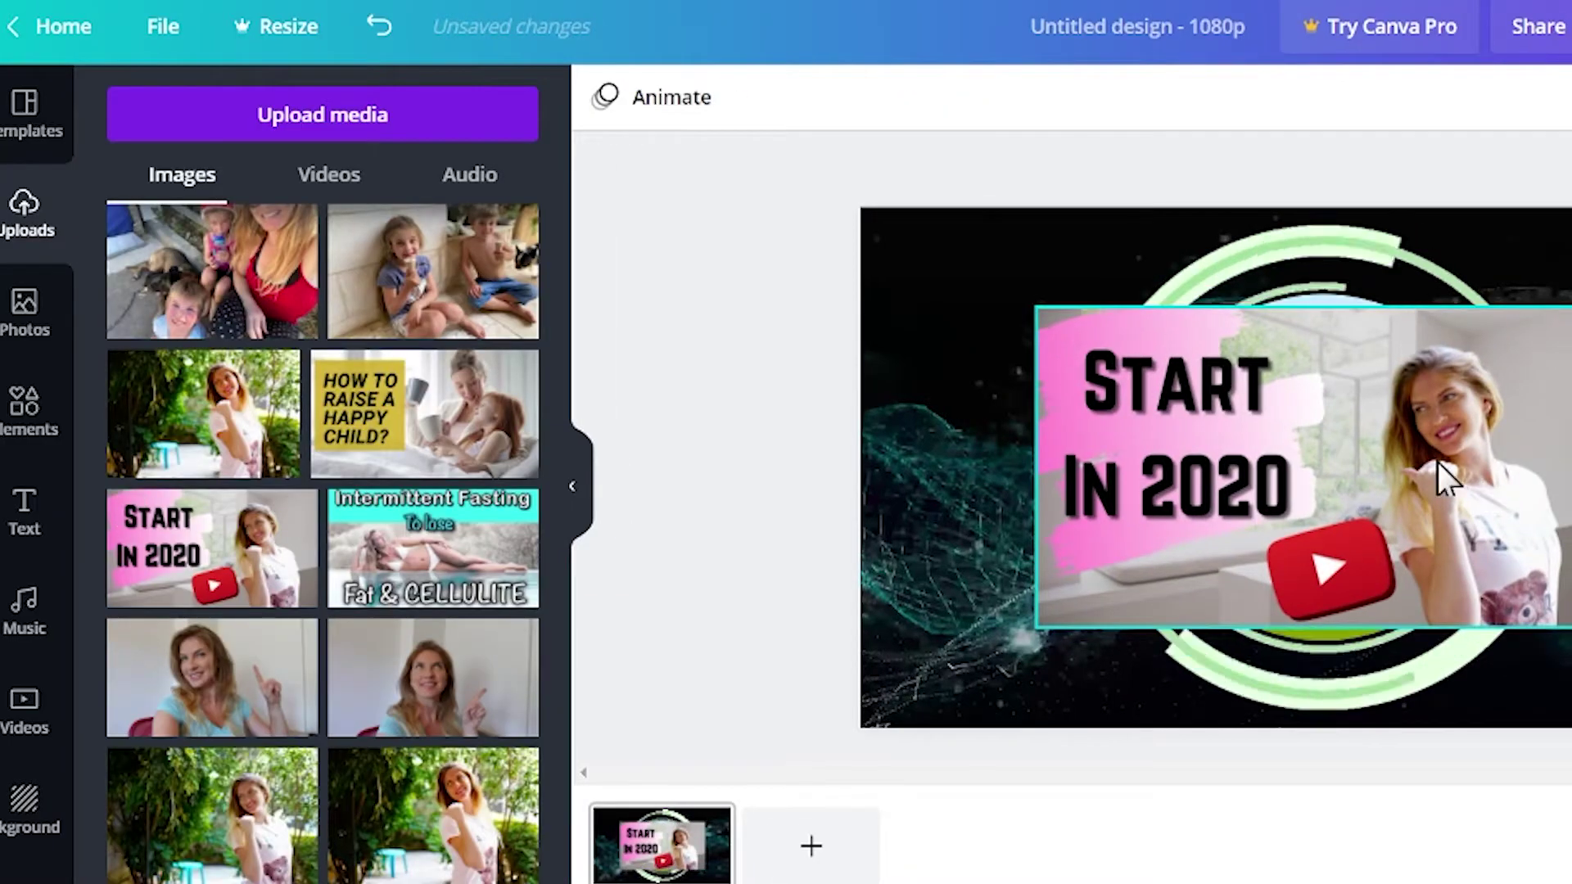
left_click(1305, 466)
double_click(1305, 467)
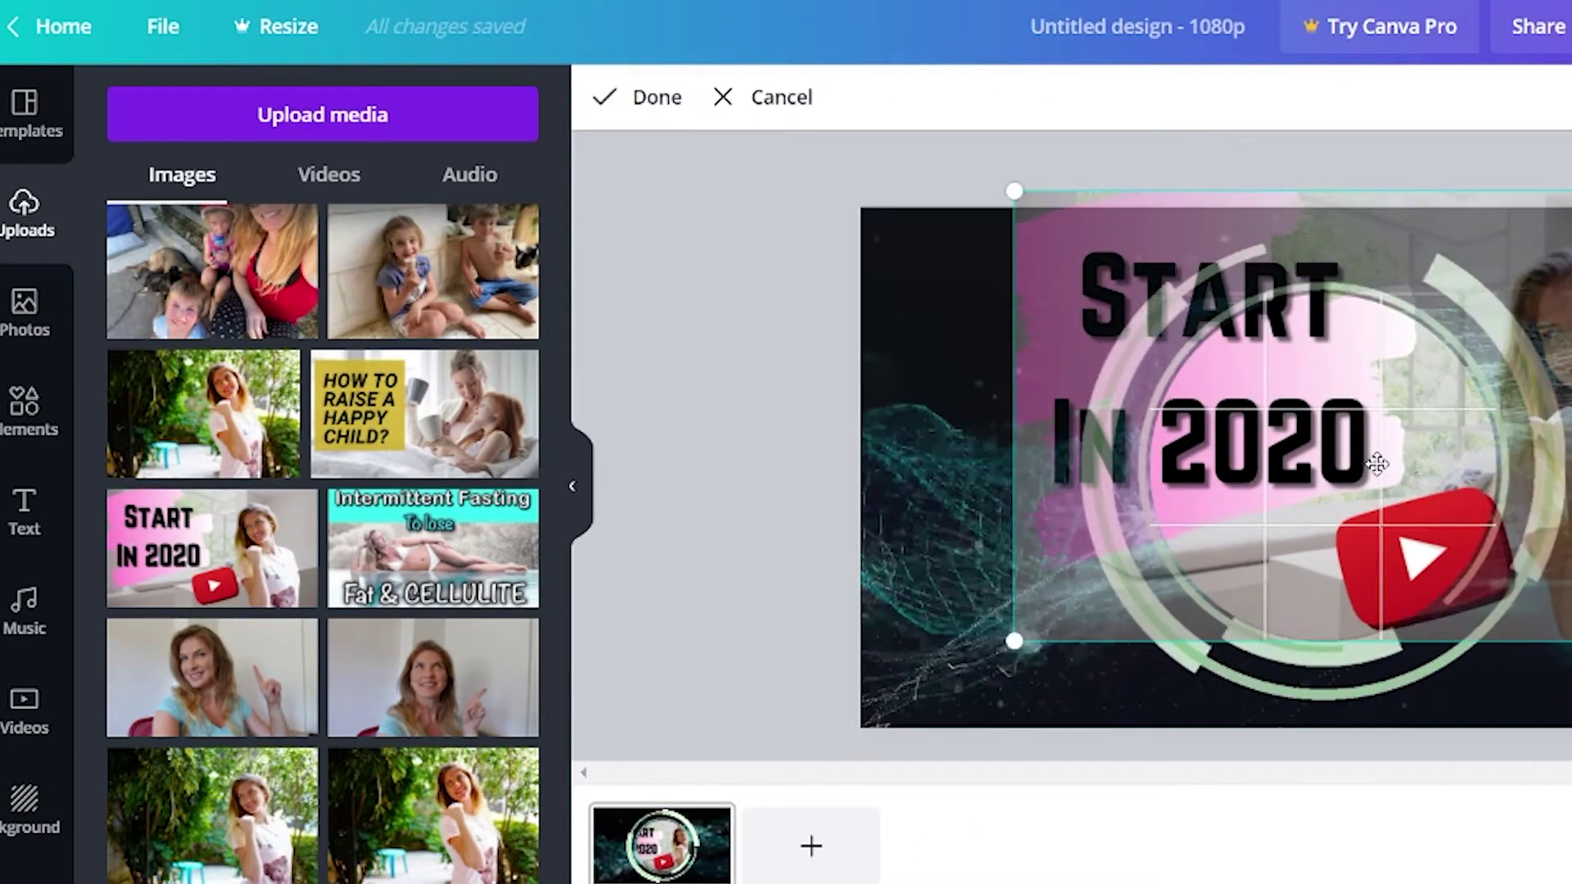
left_click_drag(1396, 457, 1122, 522)
key("Escape")
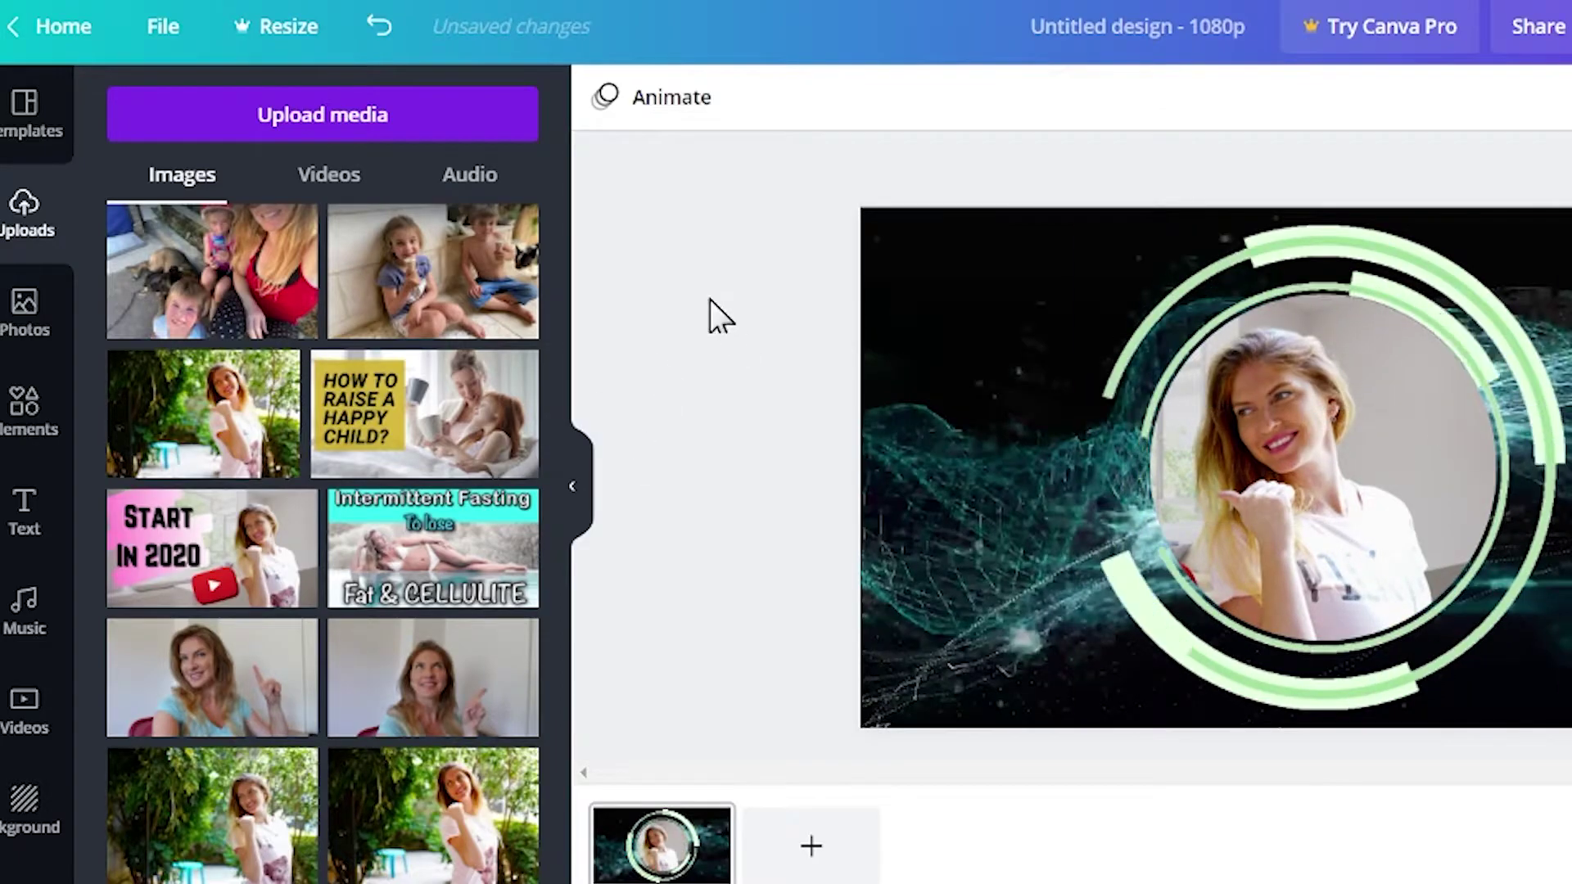
Step: Add the title INCOME OLA in Alfa Slab One at size 153 over the photo's lower part, with a pink Splice effect
left_click(25, 510)
scroll(376, 573, "down", 10)
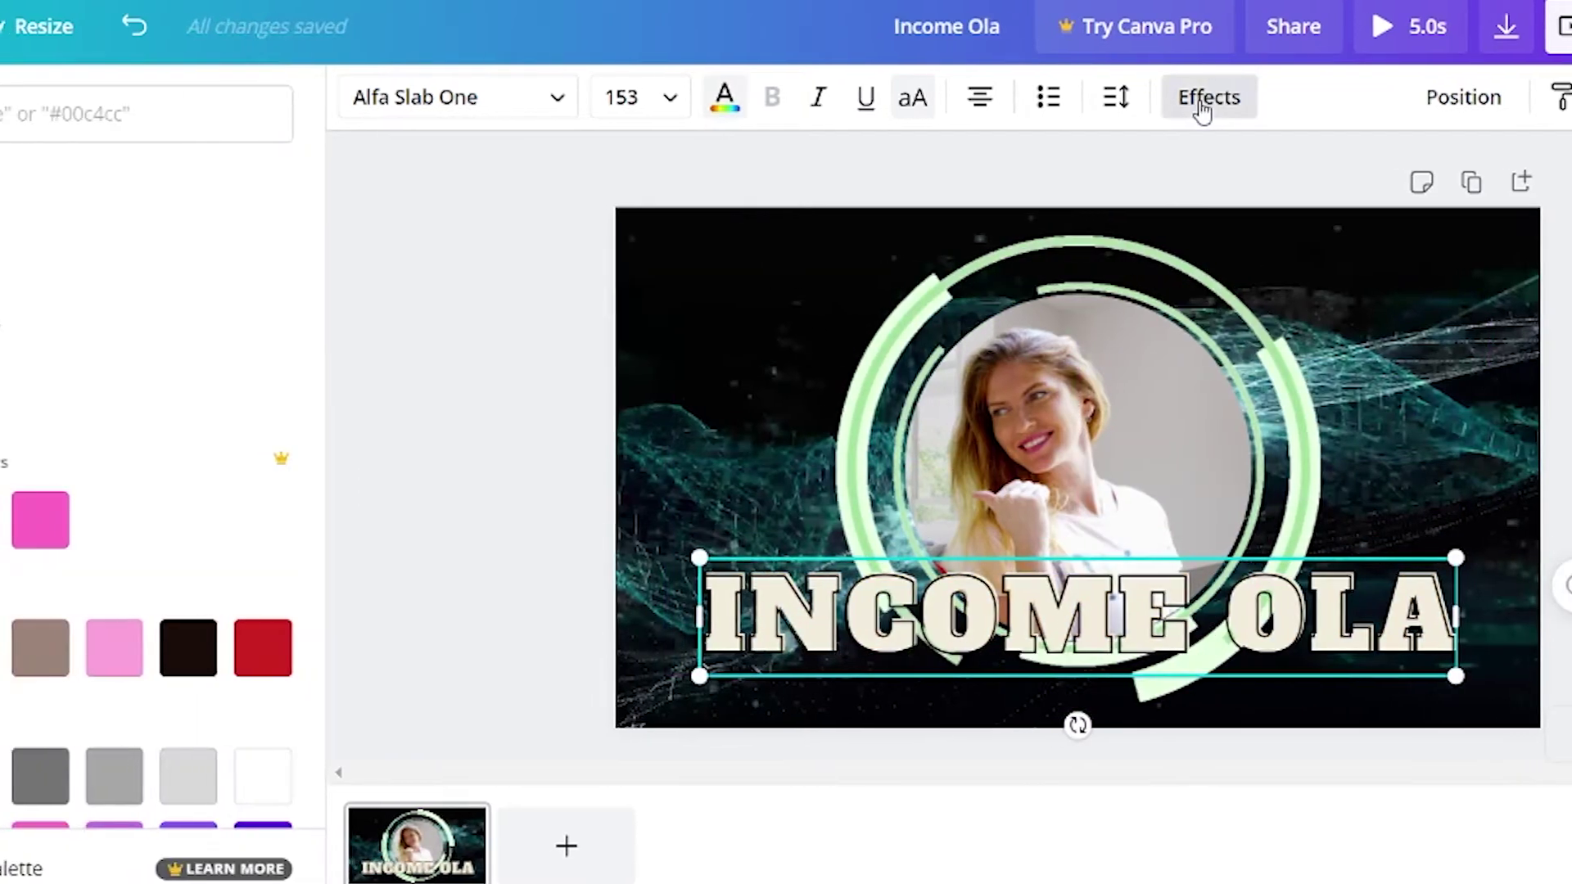
left_click(1200, 98)
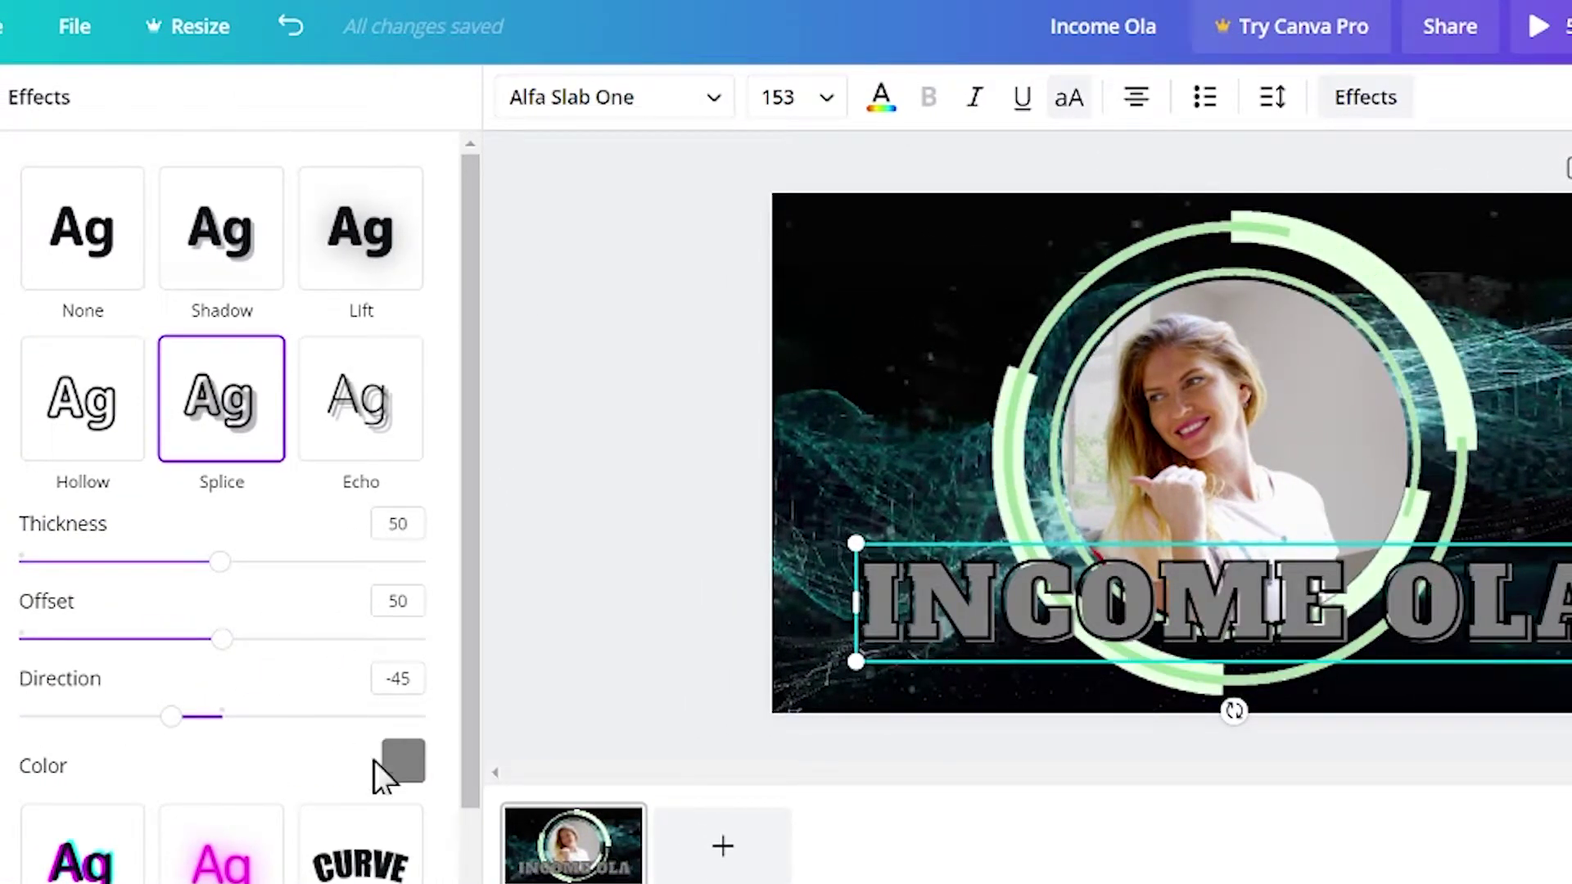
left_click(403, 762)
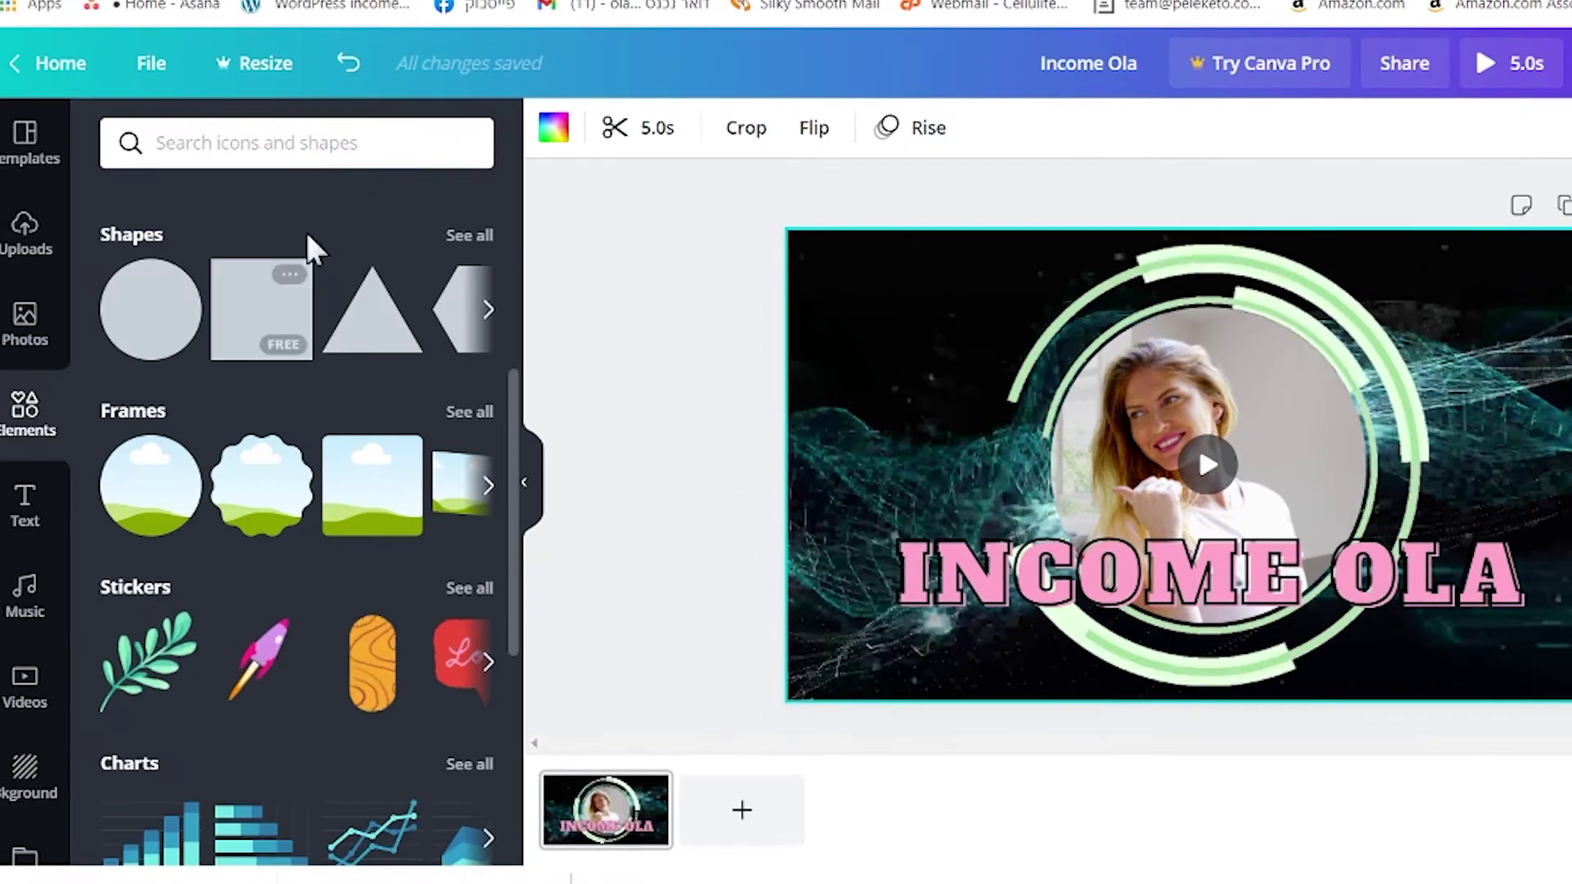
Step: Search the elements for "animated subscribe", add the free black glitch SUBSCRIBE graphic, shrink it and place it under the title
type("animated subscribe")
key("Return")
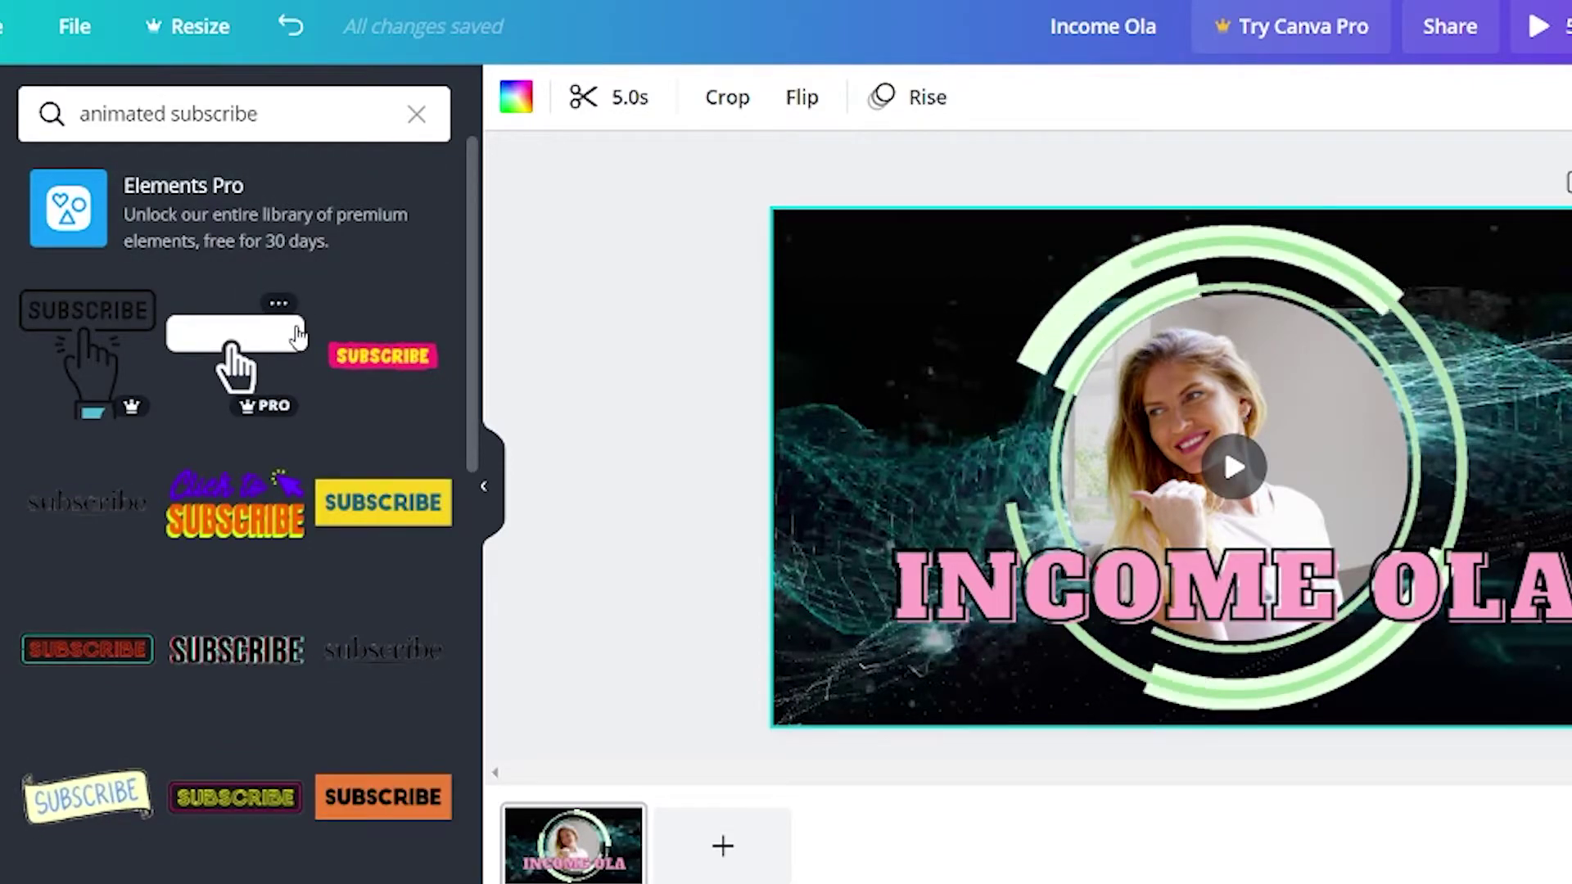
mouse_move(382, 365)
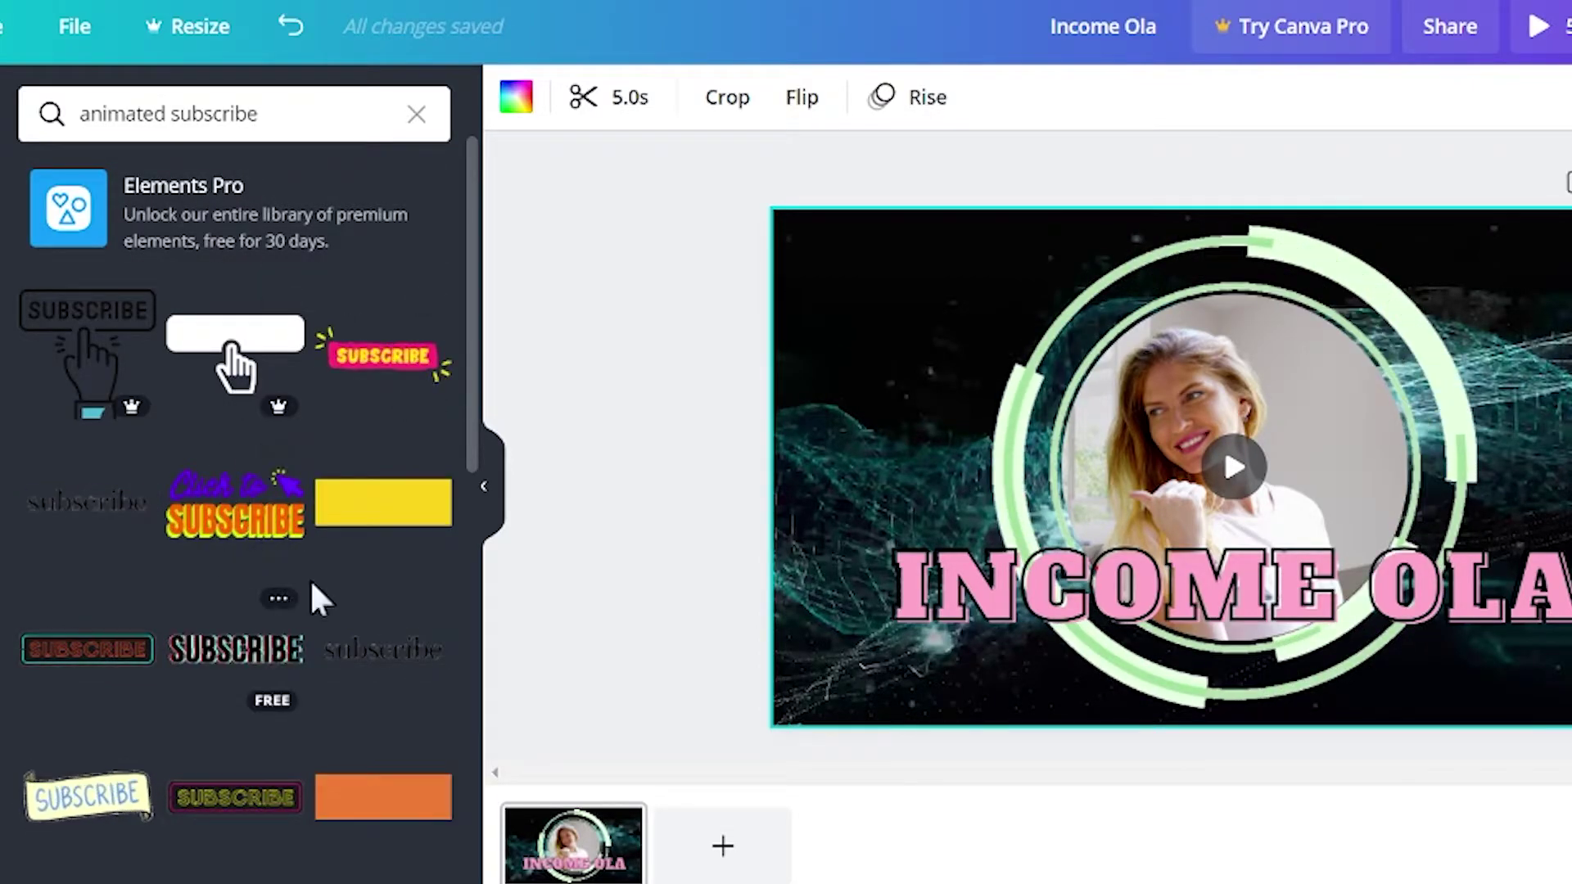
left_click(236, 649)
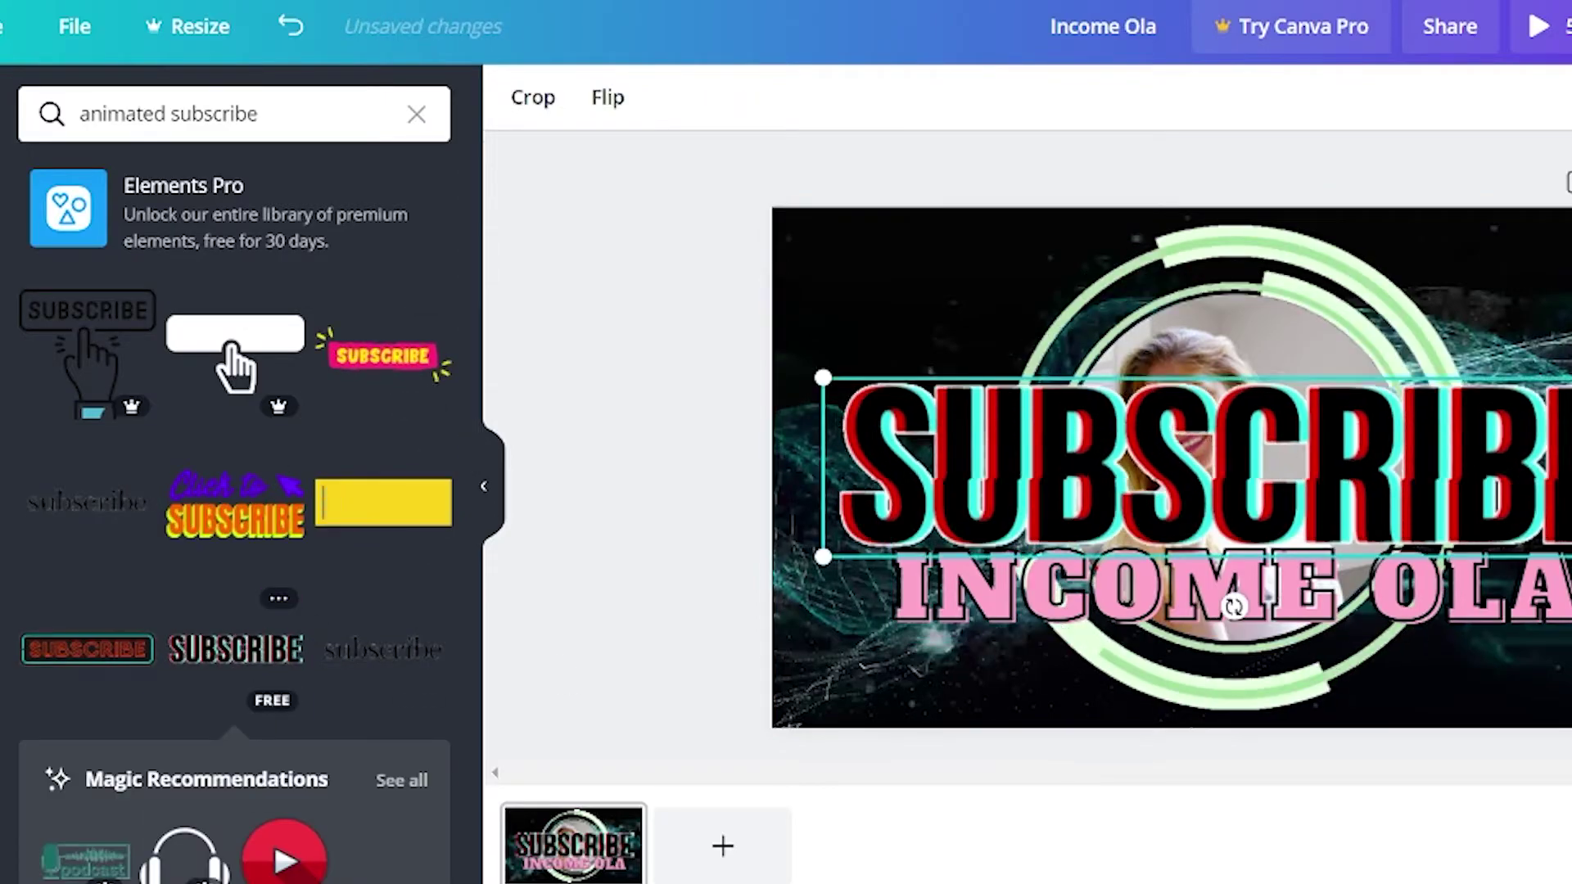
left_click_drag(1555, 550, 1257, 531)
left_click_drag(1026, 507, 1223, 660)
left_click(768, 491)
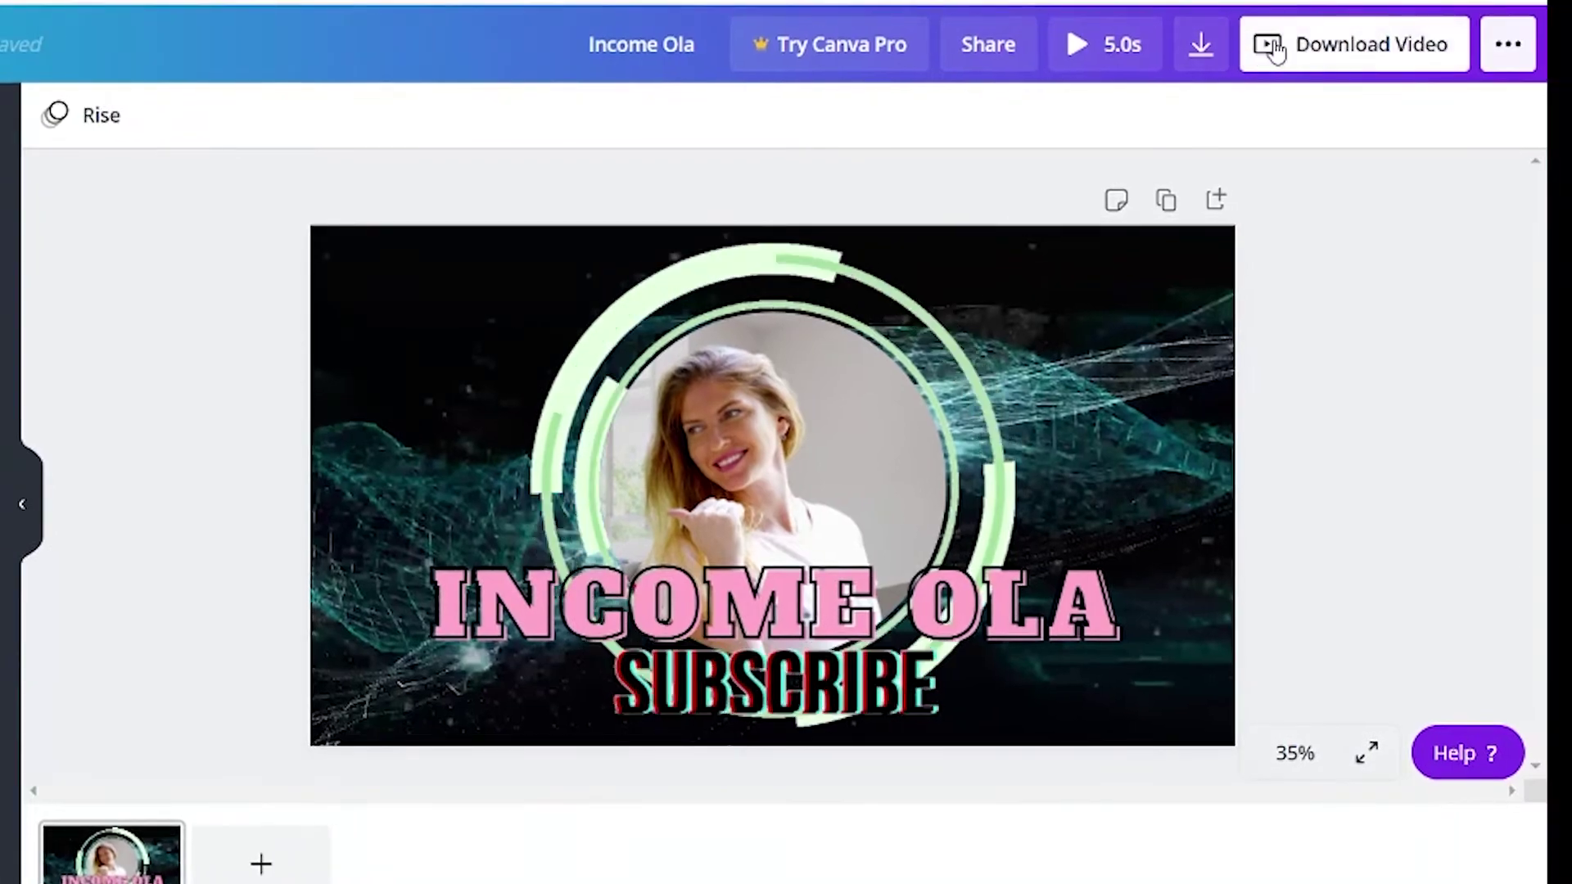
Step: Download the futuristic intro as an MP4 high quality video
left_click(1277, 49)
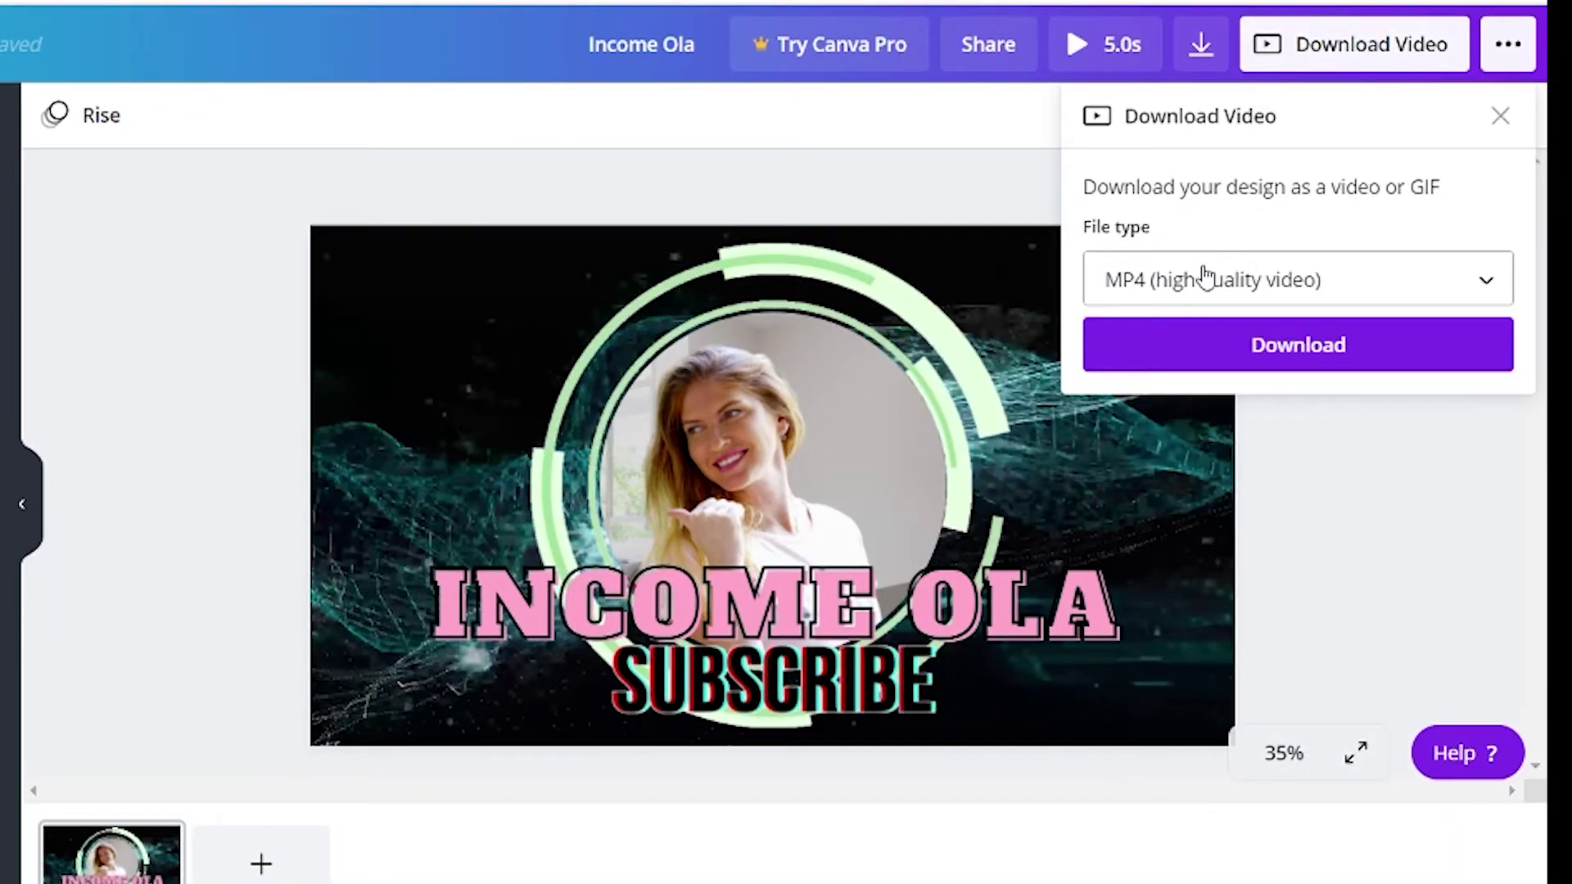
left_click(1297, 356)
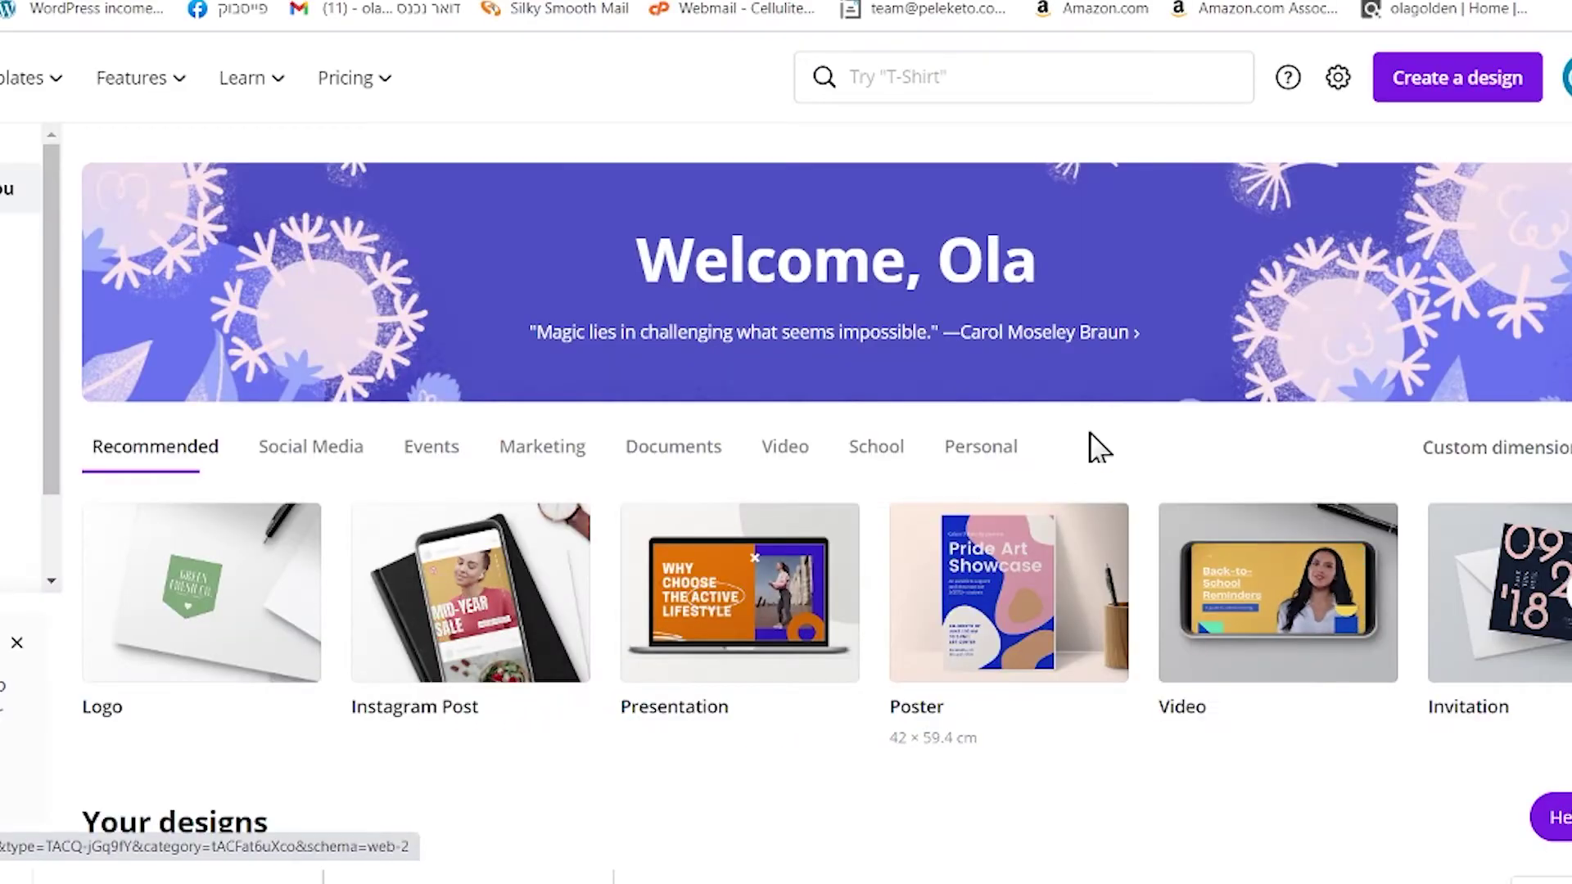
Step: Create a new YouTube Outro design and apply the free purple "Pink Up Your Feed" template from the outro templates
left_click(1486, 95)
type("youtube")
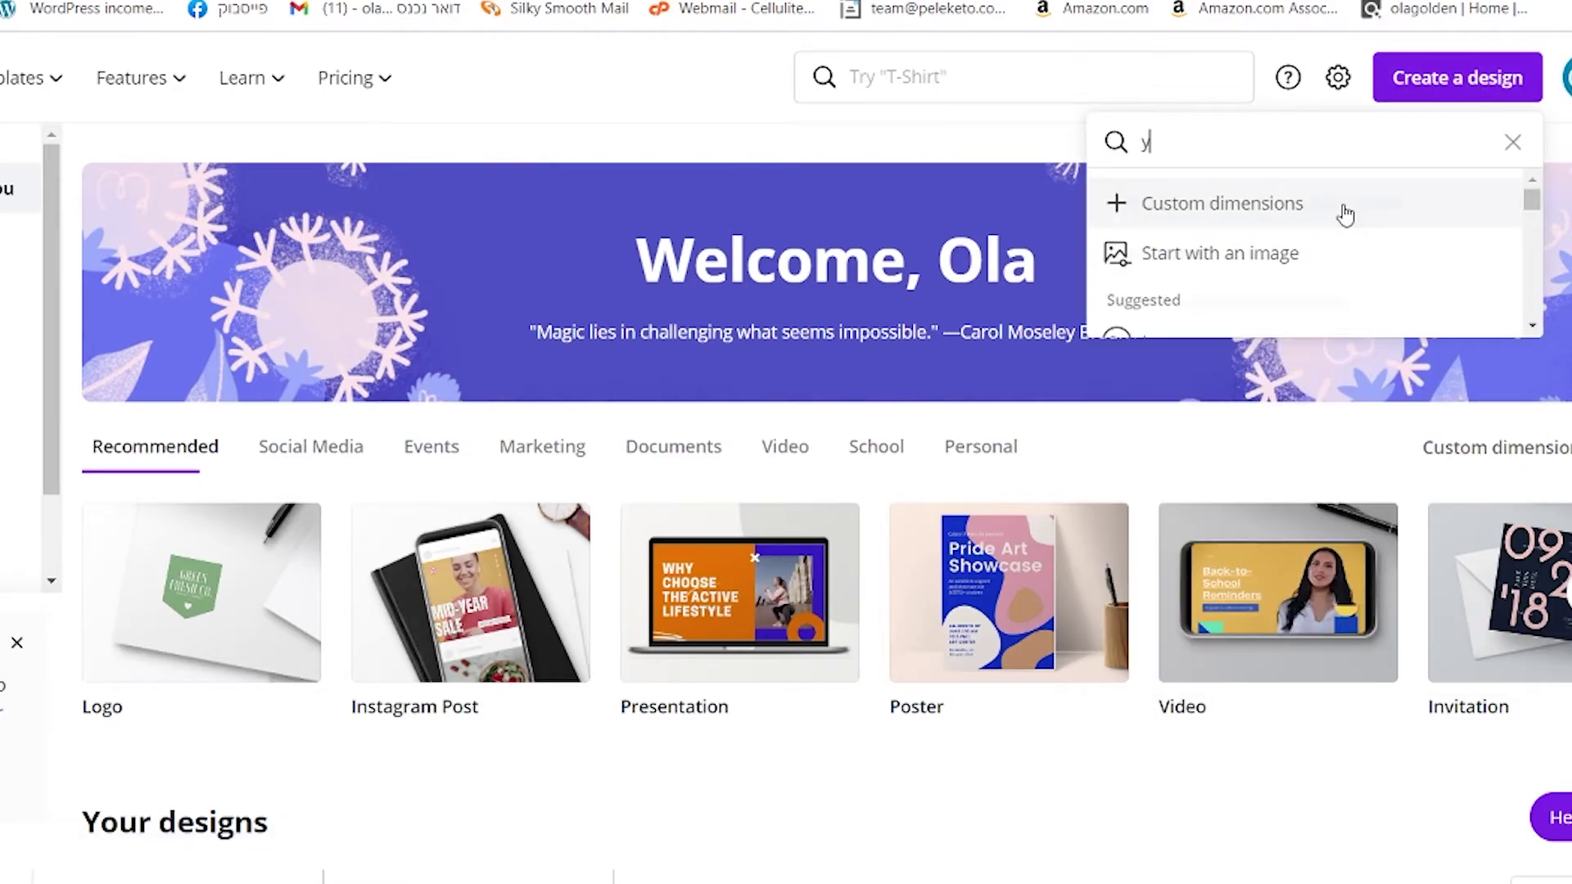
left_click(1260, 455)
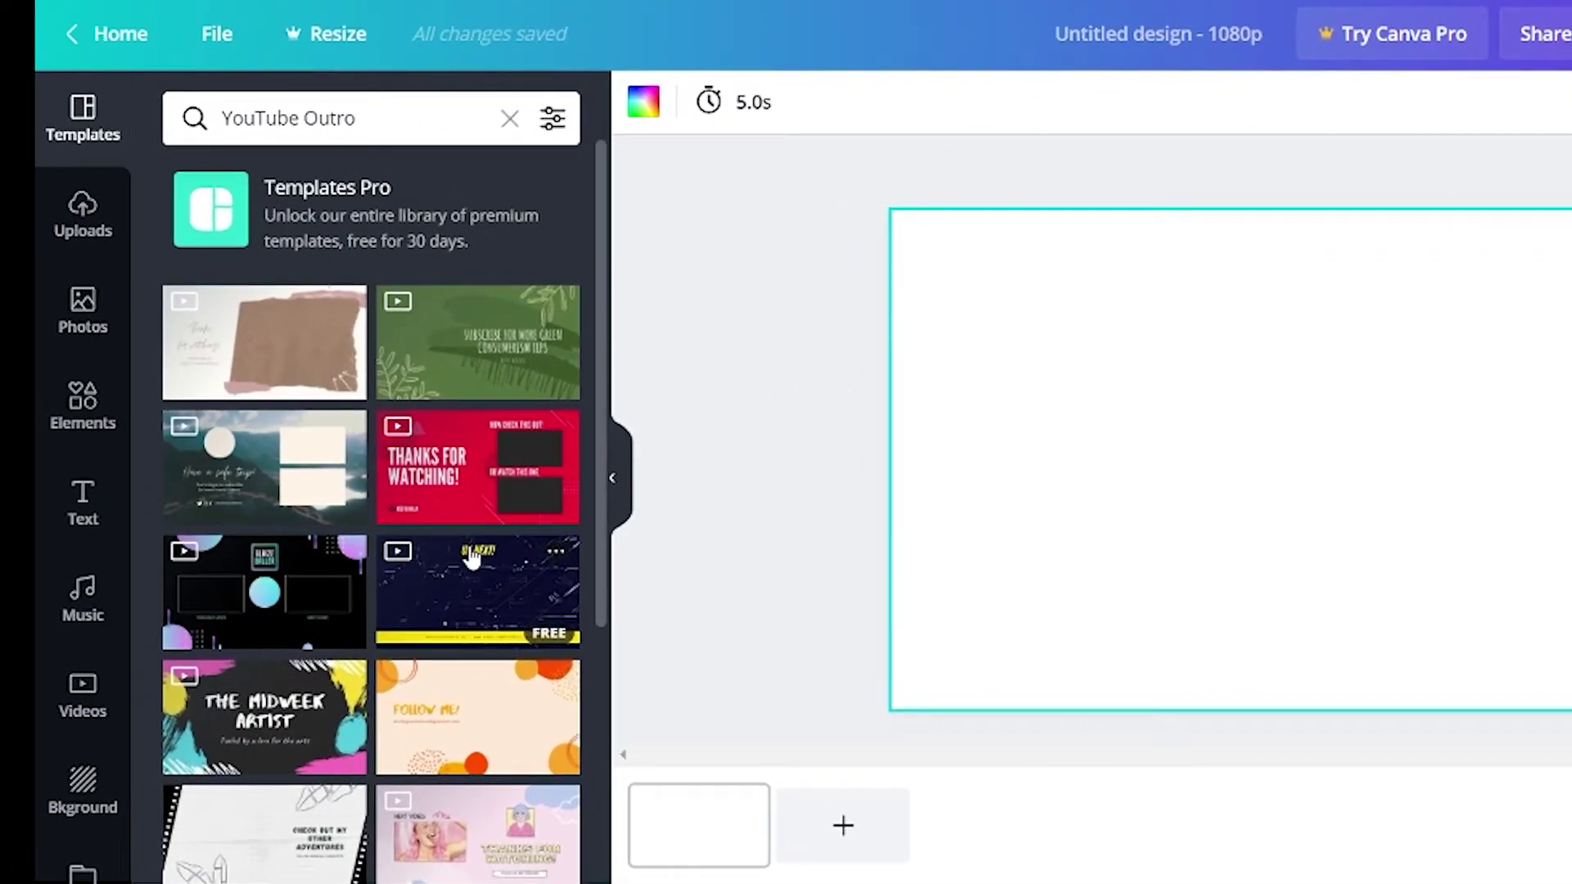
scroll(473, 557, "down", 3)
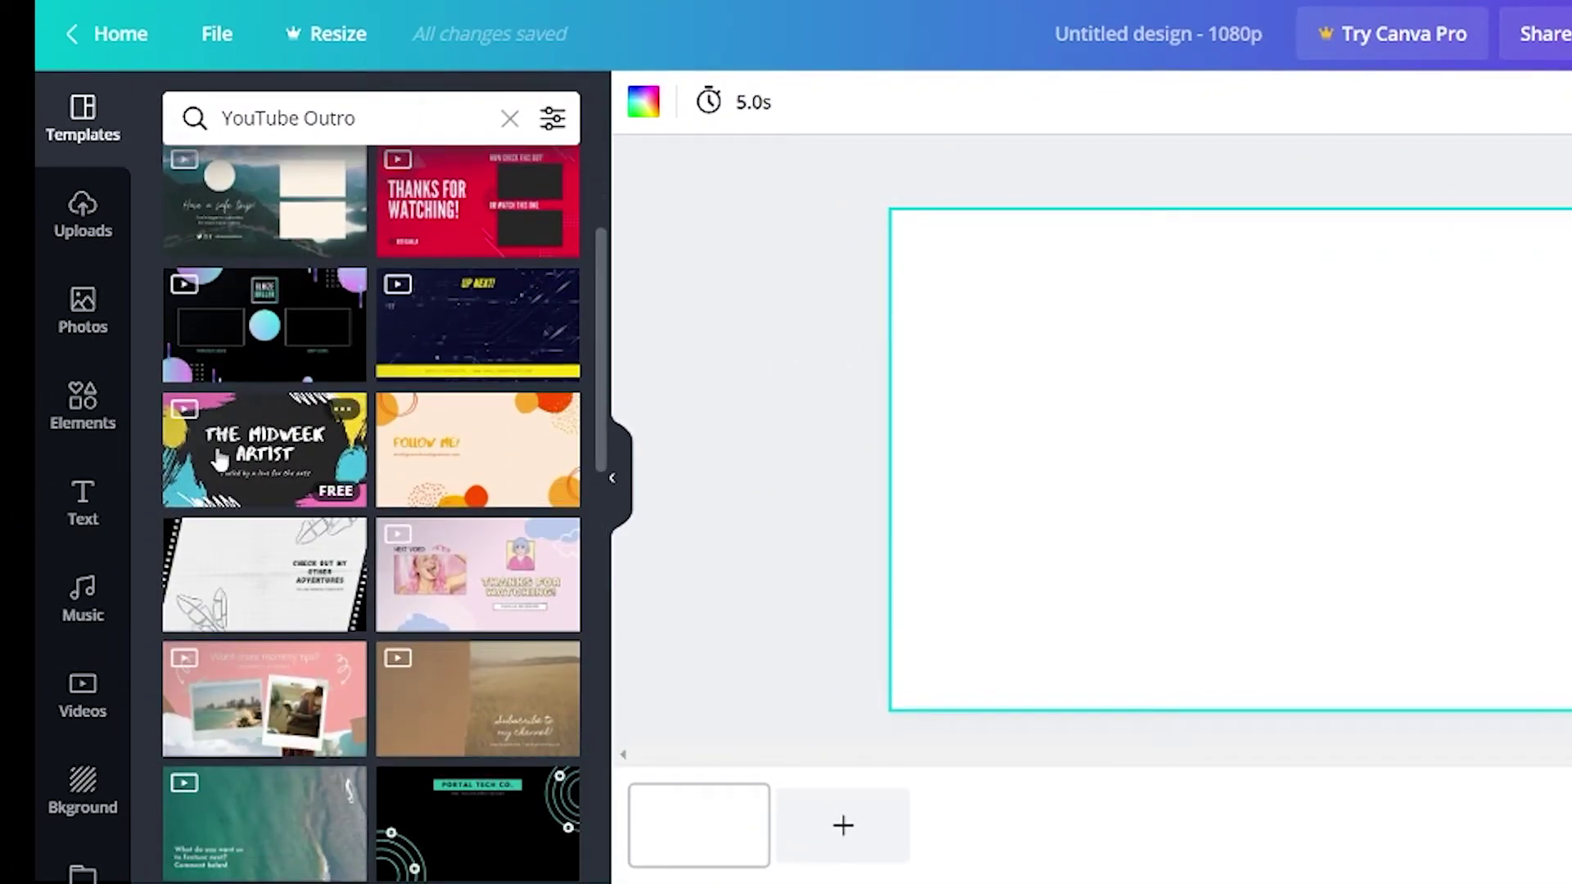
scroll(425, 631, "down", 6)
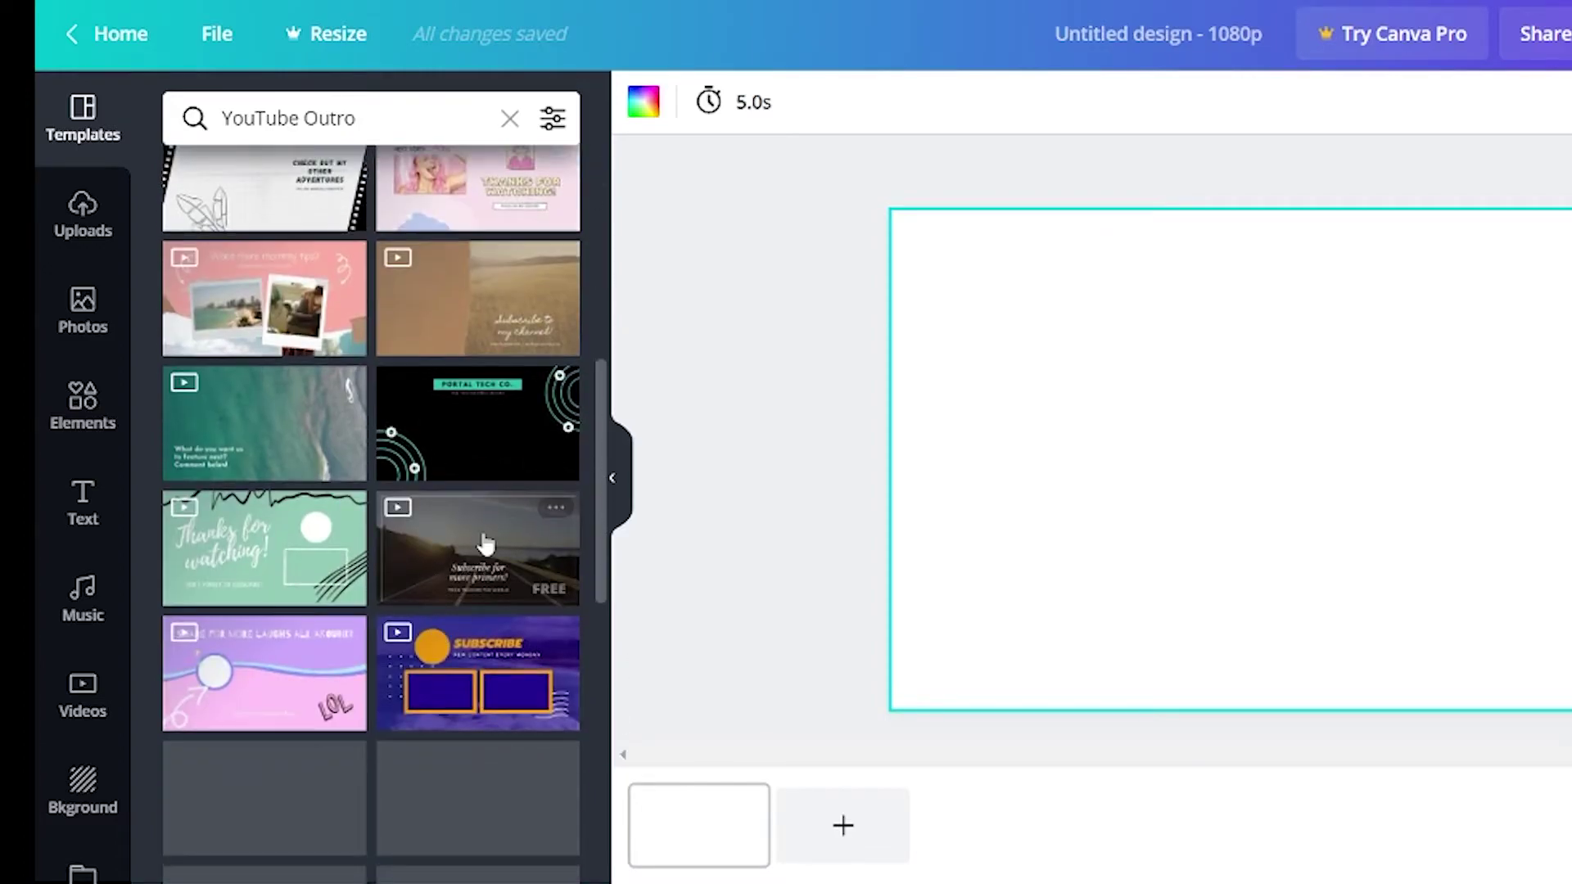
left_click(472, 681)
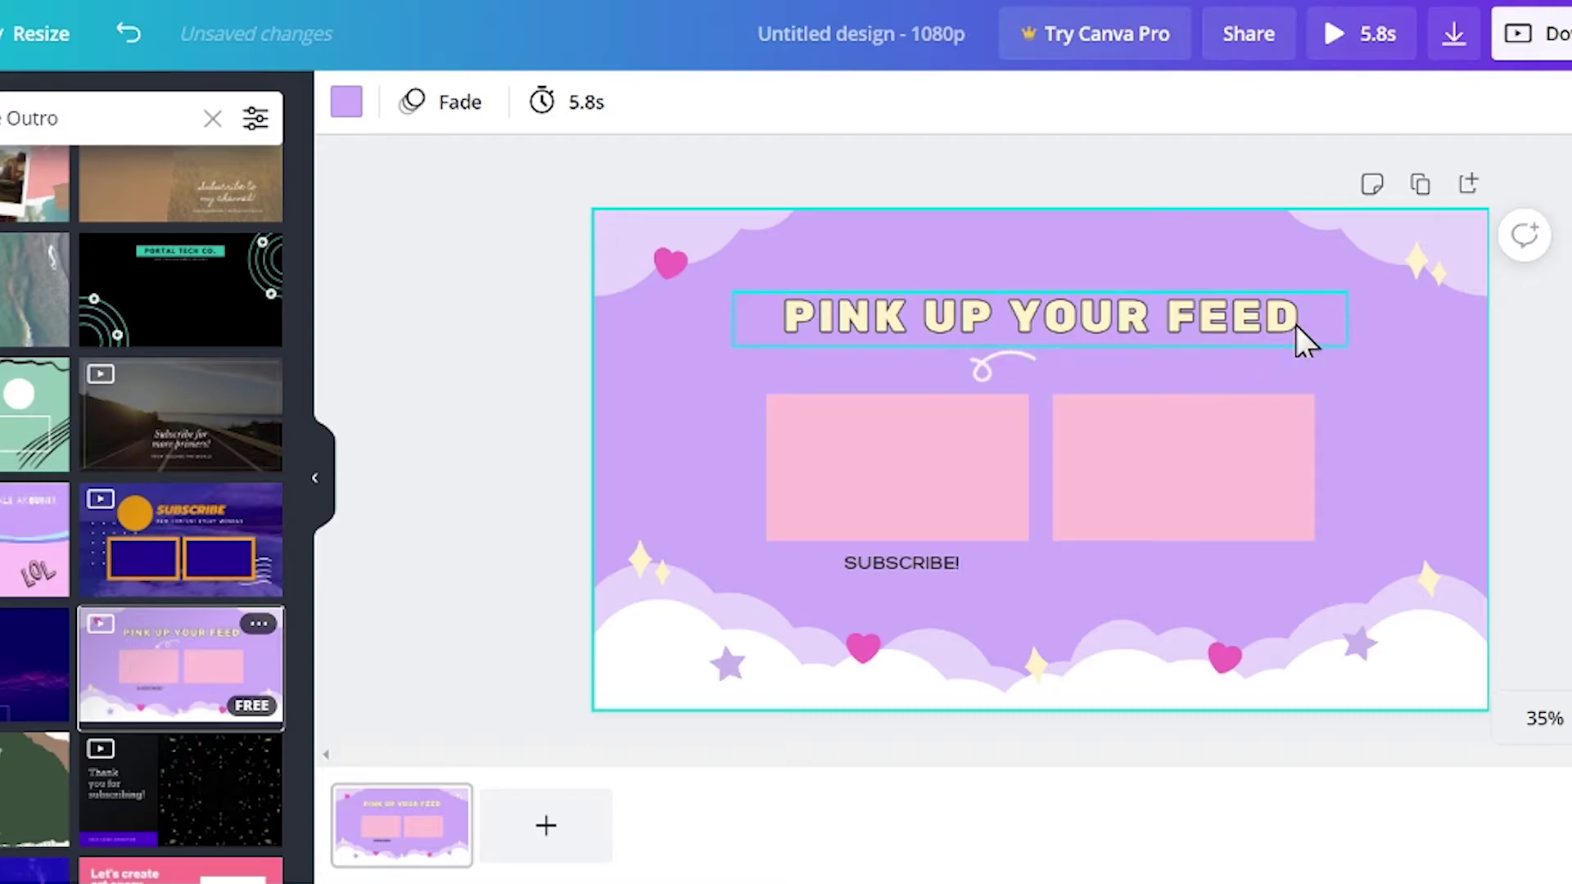
Step: Replace the outro heading text with THANKS FOR WATCHING
left_click(1296, 324)
left_click_drag(1275, 317, 758, 319)
type("THANKS")
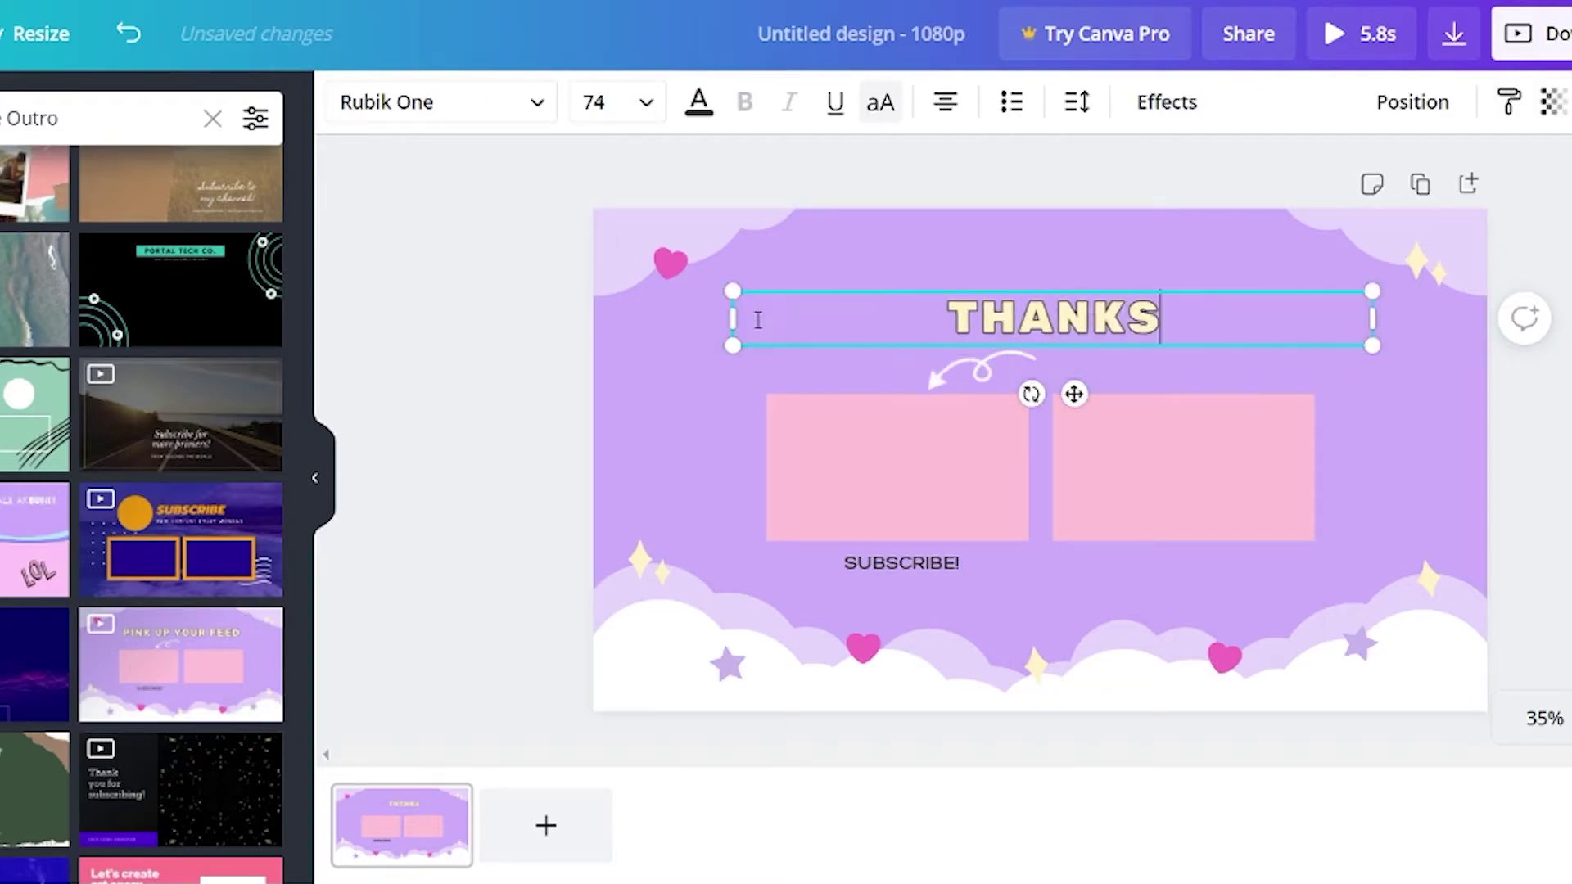
type(" FOR WATCHING")
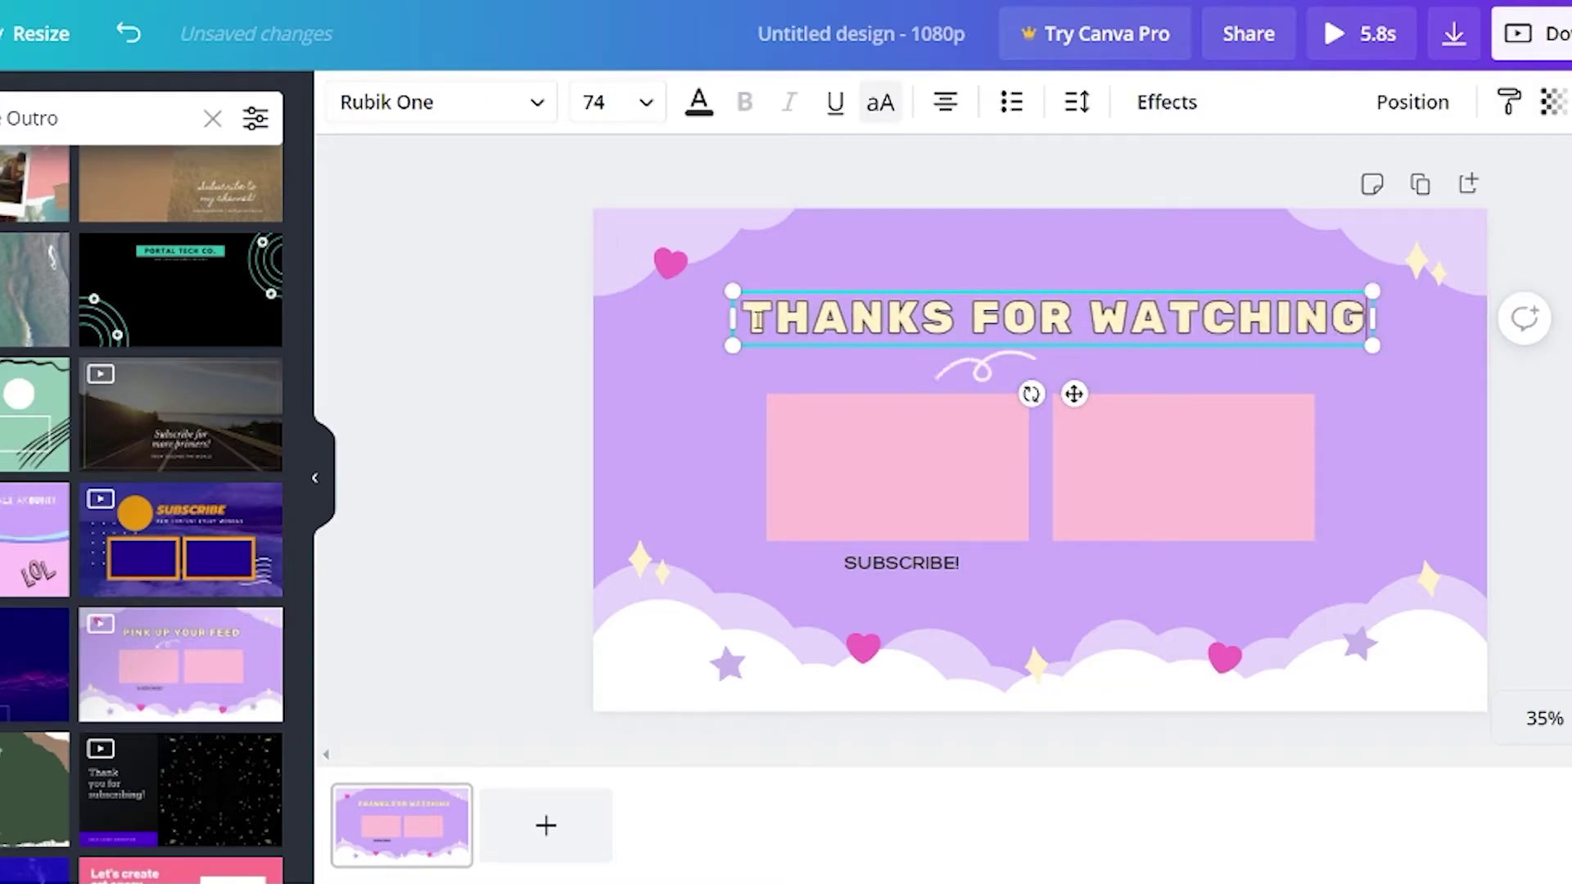
Step: Enlarge the SUBSCRIBE! text and centre it below the two pink video boxes
left_click(937, 569)
left_click_drag(1012, 584, 1083, 578)
left_click(827, 546)
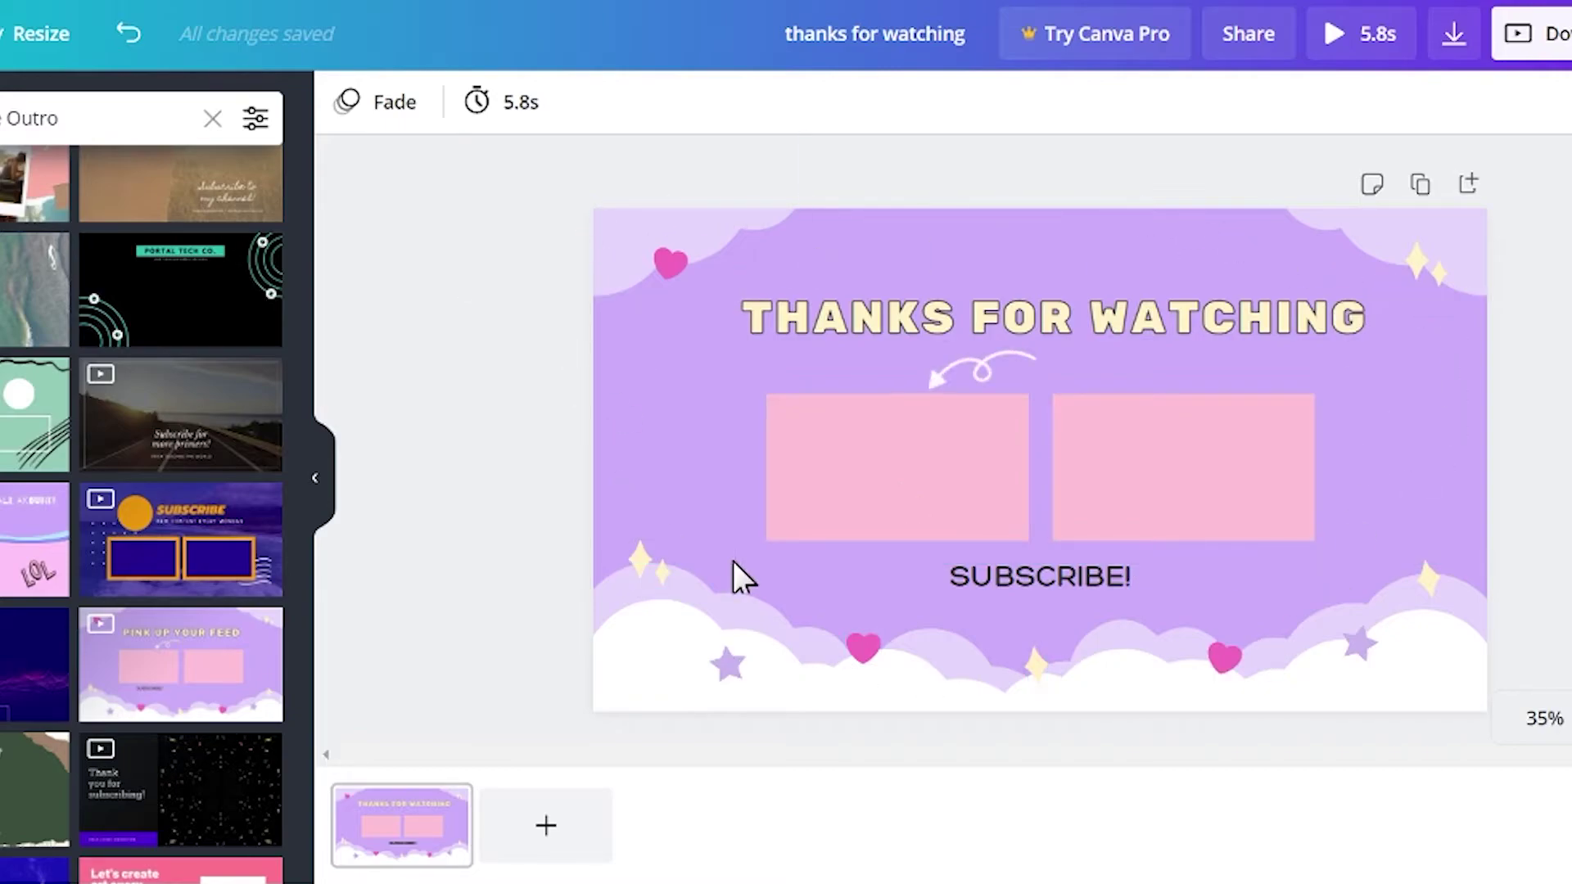
Step: Download the outro as an MP4 high quality video
left_click(1263, 291)
left_click(1518, 35)
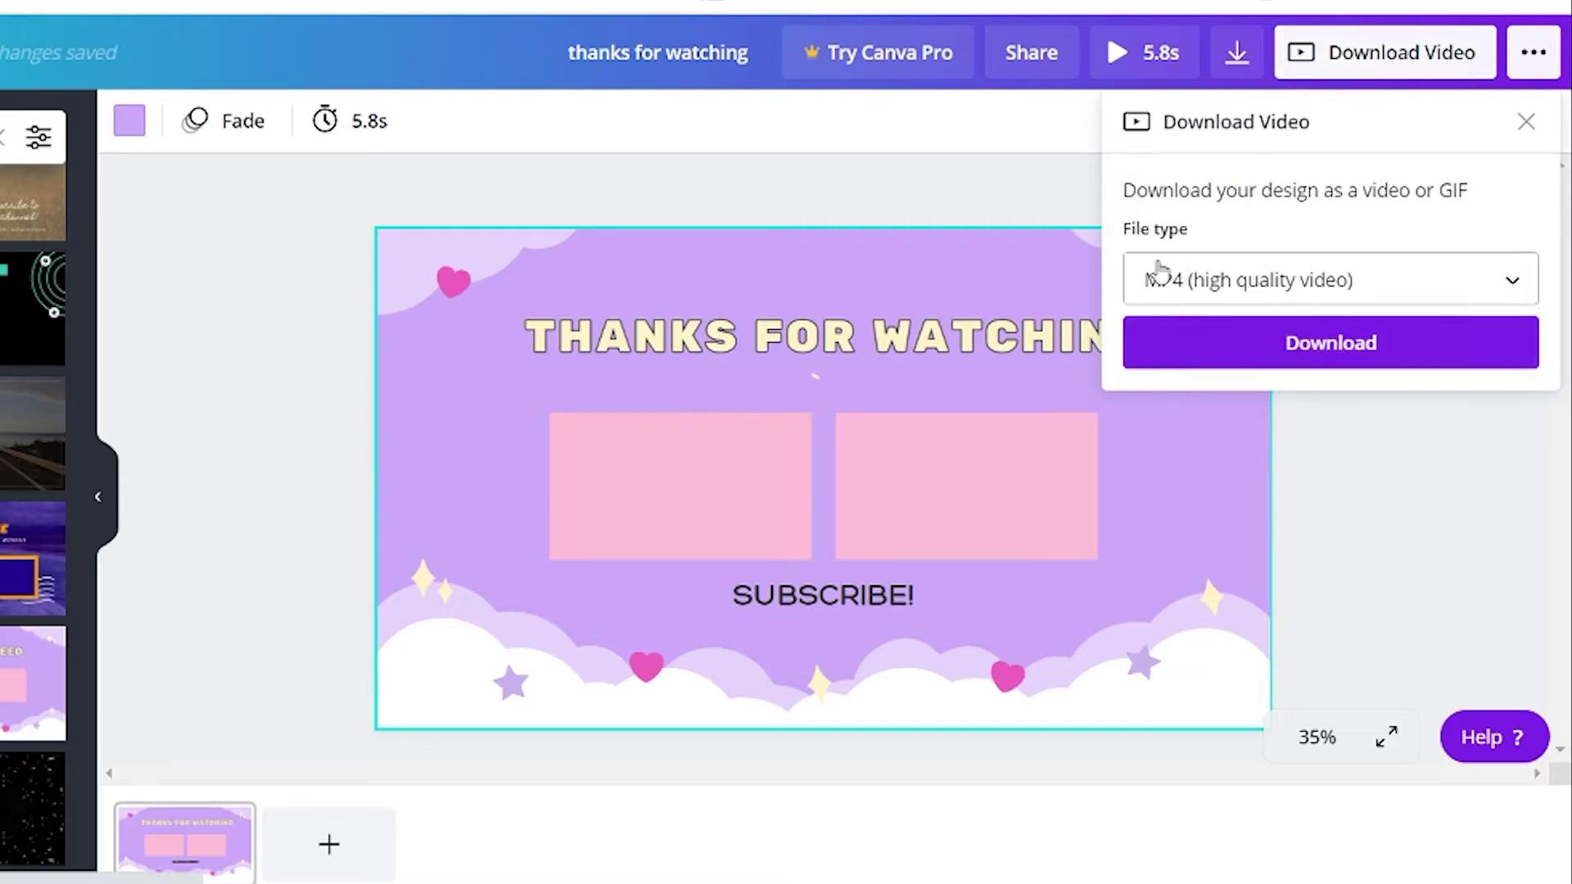
left_click(1416, 347)
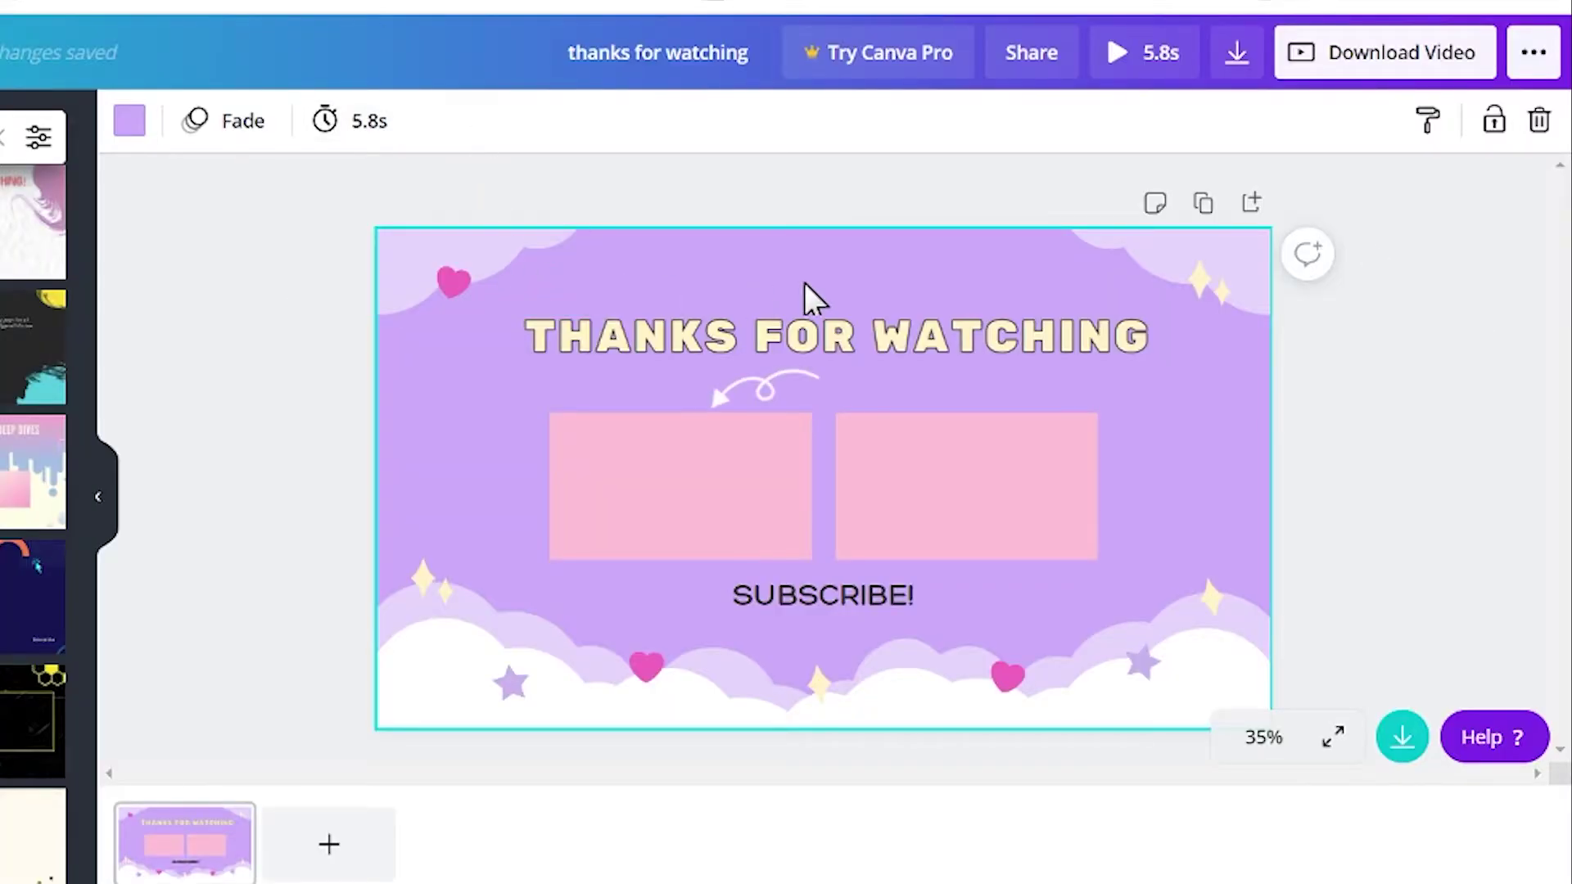
Step: Delete the purple cloud background and the THANKS FOR WATCHING heading from the outro page
key("Delete")
left_click(736, 352)
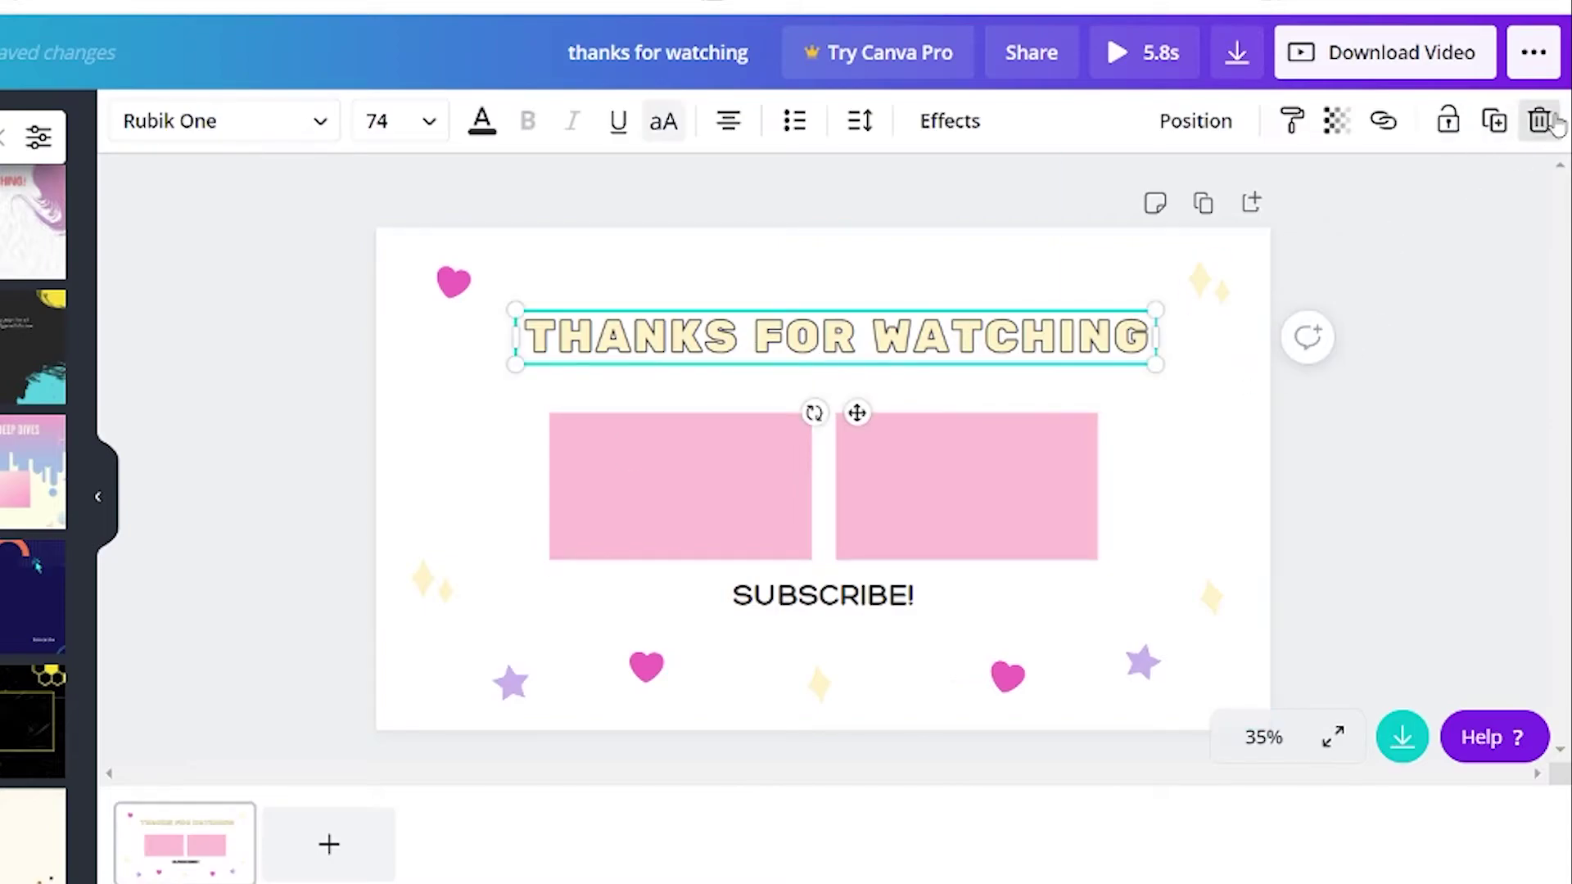
key("Delete")
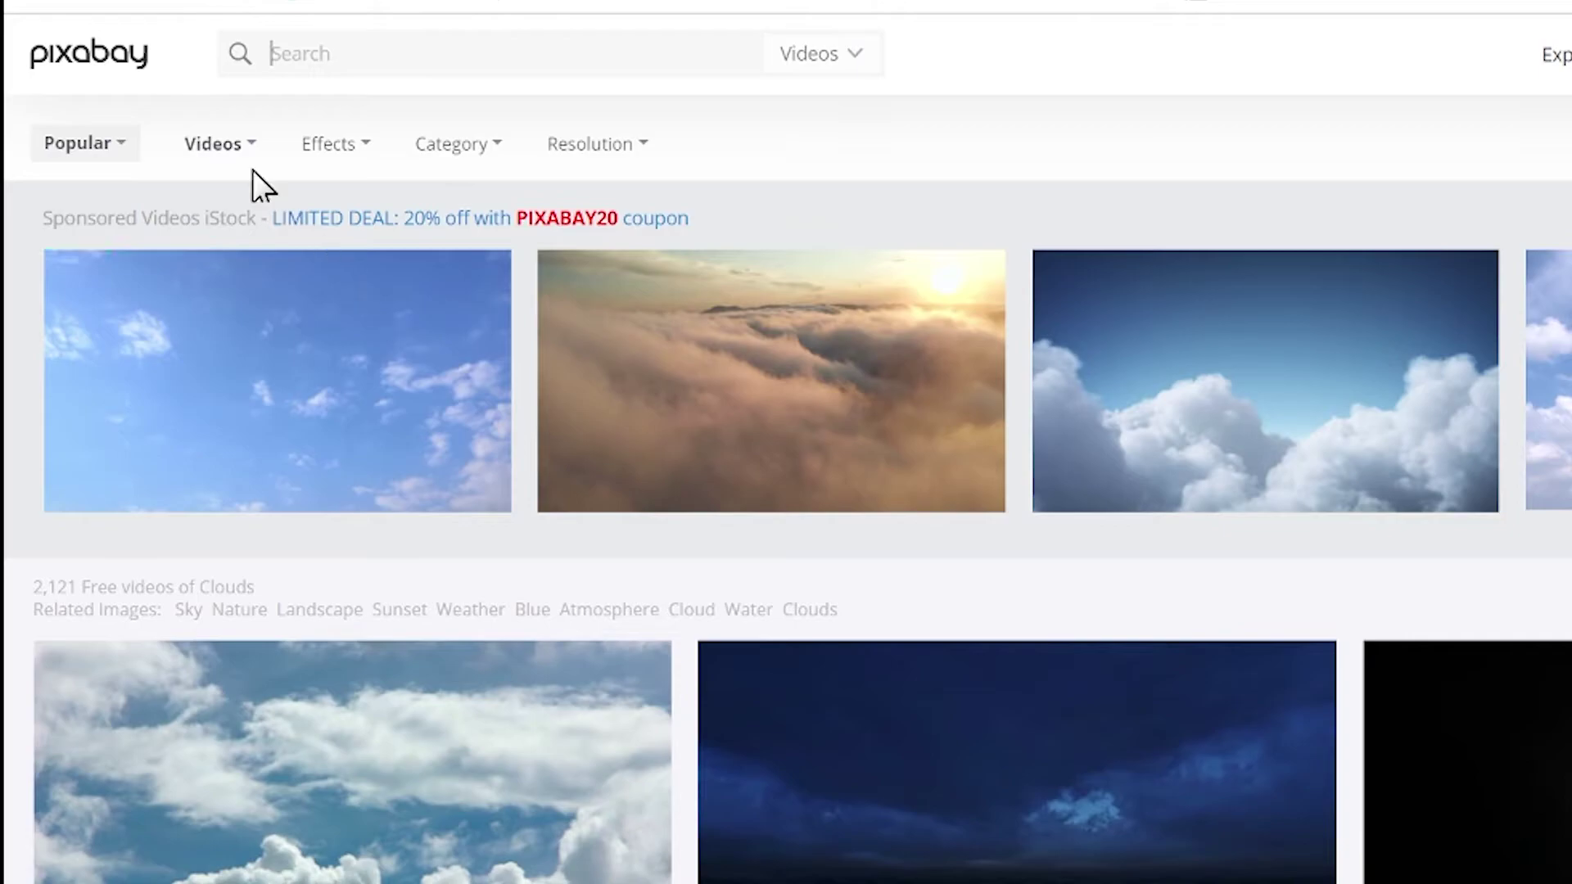
Step: Search Pixabay's videos for clouds and download the free Clouds Sky Moving Background video
left_click(235, 148)
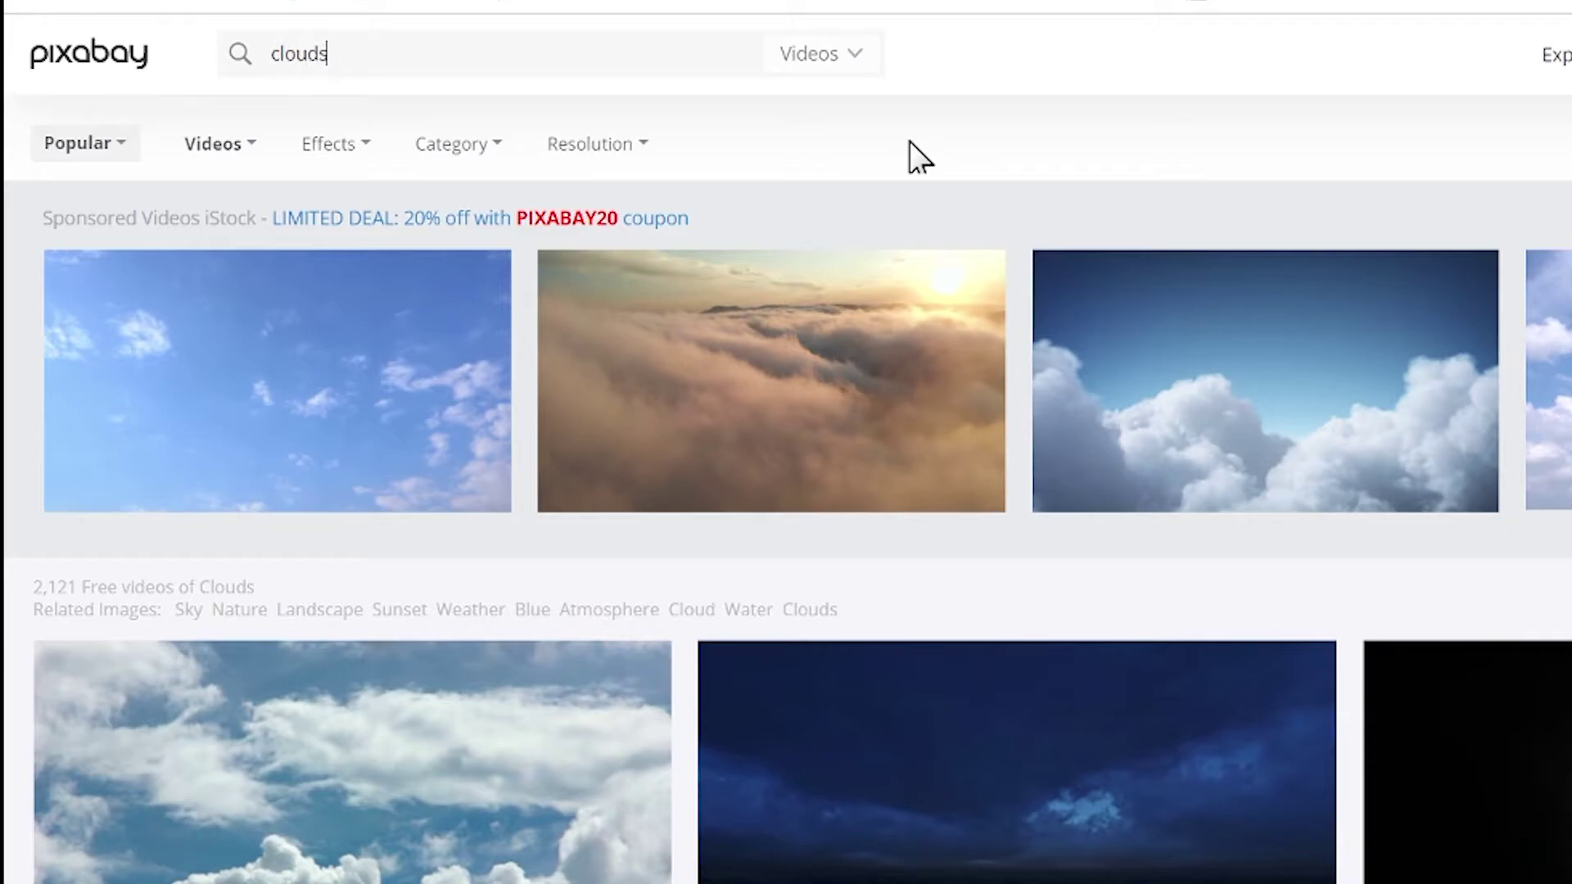
scroll(917, 155, "down", 15)
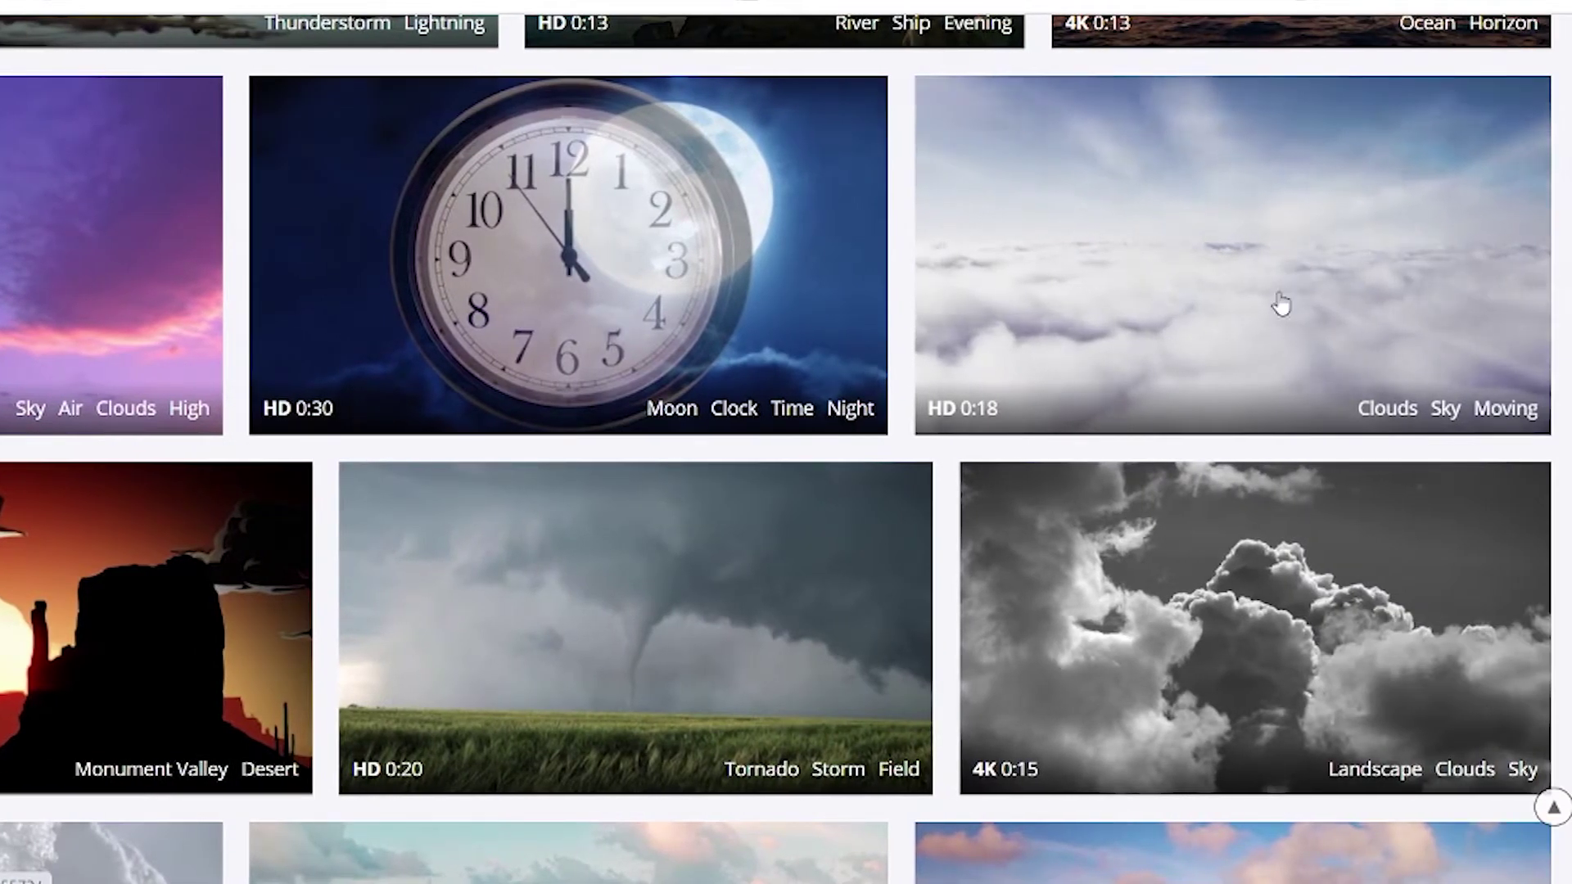
left_click(1322, 308)
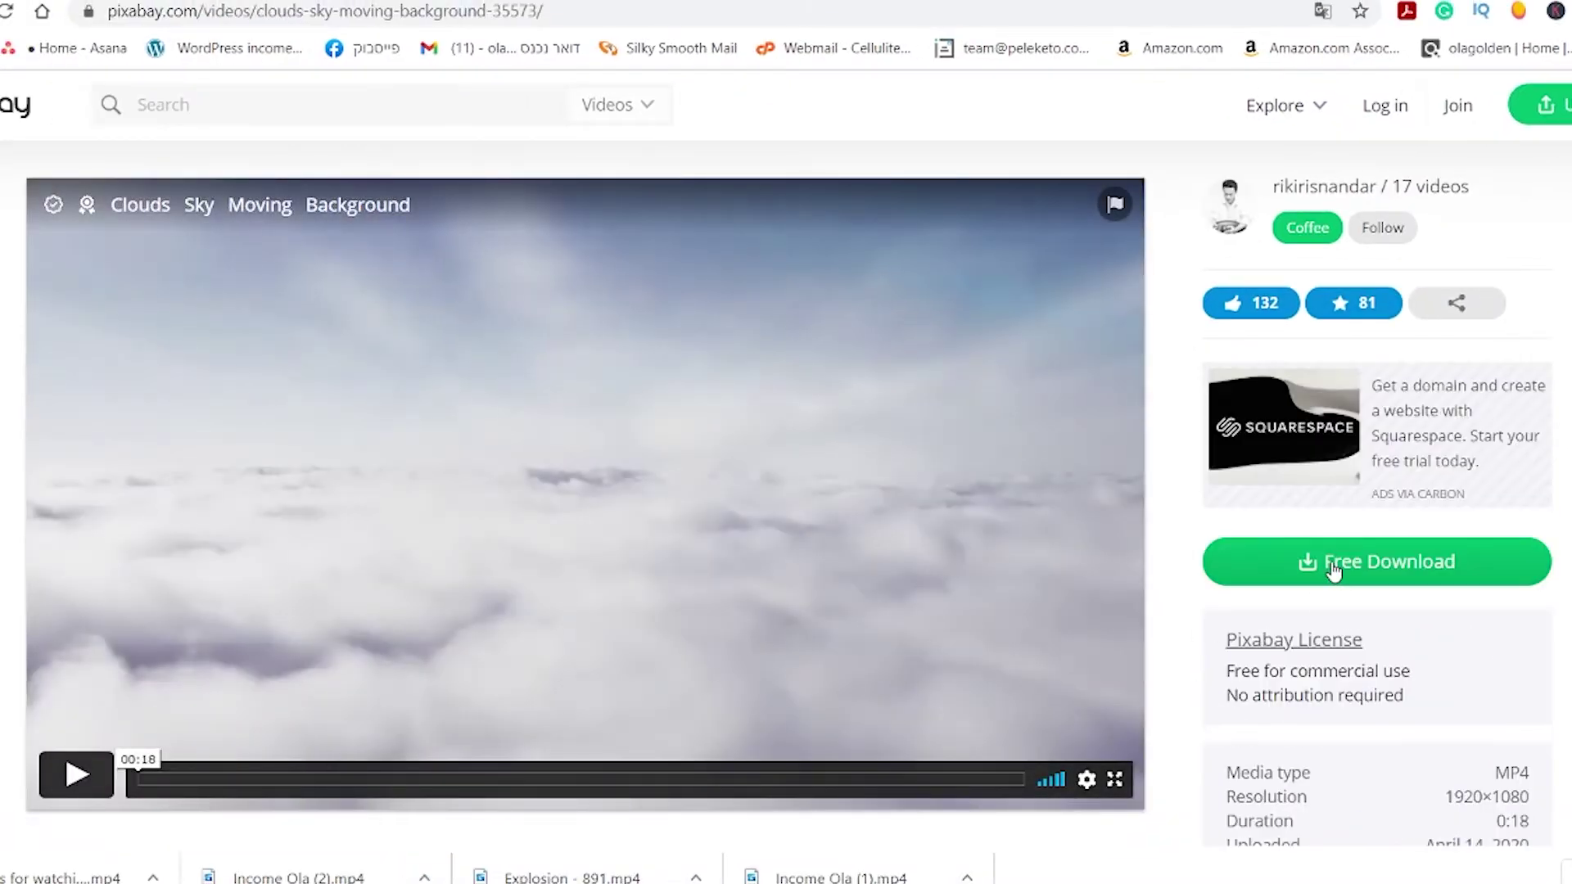
left_click(1296, 564)
left_click(1279, 737)
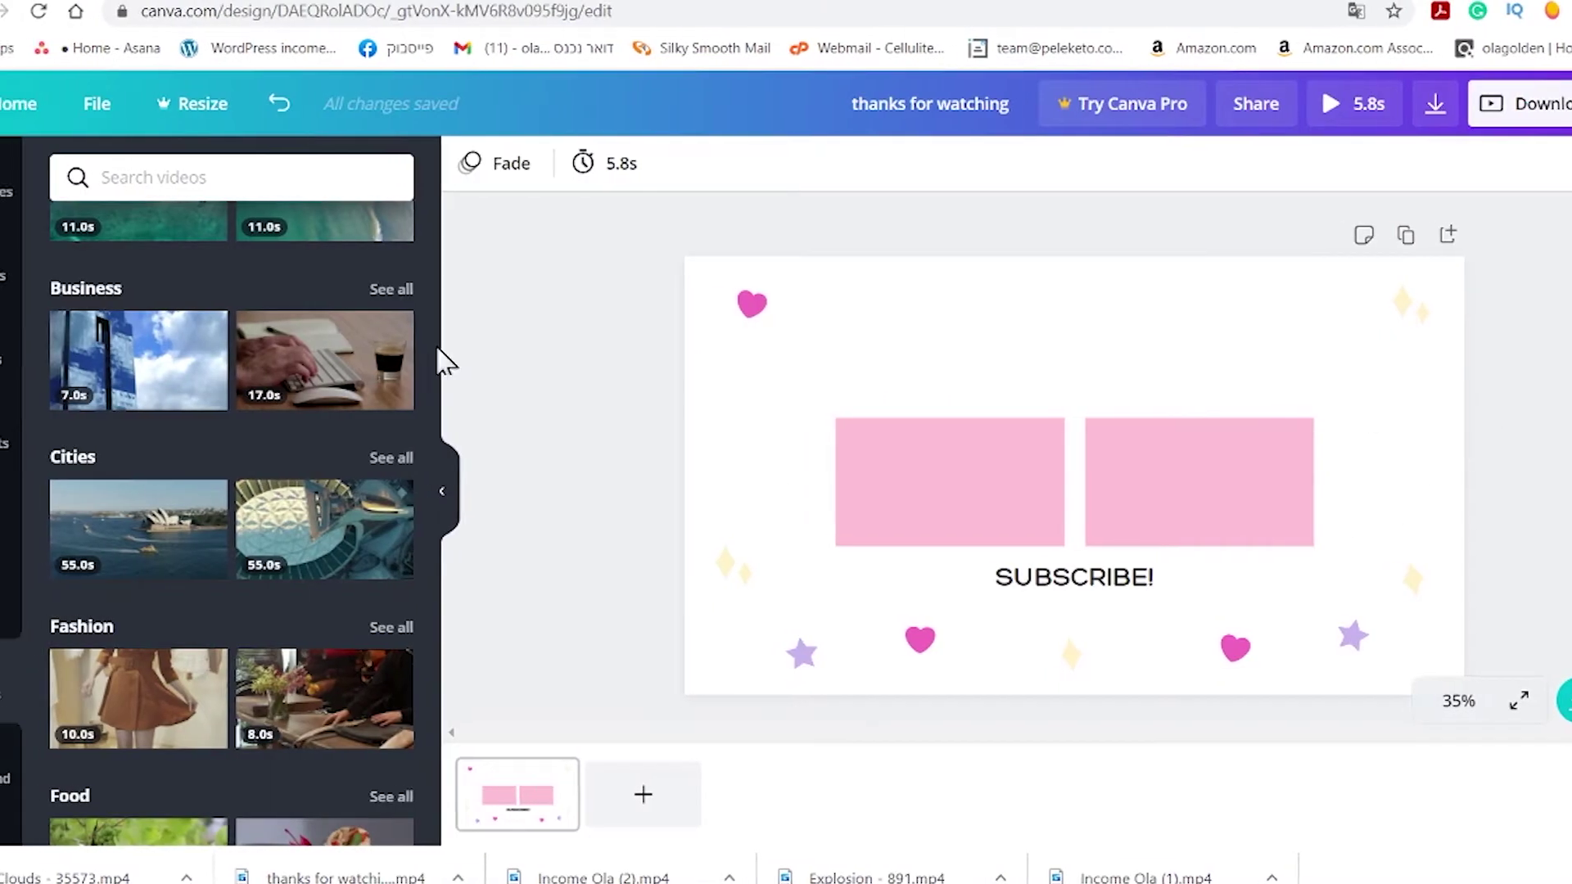
Step: Return to Canva, upload the Clouds - 35573.mp4 video from the device and set it as the page background
left_click(49, 266)
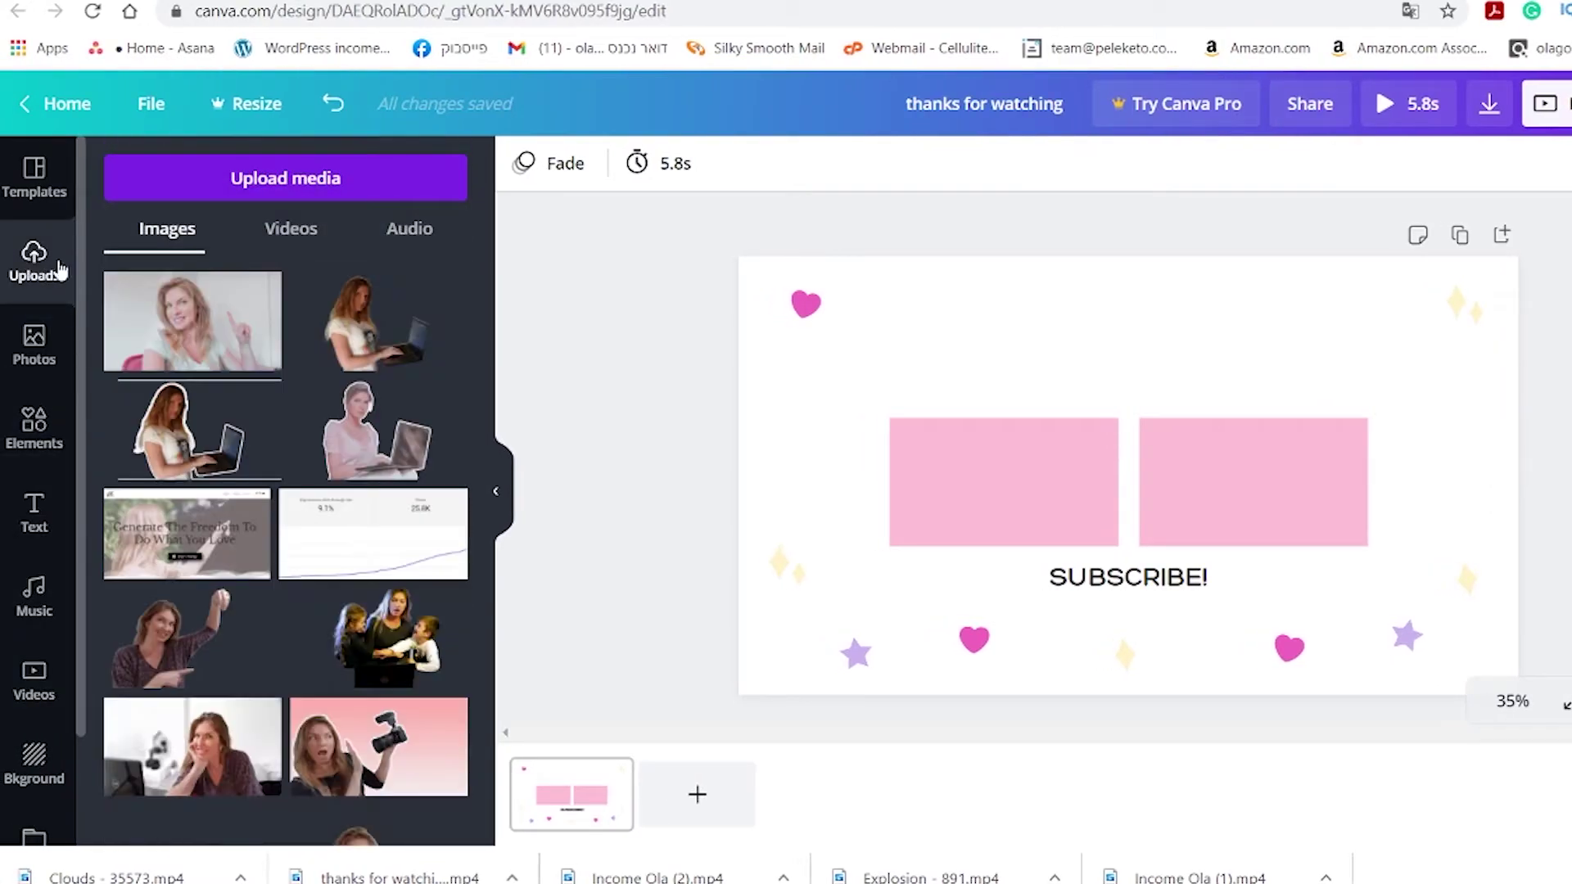
left_click(309, 194)
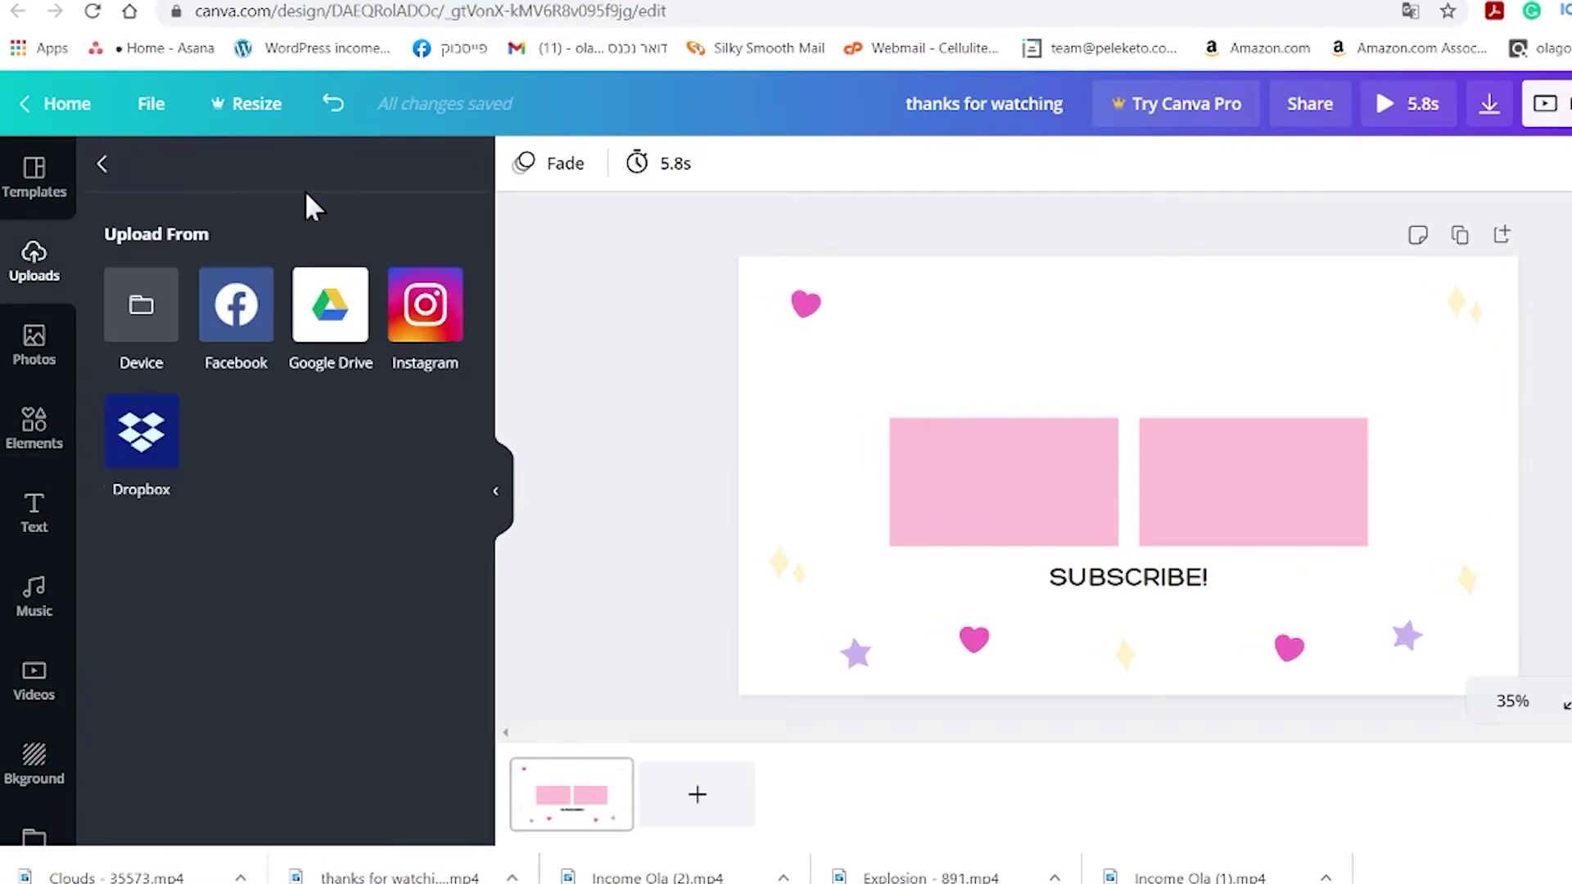
left_click(131, 324)
left_click(263, 168)
left_click(803, 473)
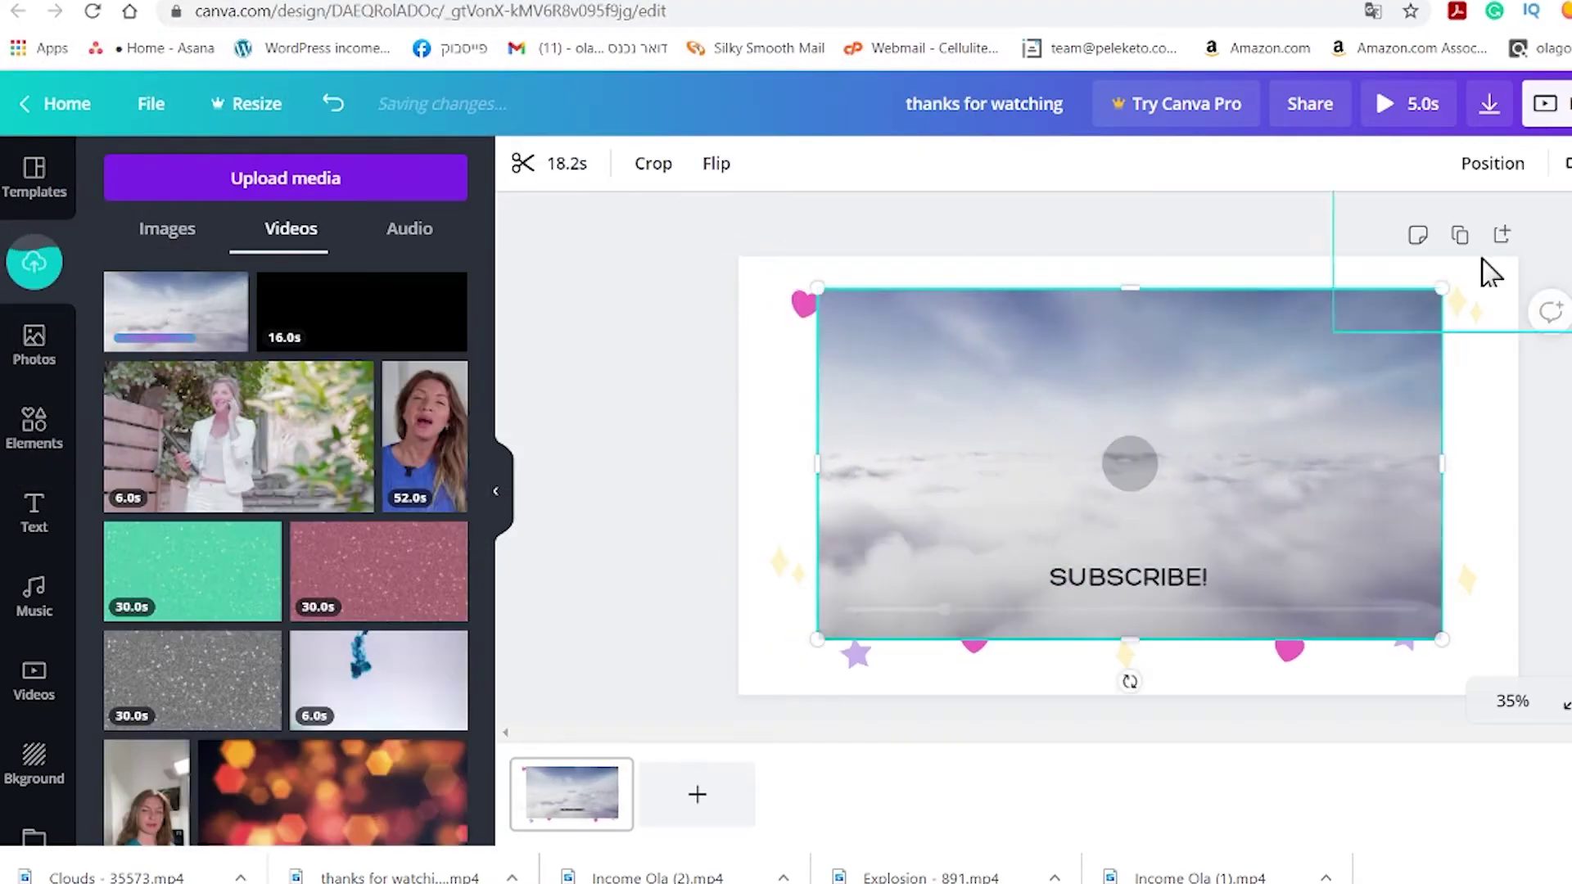
left_click_drag(1203, 500, 1170, 491)
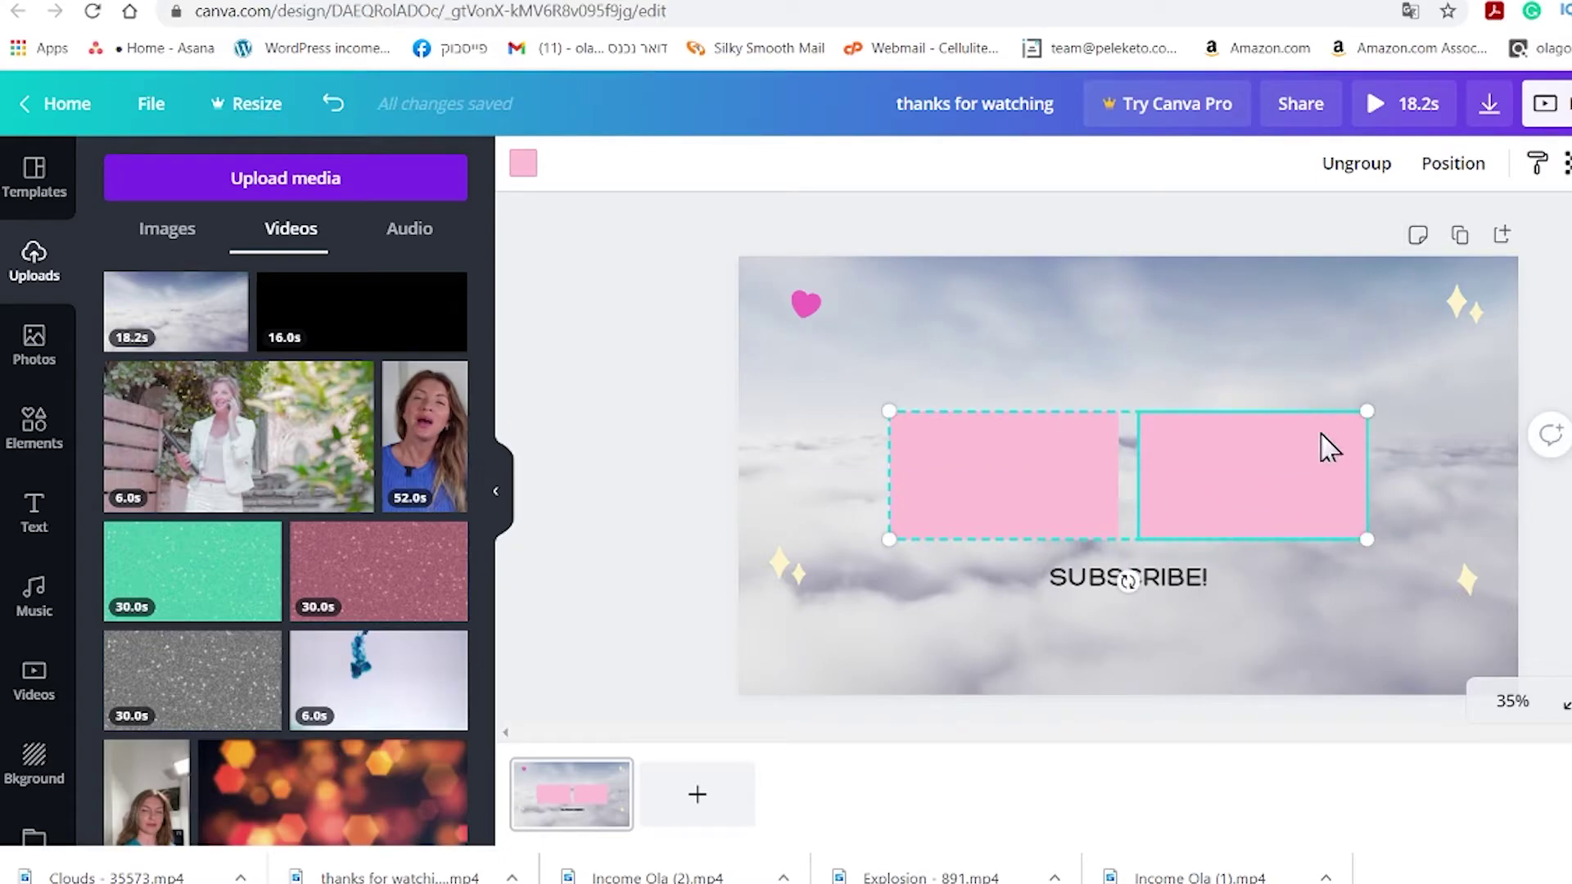
Step: Ungroup the two pink boxes, stack them in white on the right of the page, and clear the remaining text and decorations
left_click(1354, 164)
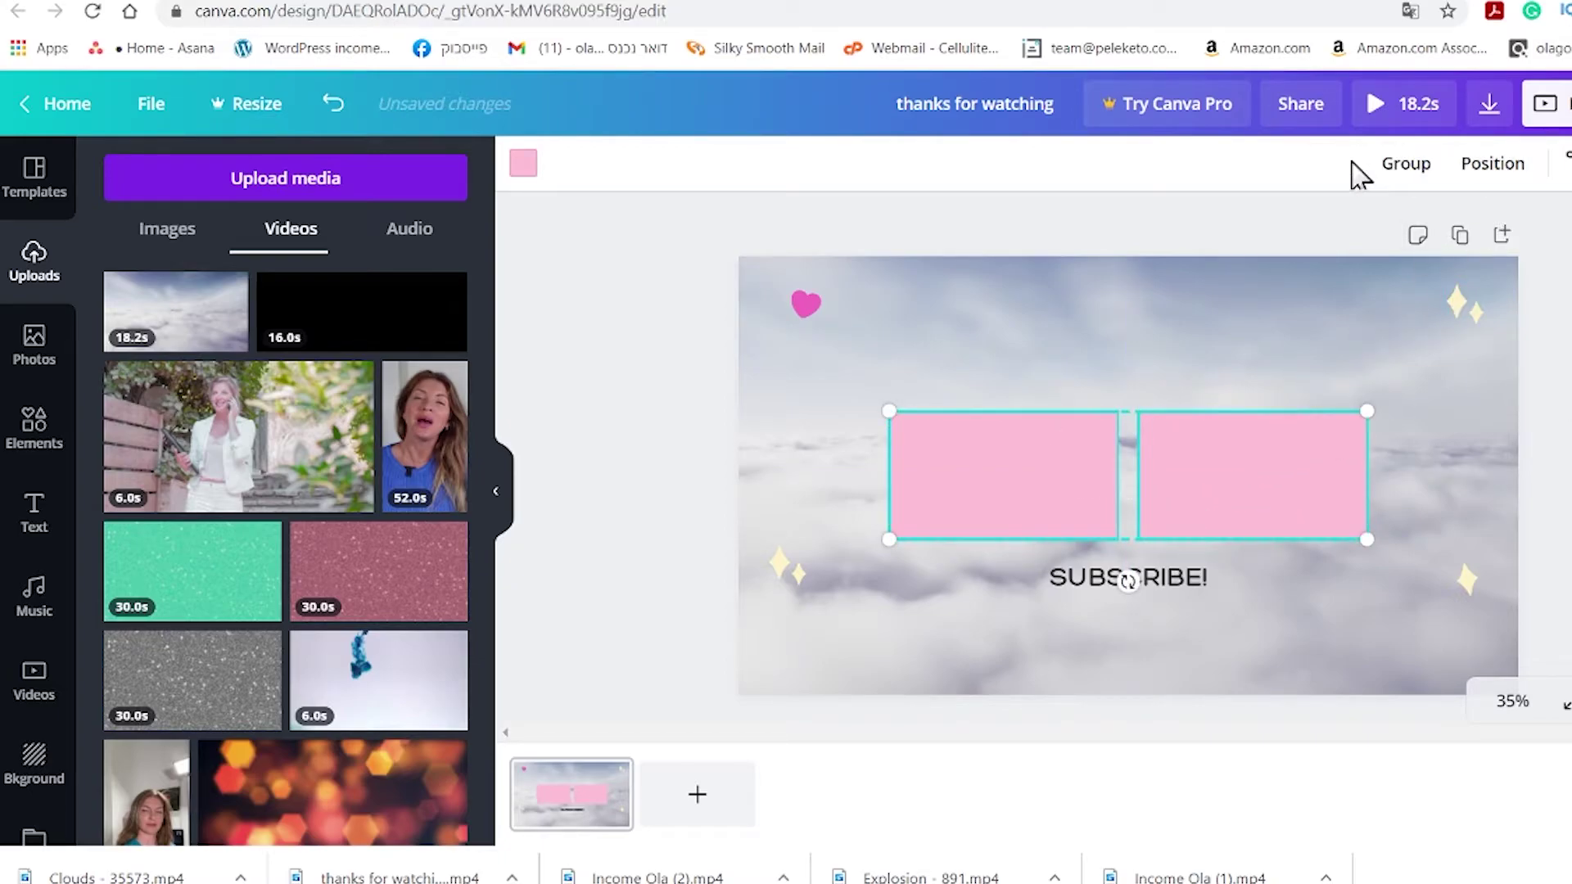
left_click(1553, 363)
left_click_drag(1252, 499, 1326, 563)
left_click_drag(1021, 453, 1340, 358)
left_click_drag(1131, 578, 957, 458)
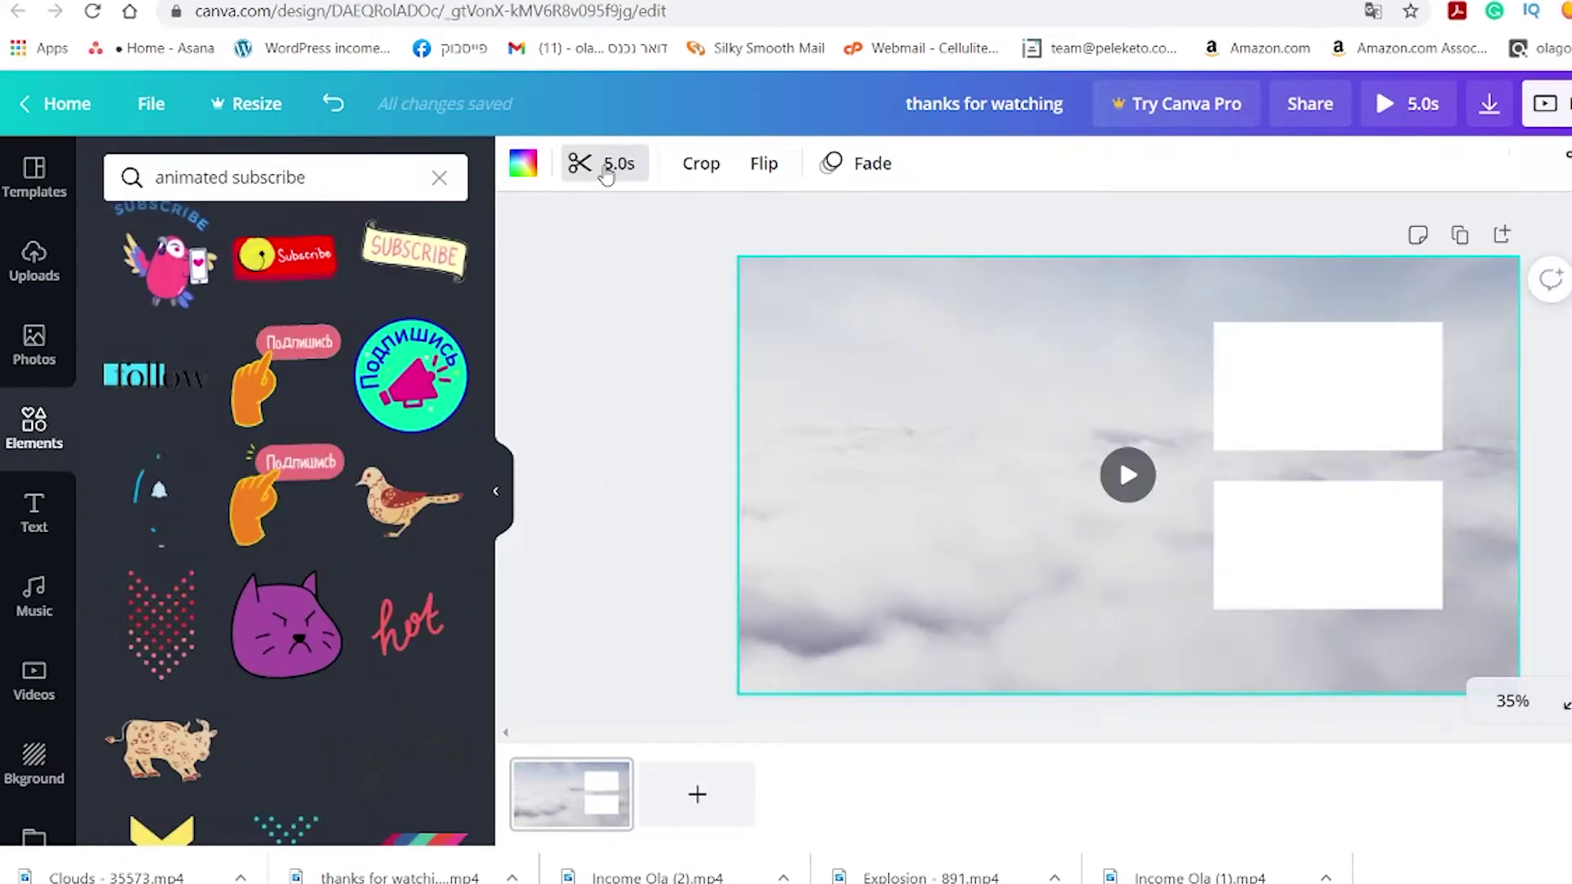
Step: Trim the clouds background video to 7.0 seconds
left_click(614, 165)
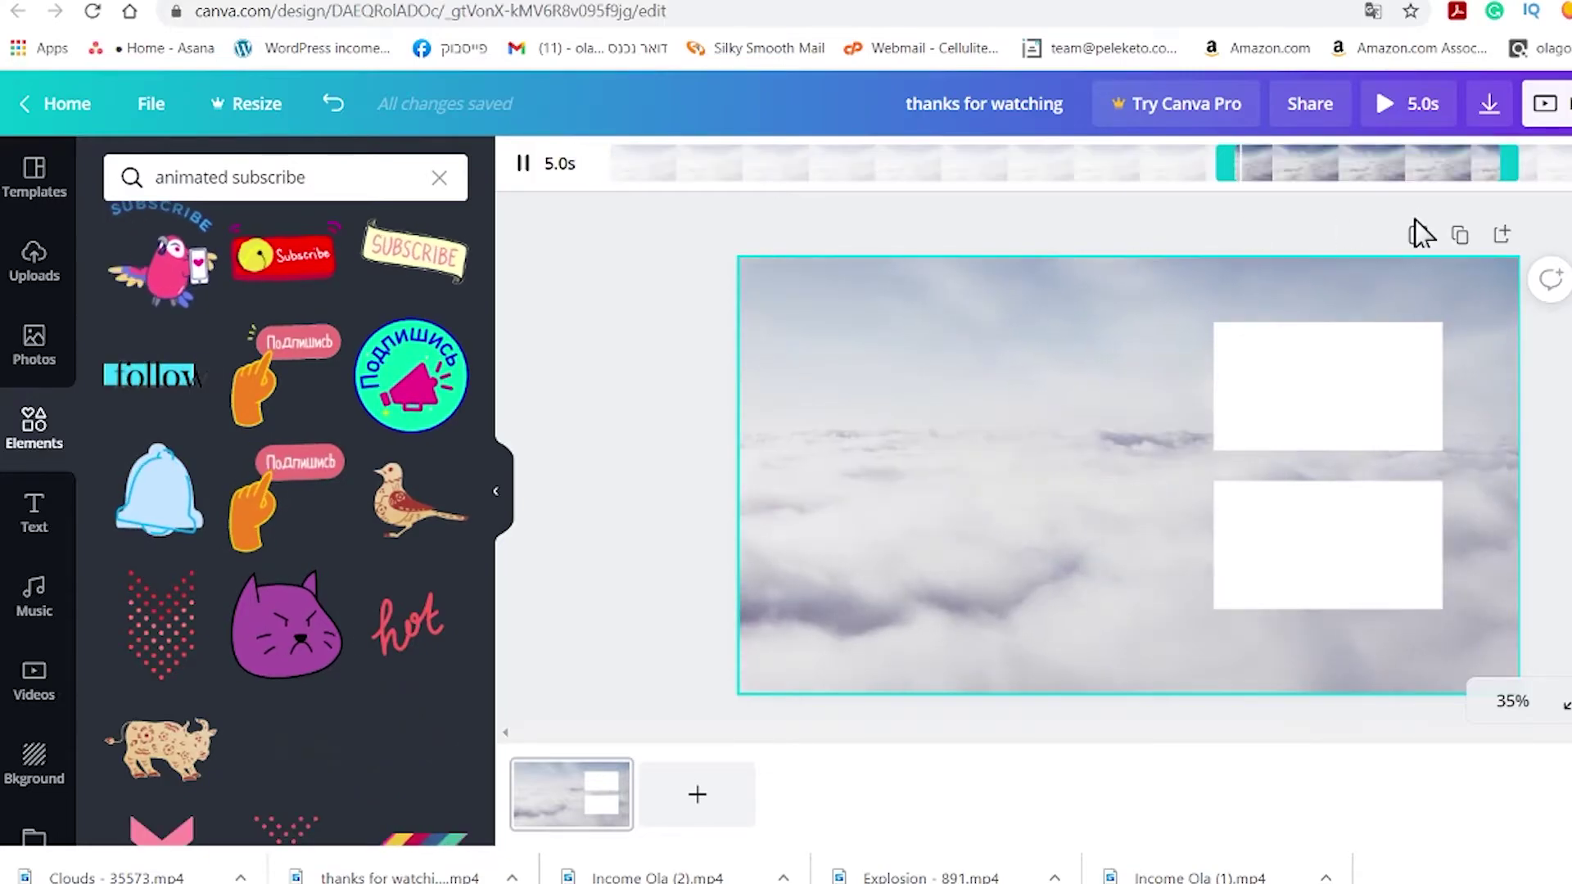
left_click_drag(1225, 173, 1130, 172)
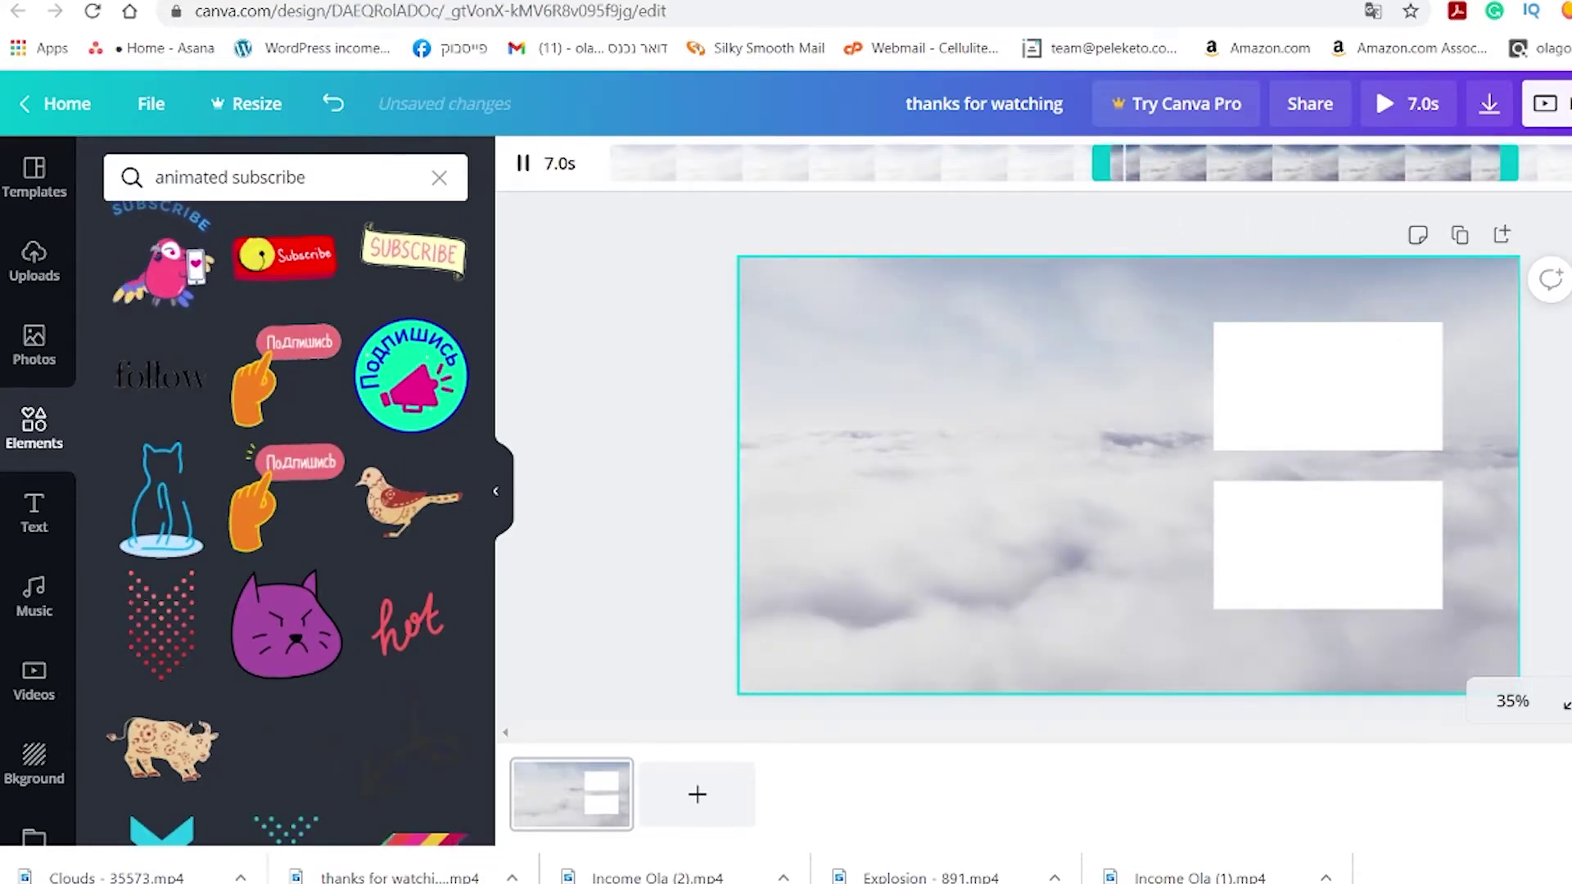
left_click(1033, 570)
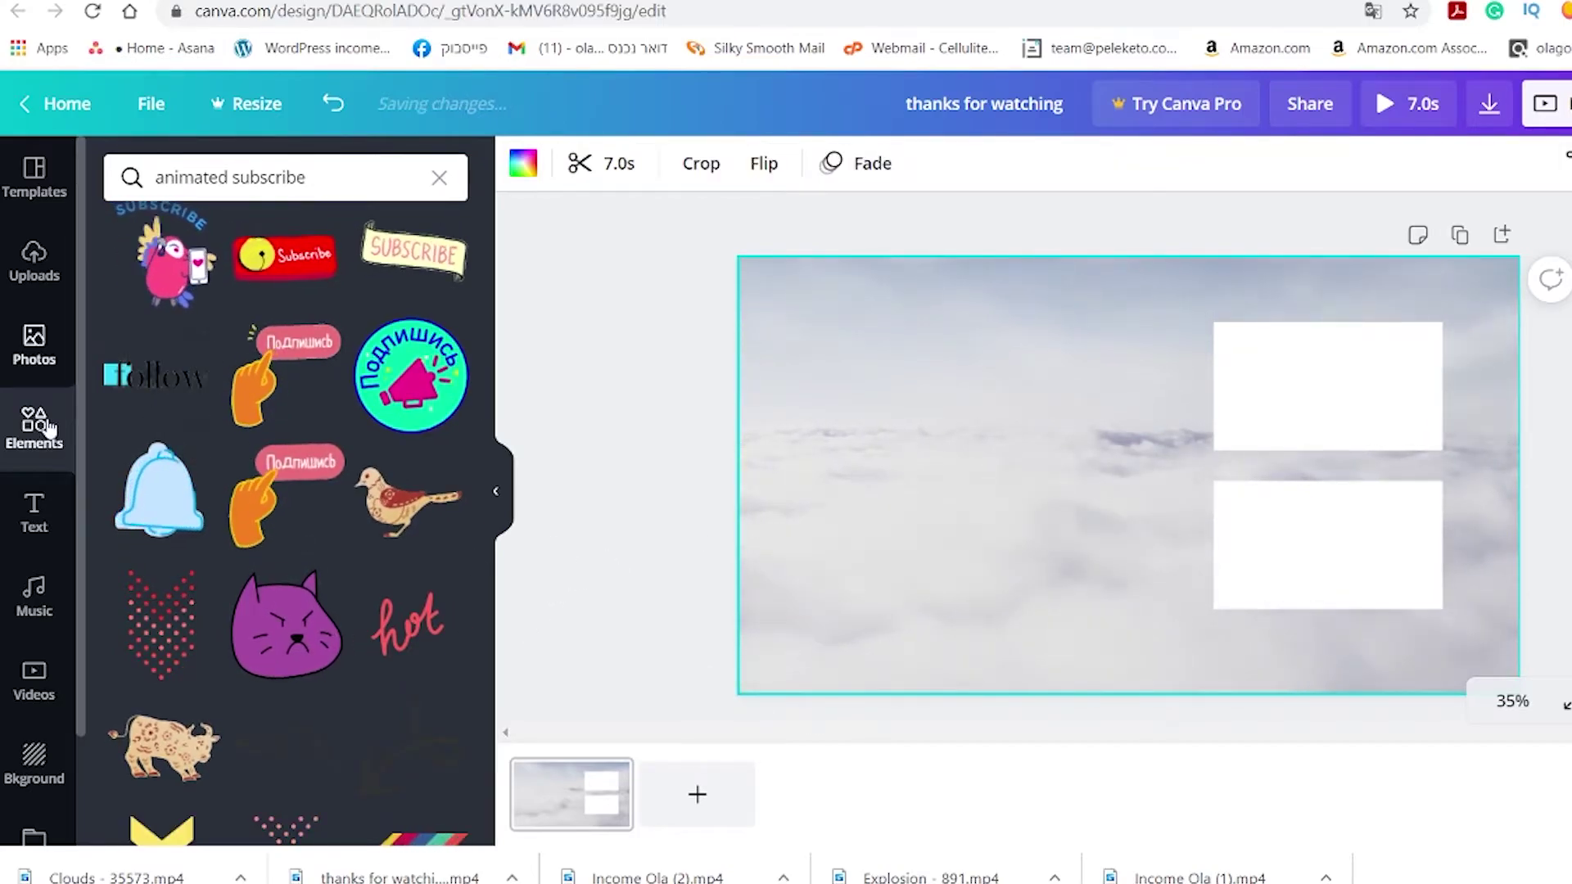
Step: Add the script-style Cheers text design, change it to Income Ola and place it in the upper left of the page
left_click(34, 511)
scroll(340, 607, "down", 10)
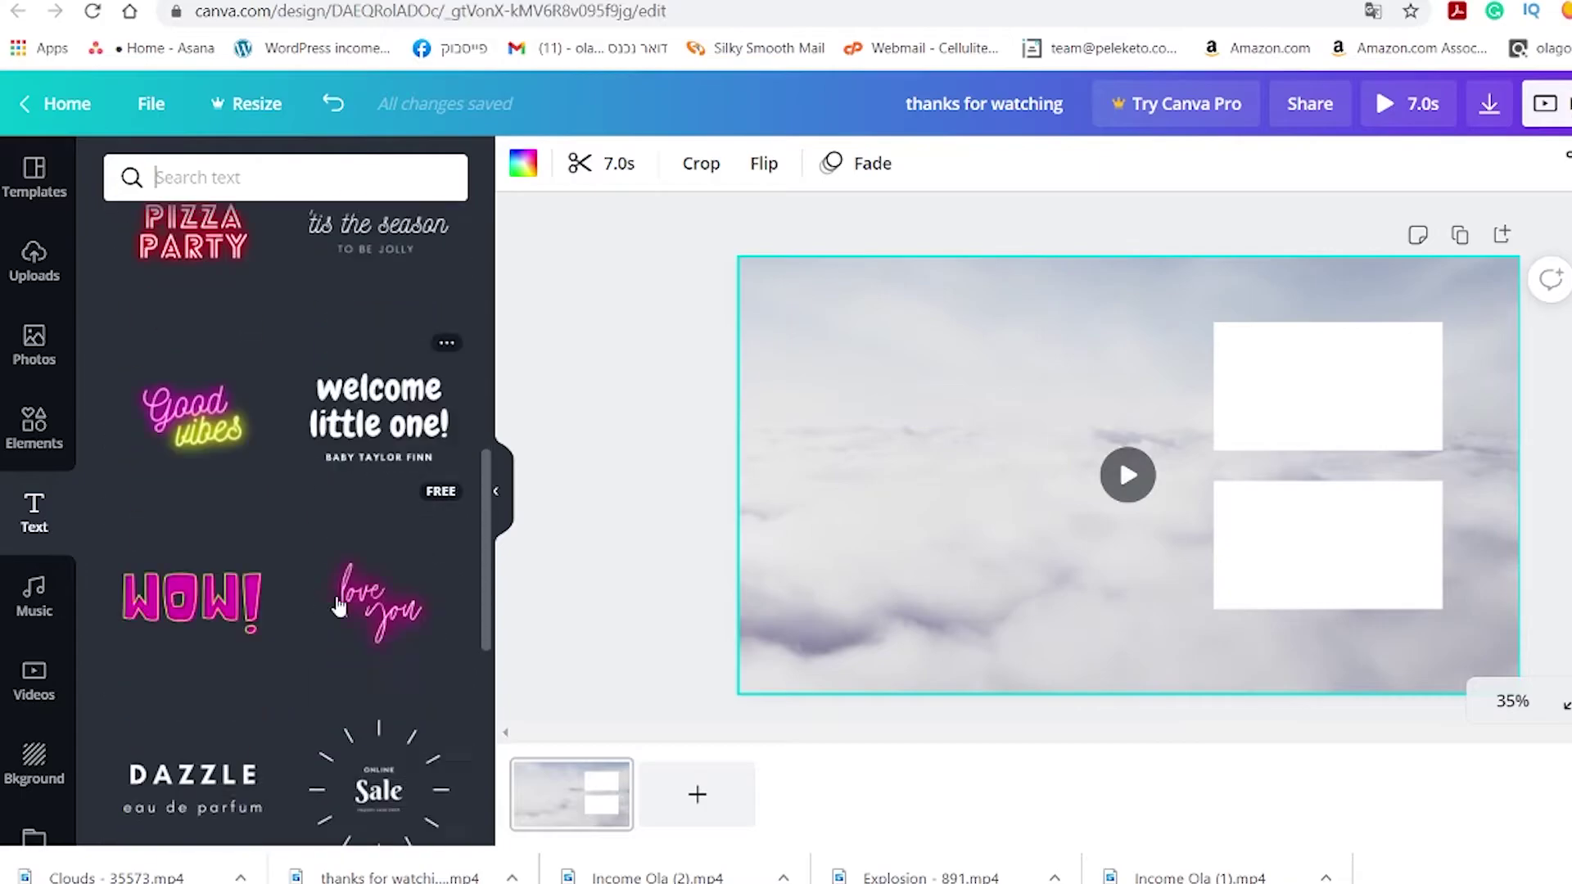
scroll(335, 596, "down", 5)
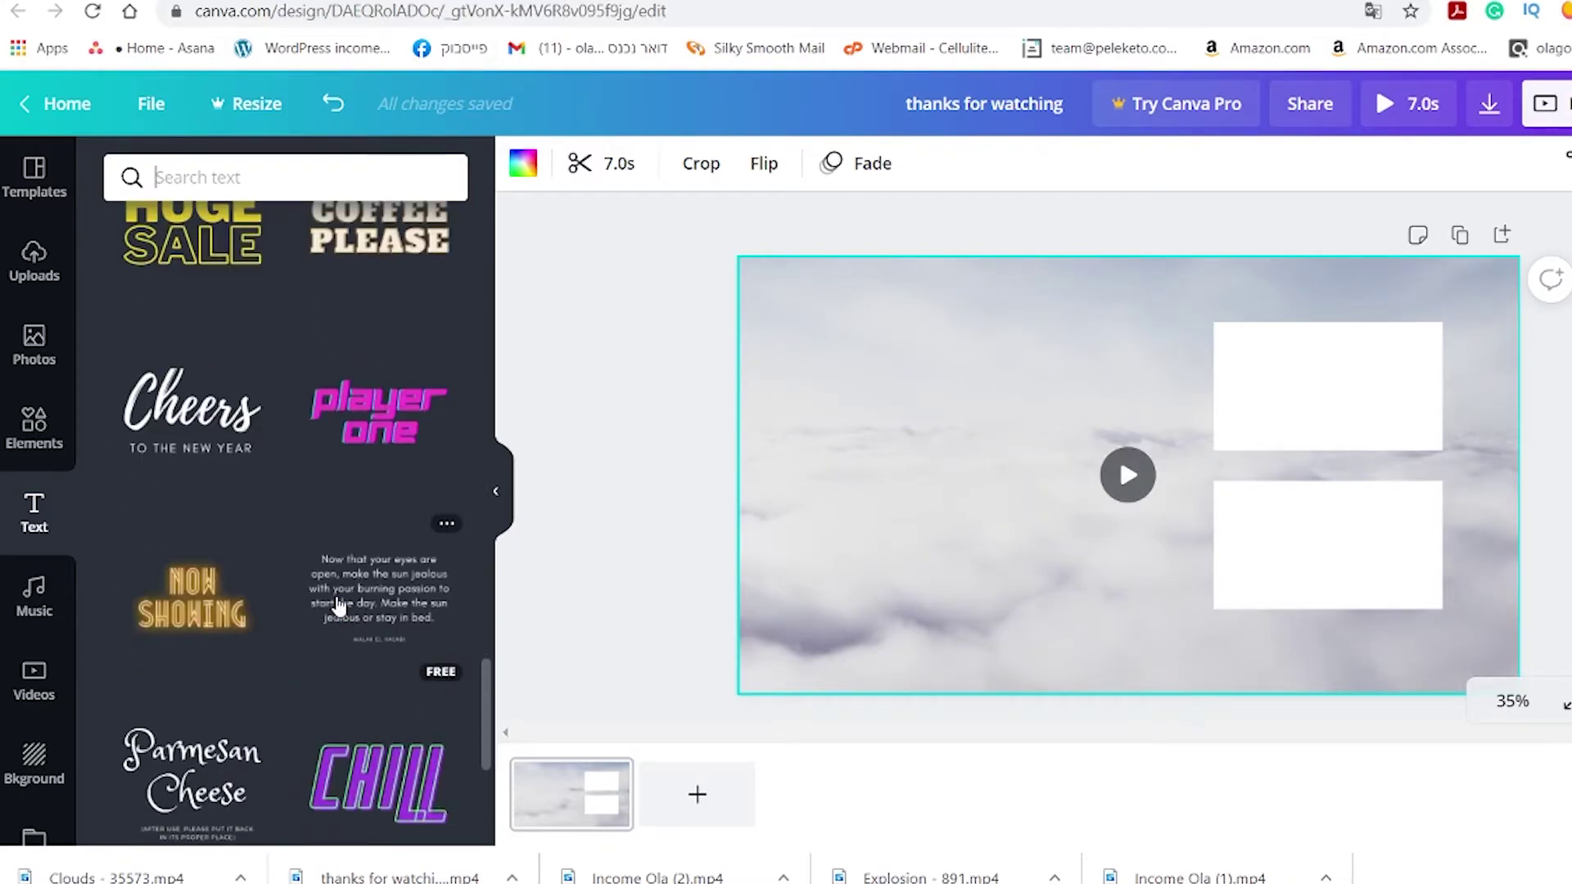
left_click(193, 409)
double_click(1007, 395)
type("Income Ola")
left_click_drag(1047, 424, 1130, 447)
left_click_drag(989, 484, 990, 442)
left_click(597, 557)
Step: Search the elements for like, add the solid thumbs-up icon and place it small below the Income Ola text
left_click(34, 426)
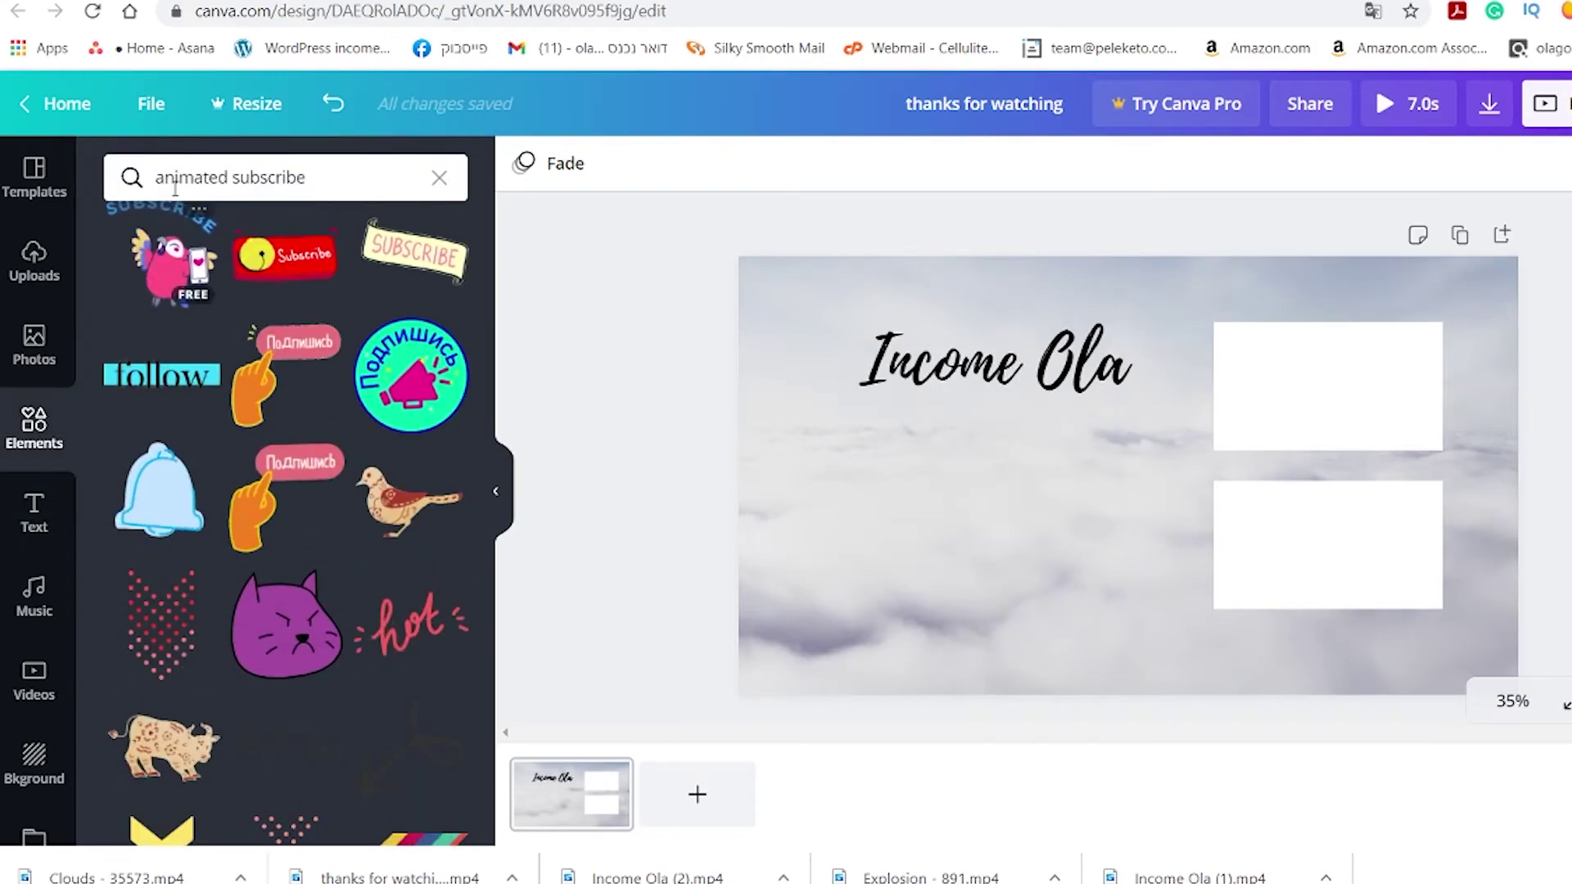
type("like")
key("Return")
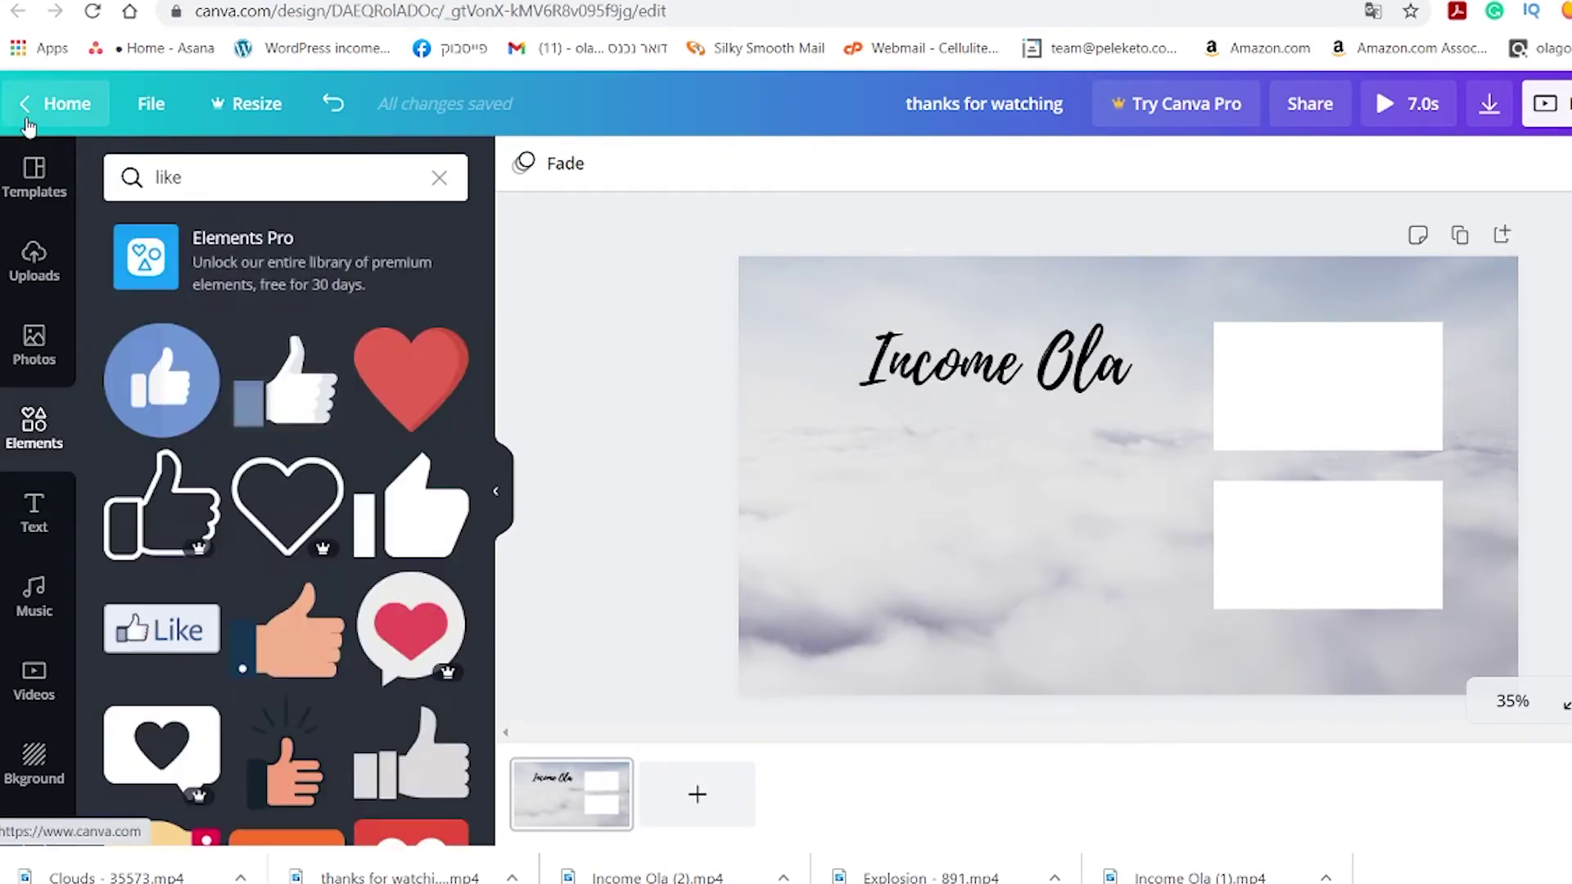
left_click(412, 504)
left_click_drag(1222, 385, 1097, 504)
left_click_drag(1064, 534, 857, 494)
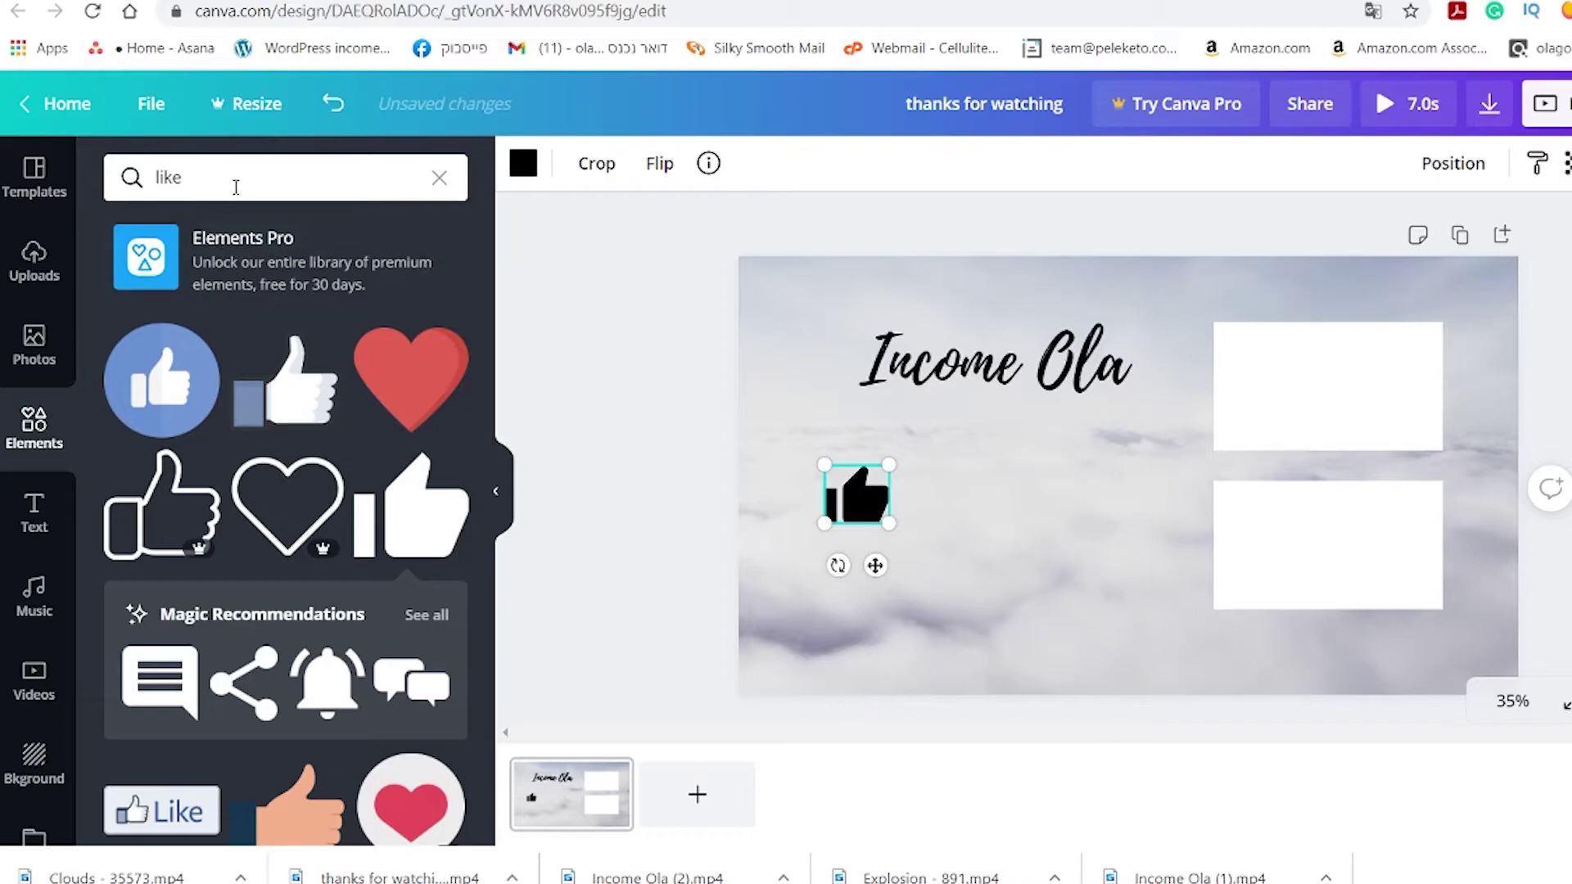
Step: Search the elements for share and place a small share icon to the right of the thumbs-up
left_click(152, 185)
type("share")
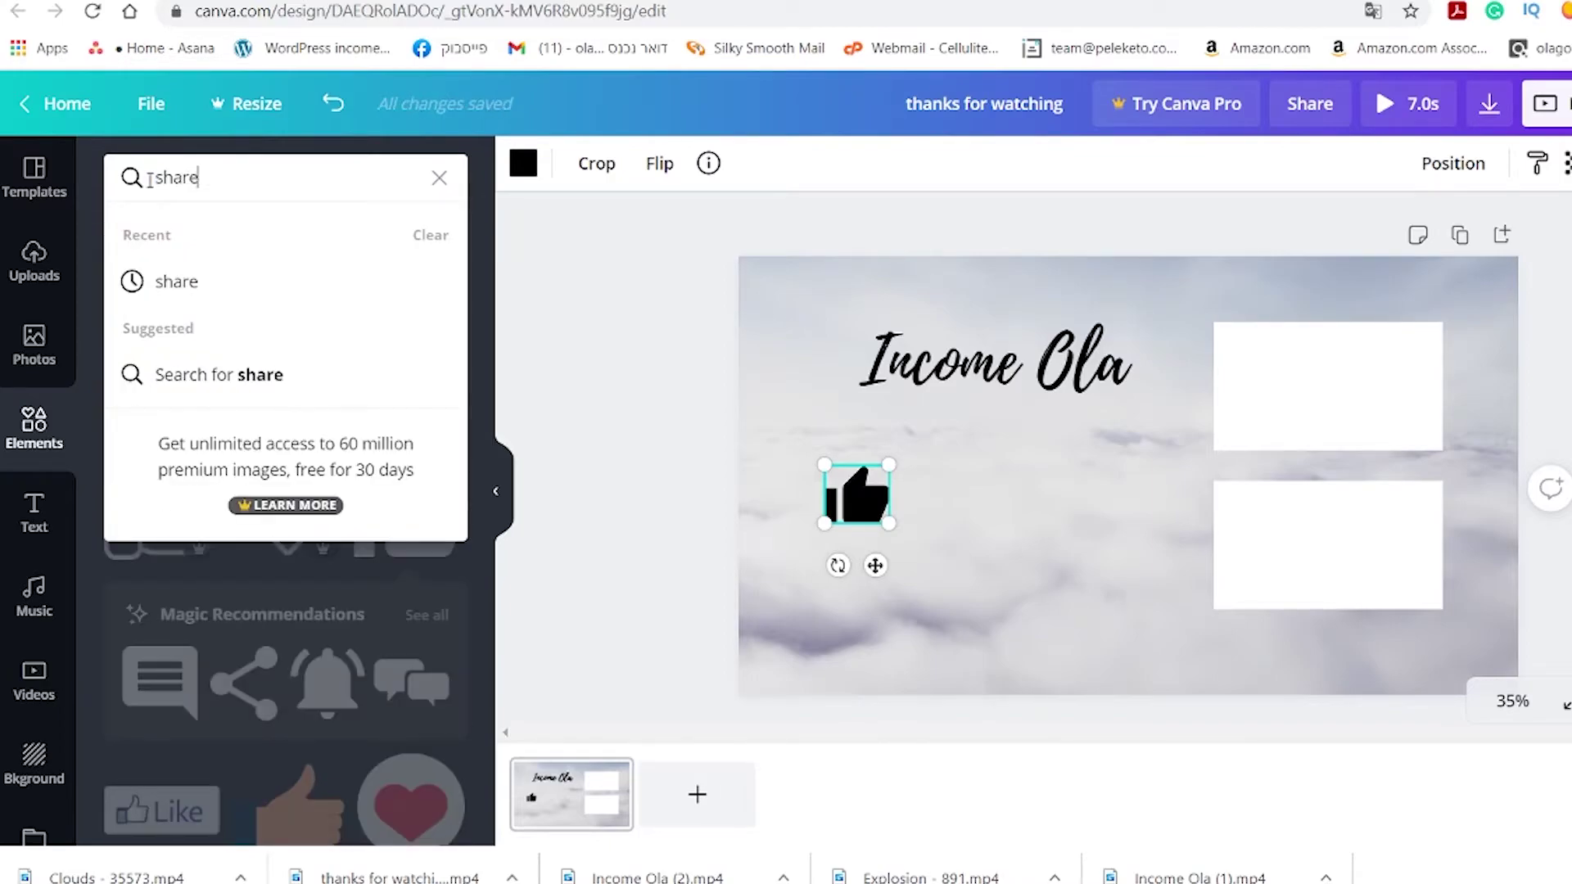
key("Return")
Step: Search the elements for subscribe and look through the available subscribe buttons
left_click(149, 180)
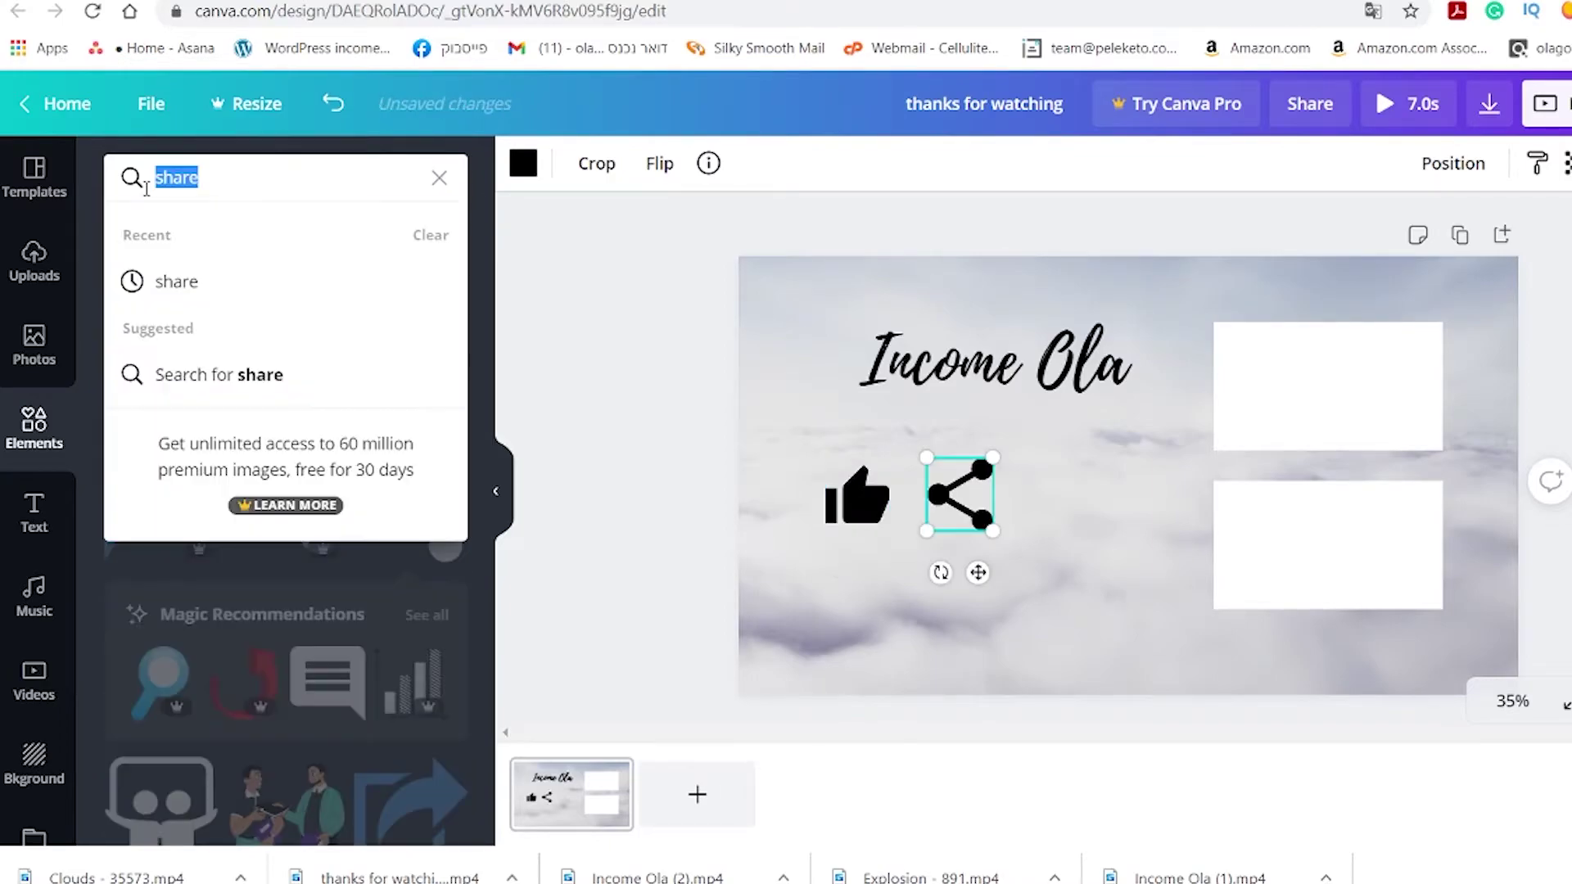
type("subscribe")
key("Return")
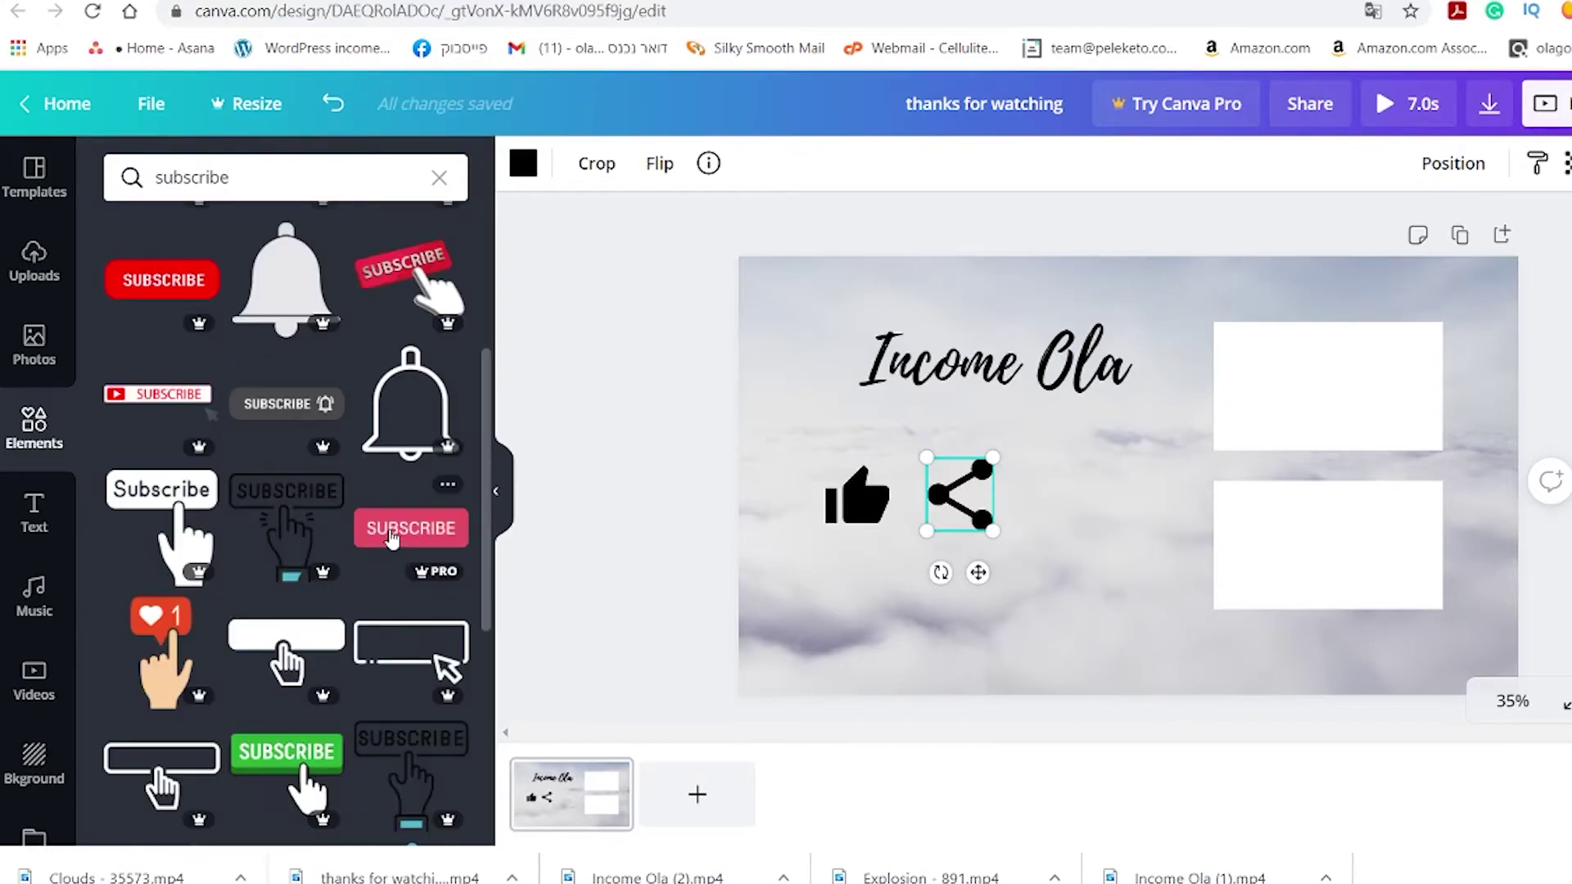
scroll(312, 661, "down", 4)
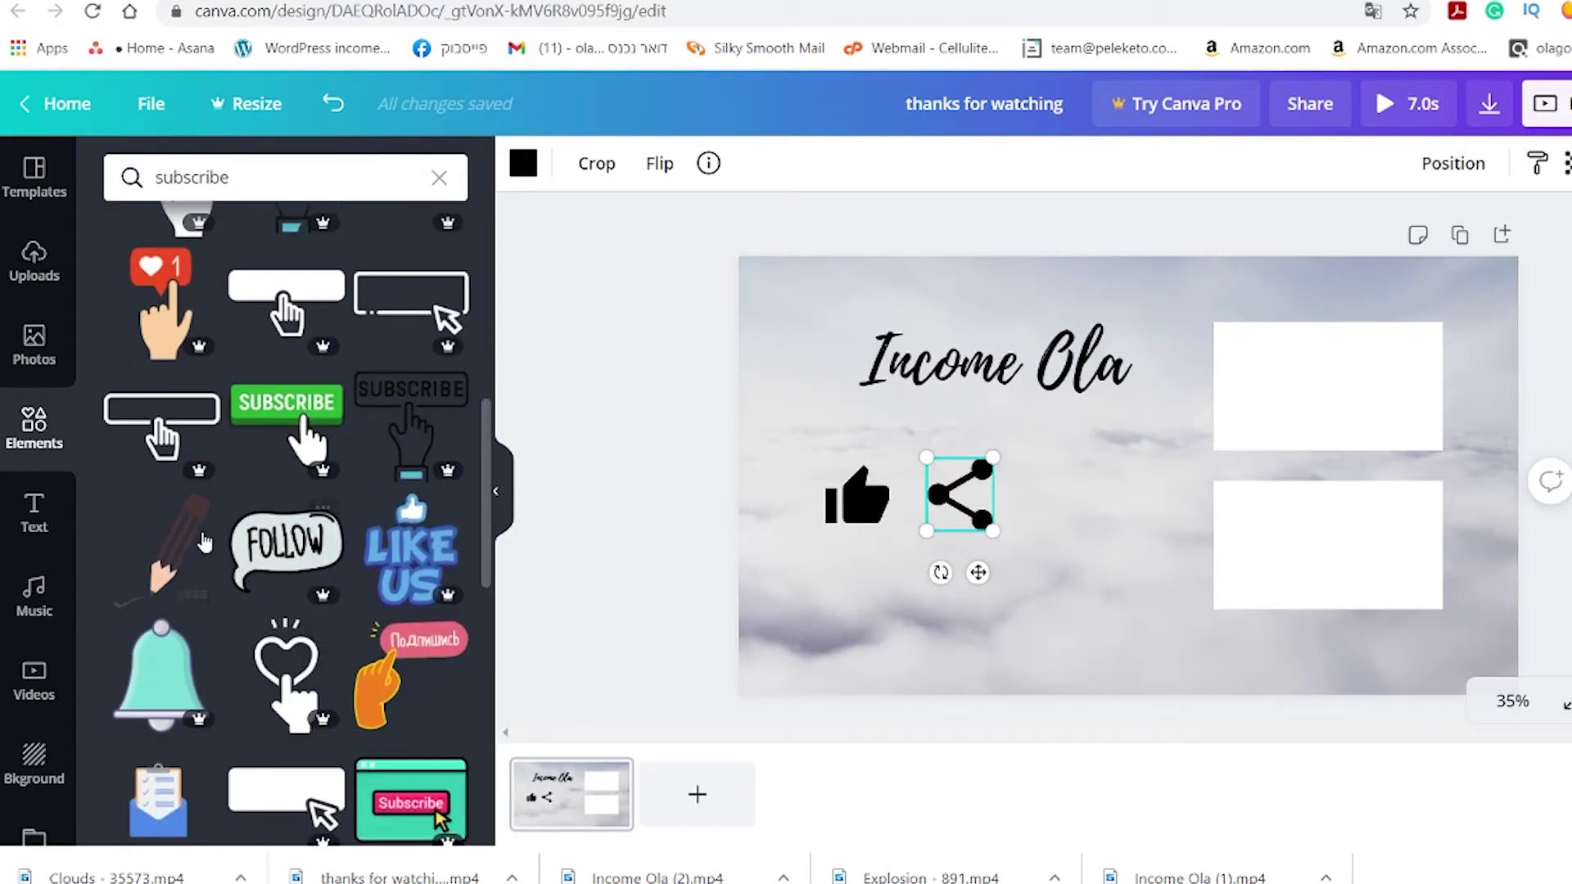
scroll(350, 632, "up", 8)
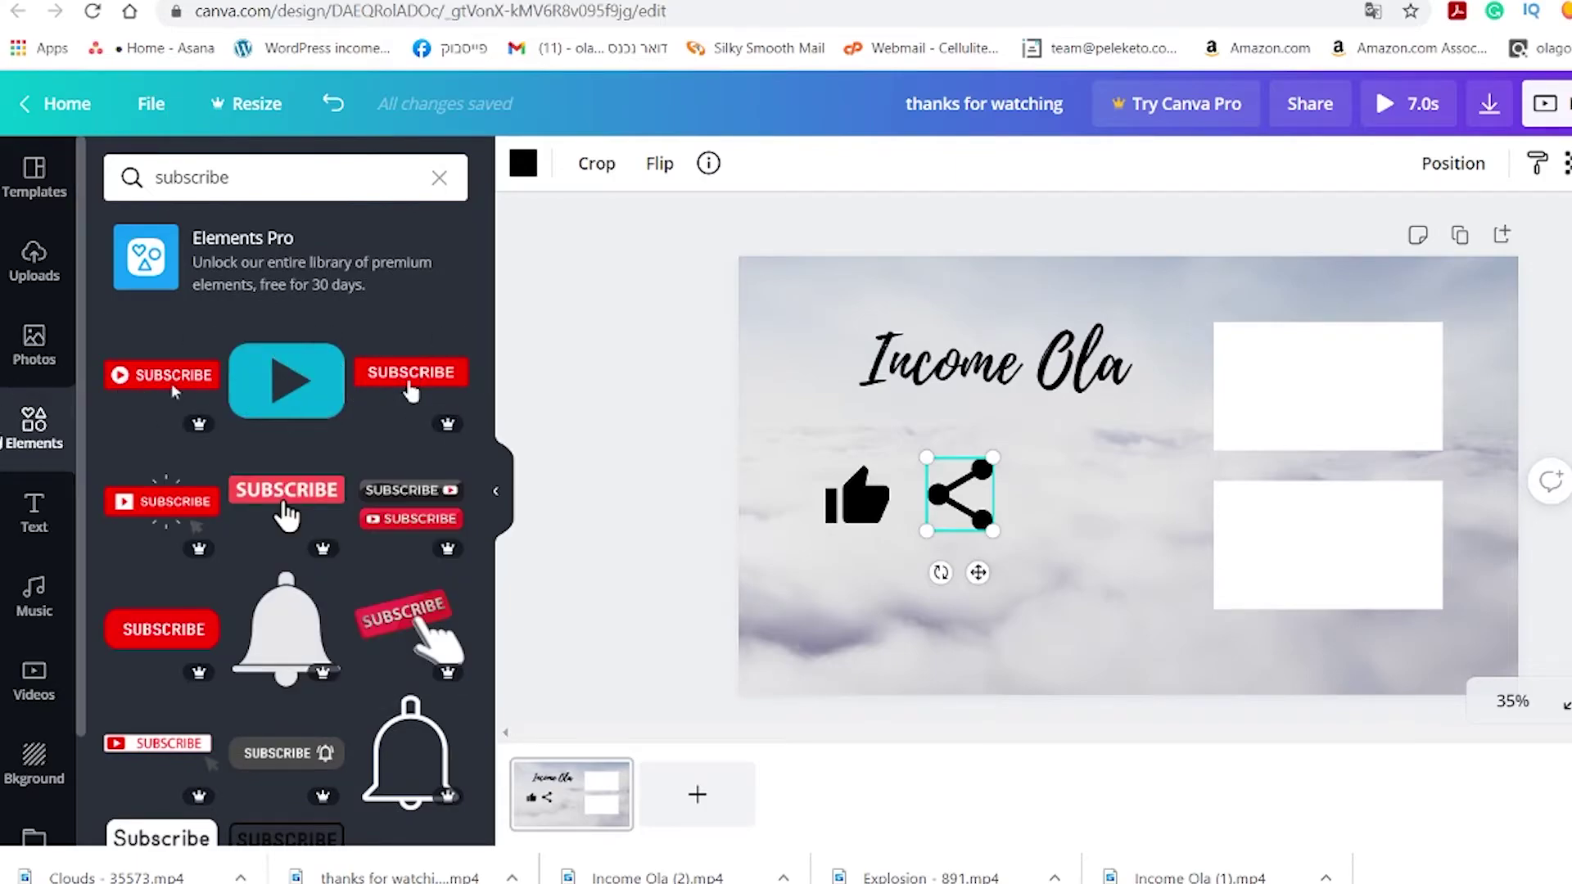
Step: Add the rounded square with a shadow edge from Shapes, flatten it into a wide button beside the share icon and colour it red
left_click(35, 426)
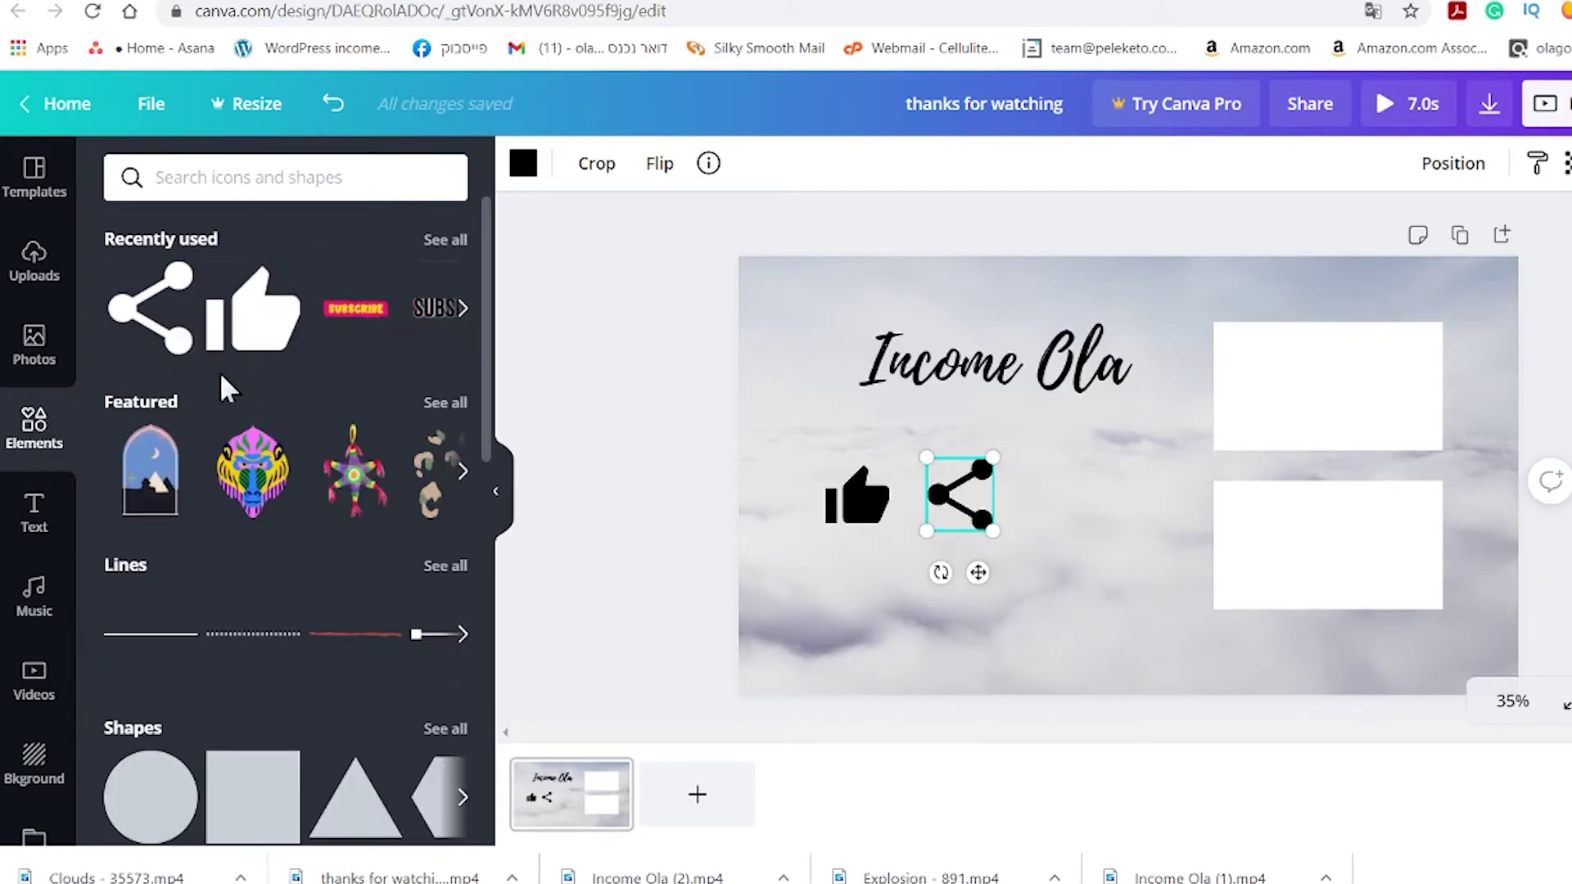
scroll(231, 719, "down", 5)
left_click(447, 376)
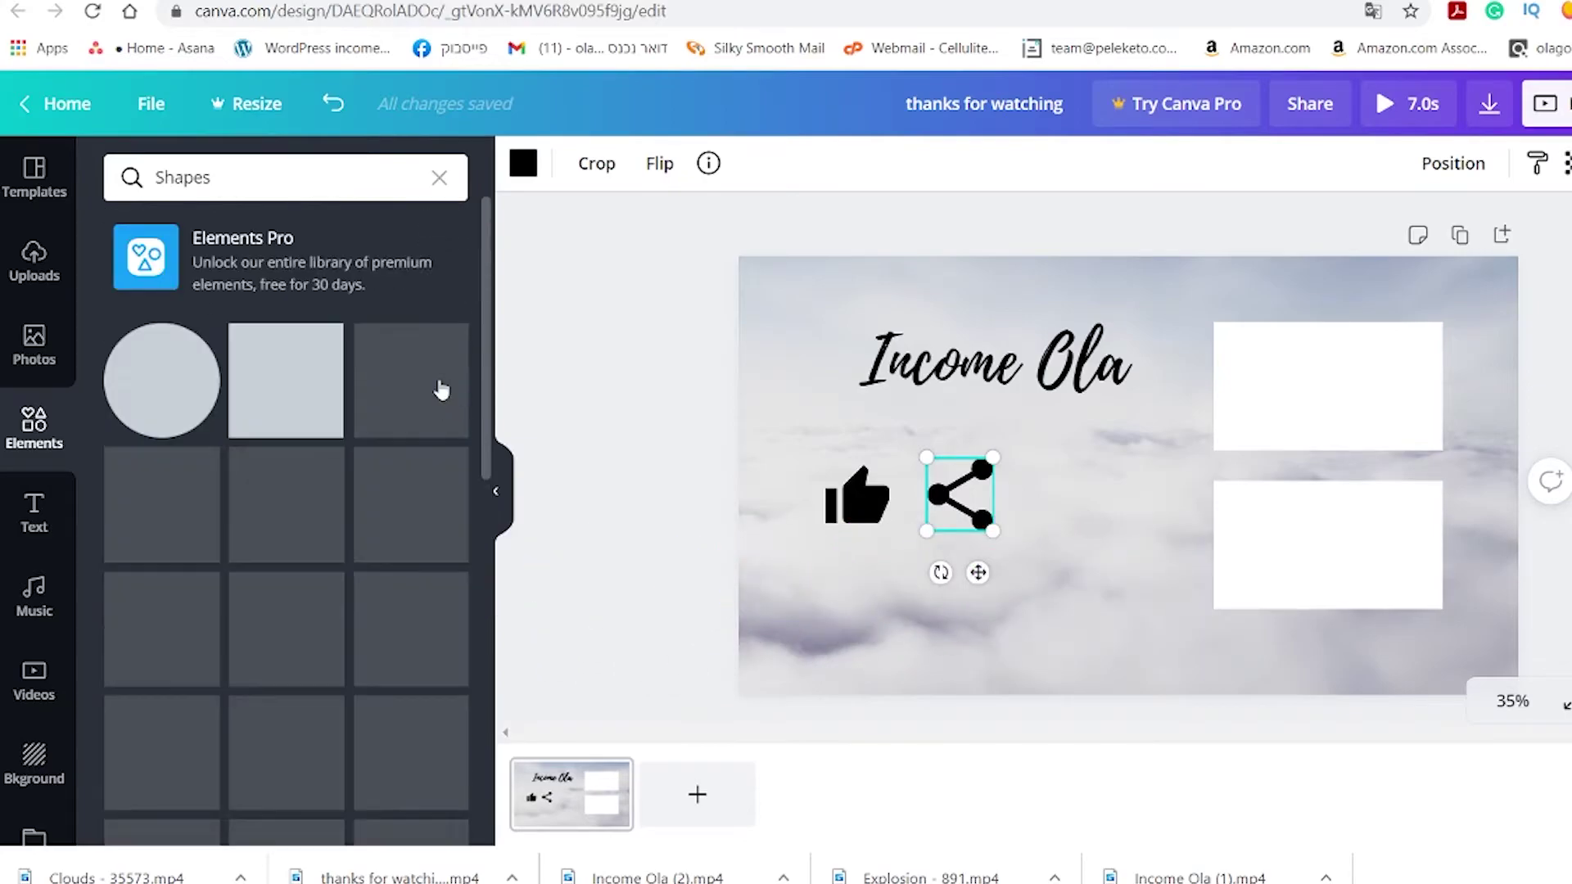
scroll(145, 520, "down", 5)
left_click(167, 528)
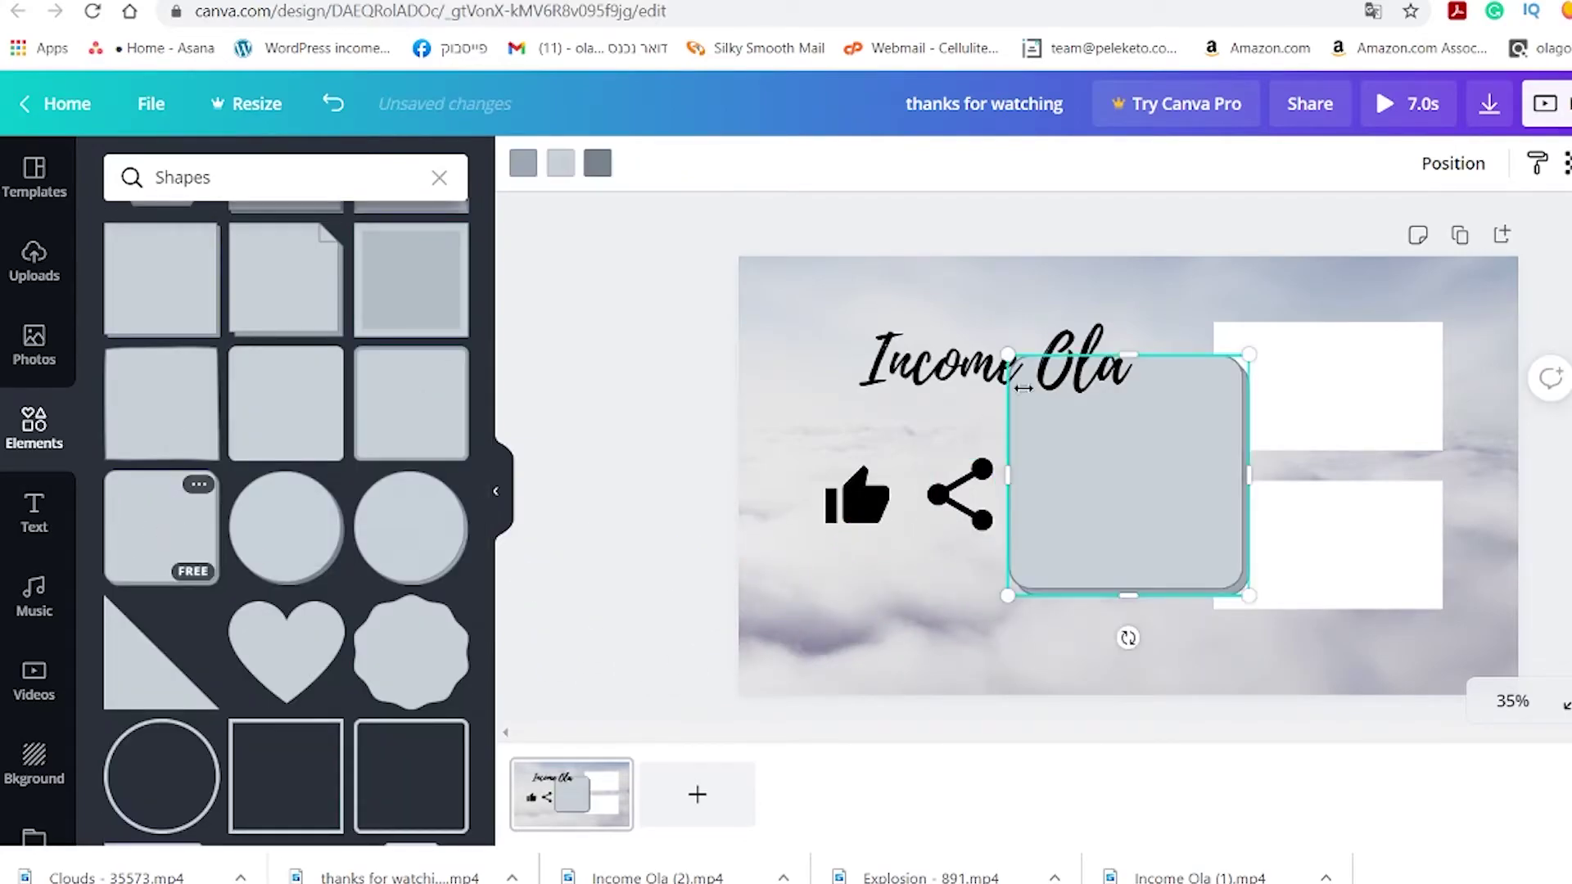
left_click_drag(1128, 355, 1128, 439)
left_click_drag(1128, 595, 1148, 471)
left_click(524, 164)
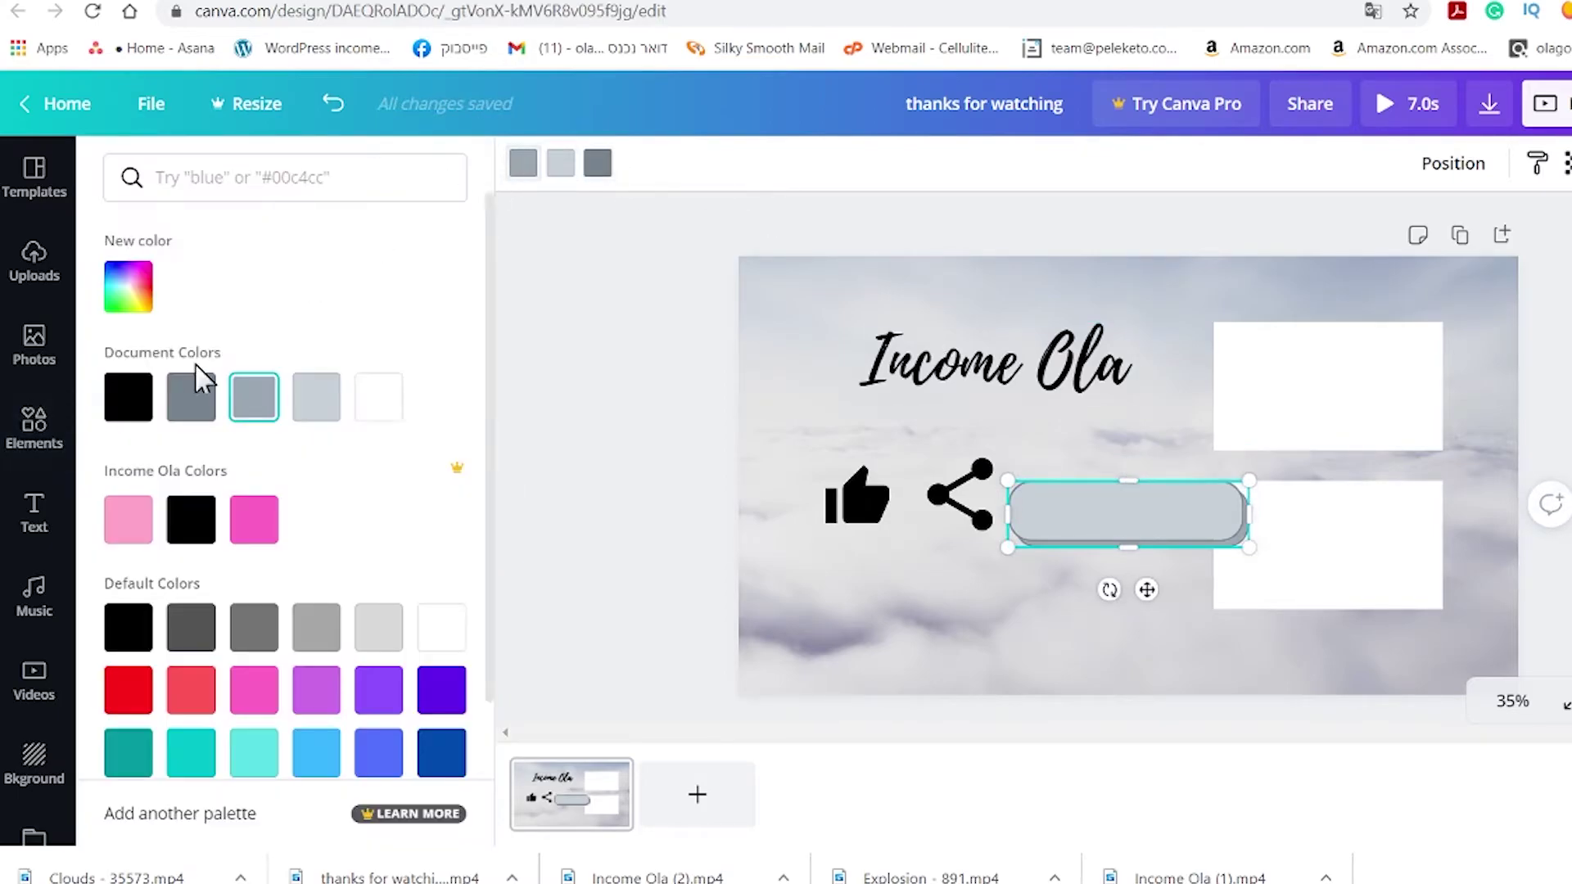
left_click(125, 690)
Step: Add a SUBSCRIBE text line and place it on the red button, leaving space at its left end
left_click(65, 416)
left_click(34, 511)
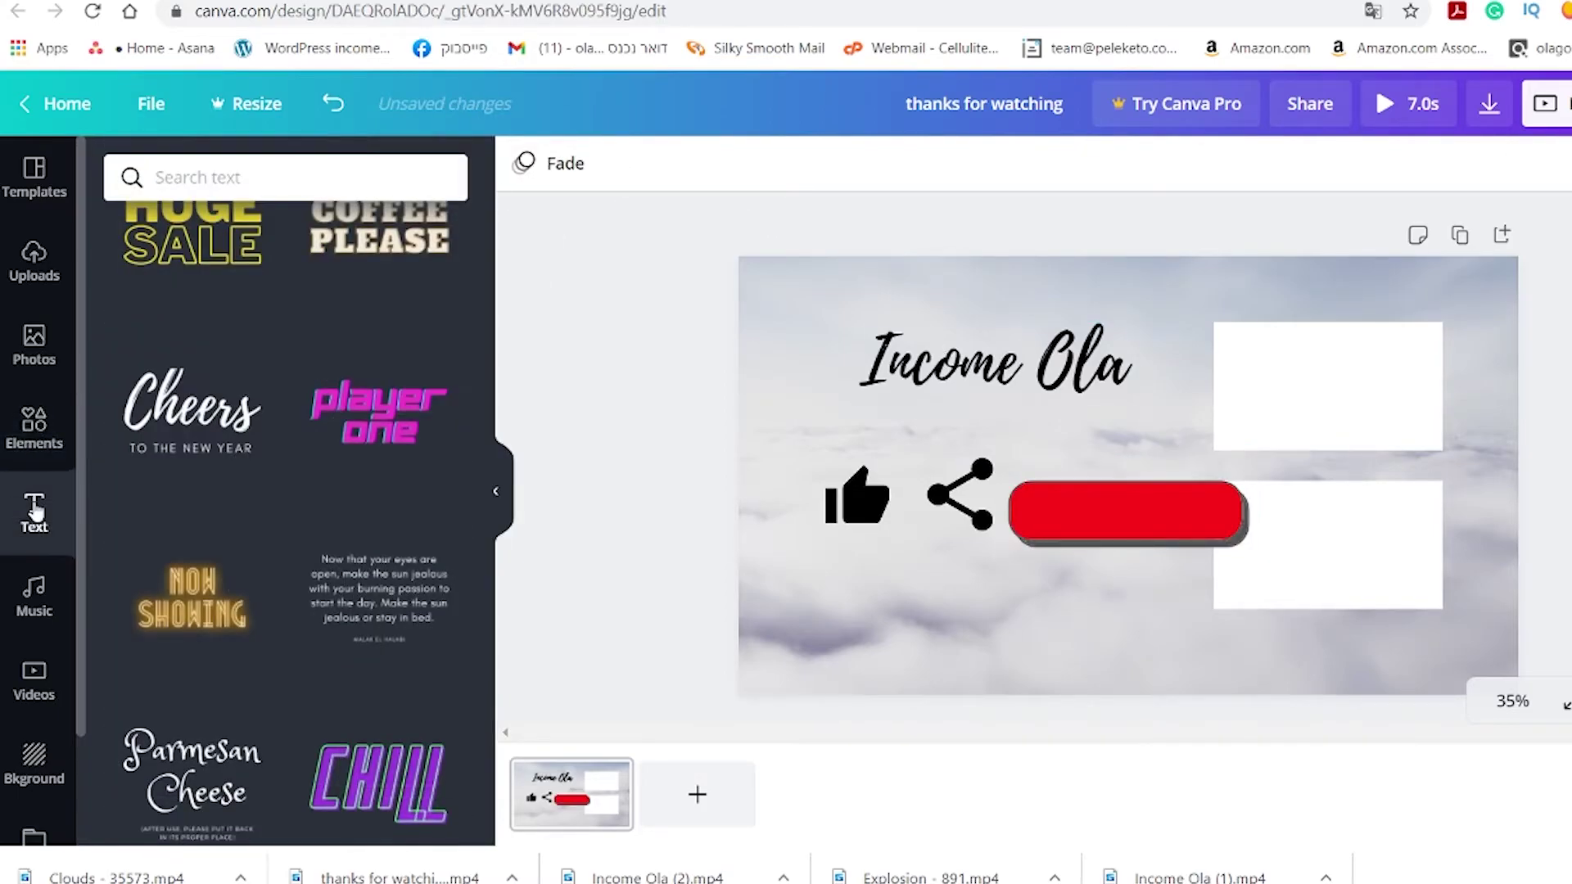
left_click(287, 365)
type("SUBSCRIBE")
left_click_drag(1128, 475, 1156, 512)
Step: Add a square shape, colour it white and place it small on the red button, left of the SUBSCRIBE text
left_click(31, 426)
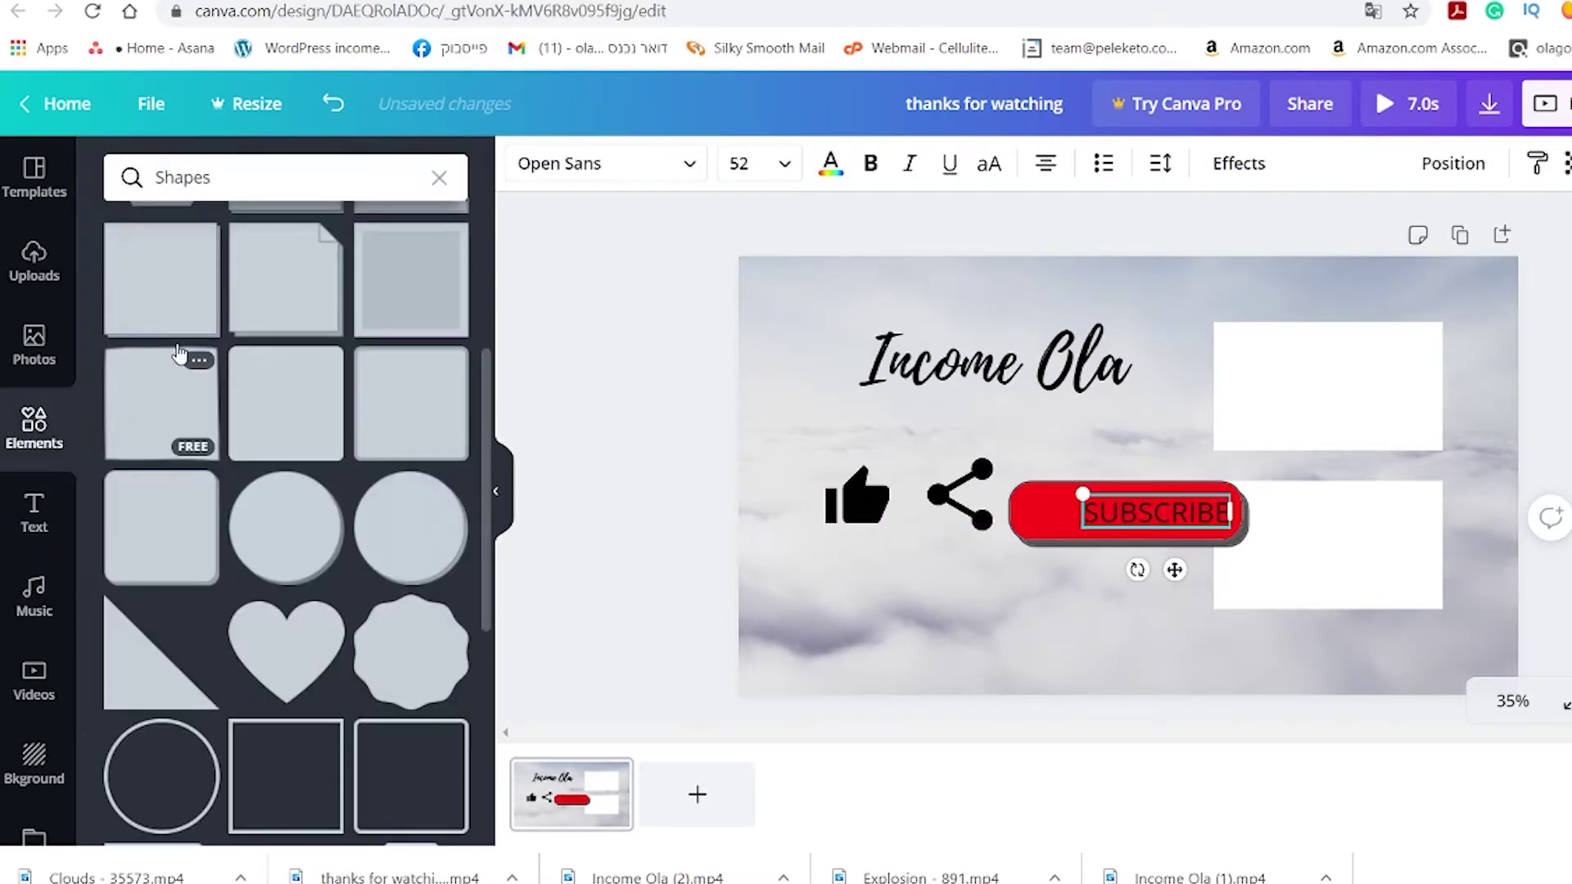
left_click_drag(163, 393, 1028, 468)
left_click_drag(1126, 347, 1133, 464)
left_click_drag(1128, 590, 1129, 537)
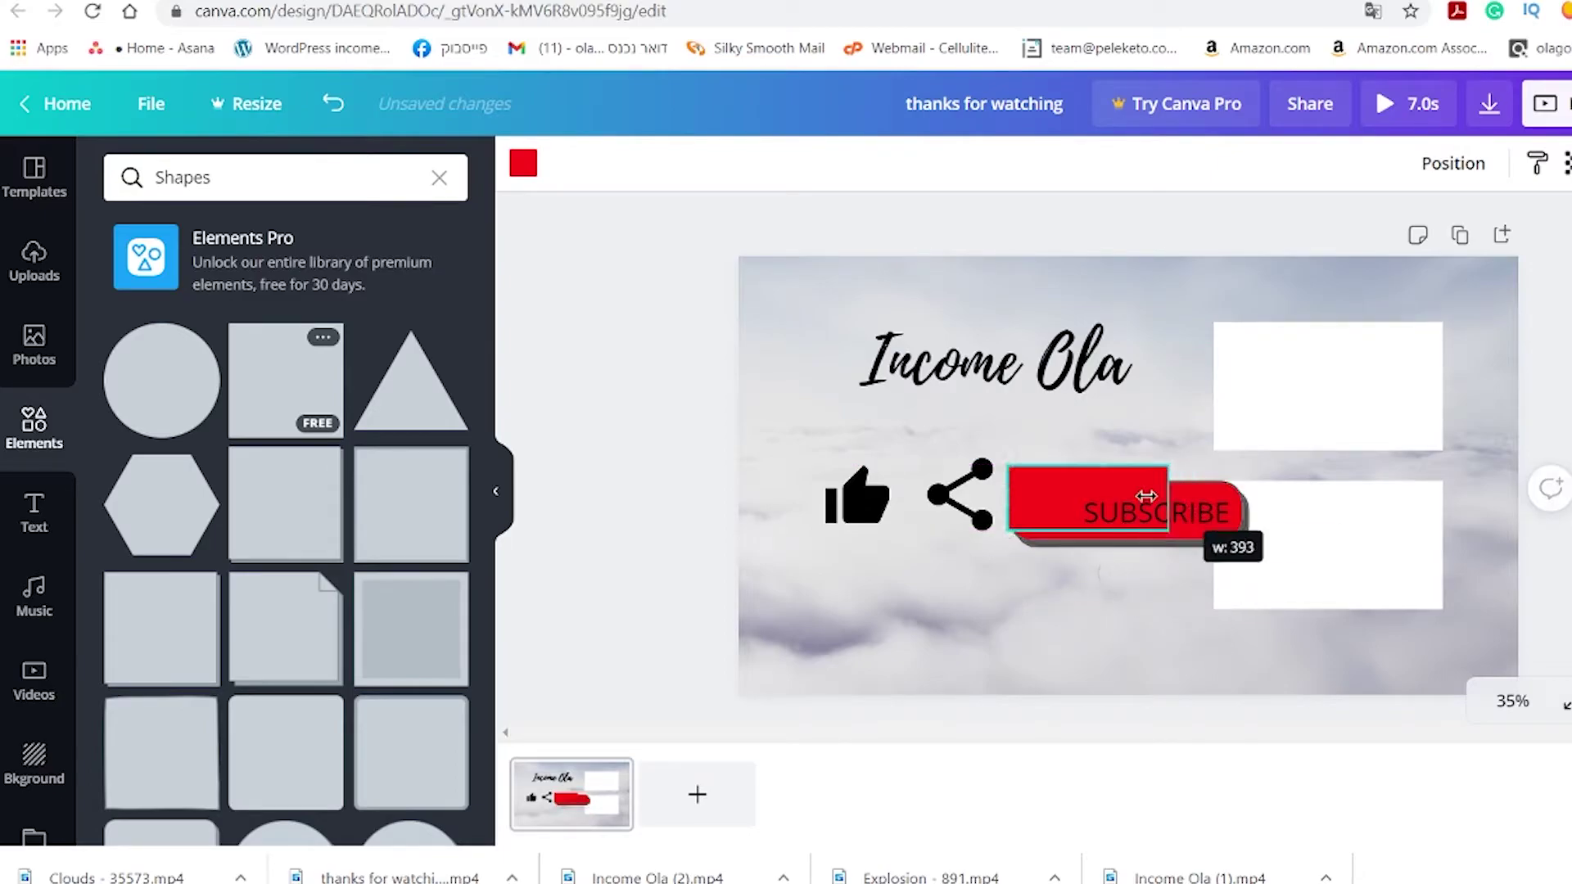
left_click(524, 166)
left_click(316, 396)
left_click_drag(1127, 465, 1100, 492)
left_click_drag(1081, 512, 1044, 514)
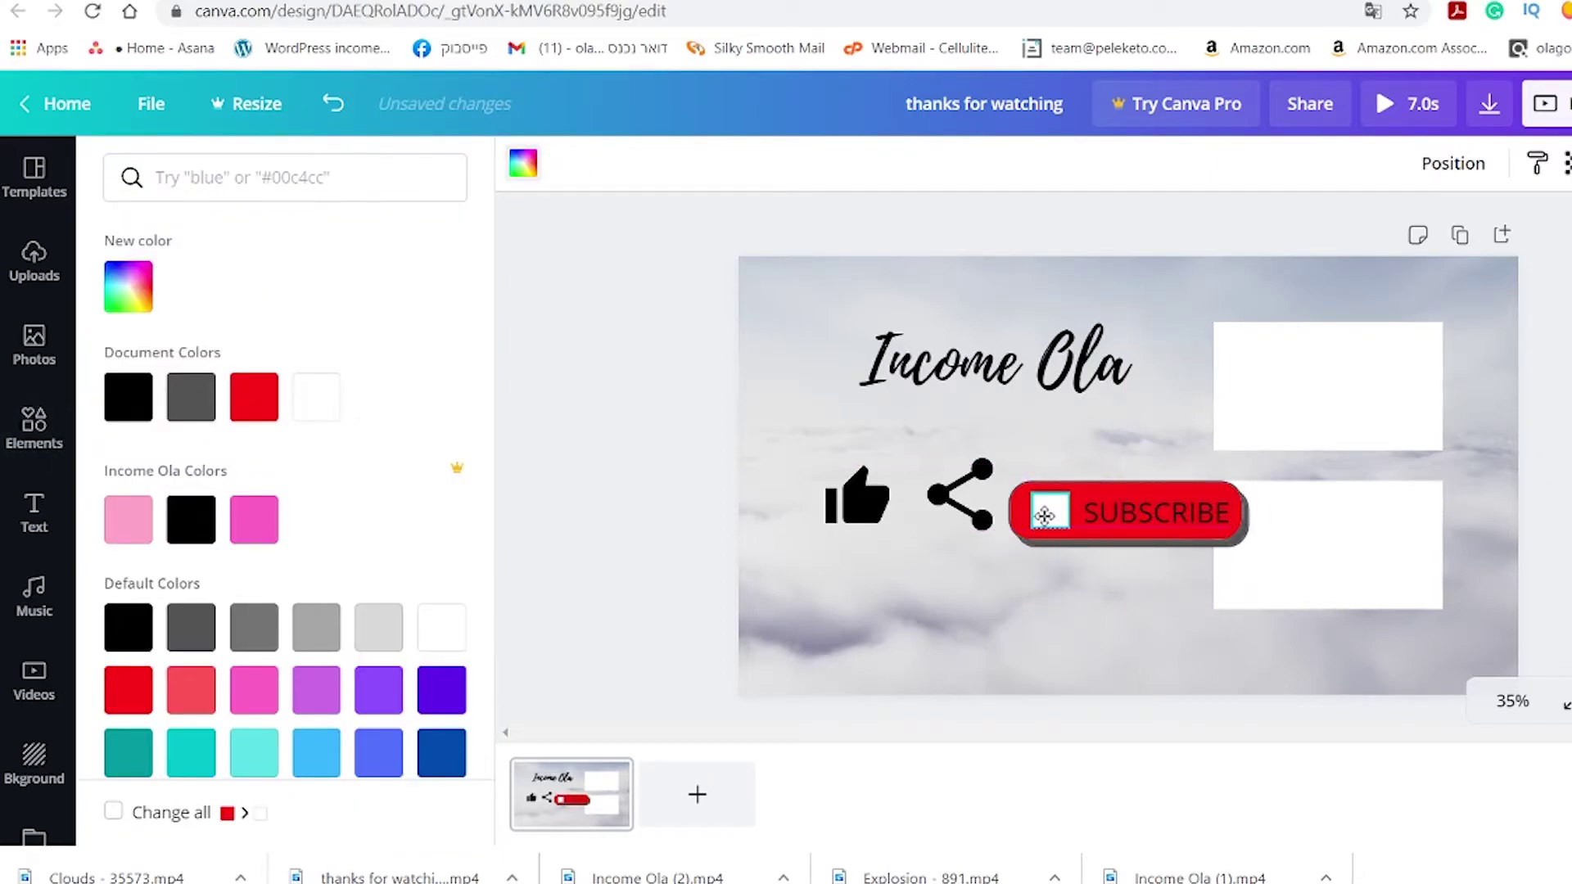
Step: Add a red triangle, rotate it to point right and shrink it into the white square as a play symbol
left_click(41, 444)
left_click(354, 451)
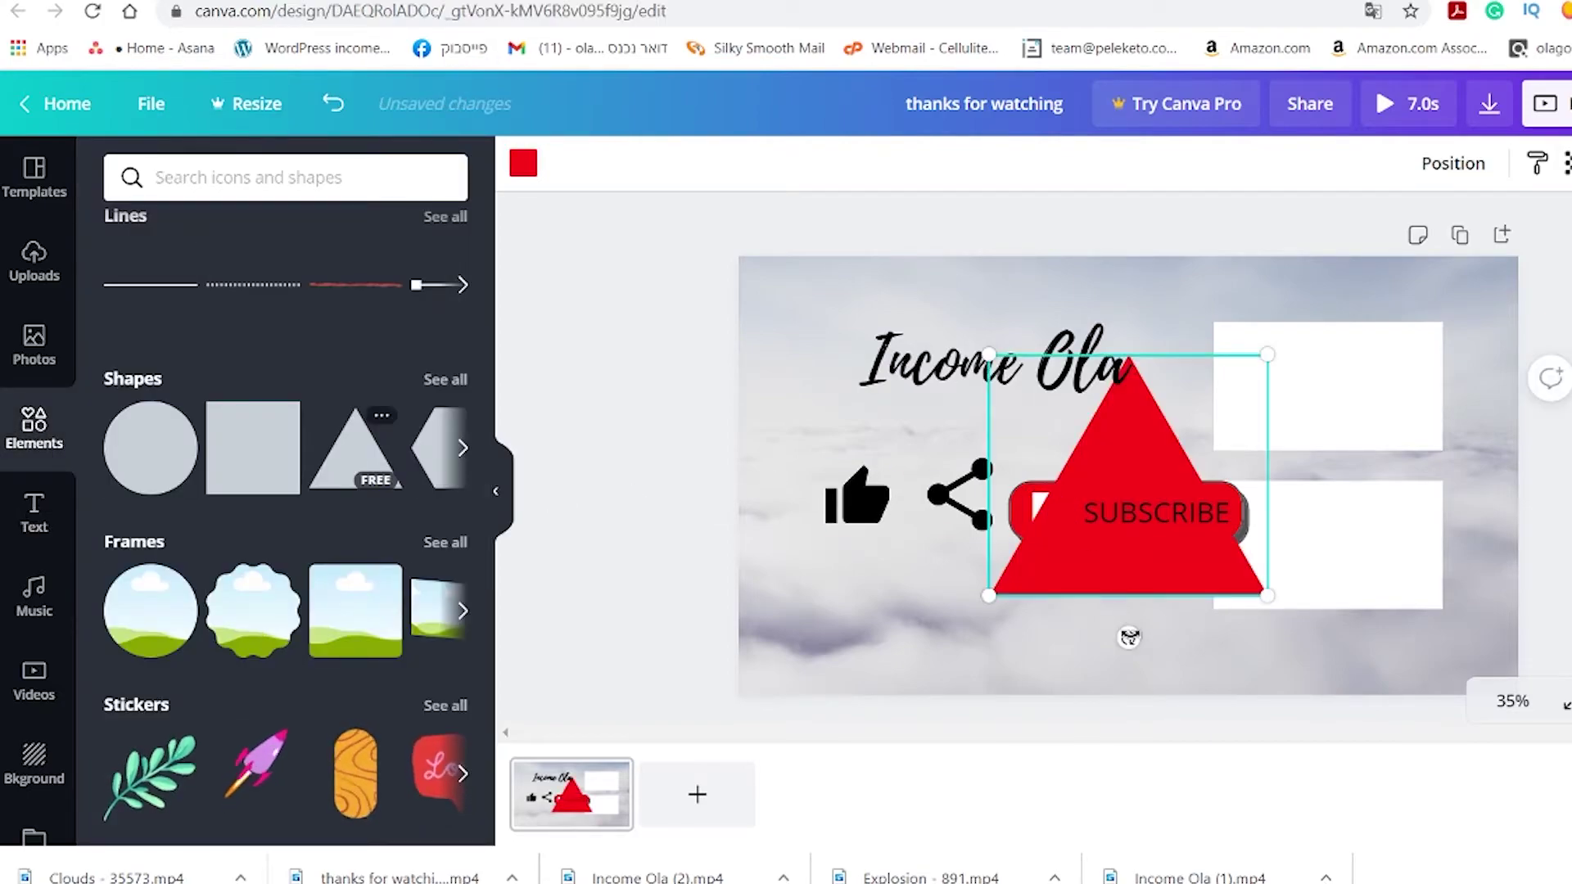
left_click_drag(1128, 637, 905, 484)
left_click_drag(1247, 337, 1054, 516)
Step: Make the SUBSCRIBE text bold, group the button parts and scale the button to about 417 by 116 below the icons
left_click(1162, 512)
left_click_drag(1246, 485, 1059, 557)
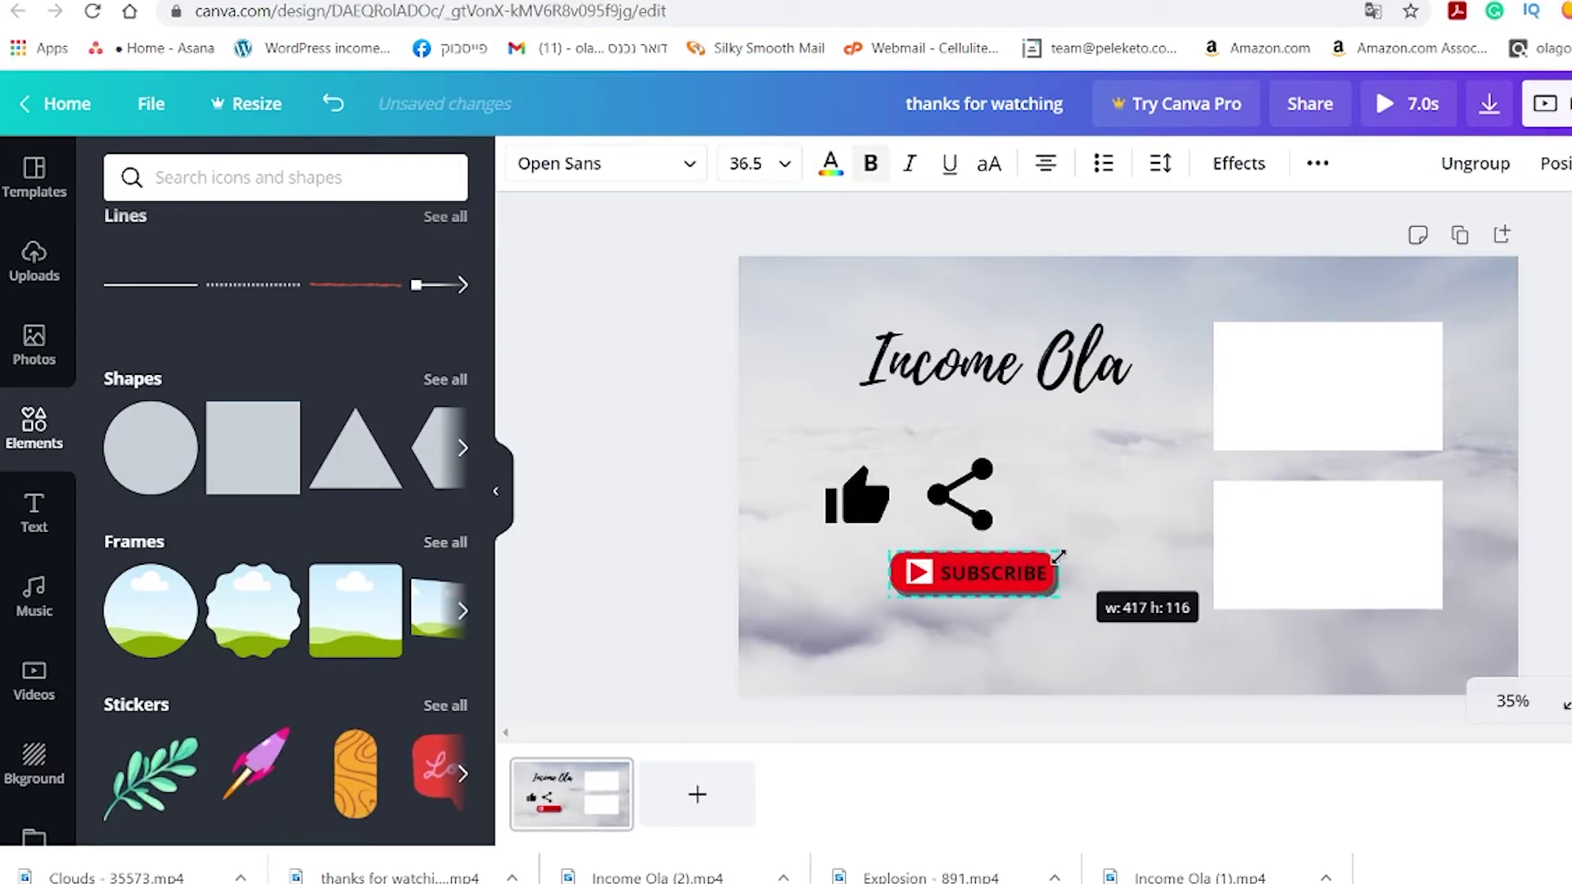
Step: Move the subscribe button beside the share icon and place a small coloured icon from an "instagram" element search below them
left_click_drag(932, 573, 1062, 487)
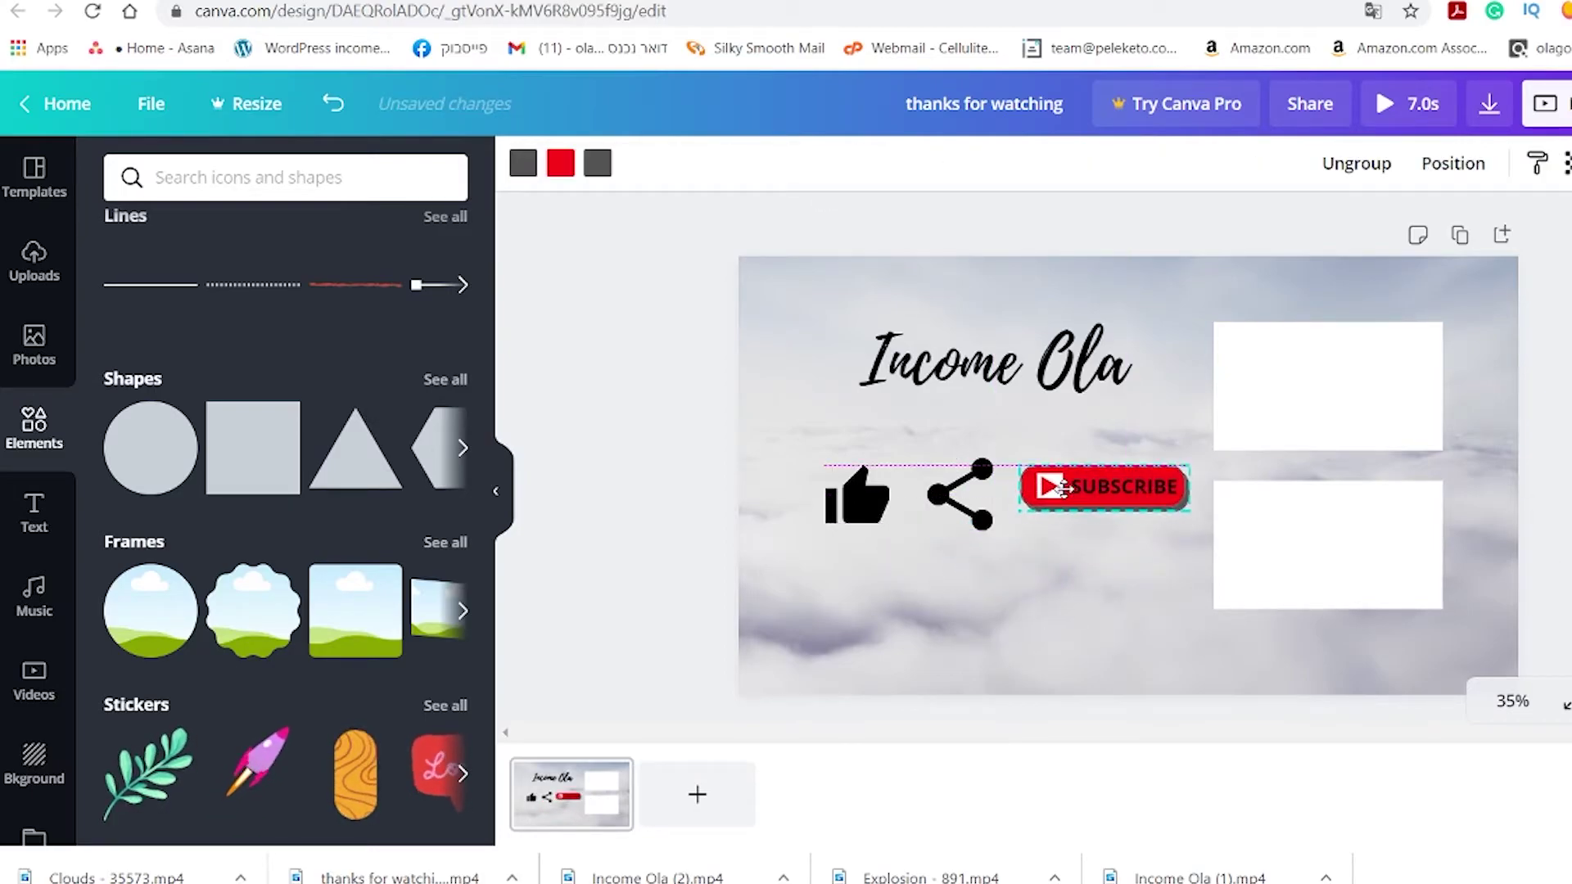
left_click(188, 176)
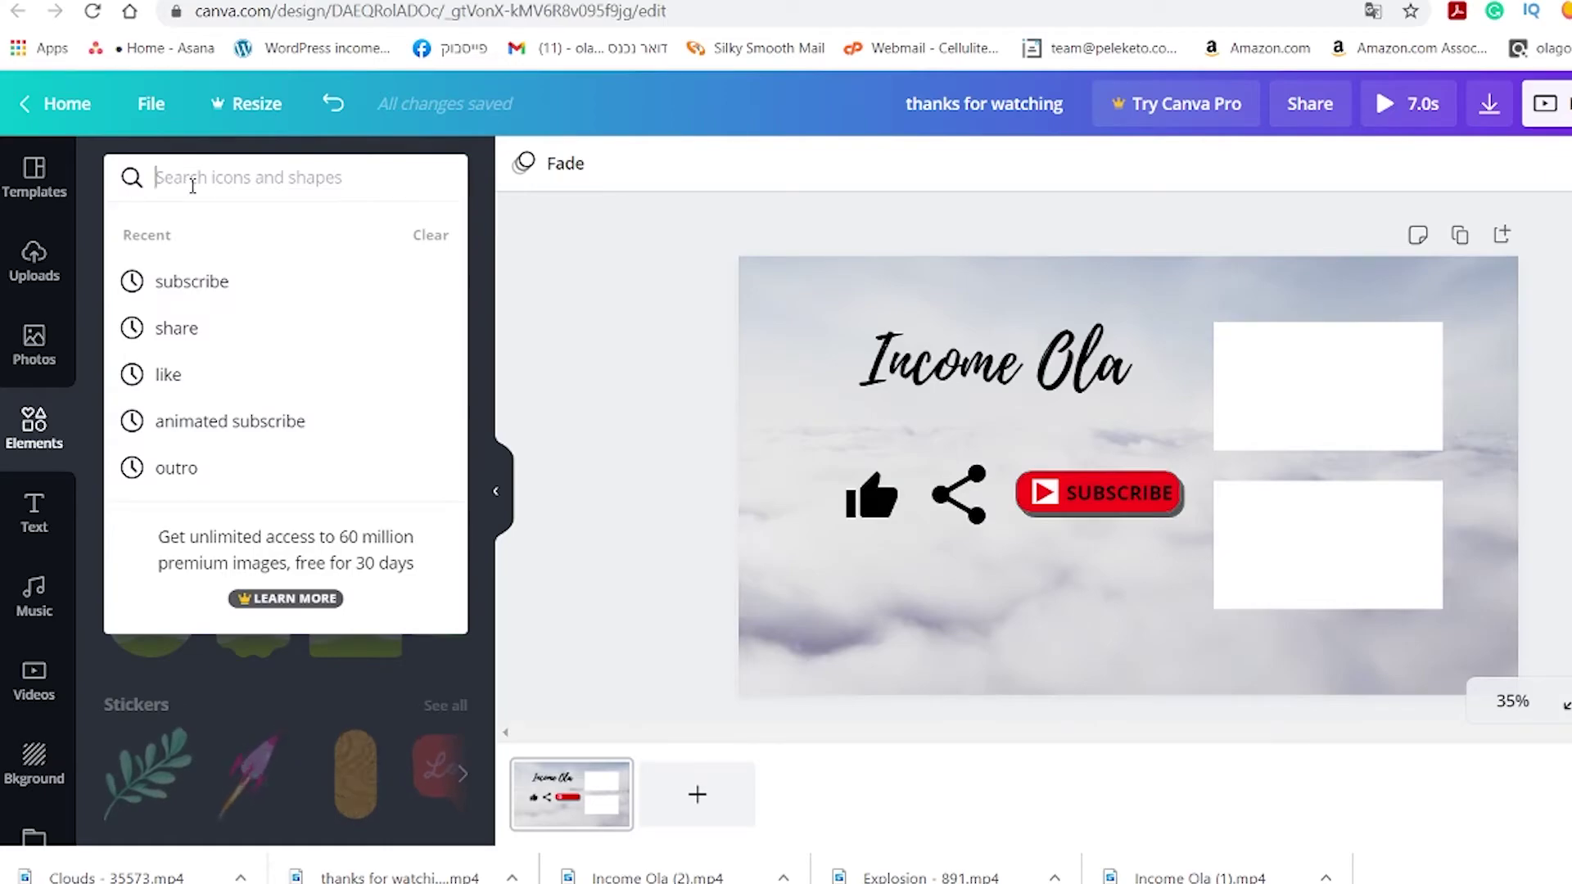
type("instagram")
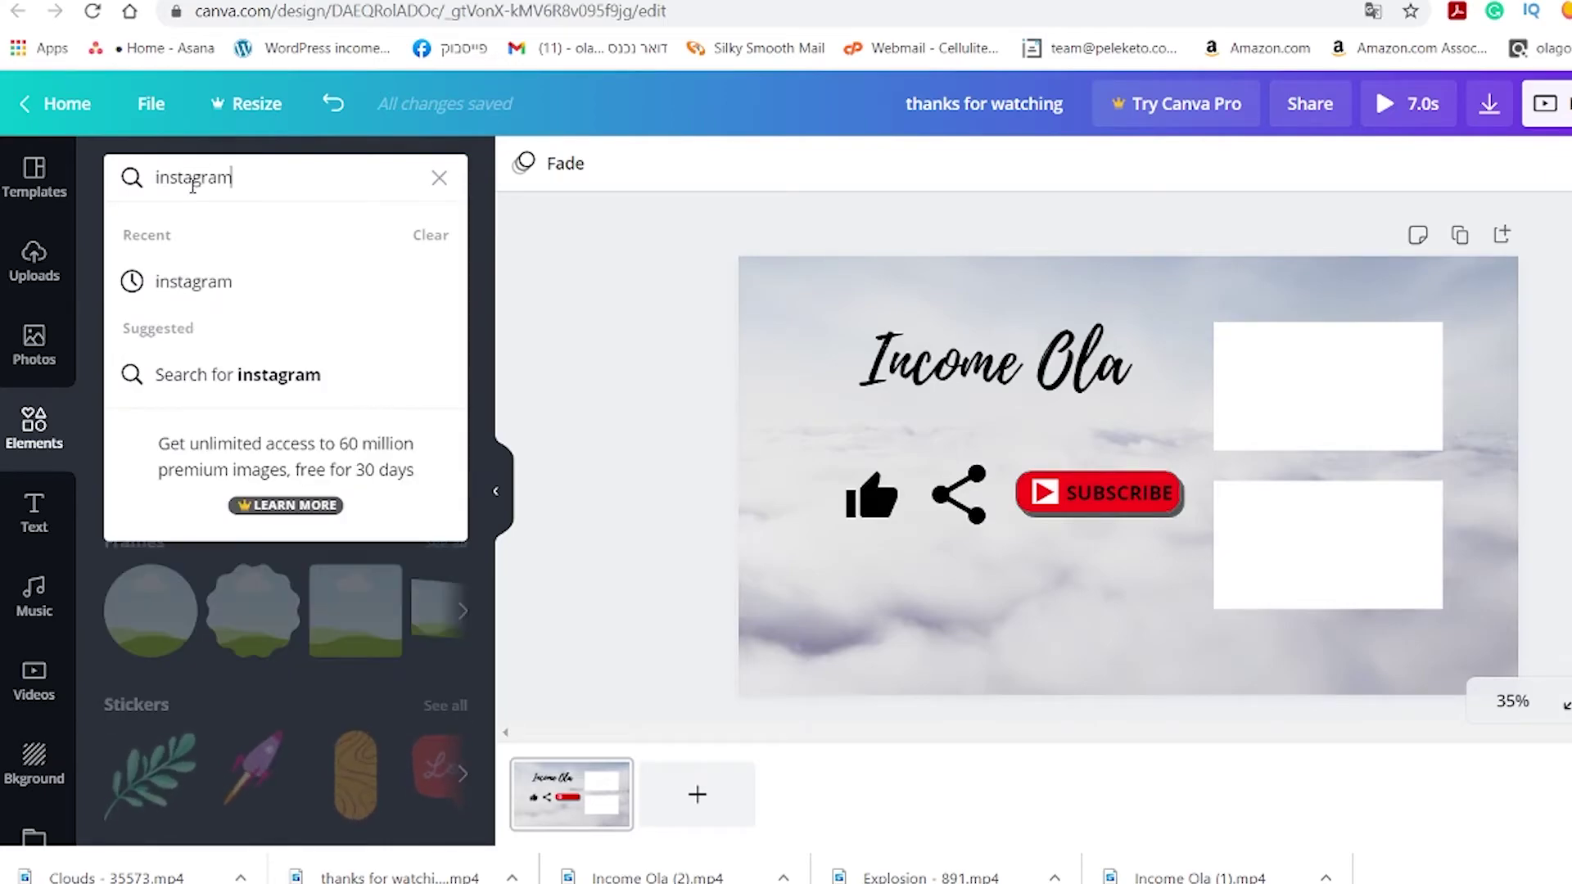
key("Return")
left_click_drag(286, 380, 899, 624)
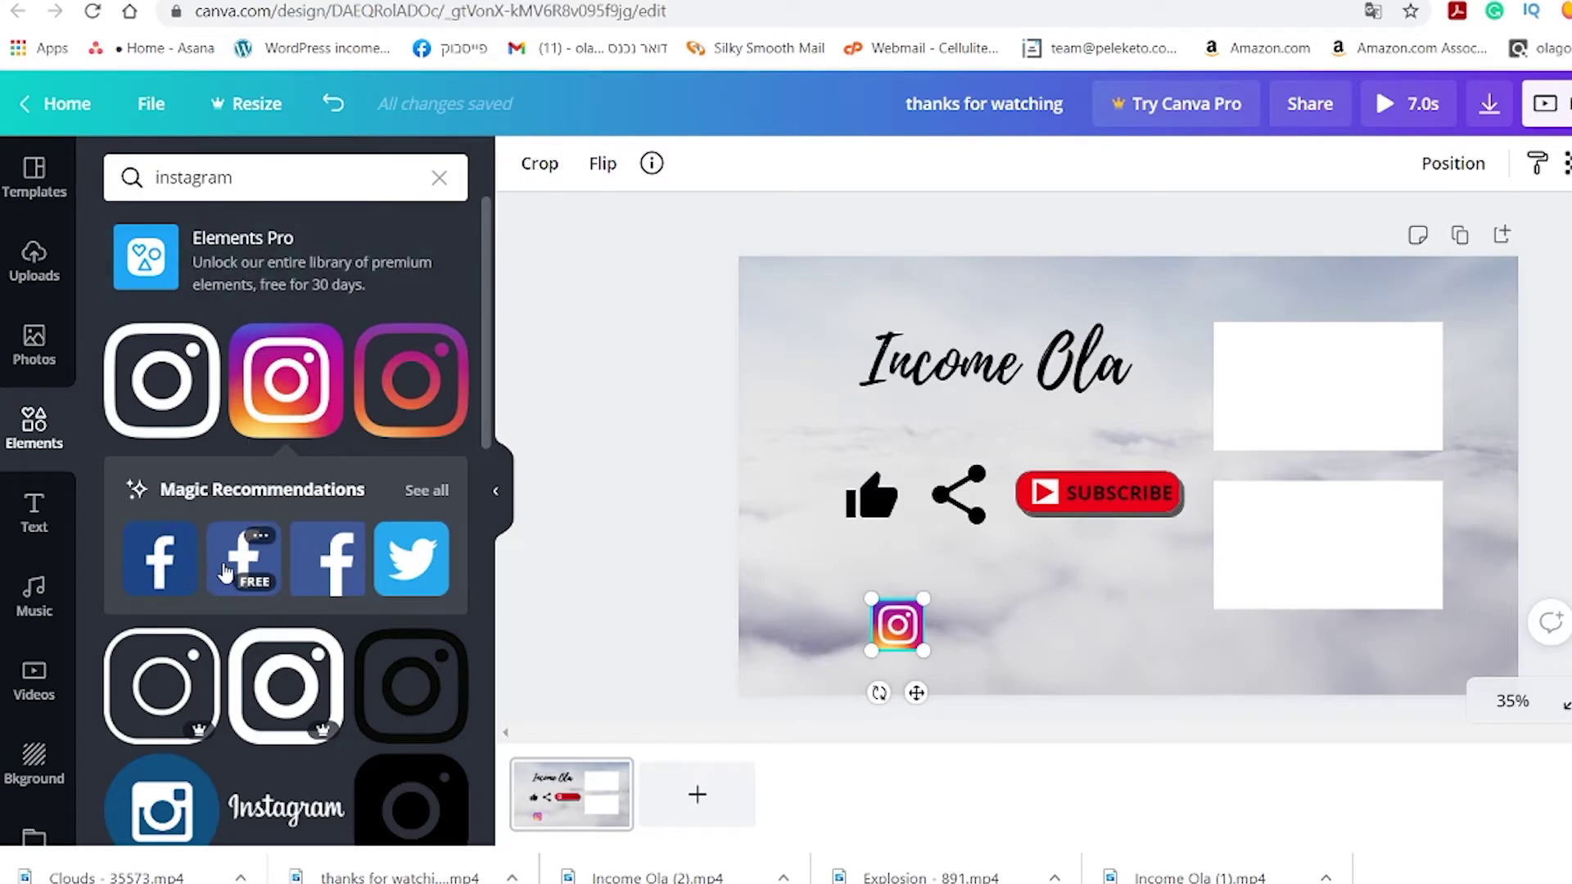
Step: Add the recommended Facebook and Twitter icons and line them up evenly with the Instagram icon below the subscribe row
left_click(226, 570)
left_click_drag(1216, 387, 974, 625)
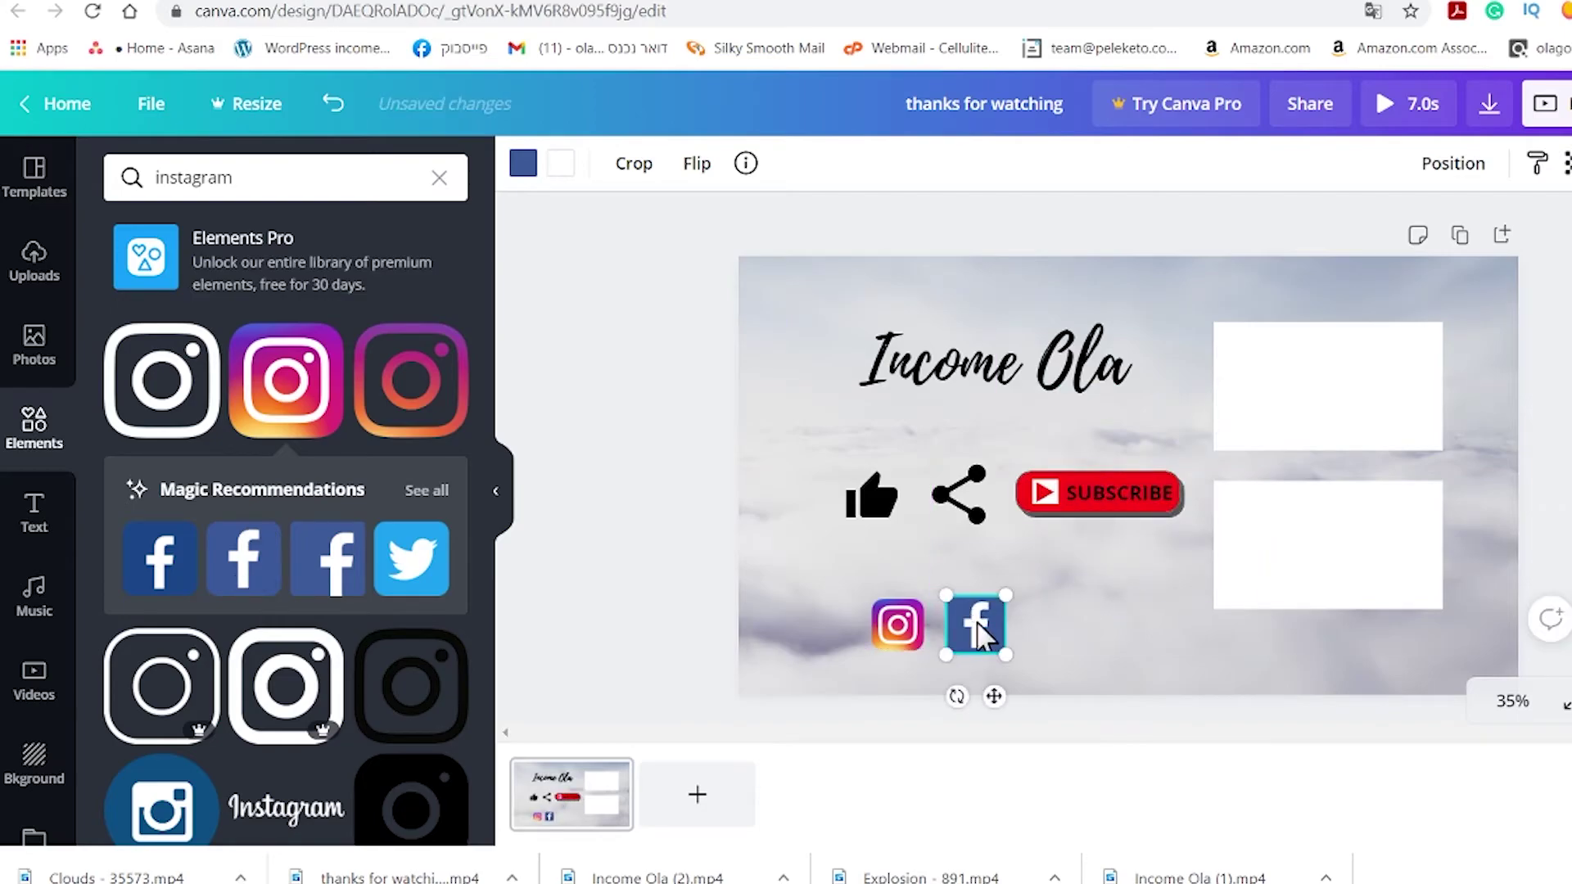
left_click(422, 578)
left_click_drag(1214, 561, 1060, 628)
mouse_move(897, 624)
left_mouse_down()
mouse_move(896, 643)
mouse_move(895, 618)
left_mouse_up()
left_click_drag(1060, 627, 1157, 624)
left_click_drag(1002, 601, 1079, 627)
left_click_drag(897, 625, 1000, 626)
left_click(29, 534)
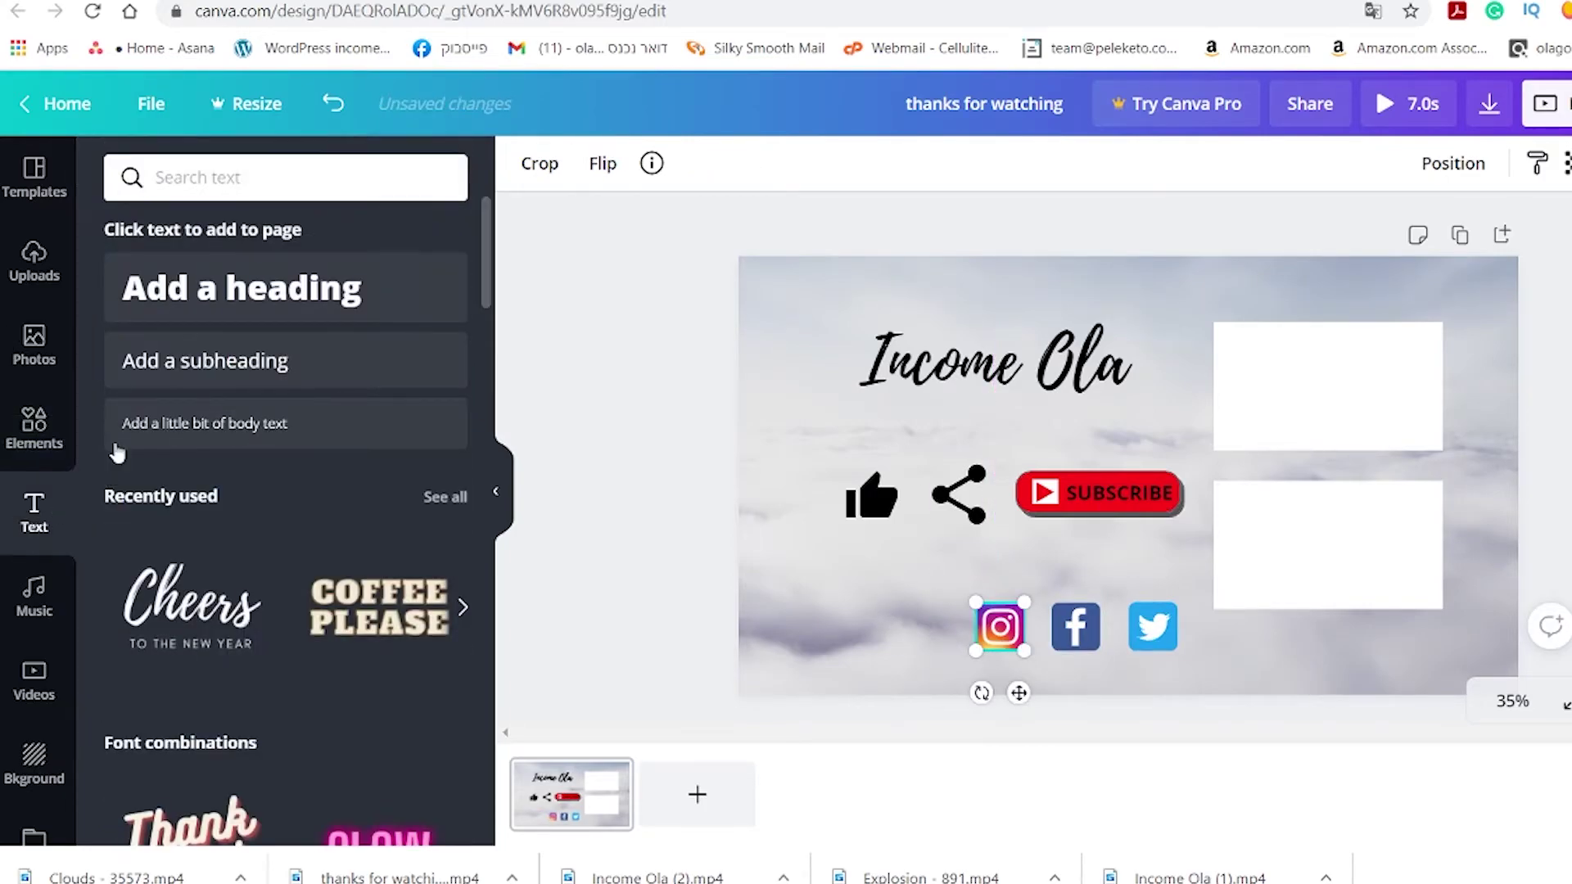
left_click(303, 298)
type("@incomeola")
left_click_drag(1277, 444, 1085, 573)
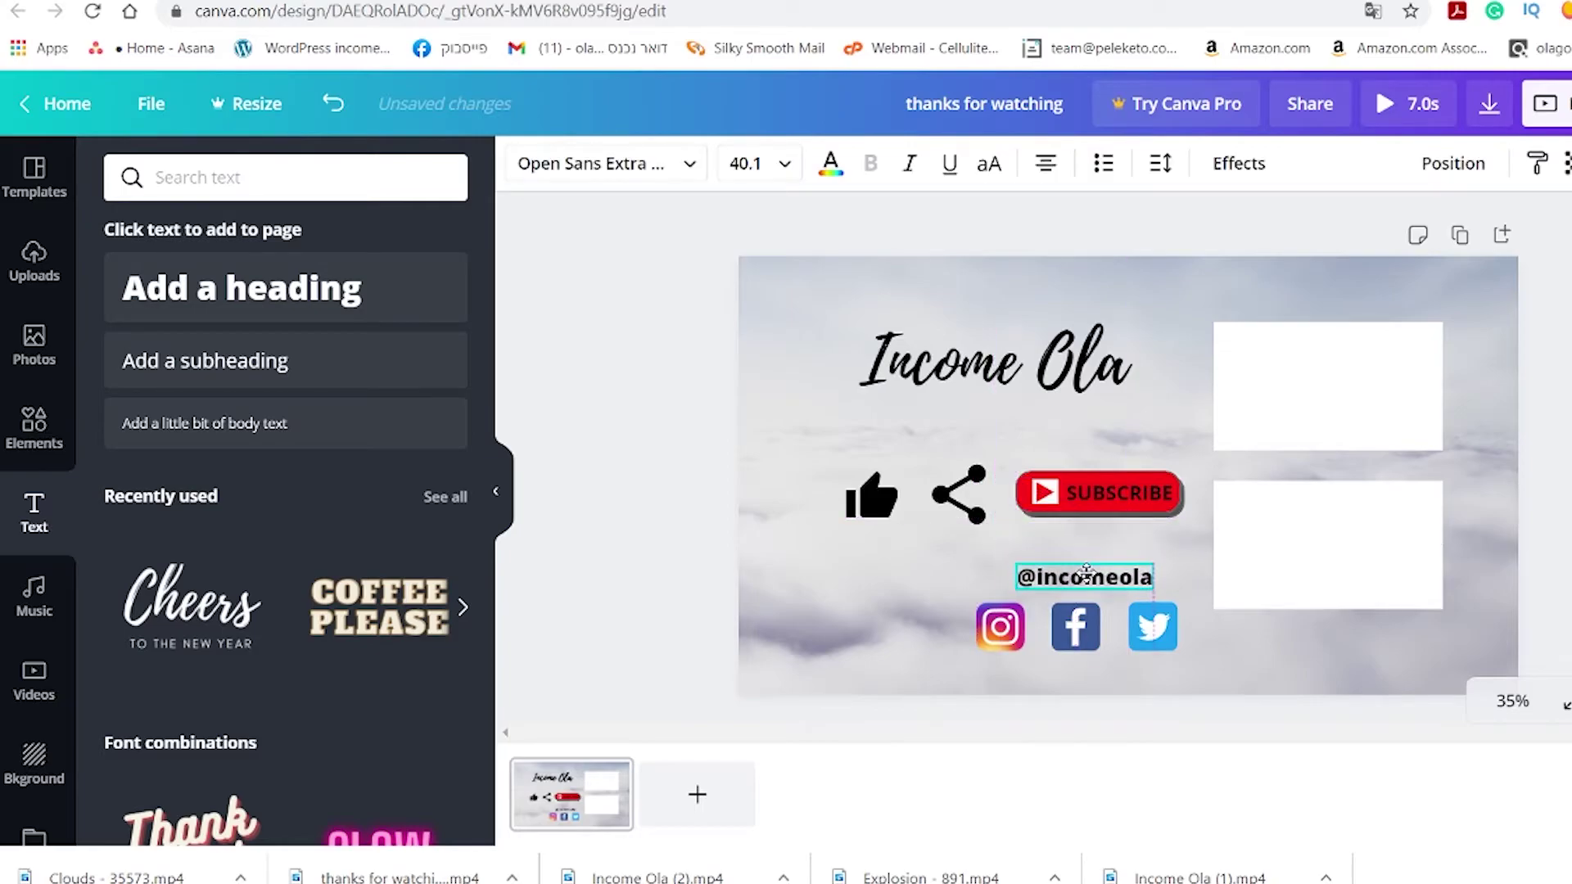
Step: Check the page's Fade animation and download the finished outro as an MP4 video
left_click(900, 557)
left_click(835, 163)
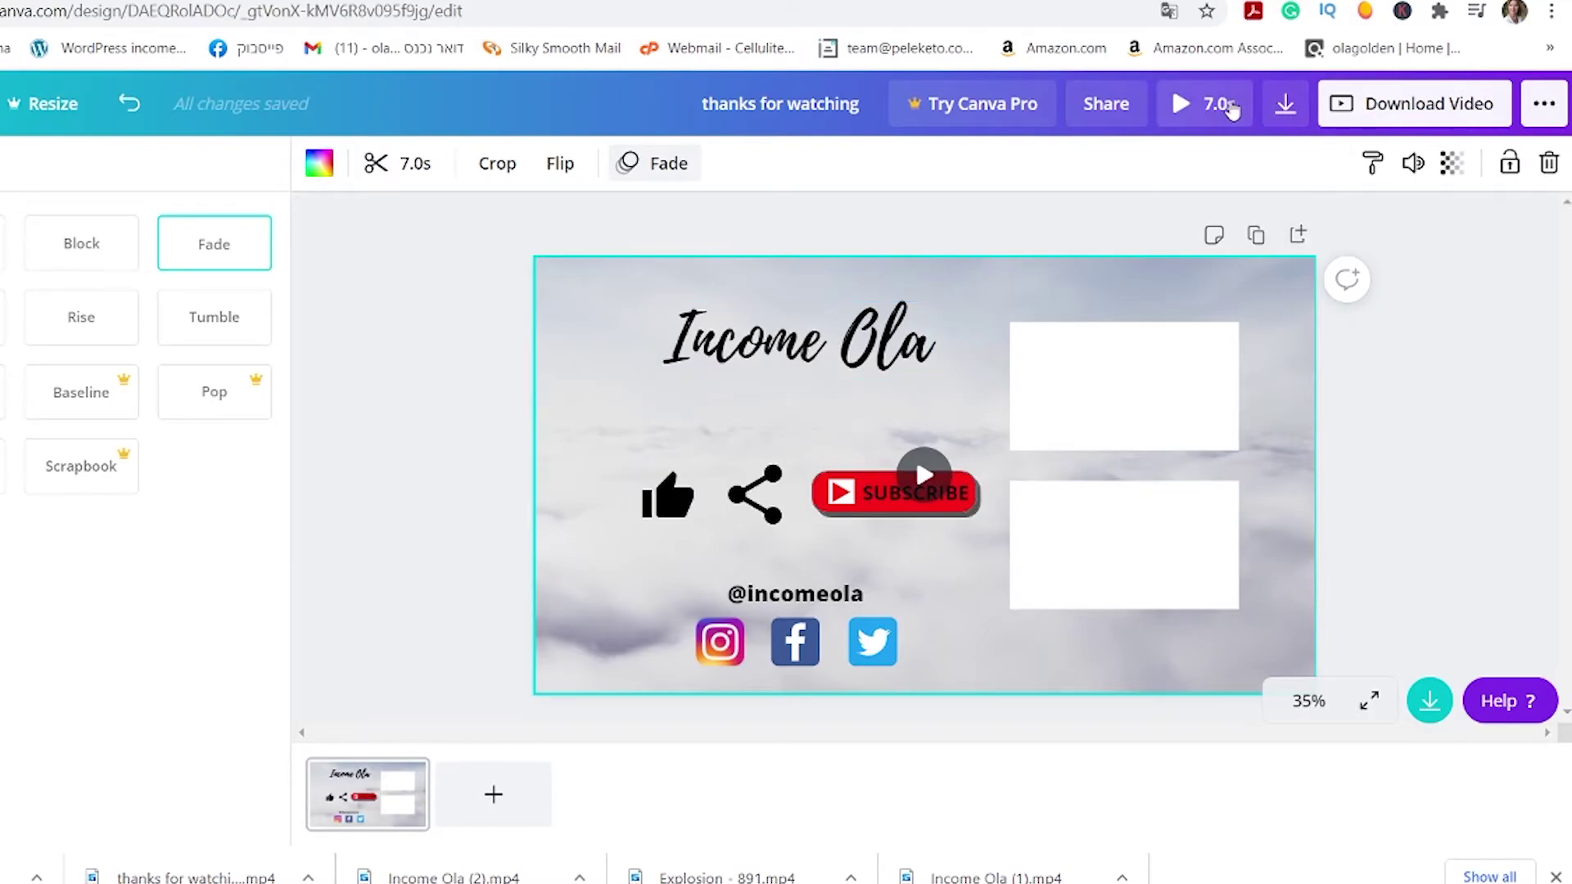
left_click(1285, 103)
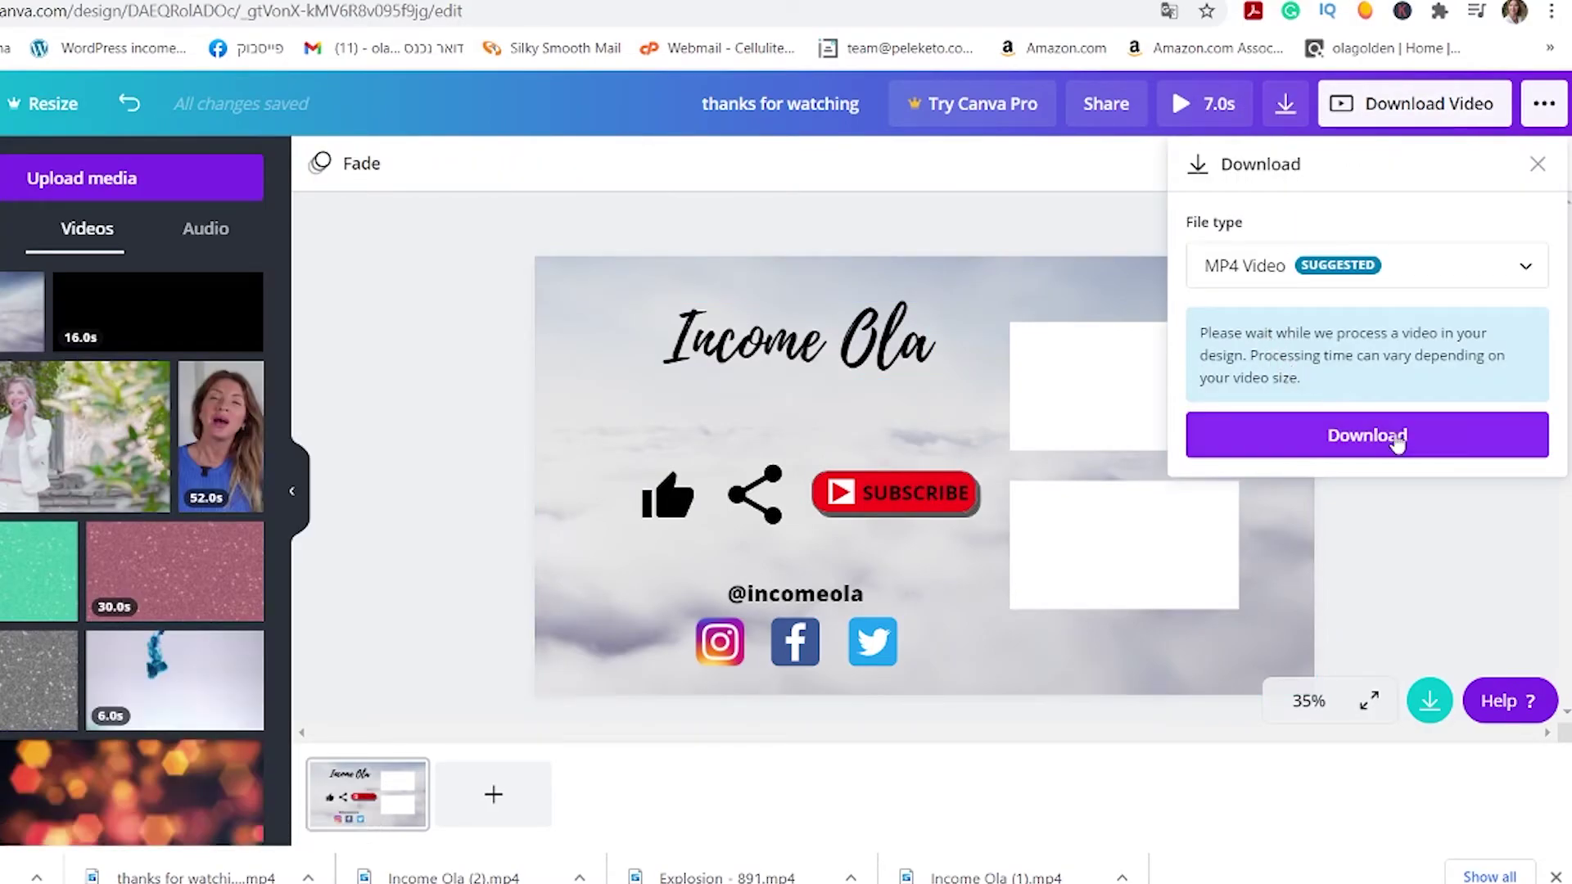
left_click(1298, 436)
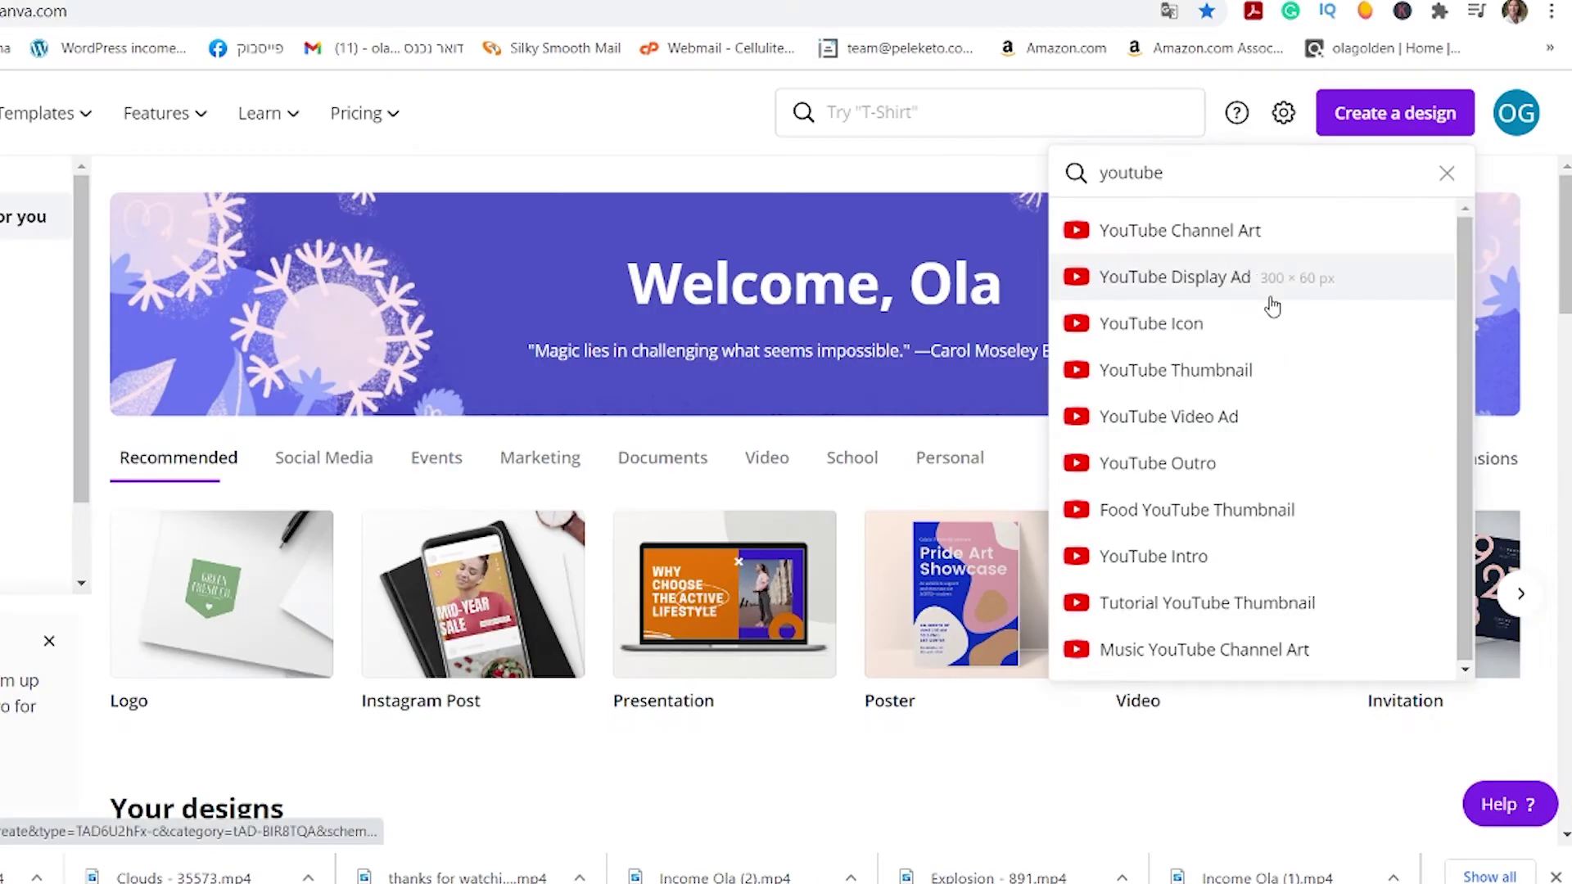
Step: Create a new YouTube Outro design and give its background a custom light pink colour
left_click(1220, 464)
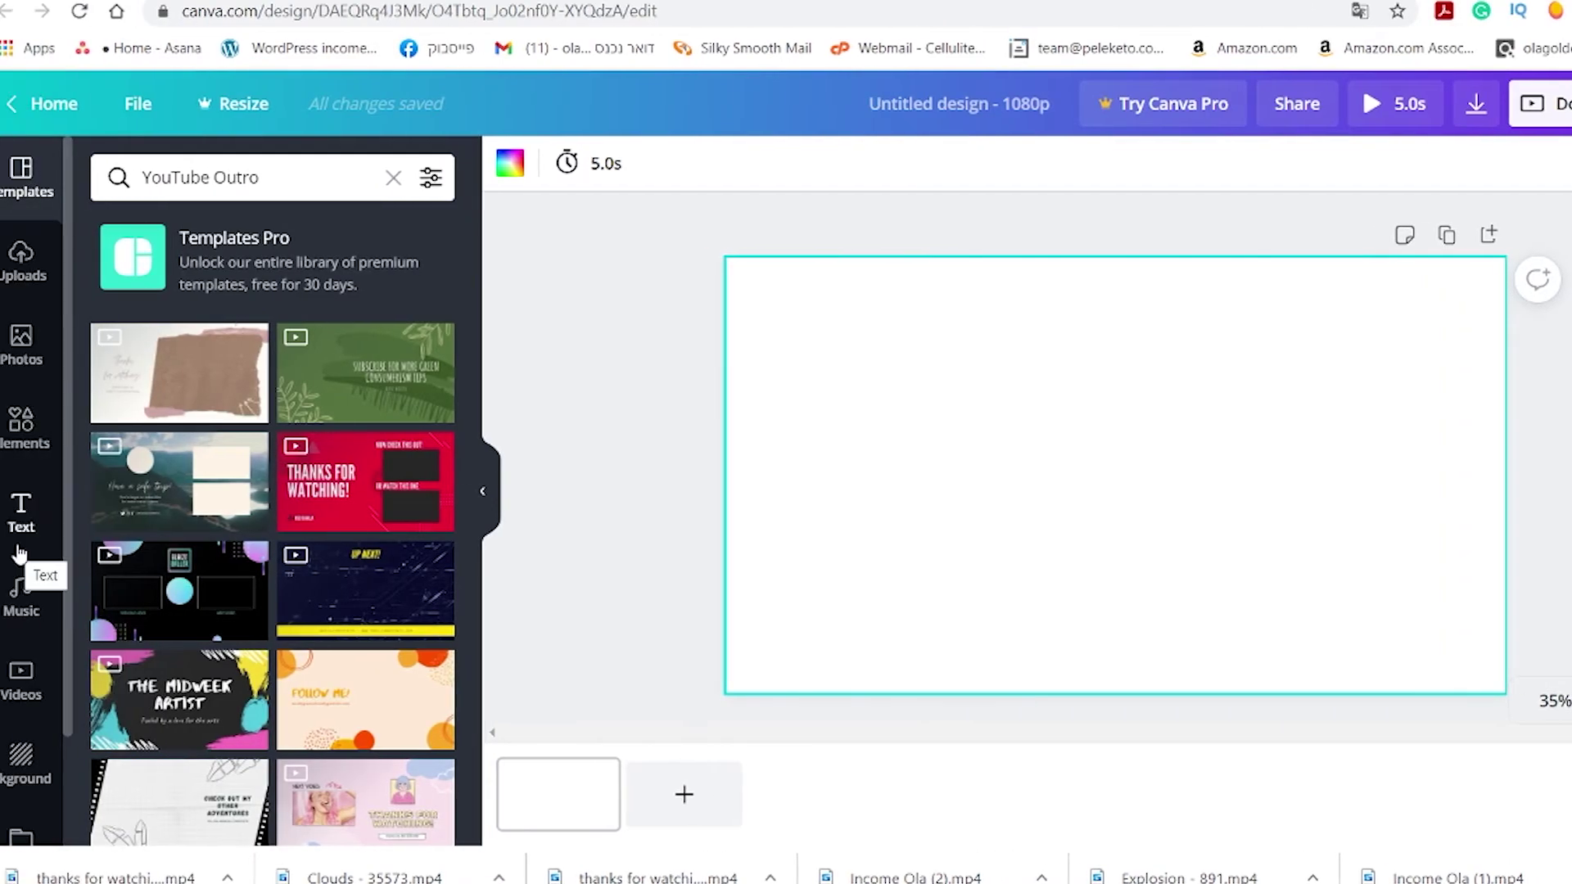
left_click(20, 770)
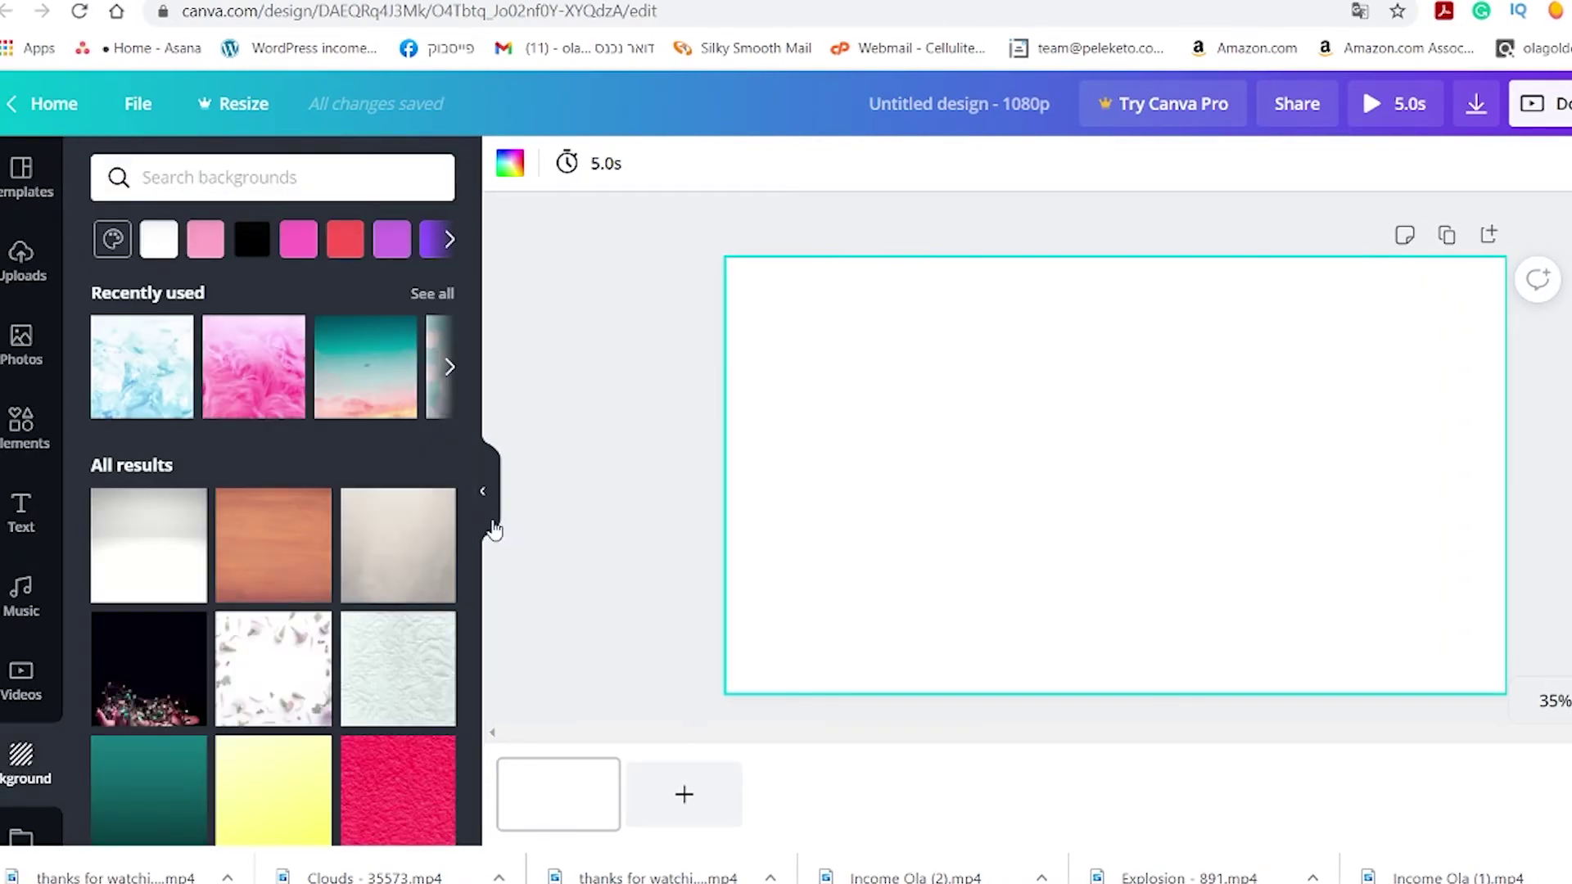
scroll(292, 501, "down", 10)
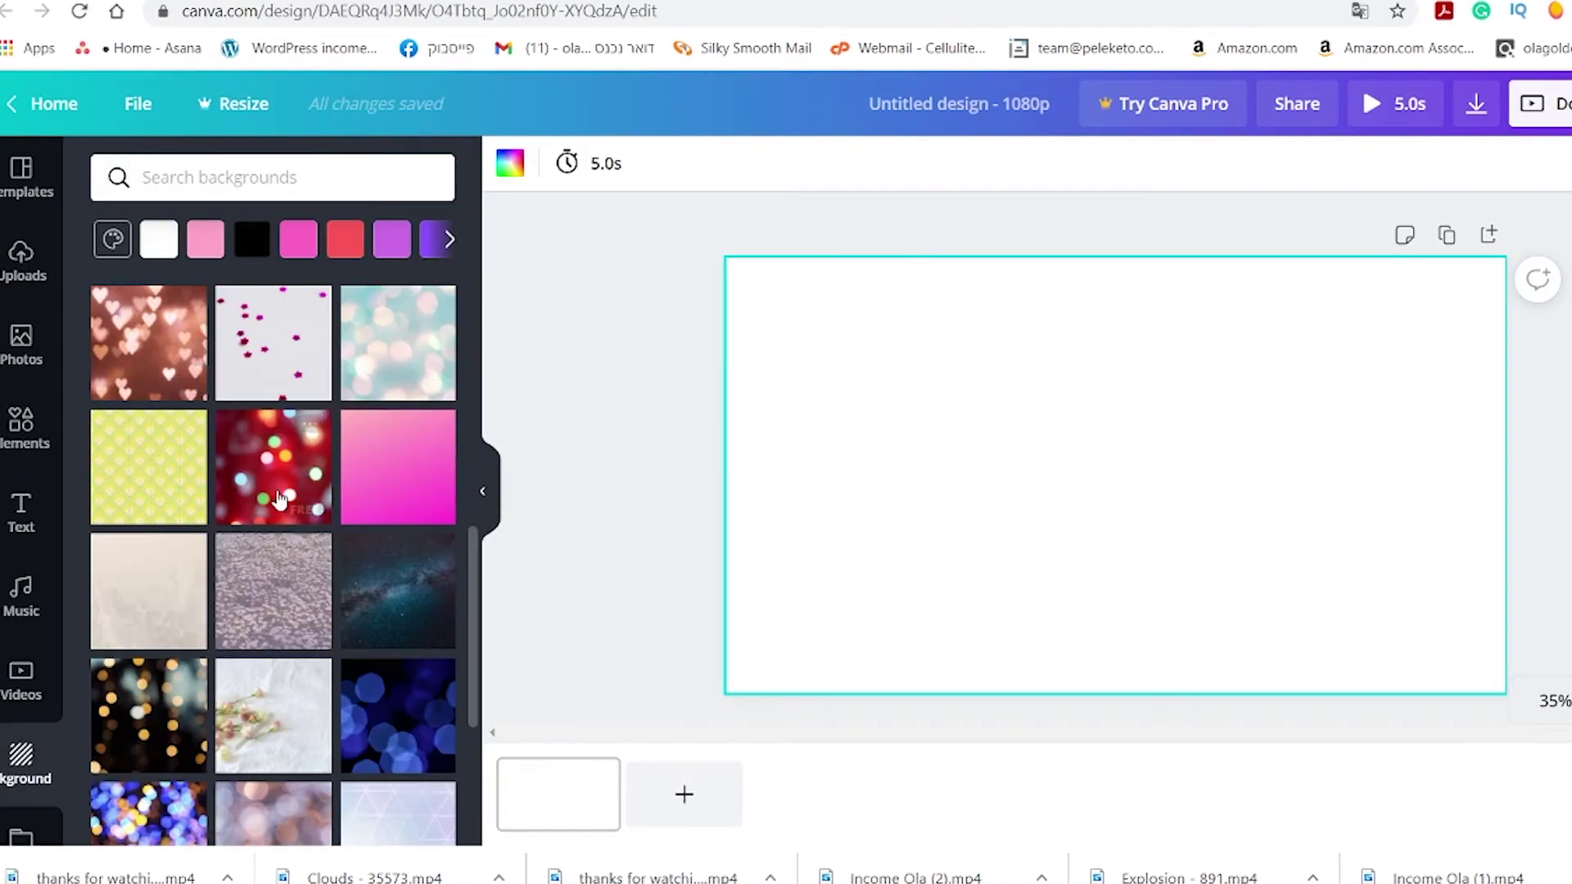
scroll(262, 466, "up", 4)
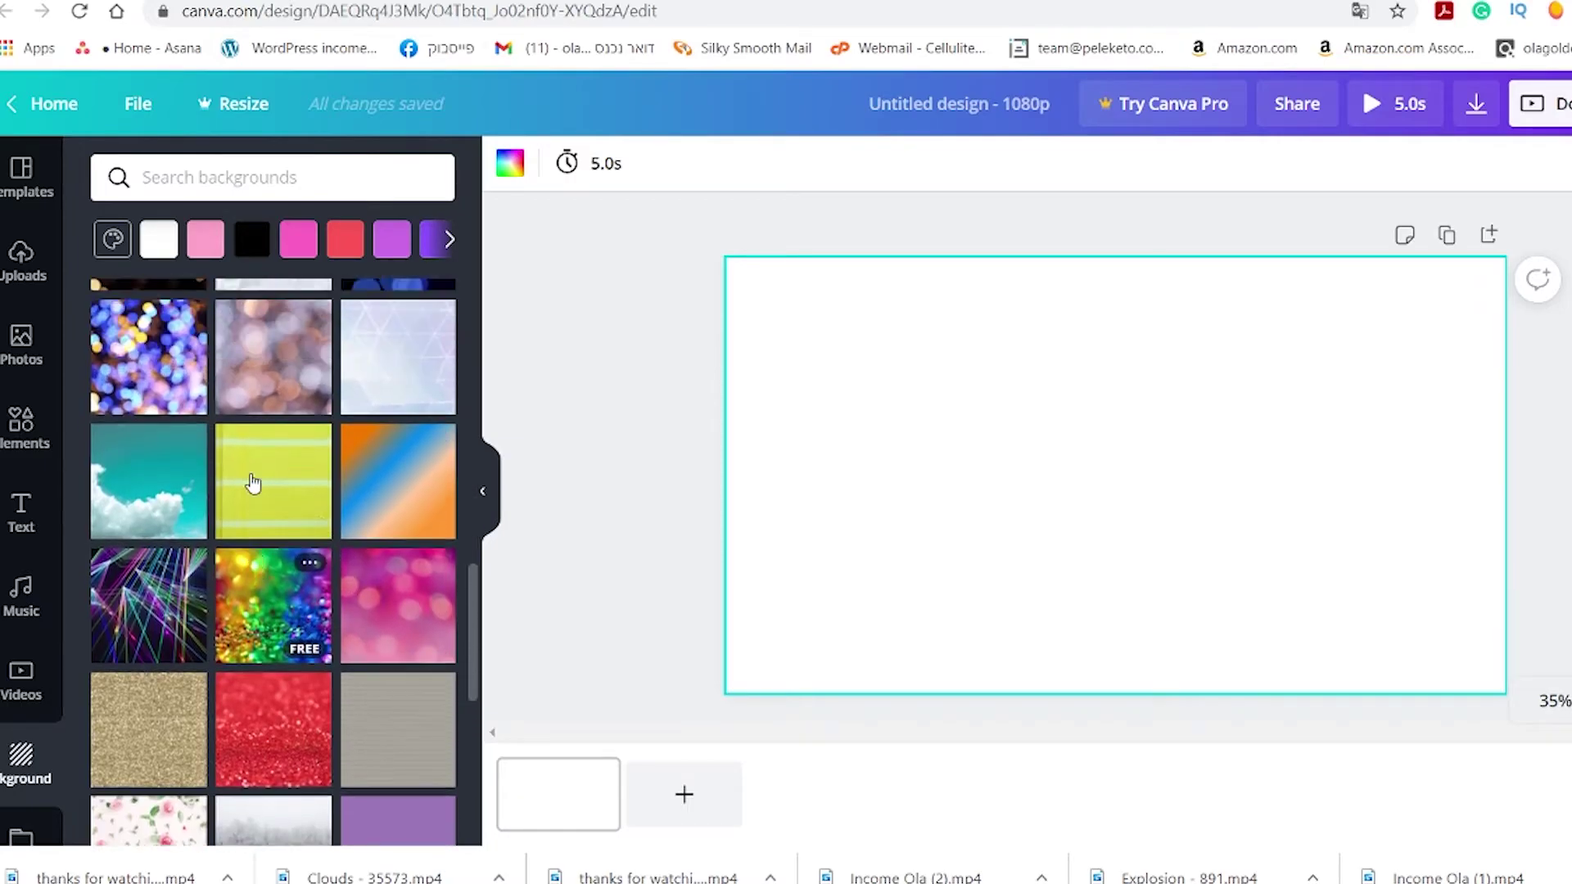
left_click(204, 239)
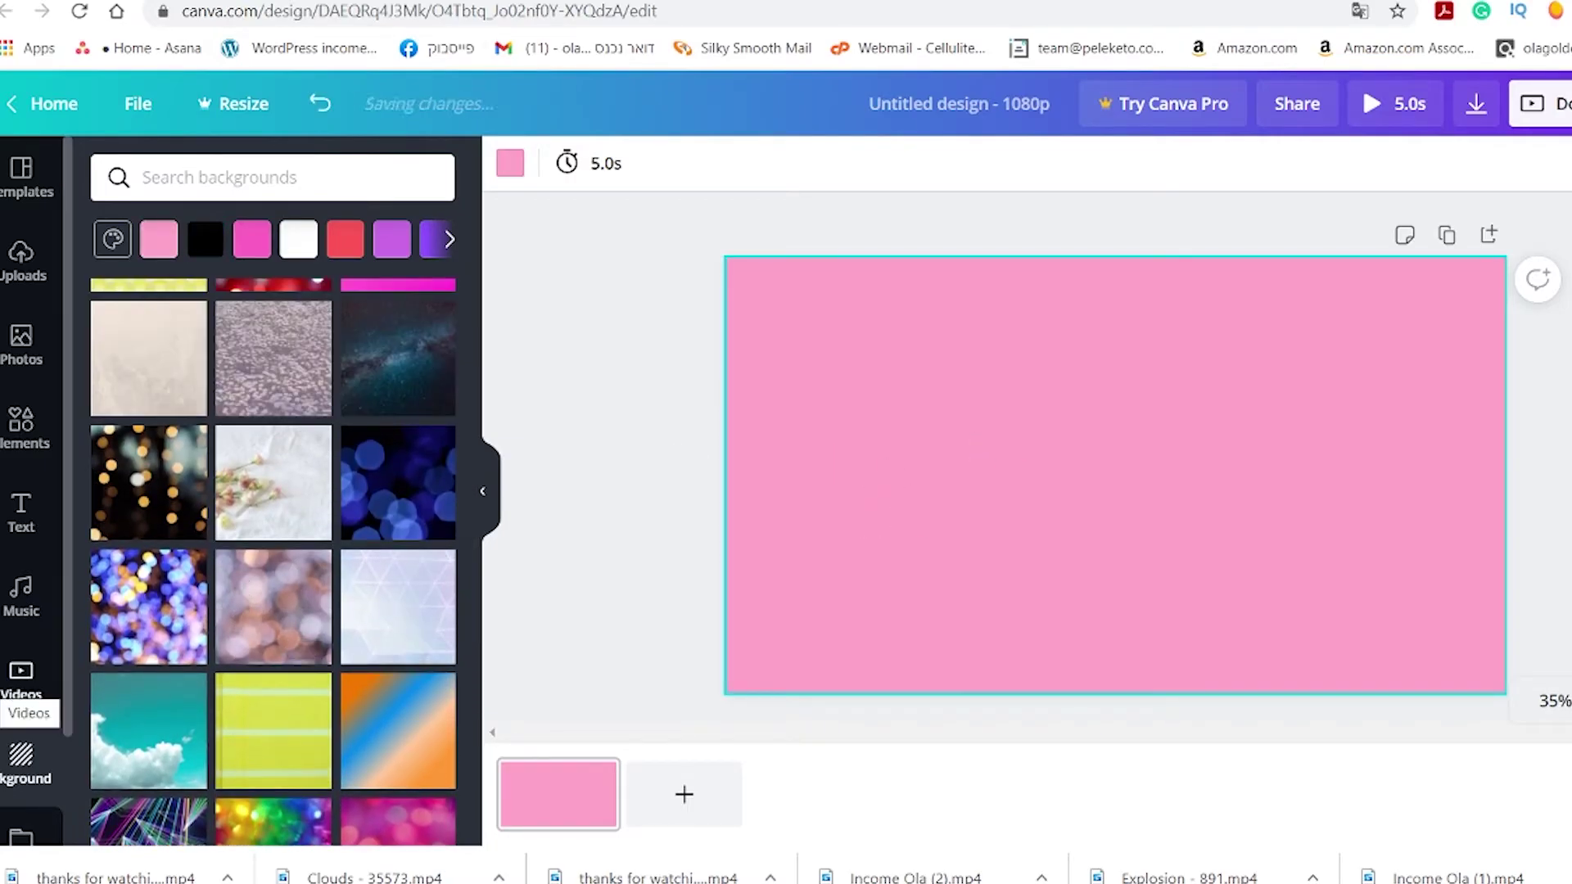
left_click(112, 239)
left_click(118, 293)
left_click(227, 366)
left_click(15, 475)
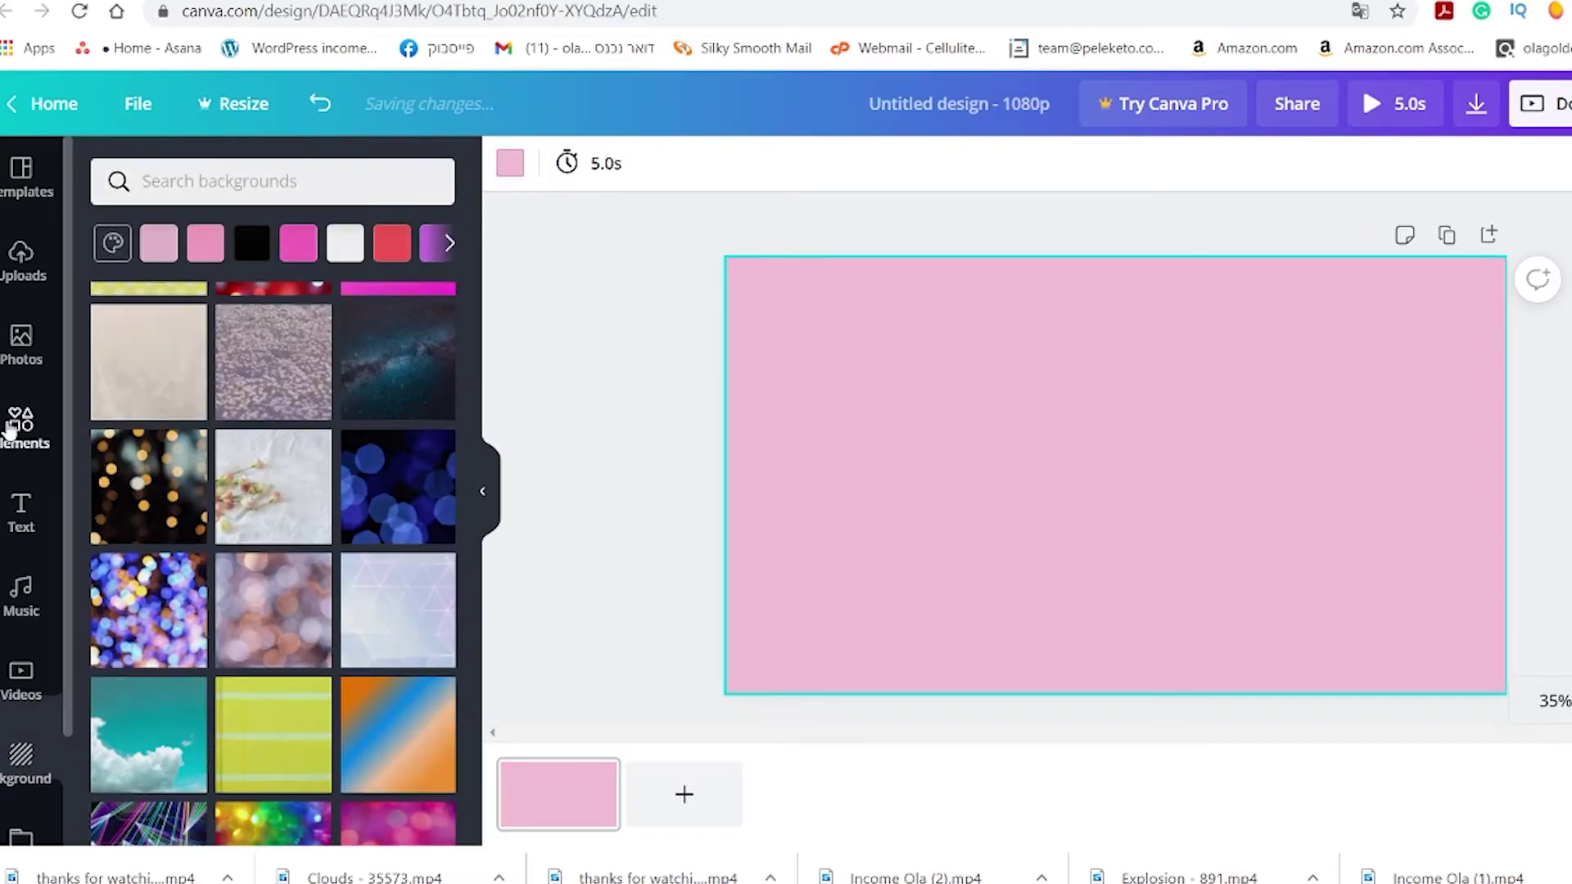
Step: Add a circle shape, shrink it and place it in the left half of the page
left_click(12, 426)
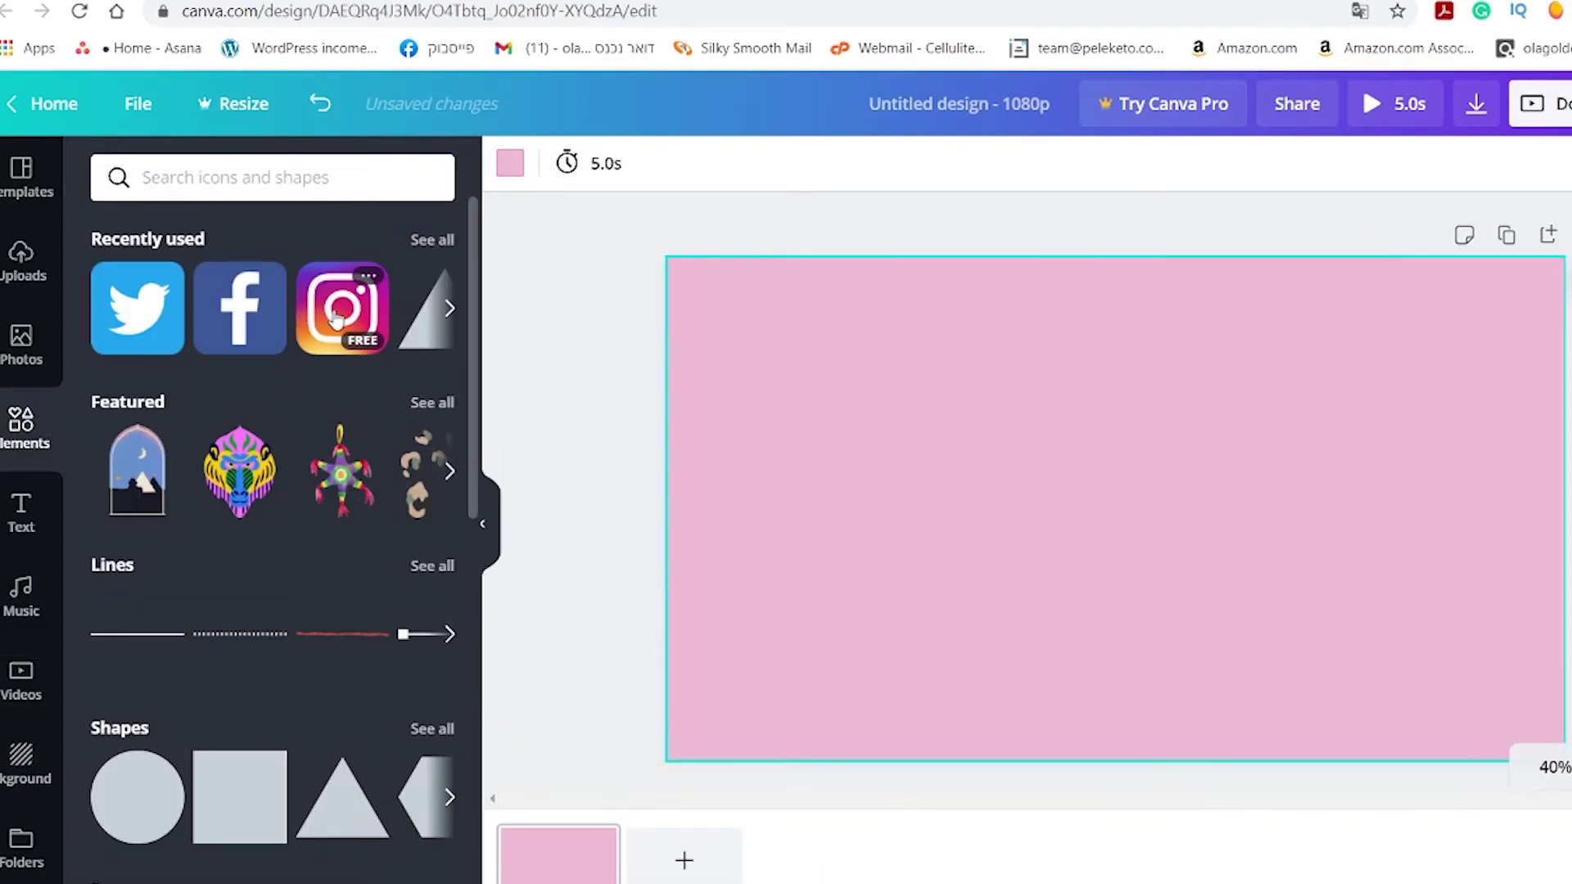
scroll(128, 601, "down", 3)
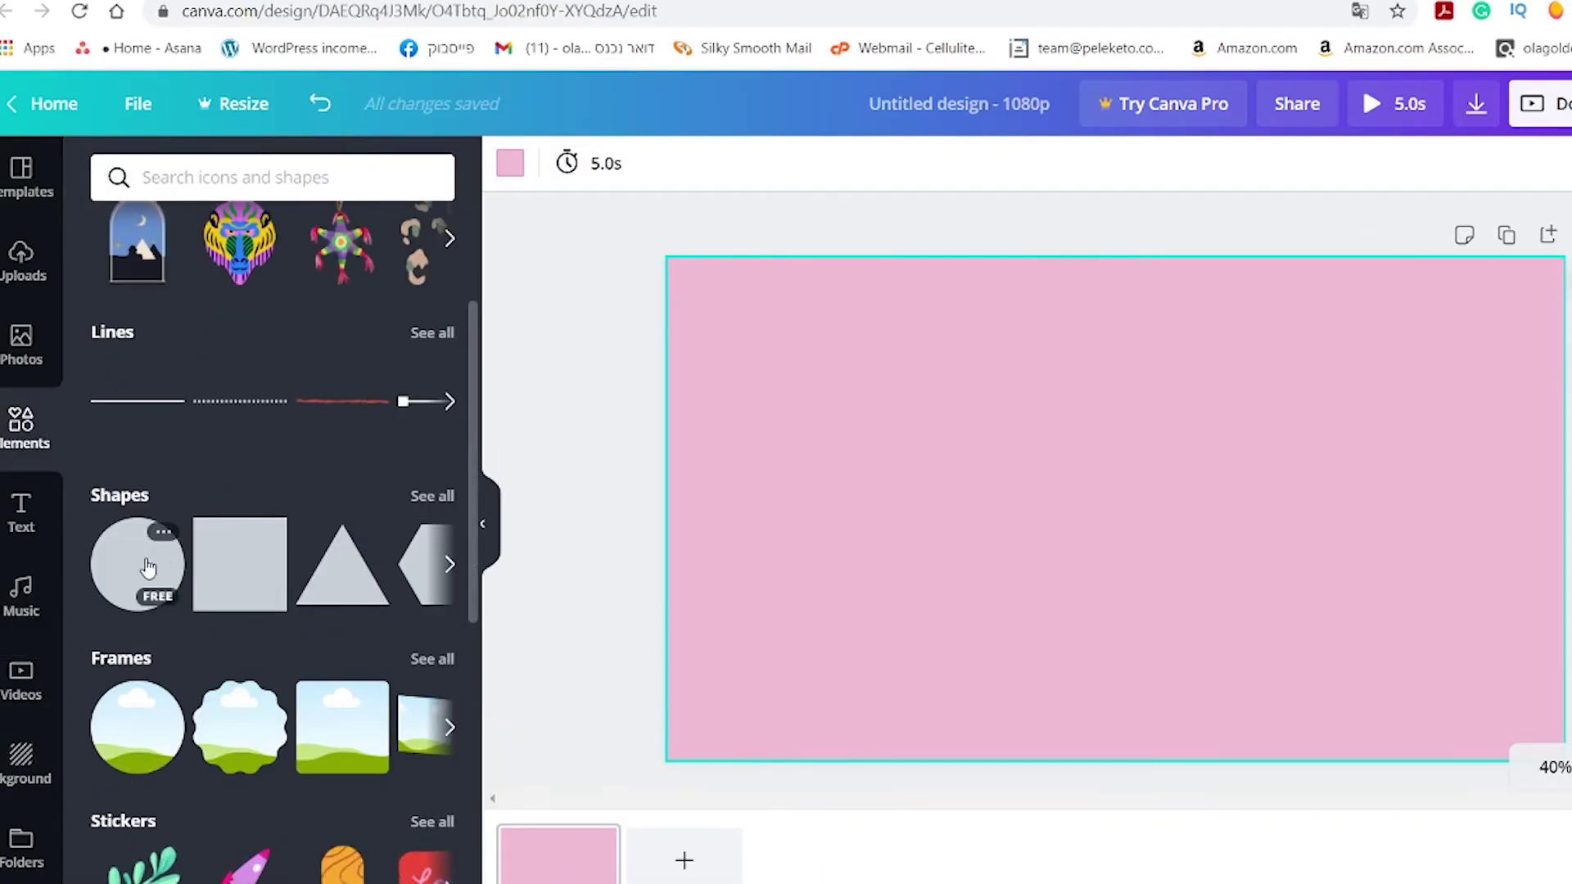
left_click(148, 567)
left_click_drag(1130, 519, 853, 508)
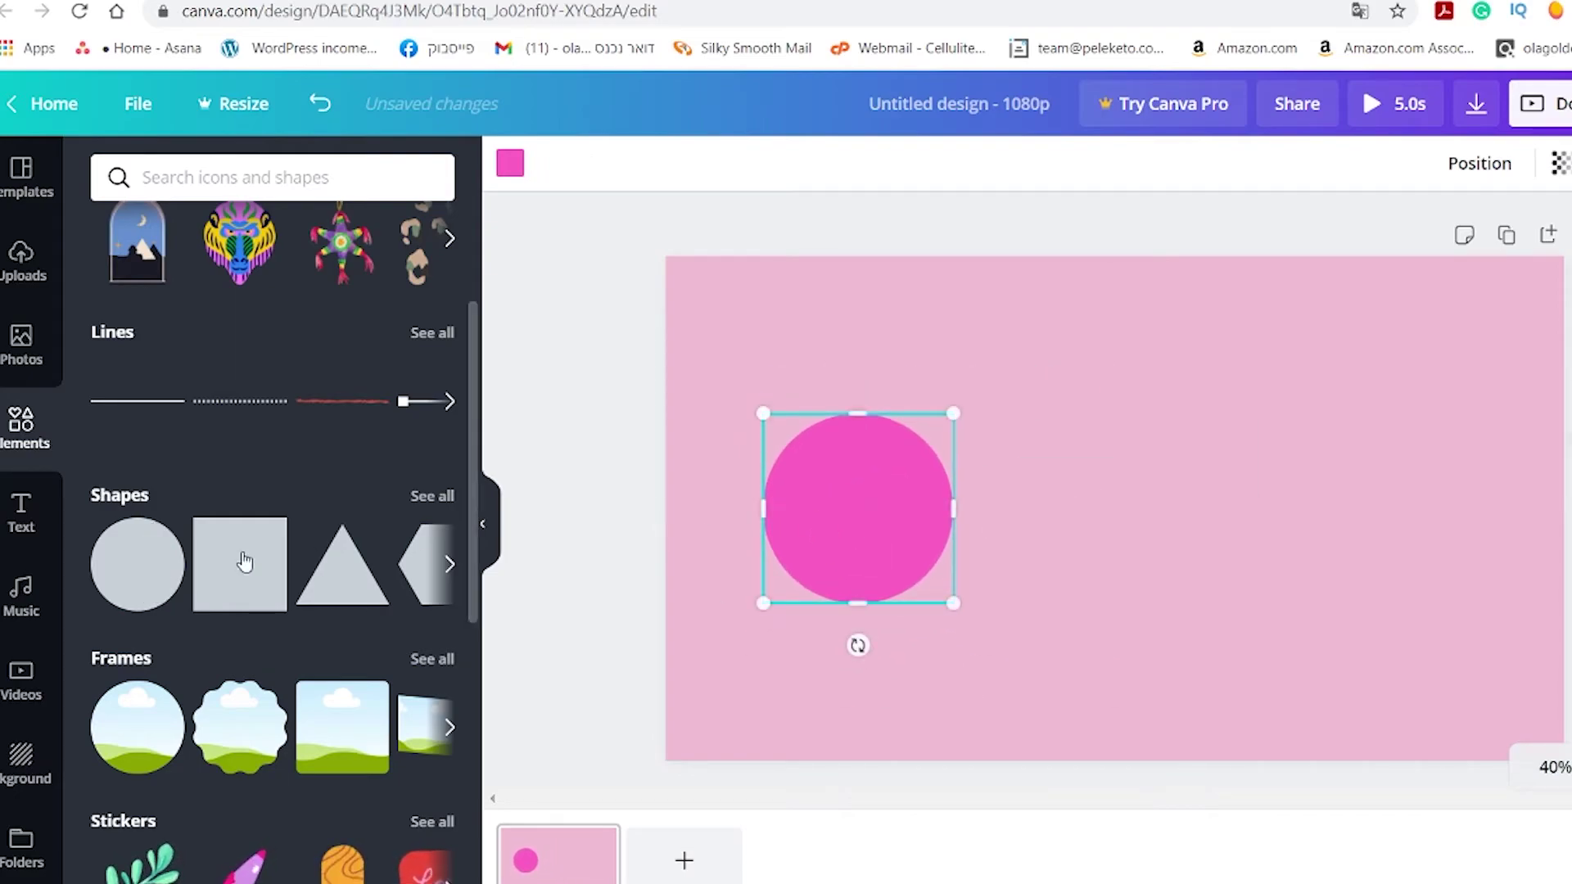
Step: Add a square, flatten it into a rectangle in the page's upper right and place a duplicate below it
left_click(234, 583)
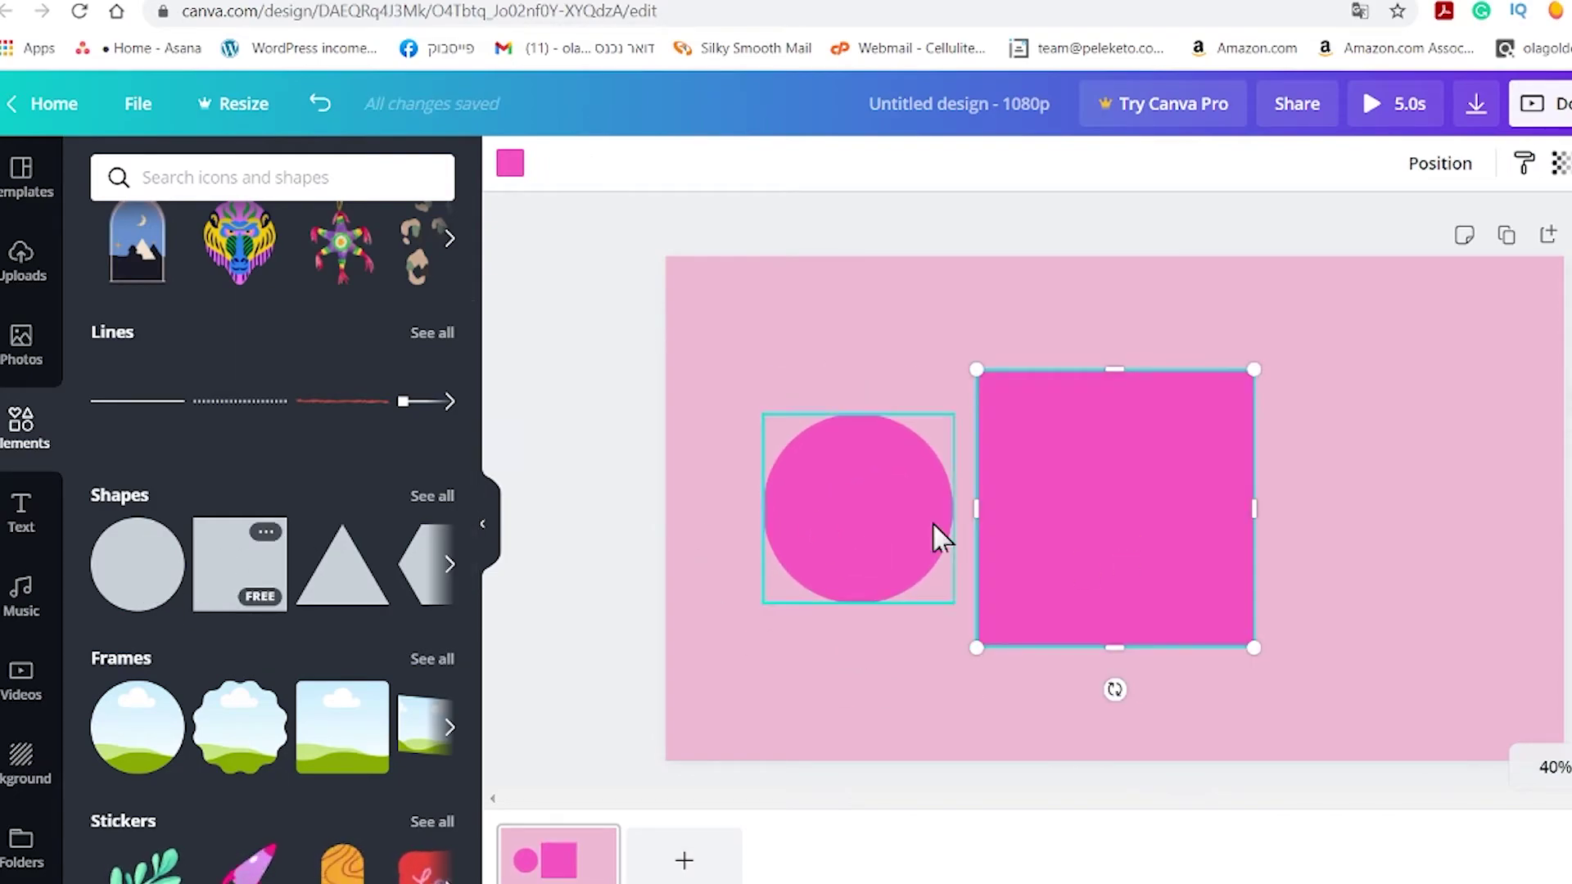
left_click_drag(1123, 527, 1383, 477)
left_click_drag(1374, 593, 1381, 491)
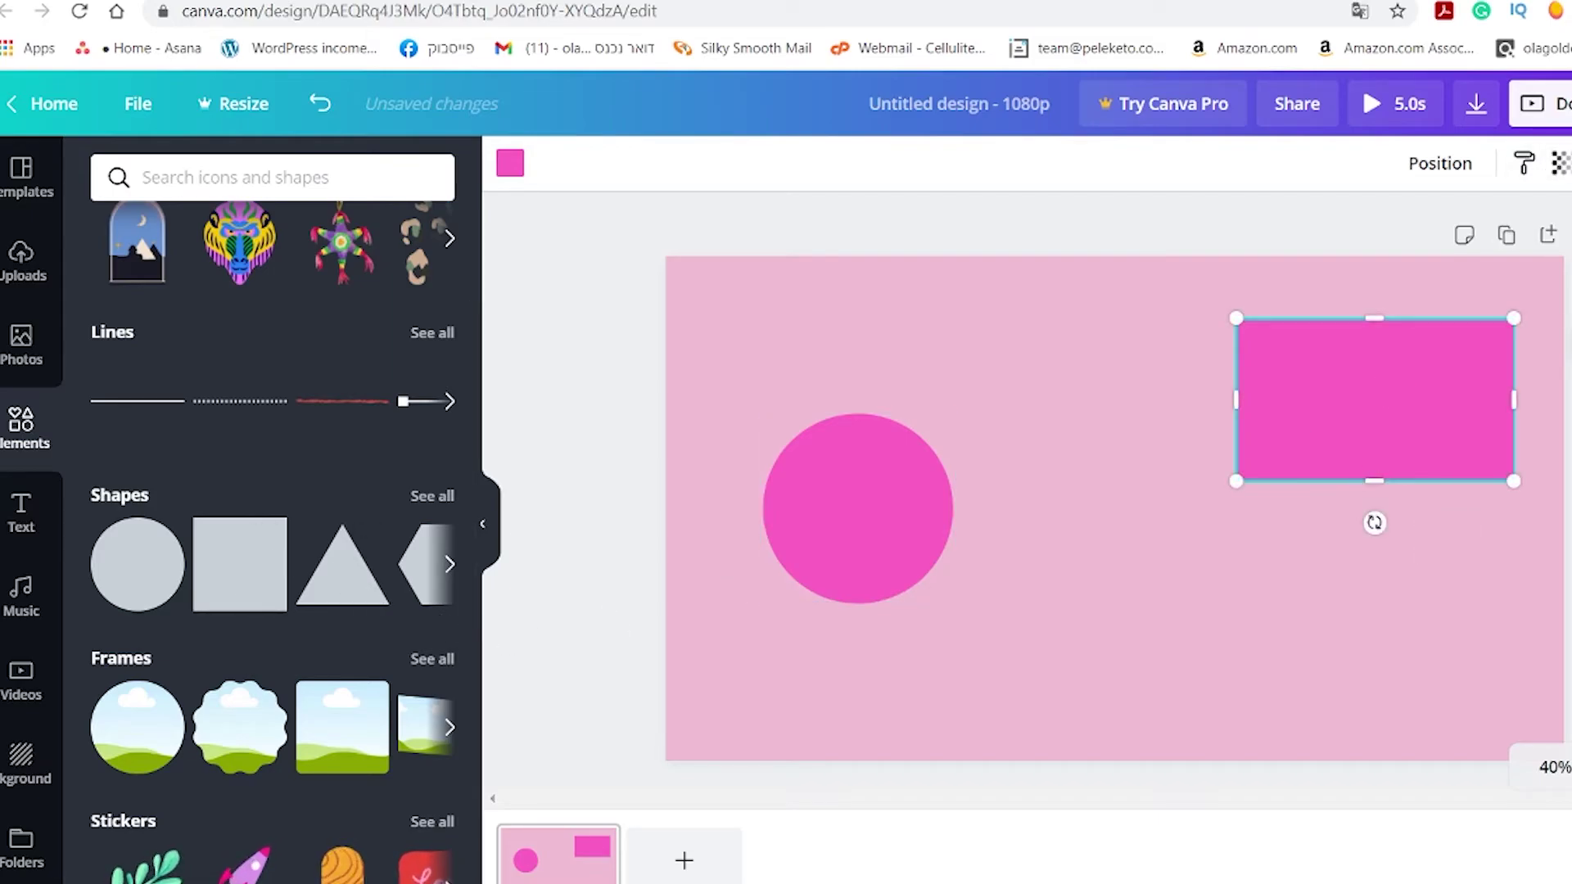
key("ctrl+d")
left_click_drag(1391, 417, 1351, 519)
Step: Colour the circle and both rectangles white
left_click(510, 162)
left_click(420, 526)
left_click(858, 508)
left_click(421, 527)
left_click(21, 176)
left_click(1375, 603)
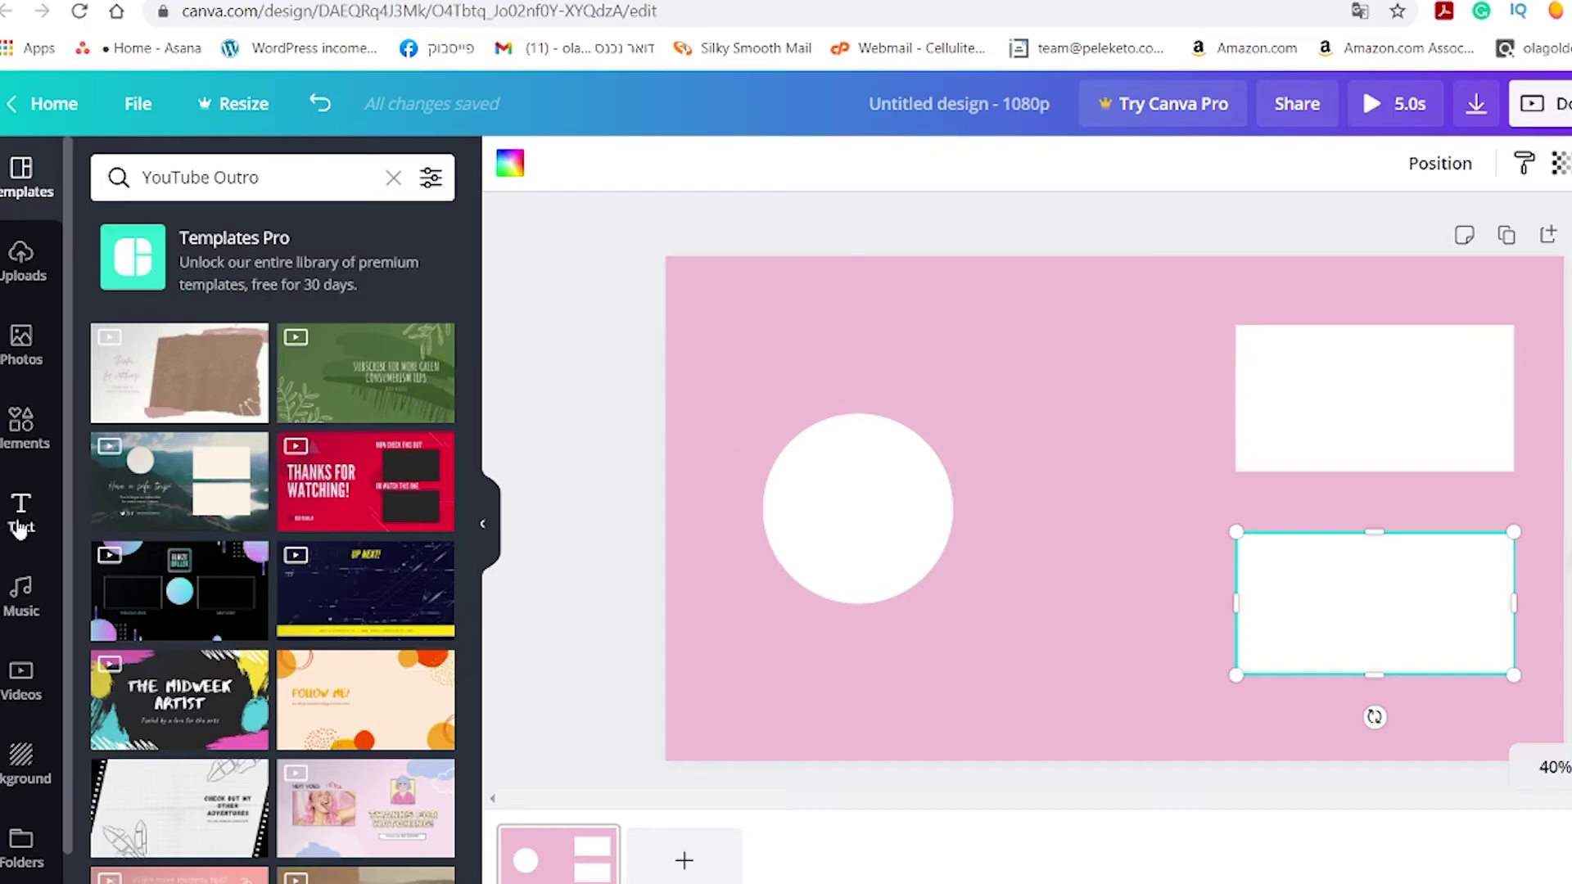
Step: Add a straight line and build a four-sided frame around the upper white rectangle from its shortened, duplicated and rotated copies
left_click(24, 449)
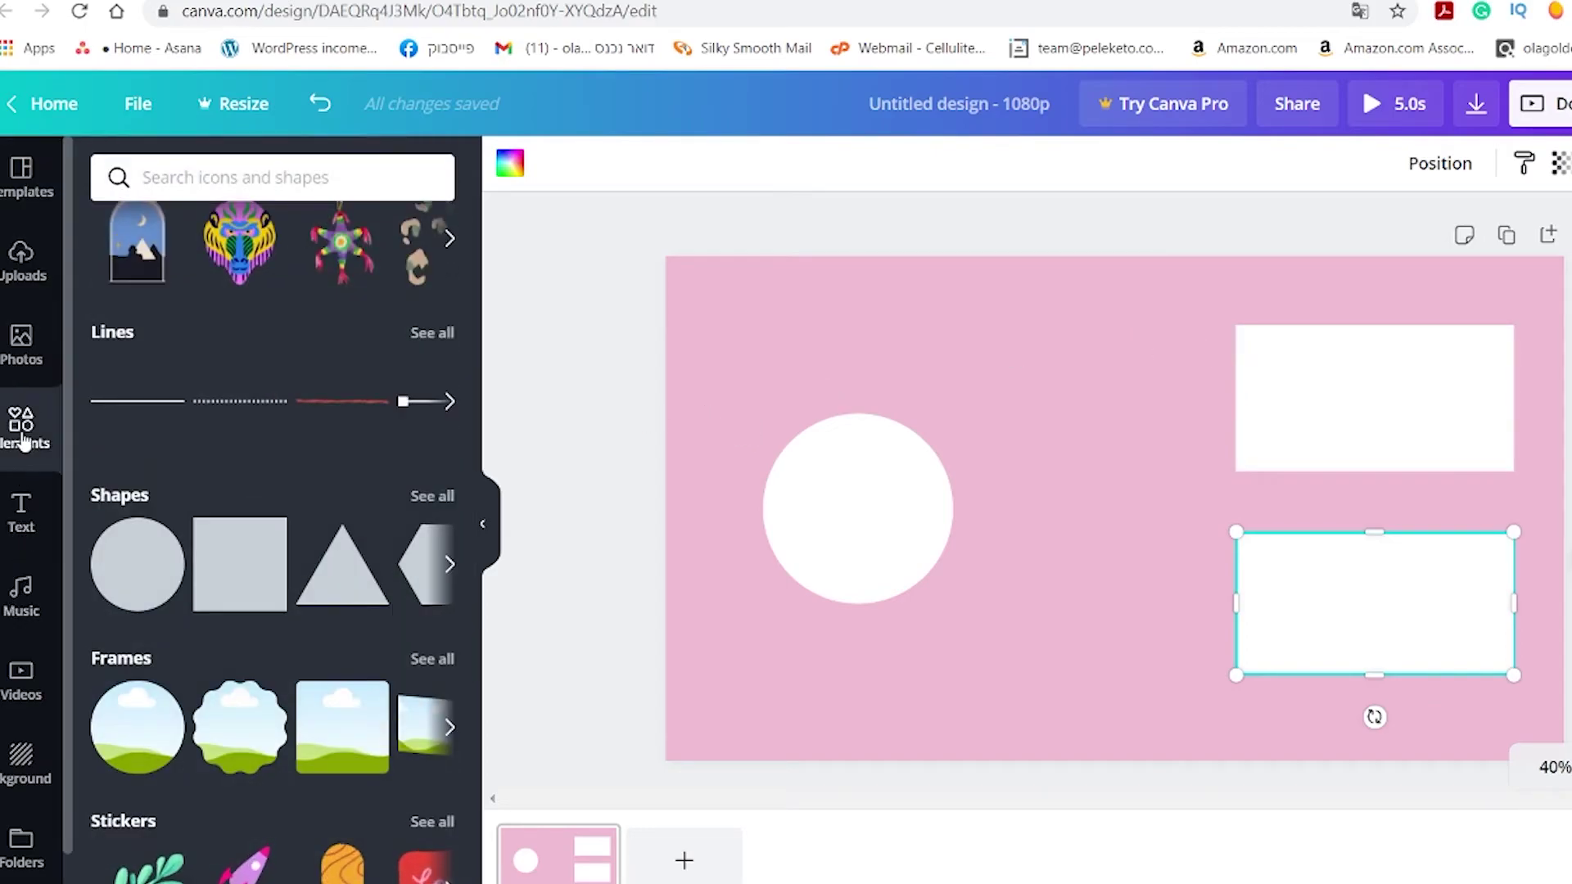
left_click(151, 405)
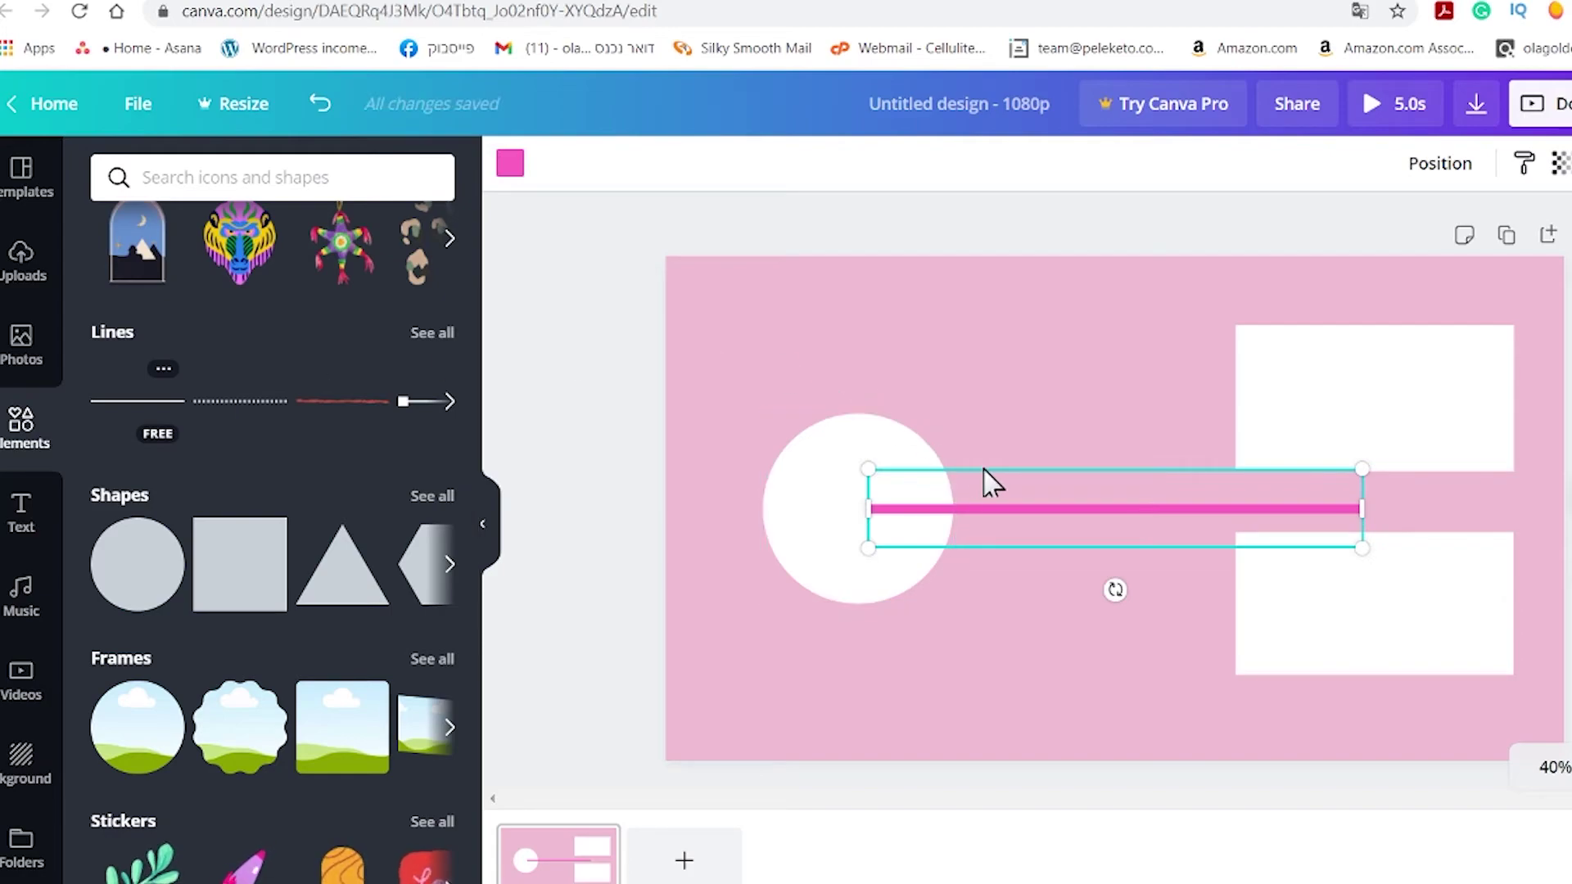
left_click_drag(1041, 506, 1218, 293)
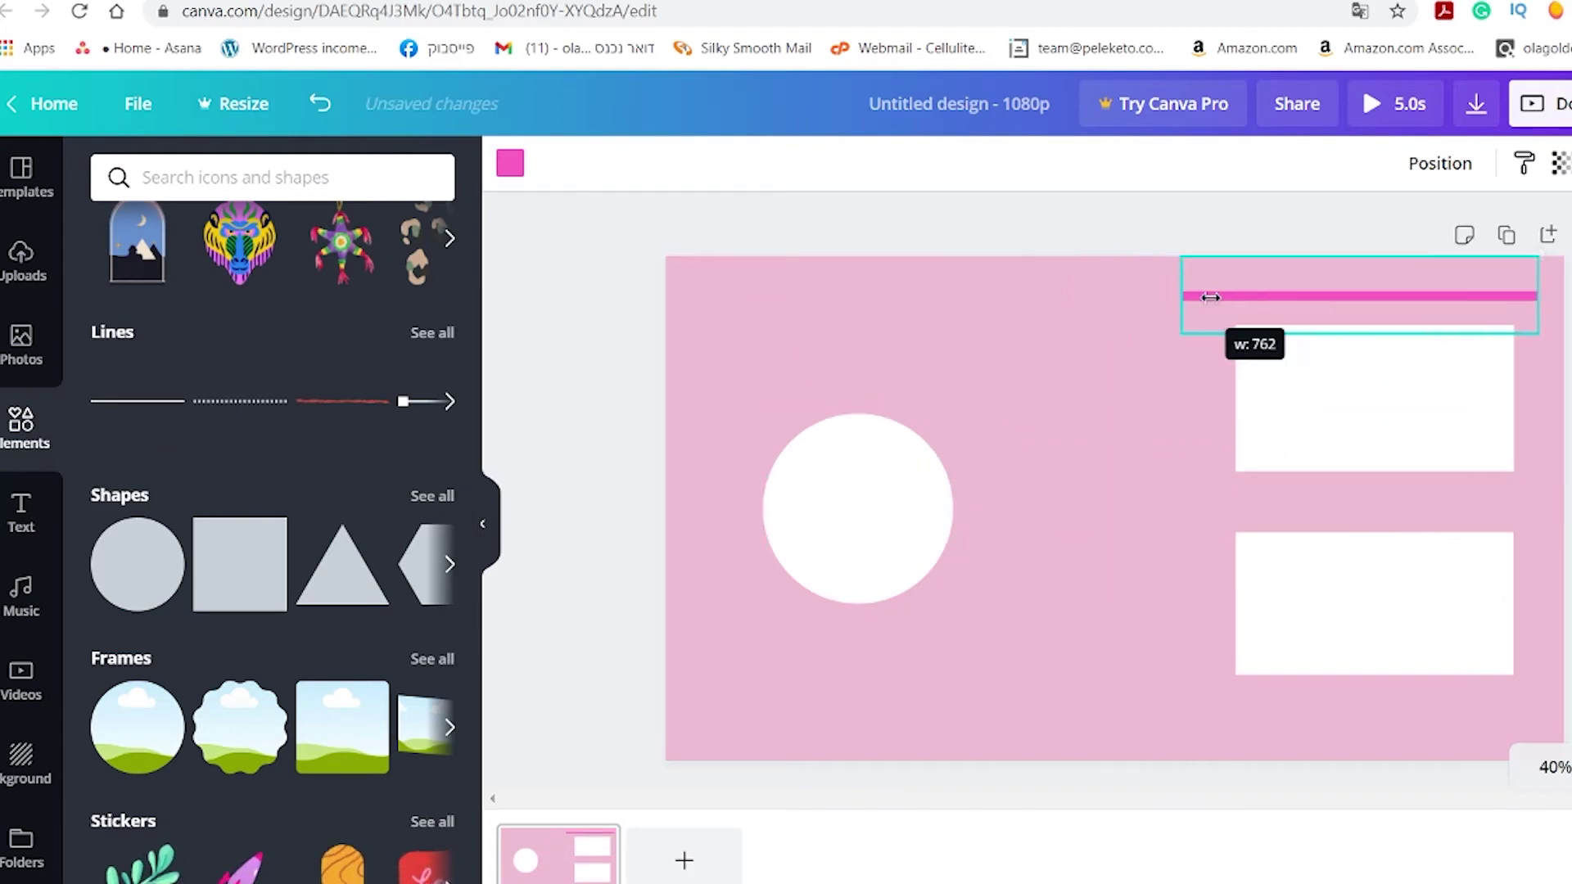
key("ctrl+d")
left_click_drag(1391, 299, 1391, 712)
key("ctrl+d")
key("ctrl+d")
left_click_drag(1177, 550, 1095, 467)
left_click_drag(1192, 481, 1551, 396)
key("Escape")
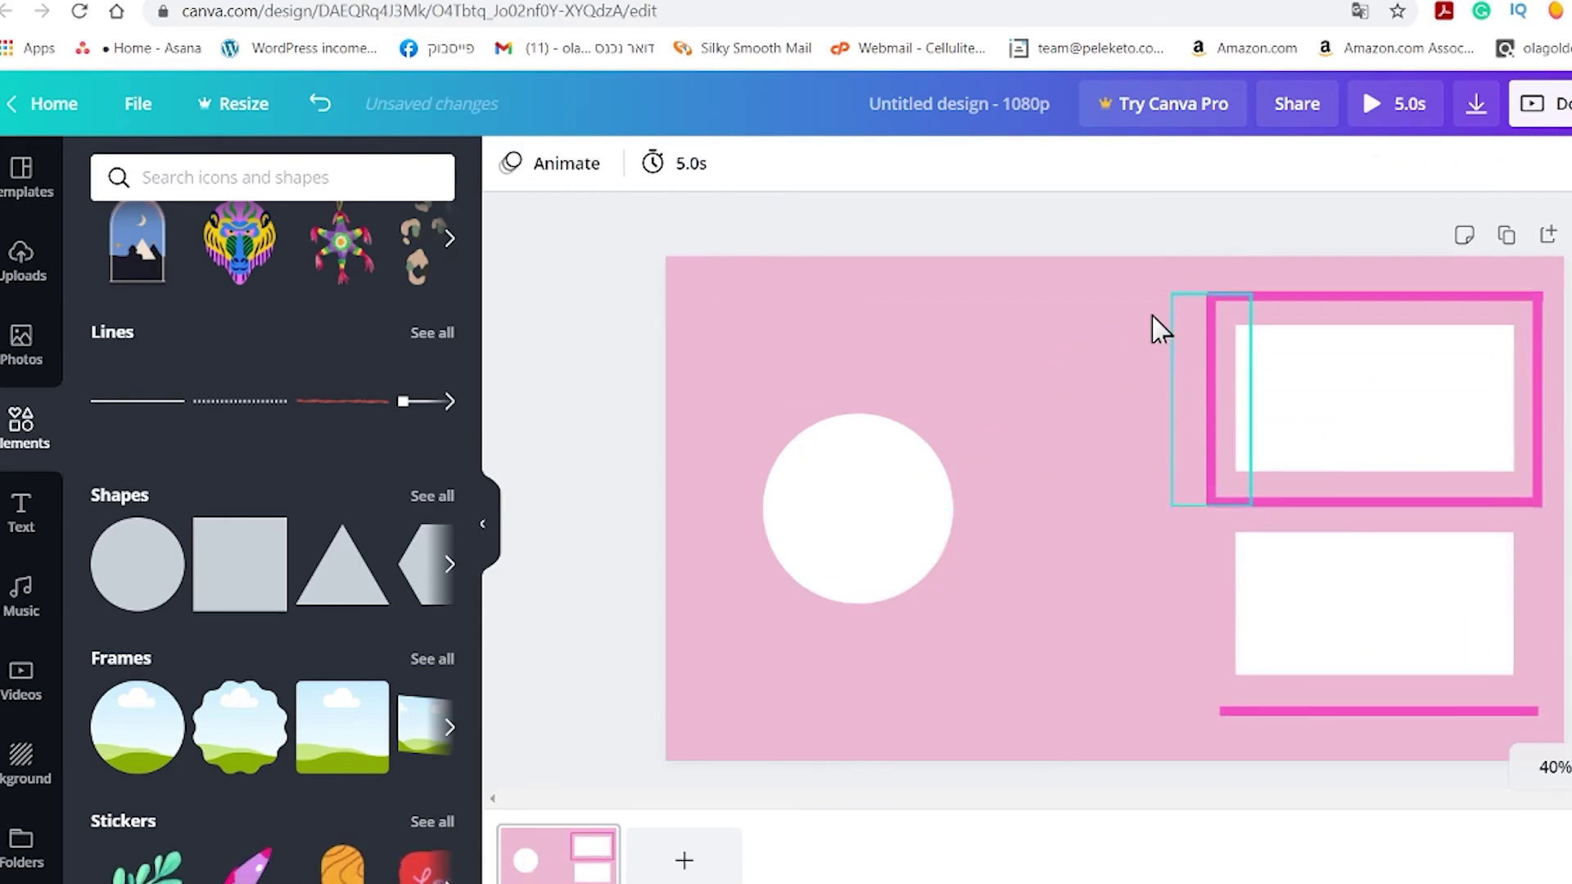
Step: Colour all the lines of the upper rectangle's frame white
left_click(1210, 401)
left_click(512, 163)
left_click(238, 295)
left_click(1538, 401)
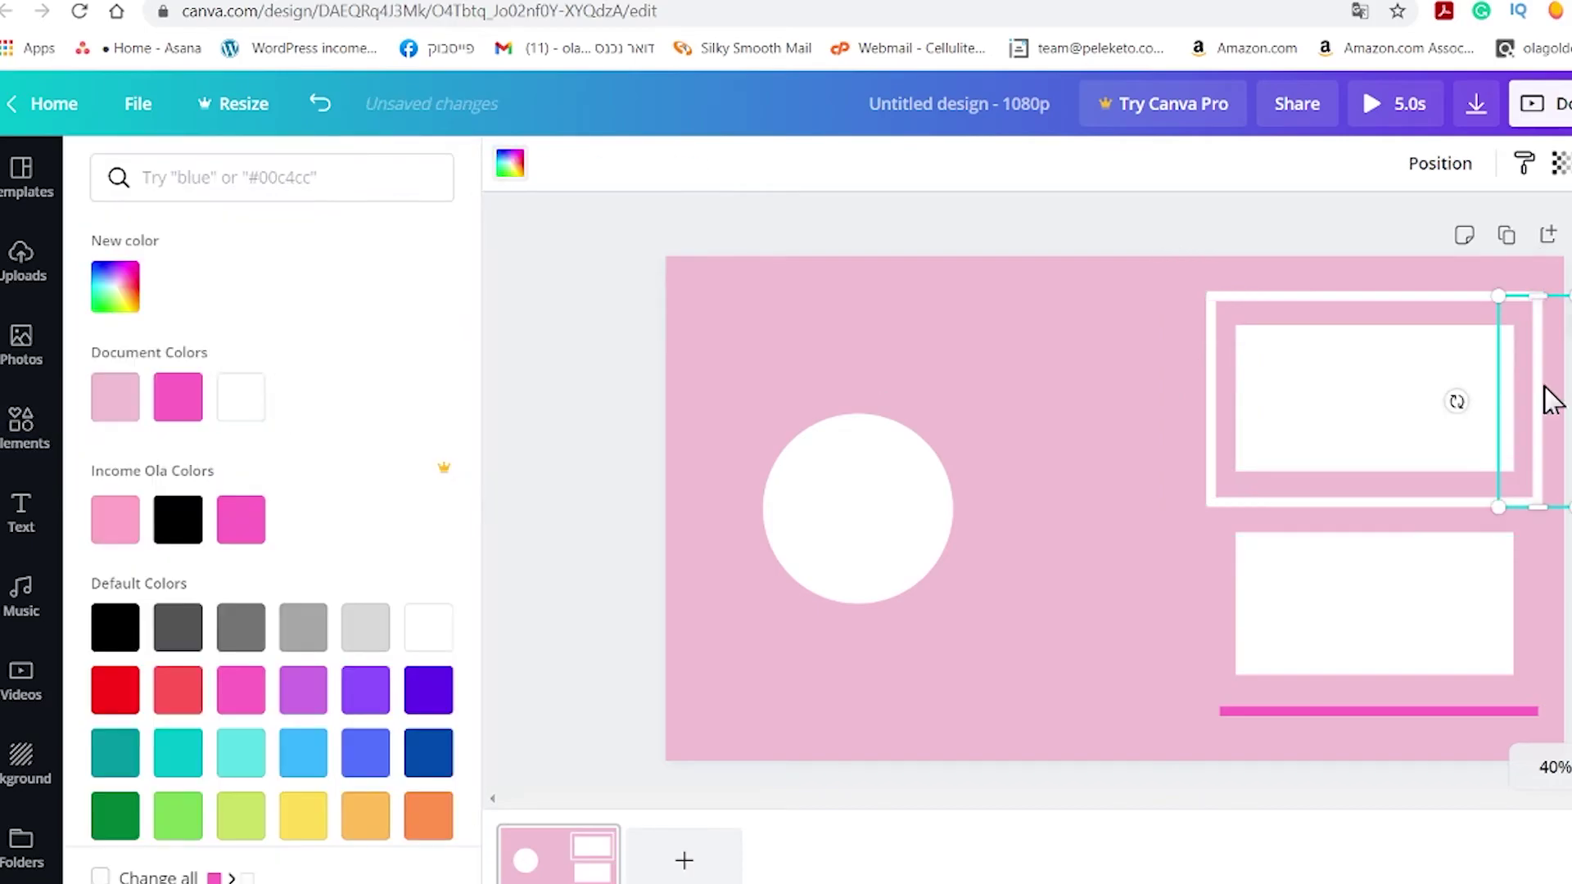
Step: Group the upper rectangle with its frame and put a duplicate below, replacing the plain lower rectangle and the spare line
left_click(1519, 712)
left_click_drag(1166, 270, 1557, 501)
key("ctrl+g")
key("ctrl+d")
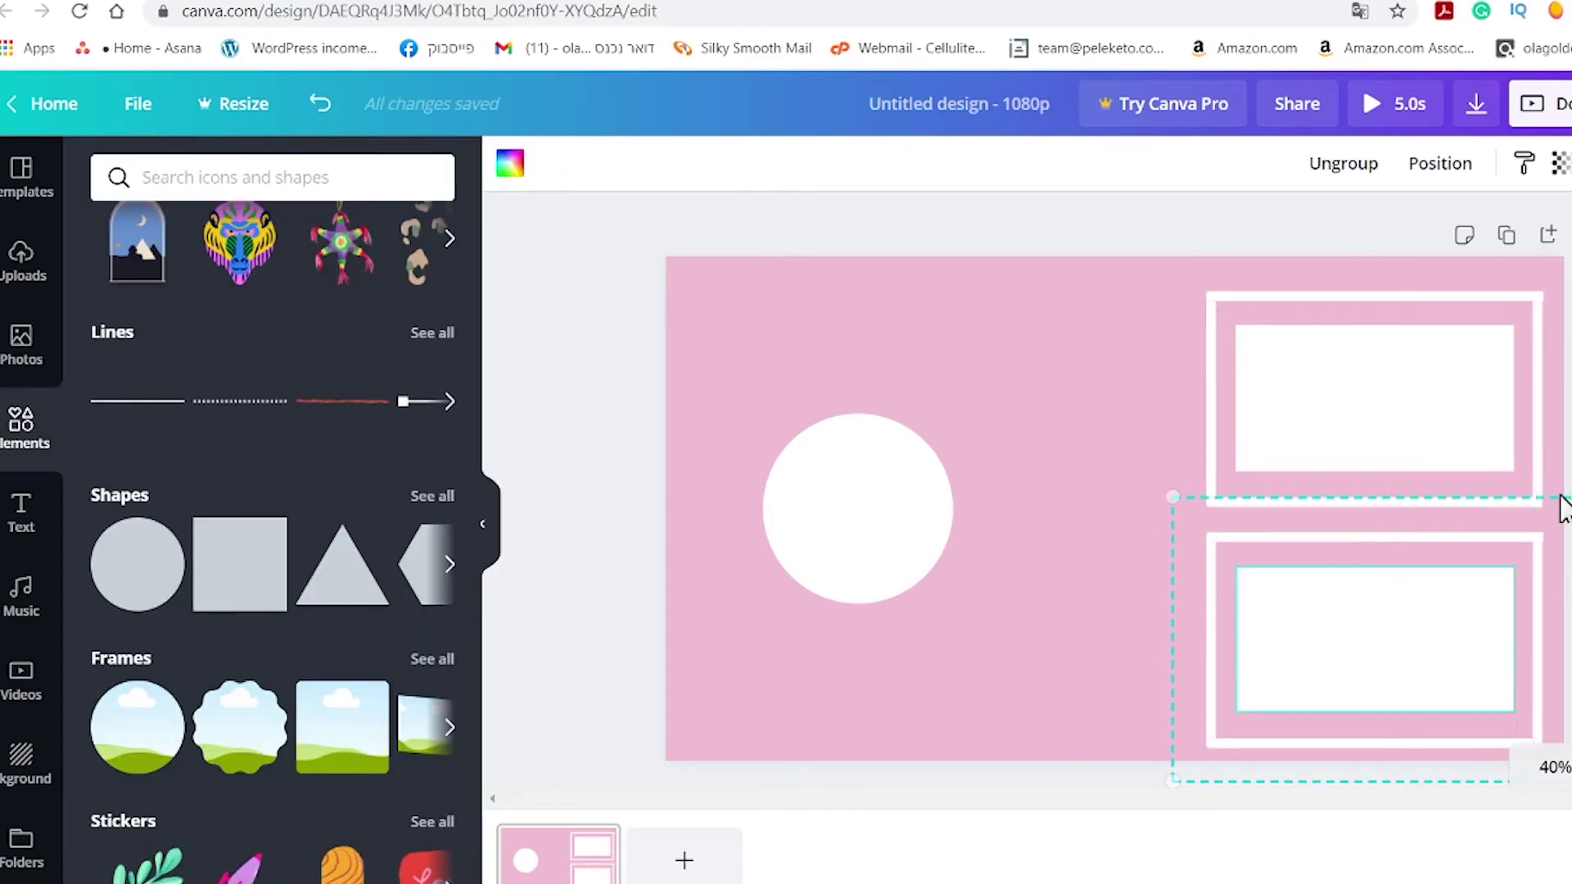
Step: Add a heading reading "More Videos" and place it near the page's top edge, beside the upper framed rectangle
left_click(21, 512)
left_click(246, 289)
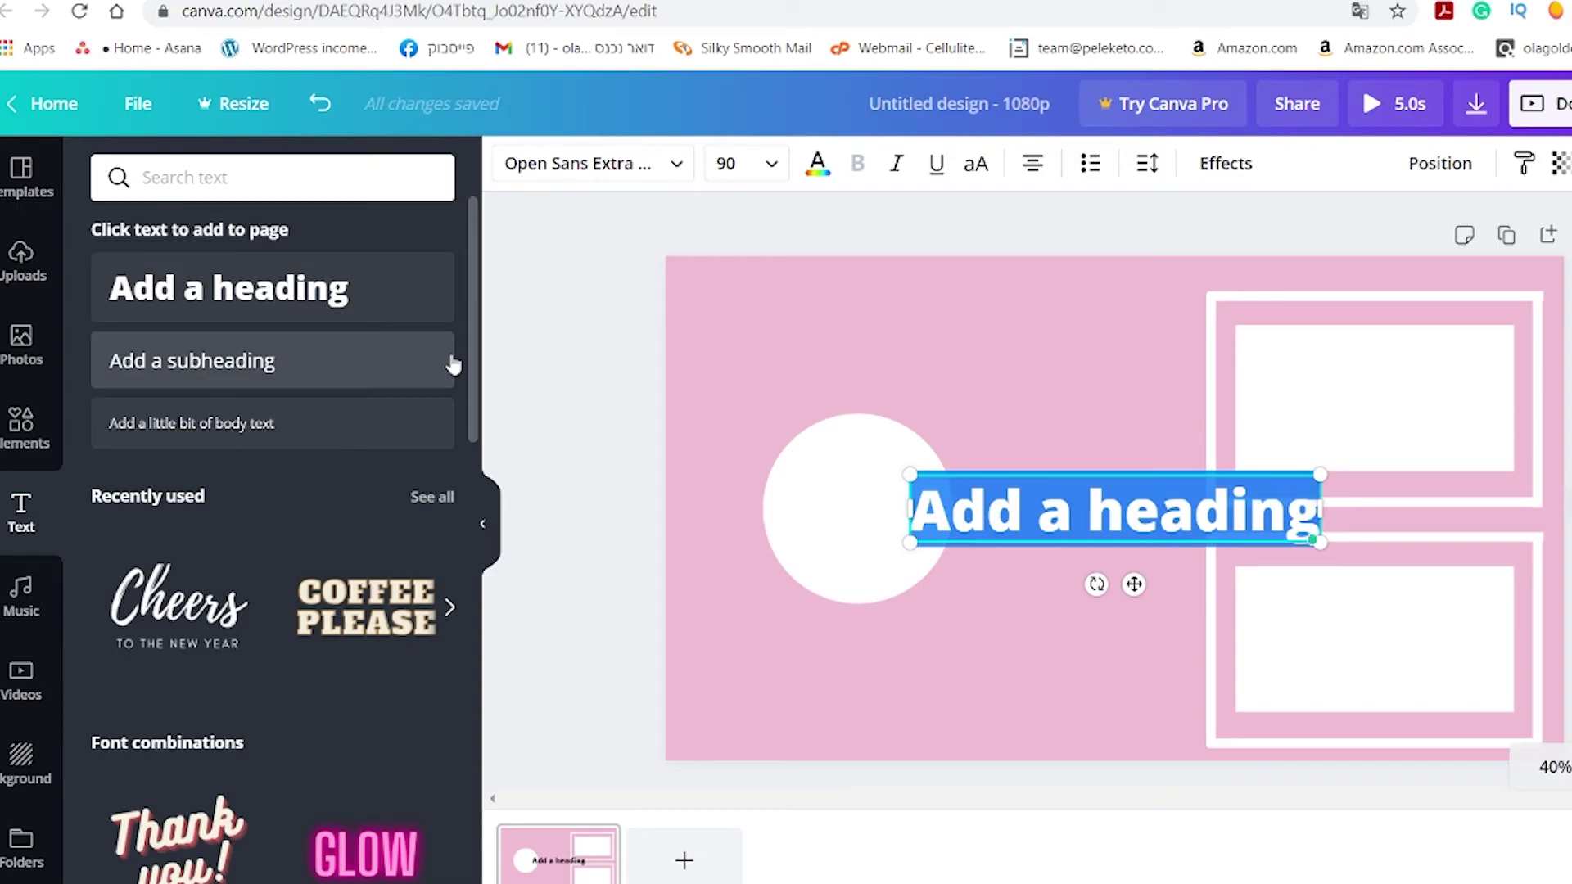
type("More")
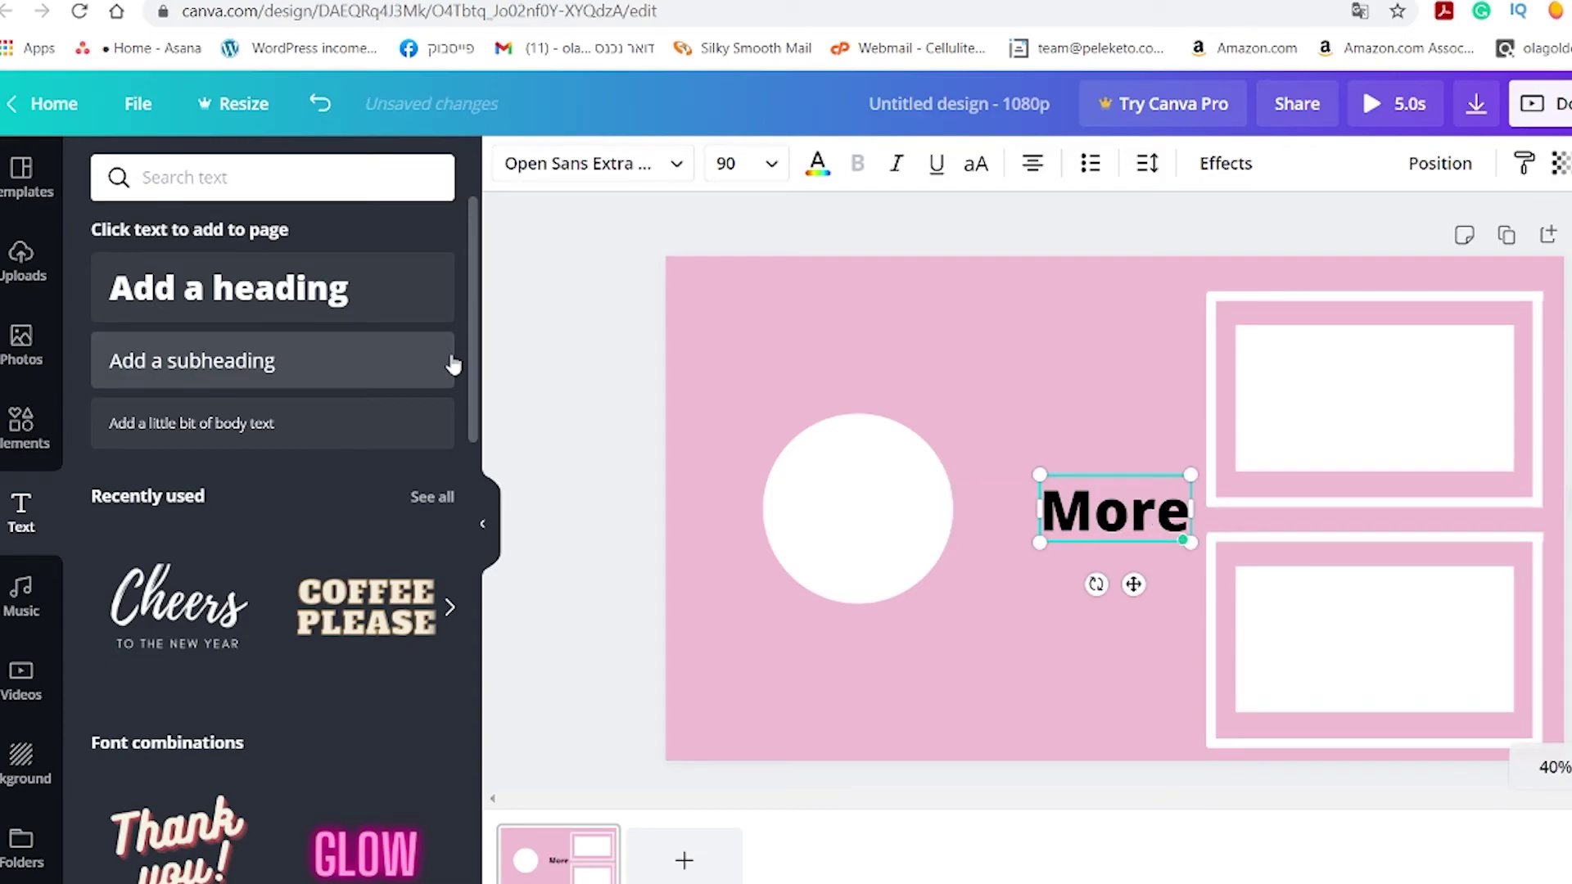
type(" Videos")
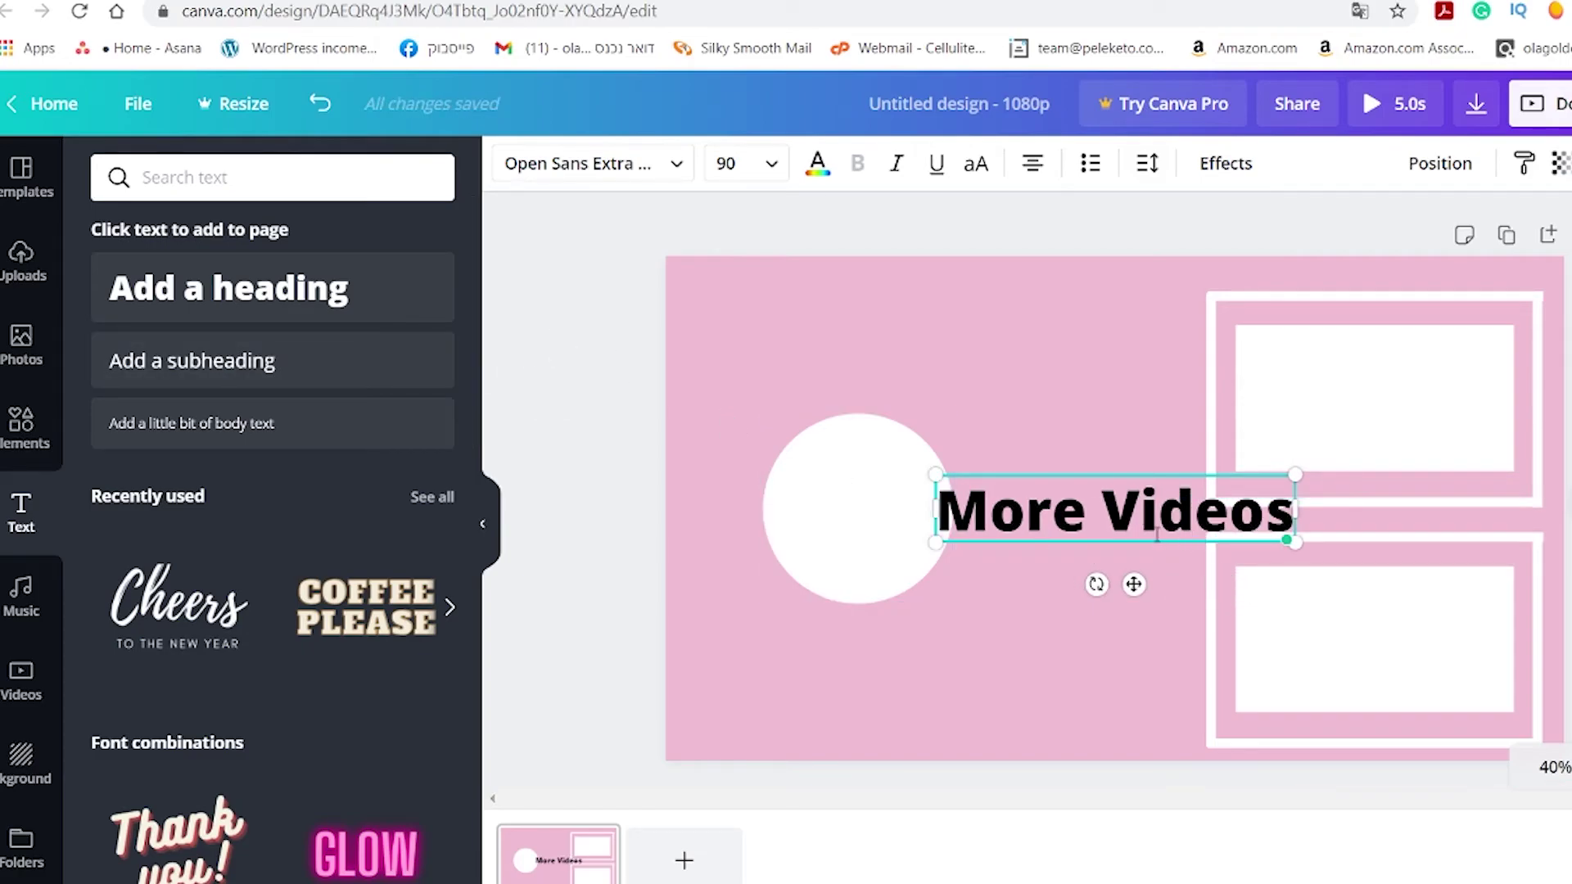
left_click(1186, 547)
left_click_drag(1168, 529, 1045, 342)
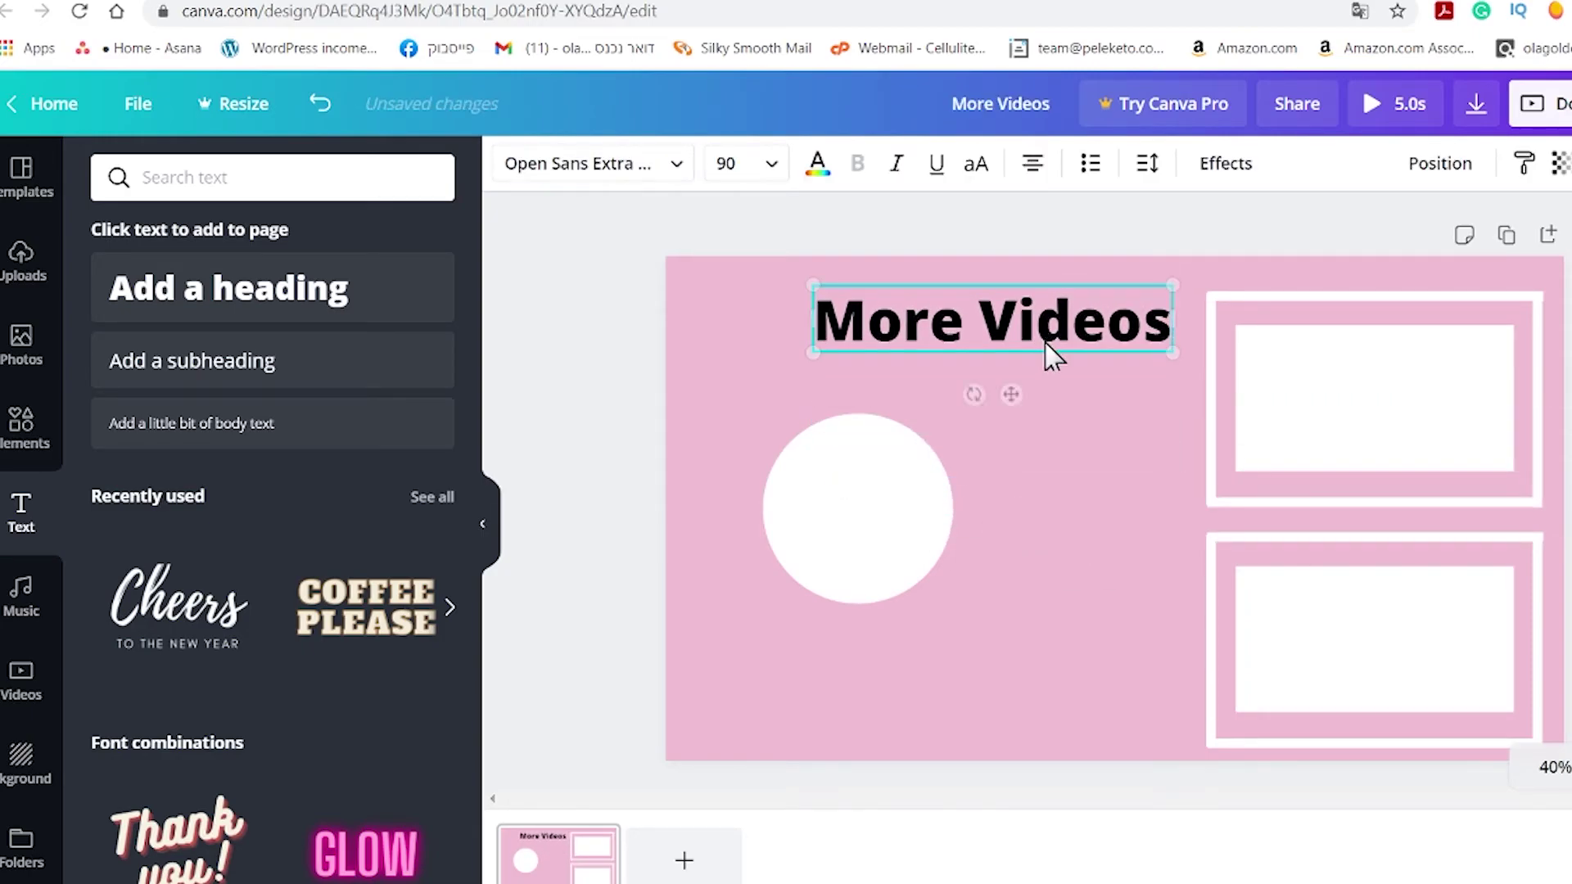
Step: Set the "More Videos" heading's font to Chewy and enlarge it to size 113
left_click(593, 163)
scroll(287, 483, "down", 20)
scroll(300, 492, "down", 10)
left_click(217, 557)
scroll(218, 556, "up", 15)
left_click(205, 459)
left_click(164, 833)
left_click(673, 372)
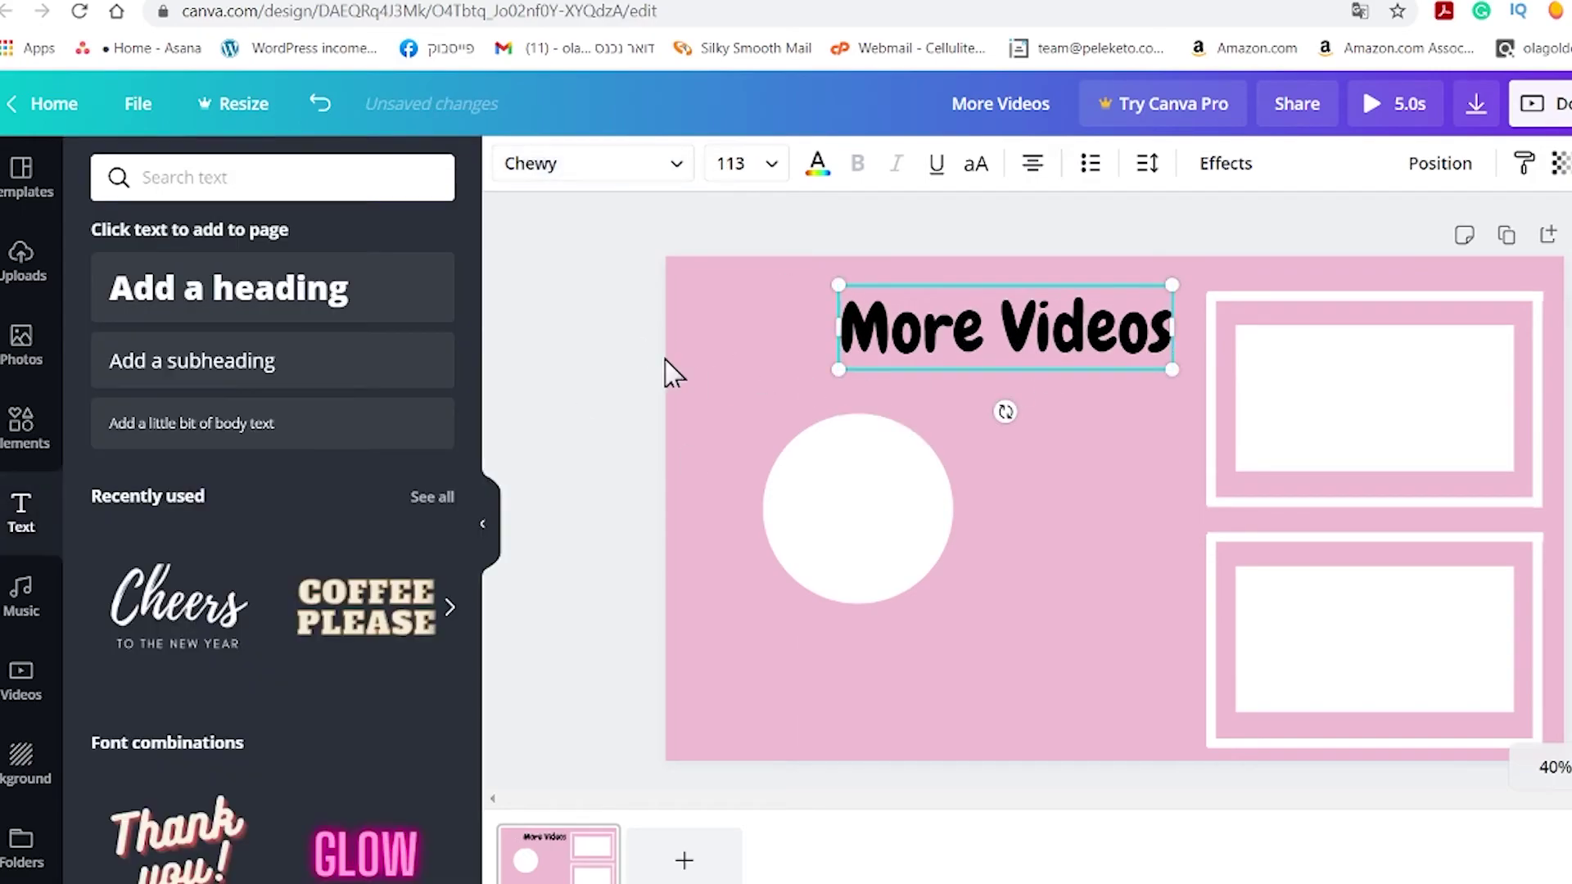
Step: Search the elements library for "arrow" and look through the arrow graphics
left_click(21, 426)
left_click(200, 175)
type("a")
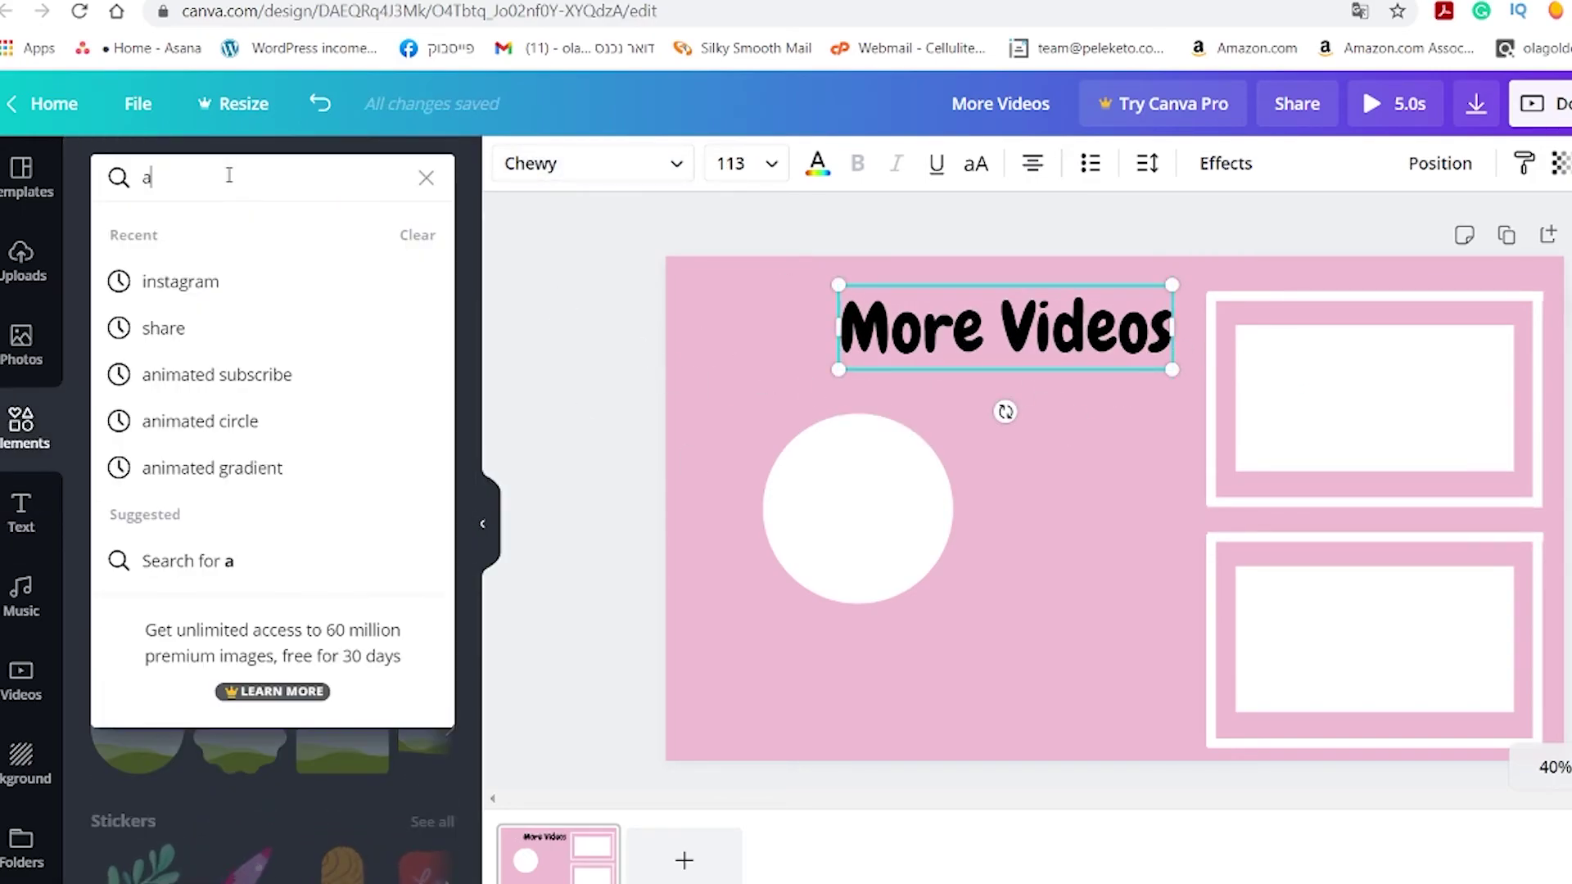
type("rrow")
key("Return")
scroll(242, 508, "down", 5)
scroll(242, 508, "up", 5)
Step: Search the elements for "animated arrow" and add the free pink striped cursor arrow to the page
left_click(140, 182)
type("animated")
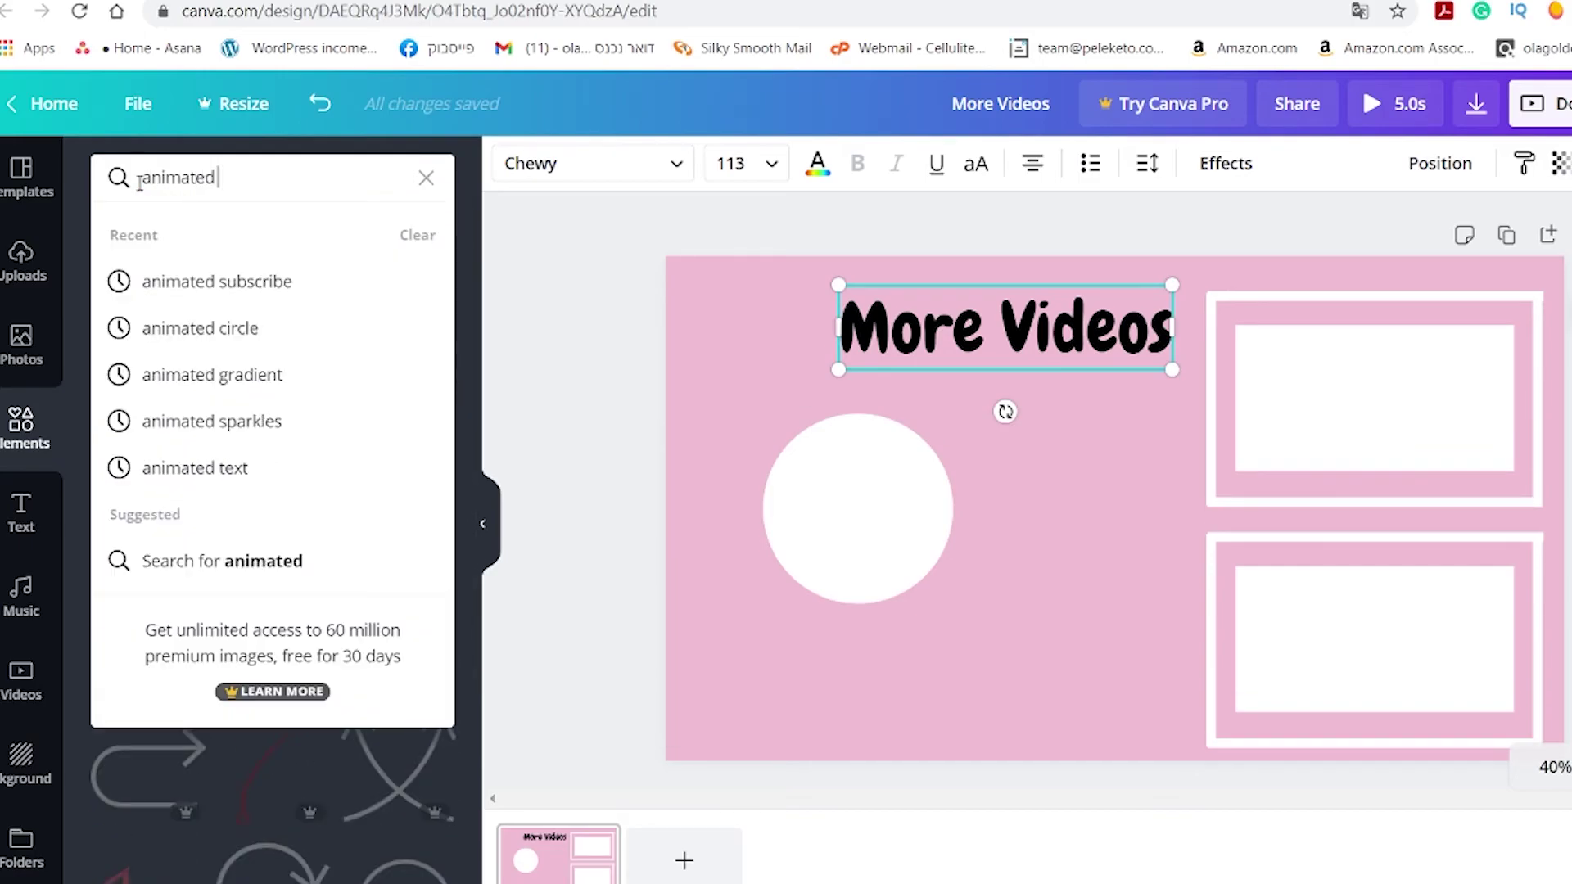
type(" arrow")
key("Return")
scroll(407, 455, "down", 5)
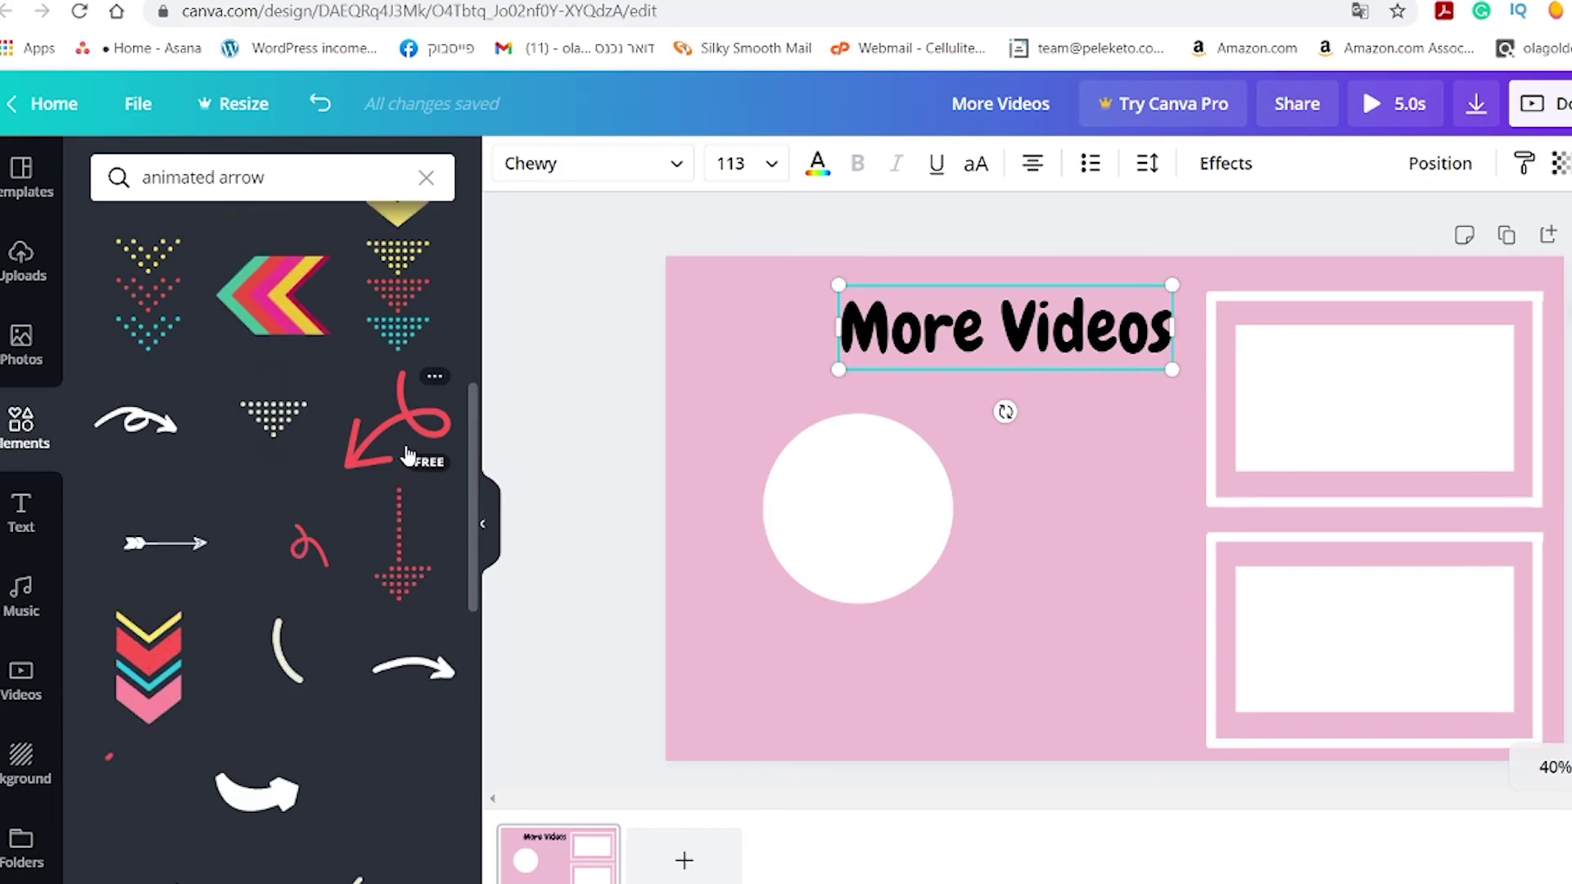
scroll(407, 454, "up", 5)
left_click(407, 255)
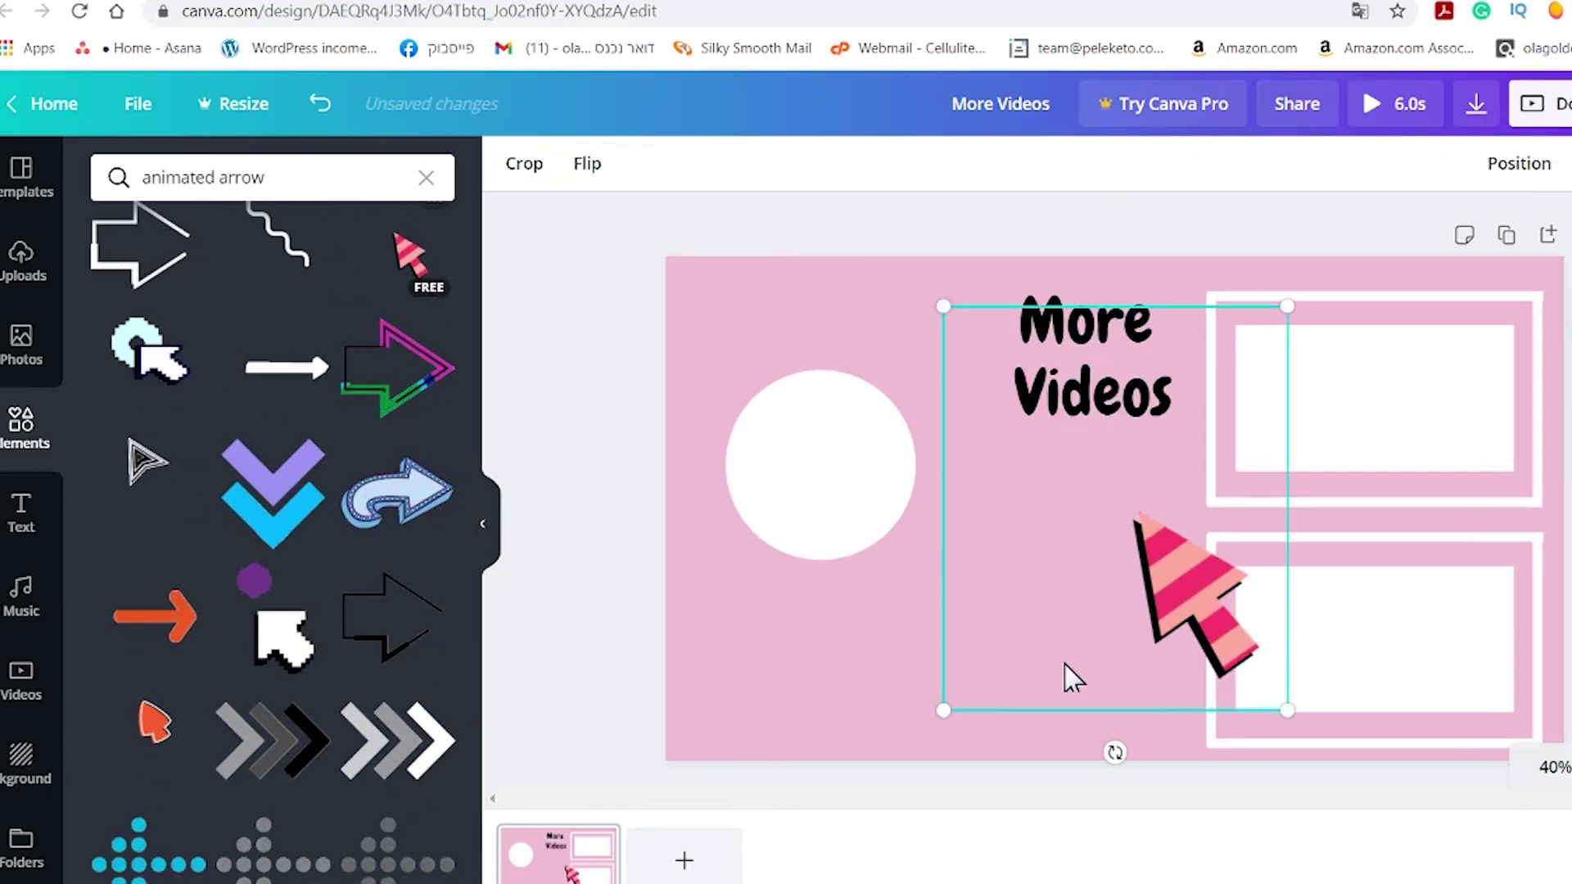
Step: Rotate the striped arrow to point down towards the framed rectangles, shrink it and place it below the "More Videos" heading
left_click_drag(1115, 752, 1028, 275)
key("Escape")
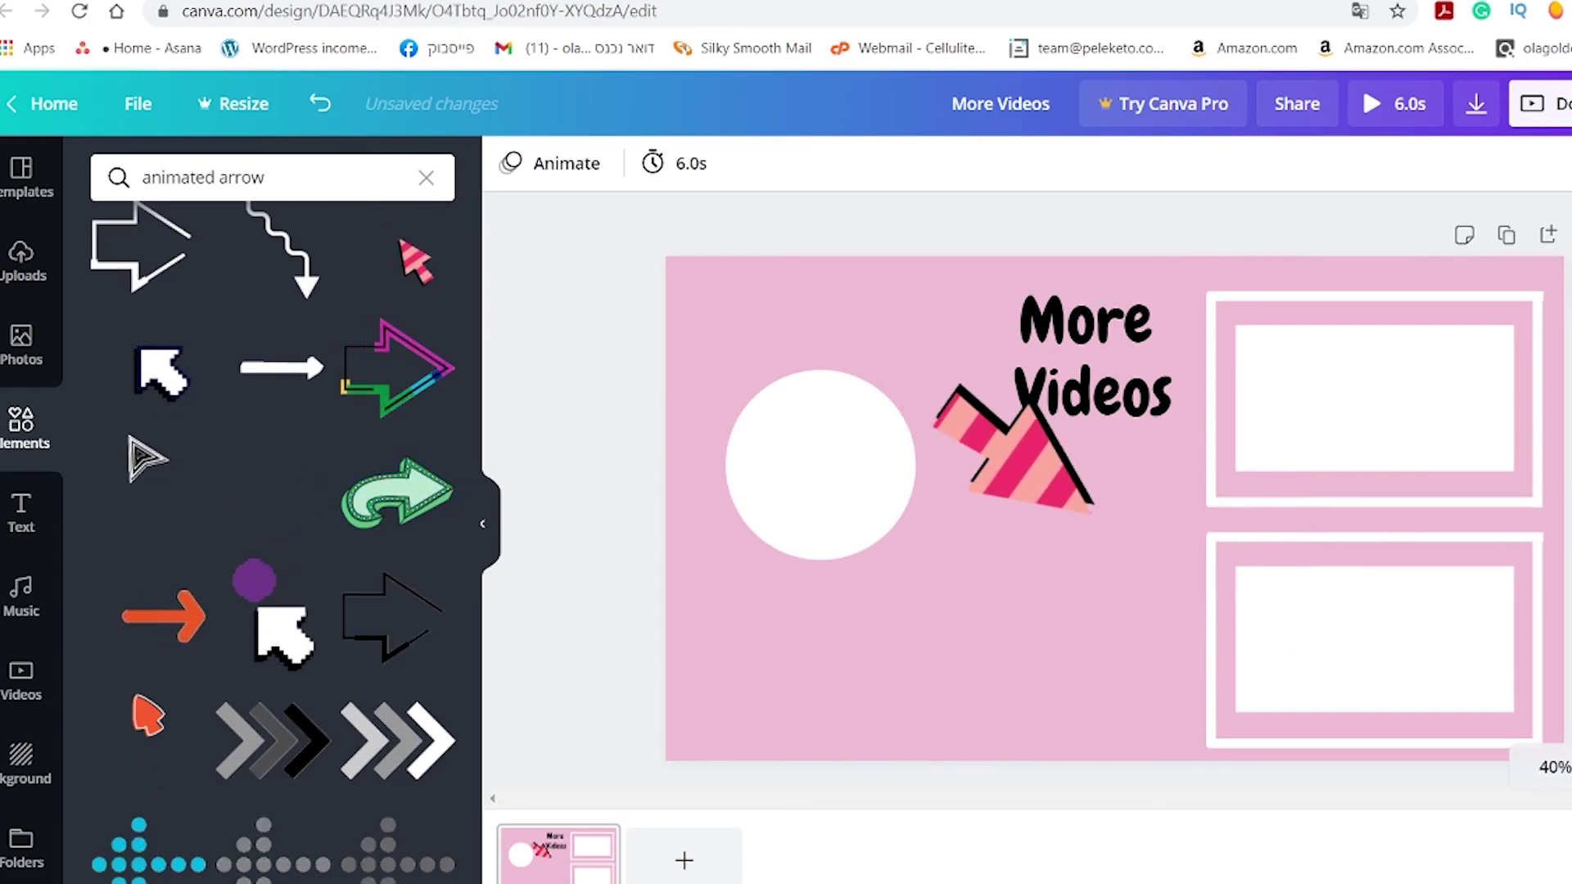
left_click(1031, 483)
key("Escape")
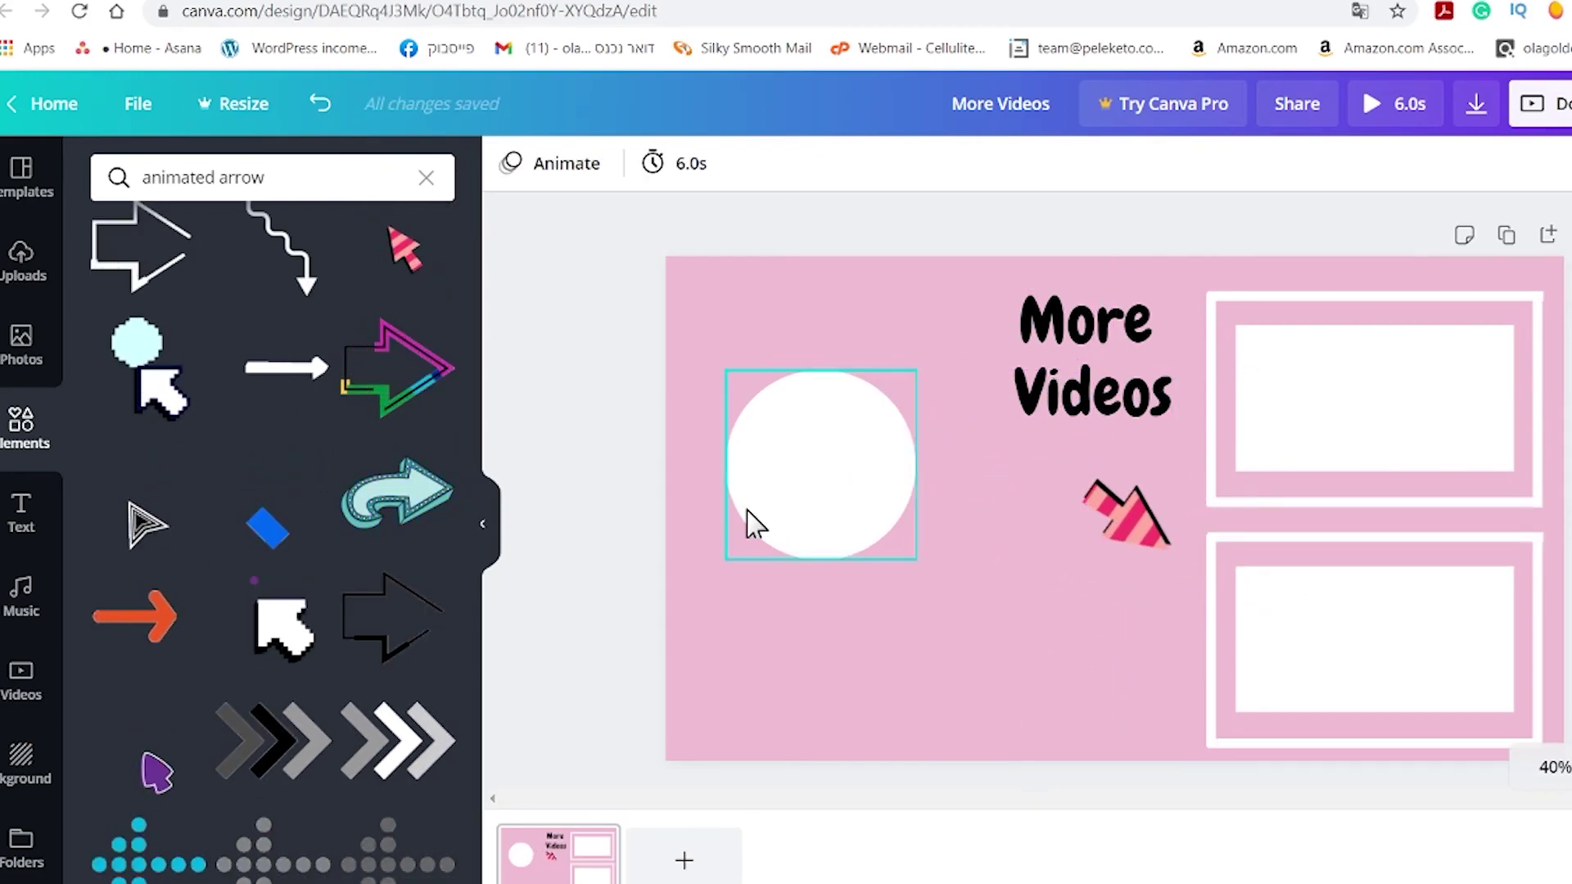
Step: Put a smaller copy of the "More Videos" heading below the white circle and change its text to "Subscribe Here"
left_click(1097, 367)
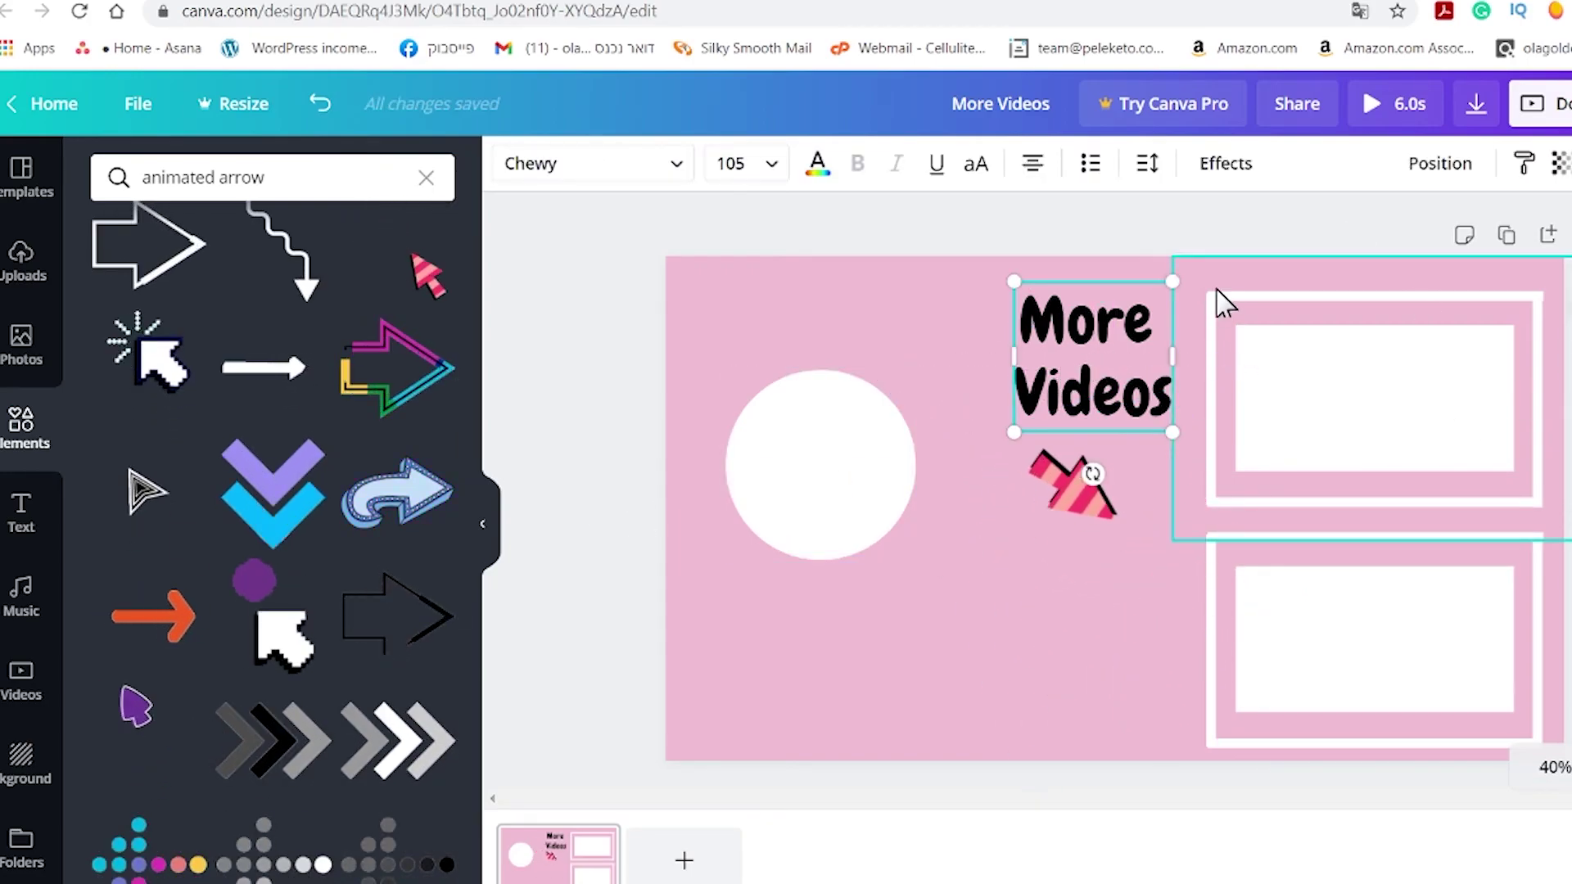
mouse_move(1100, 395)
left_mouse_down()
mouse_move(1109, 405)
mouse_move(925, 577)
mouse_move(855, 687)
left_mouse_up()
double_click(852, 649)
key("ctrl+a")
key("BackSpace")
type("Subscribe H")
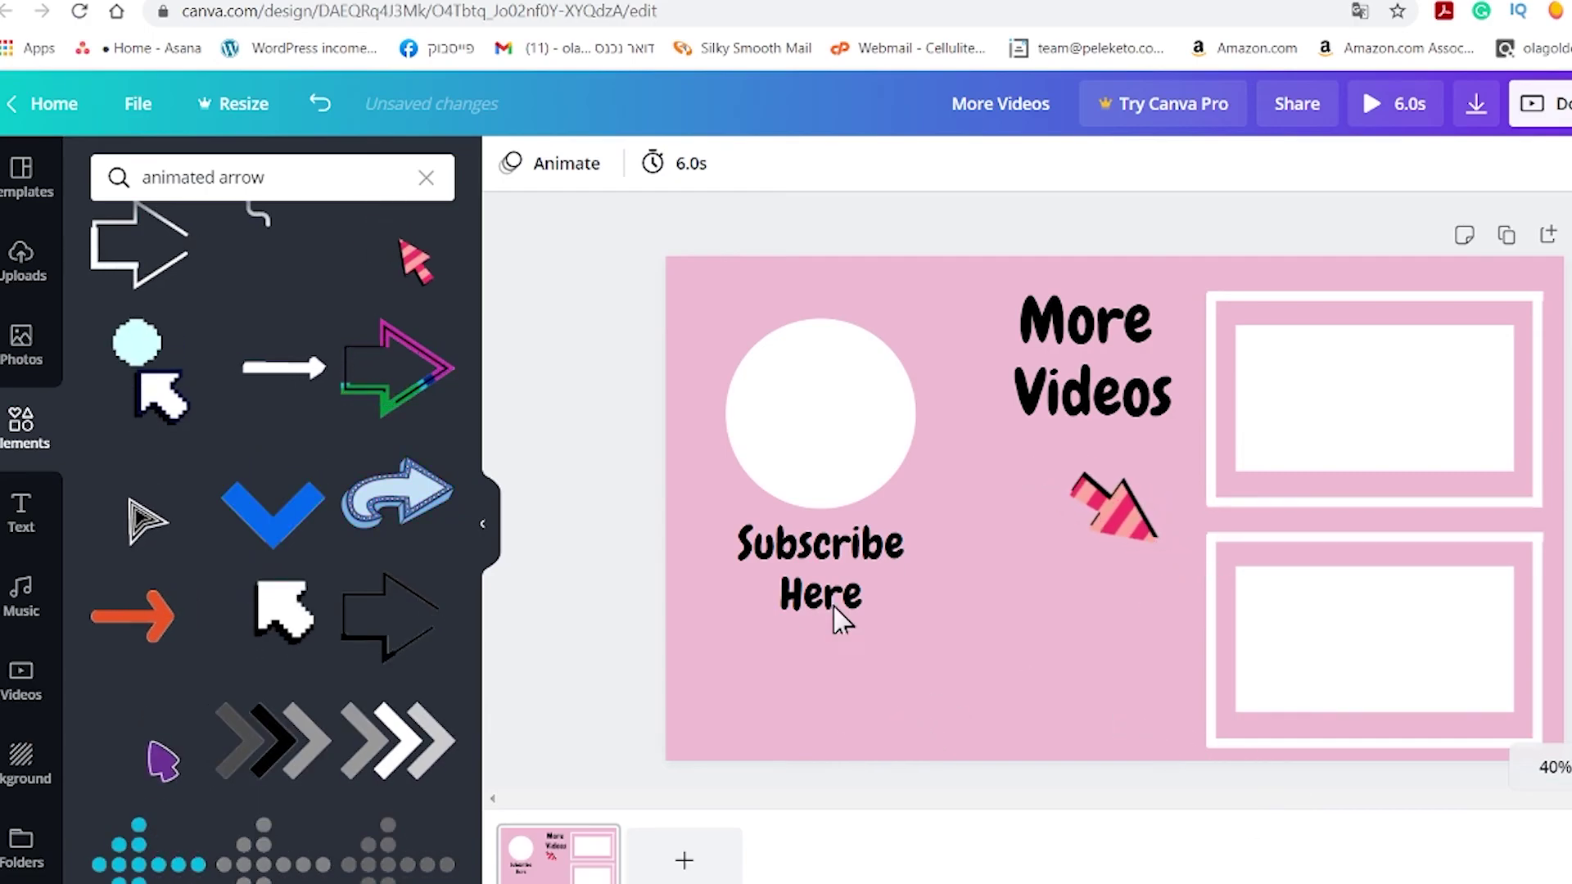
left_click(425, 180)
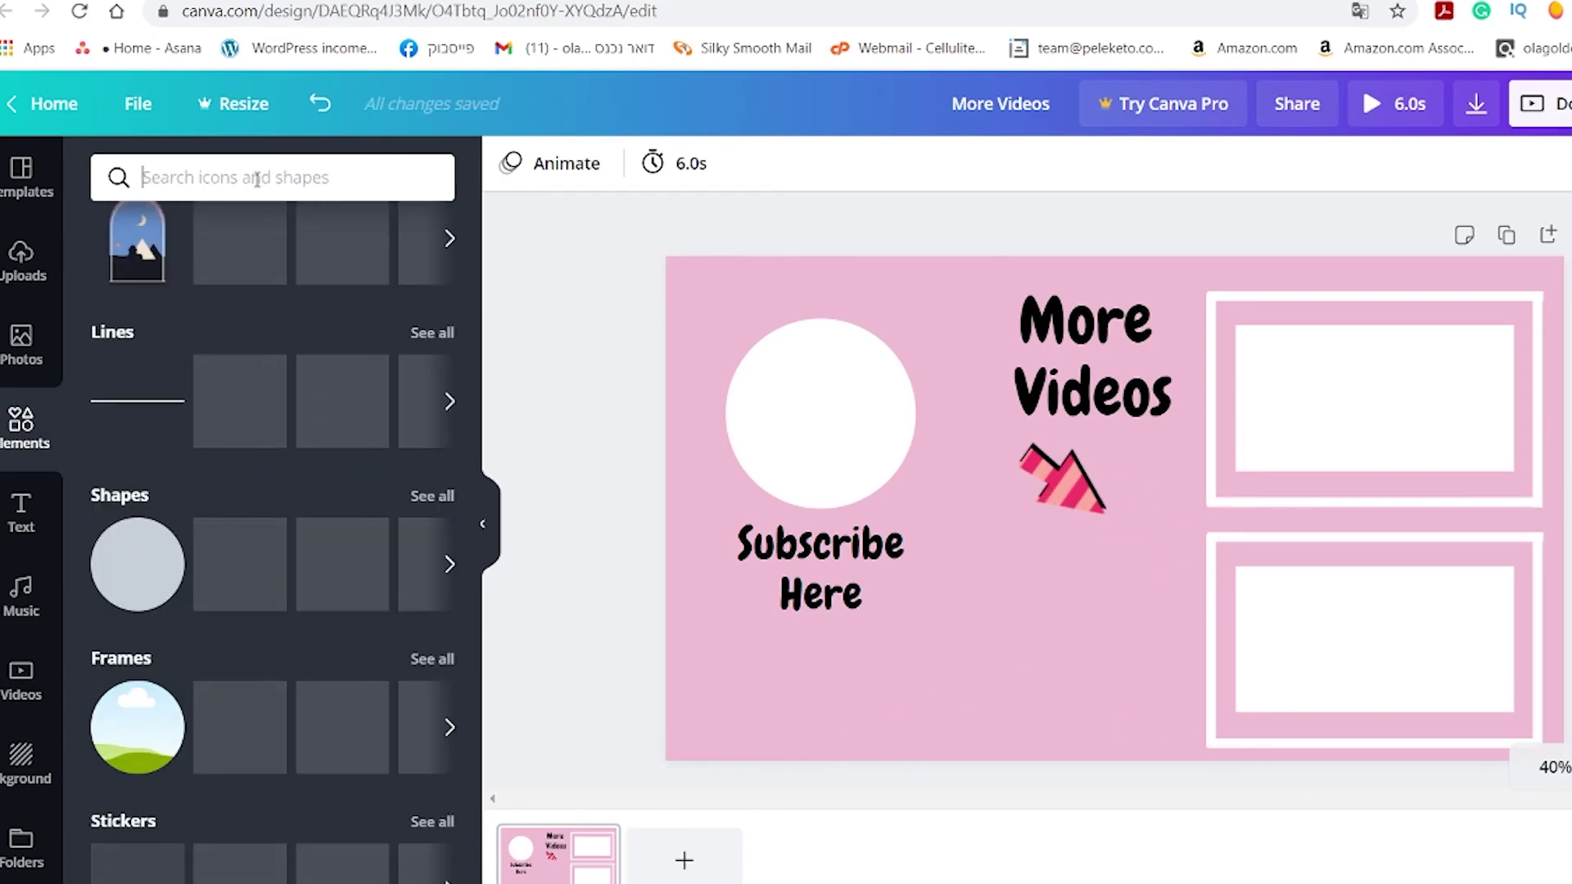
type("social")
key("Return")
left_click_drag(398, 505, 765, 709)
key("Delete")
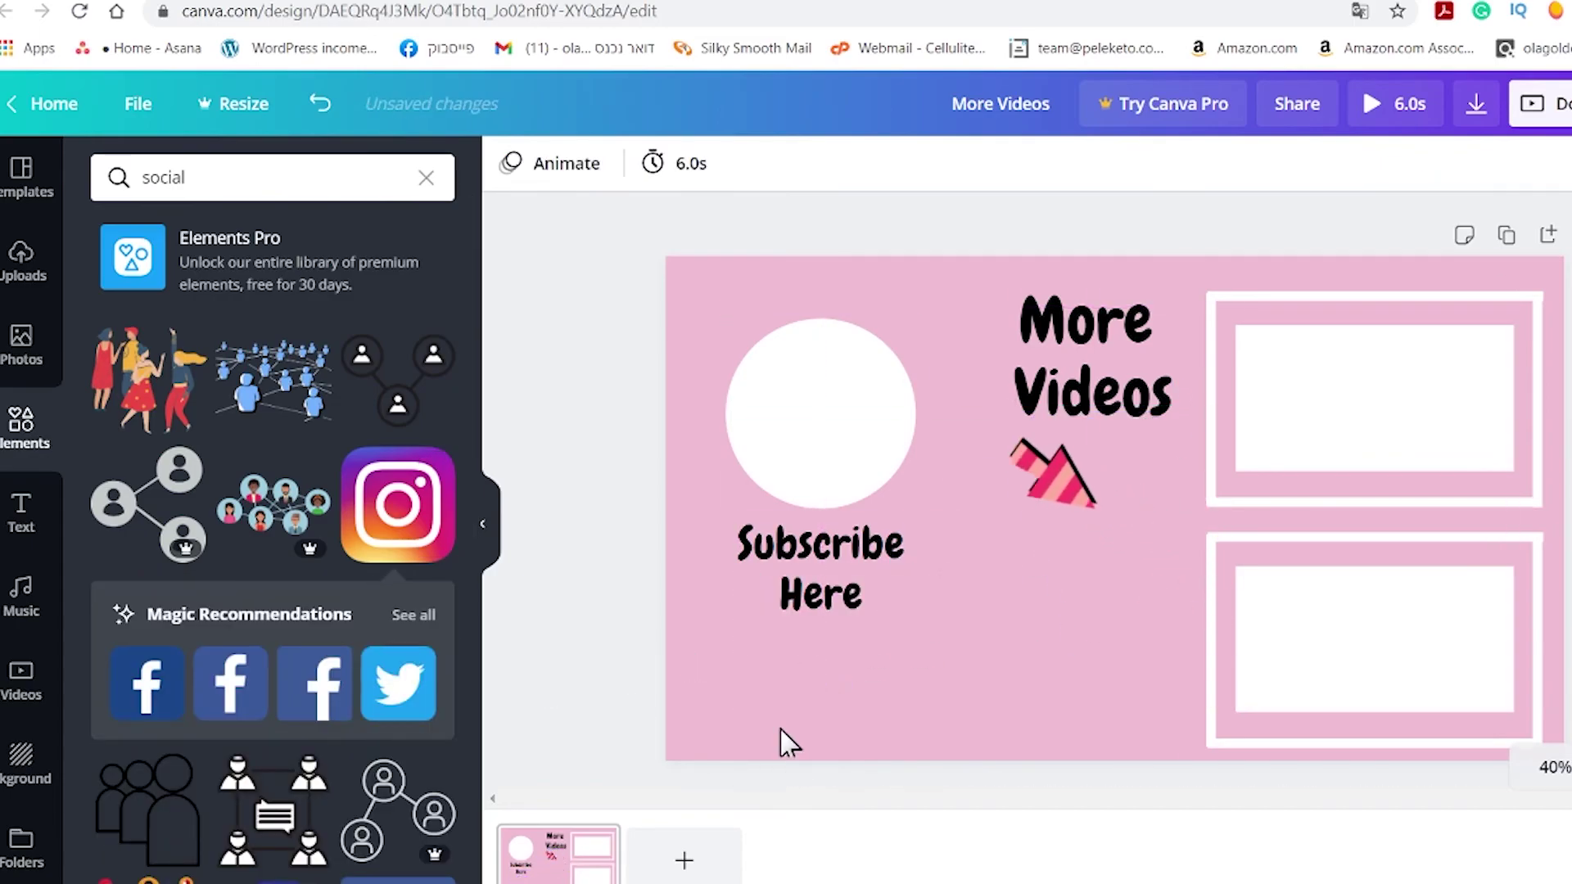
Step: Search the elements for "instagram" and place the plain outline Instagram icon, reduced in size, below the "Subscribe Here" text
left_click(424, 177)
type("instagram")
key("Return")
left_click(148, 381)
key("ctrl+z")
key("ctrl+z")
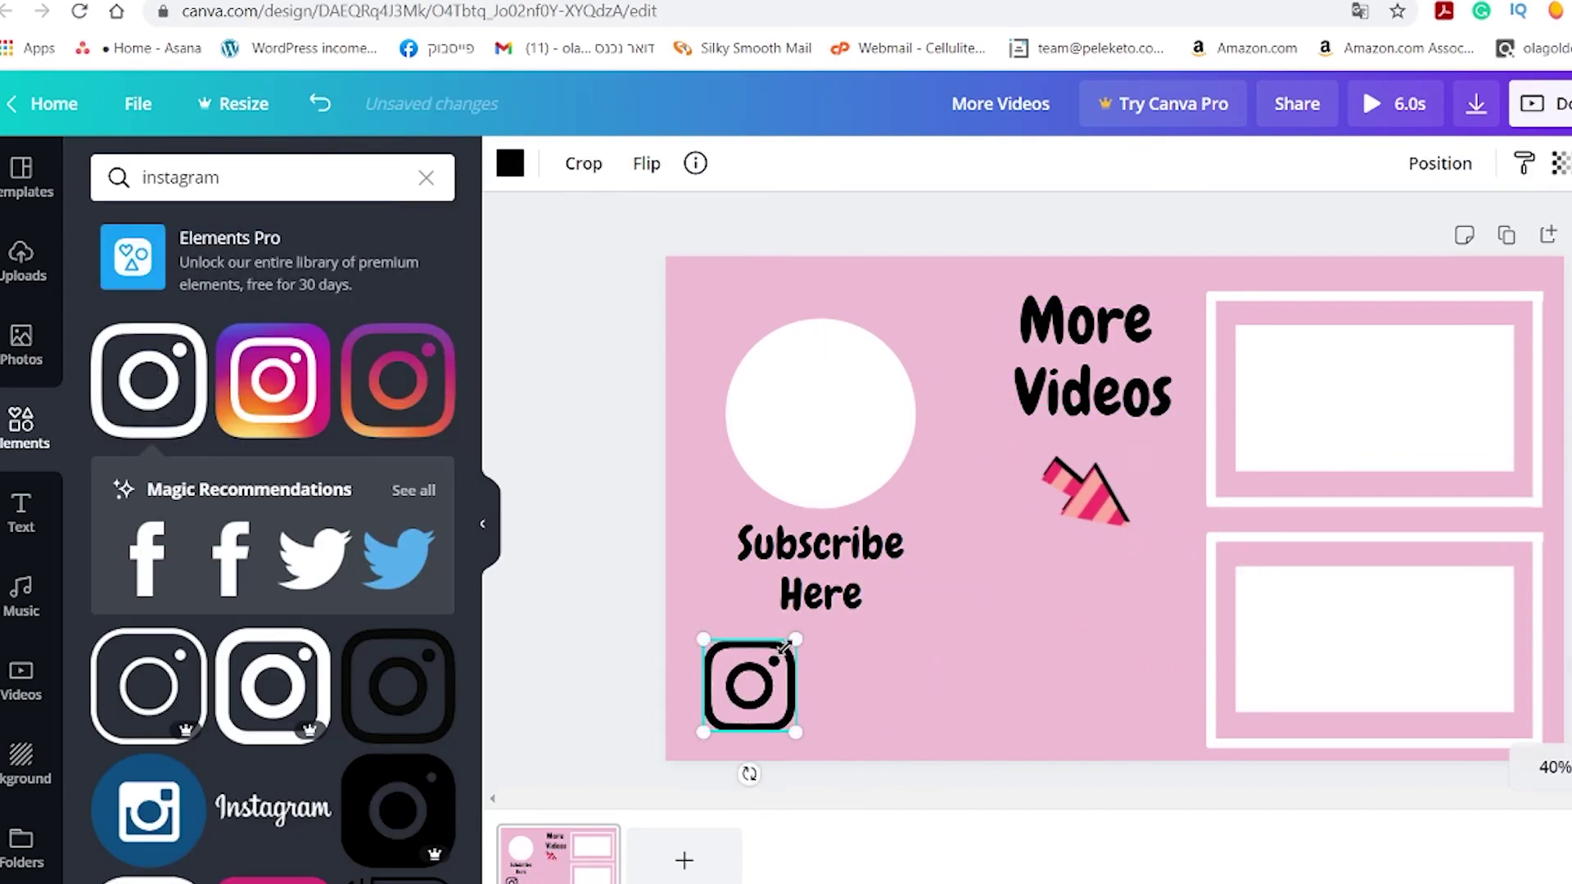